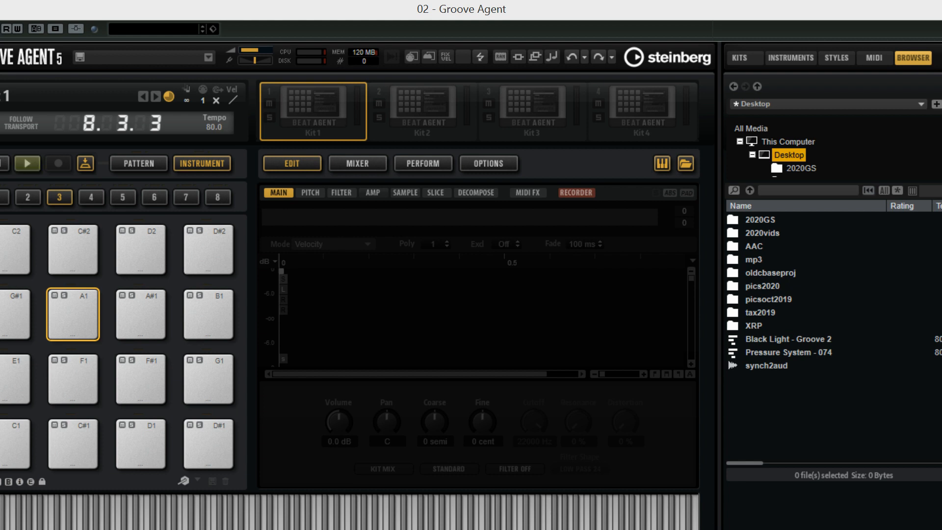
# View the Cubase Pro version and build information and close the About screen.
pyautogui.click(533, 0)
pyautogui.click(549, 0)
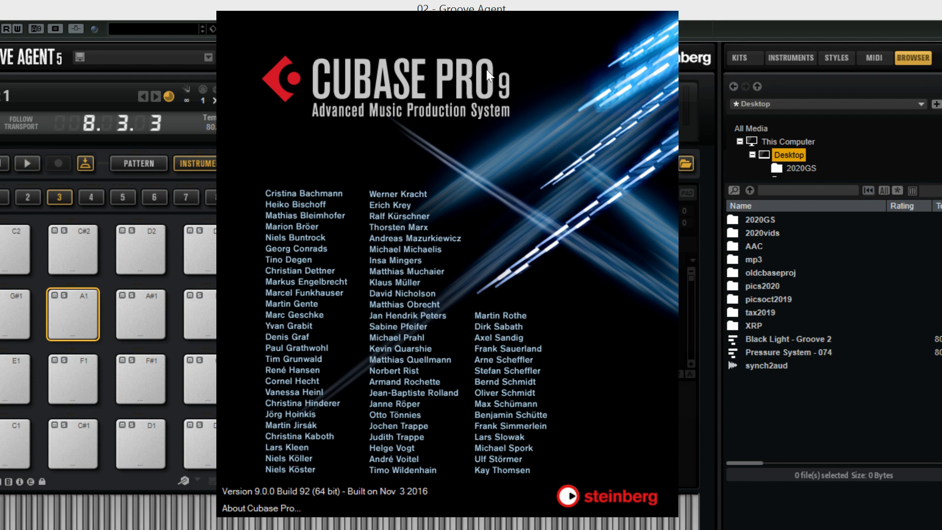
pyautogui.click(644, 75)
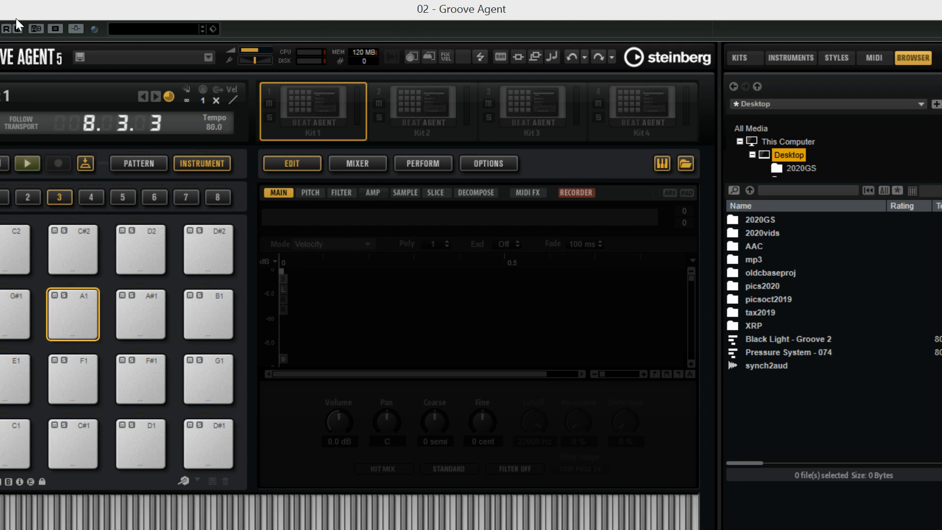
pyautogui.click(1, 19)
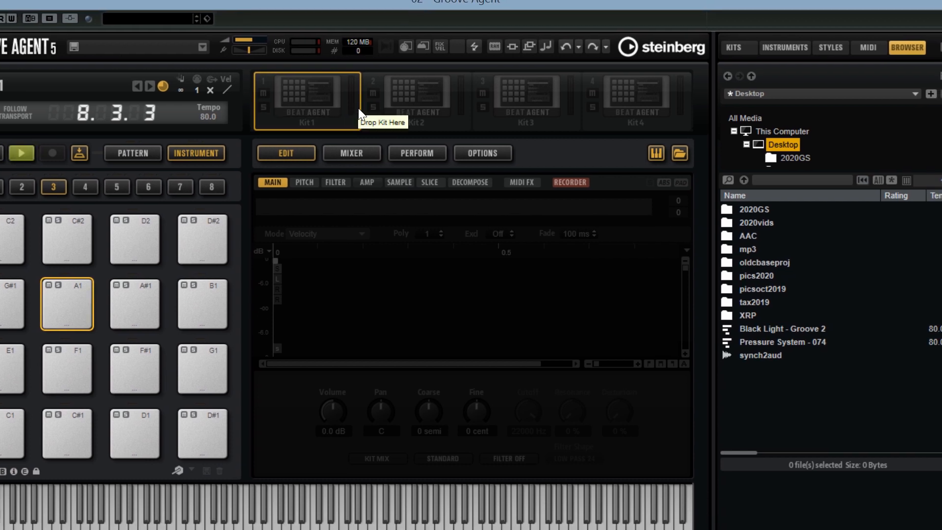
# Hide the virtual keyboard and reposition the Groove Agent window so its pads and kit slots are visible.
pyautogui.moveTo(410, 122)
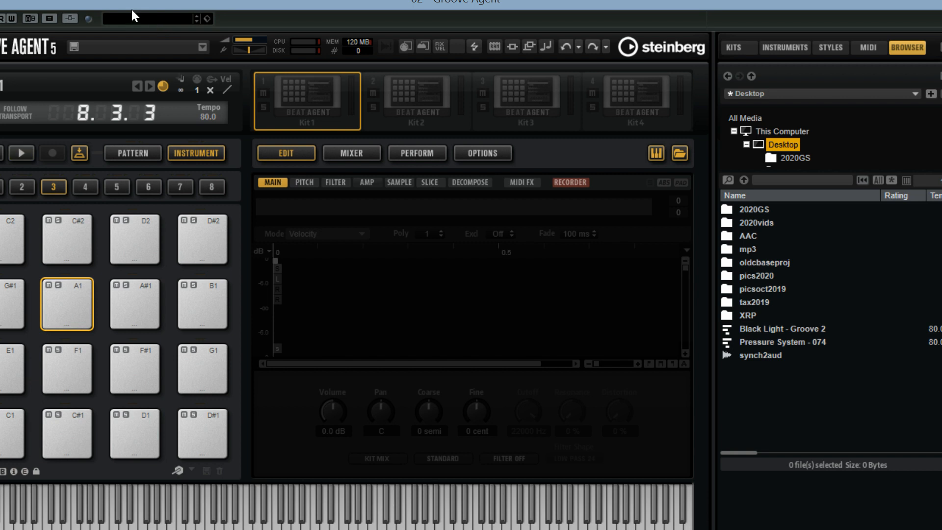
pyautogui.press('space')
pyautogui.click(656, 152)
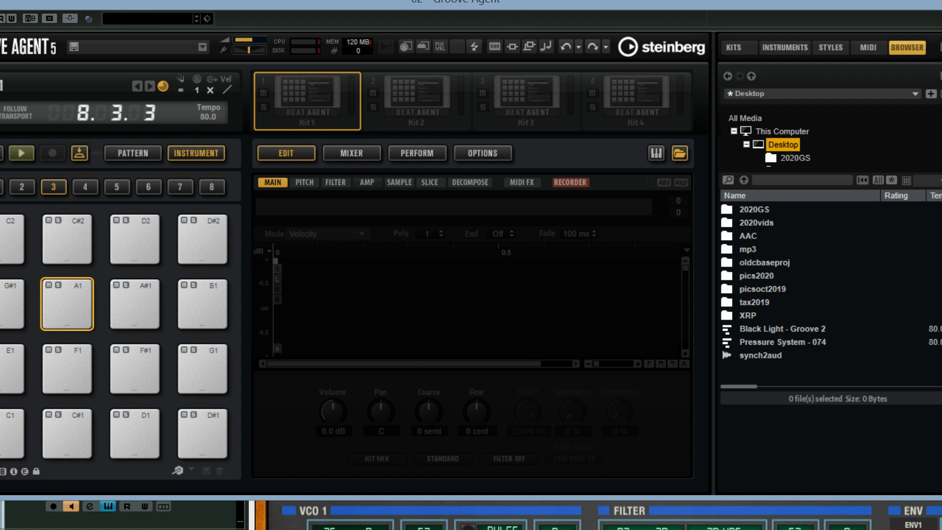
pyautogui.moveTo(413, 0); pyautogui.dragTo(463, 0)
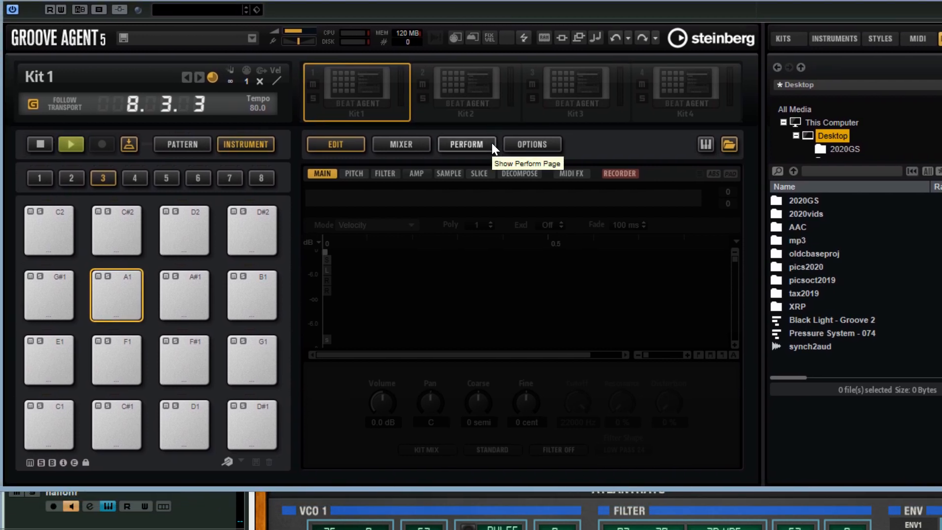
pyautogui.press('space')
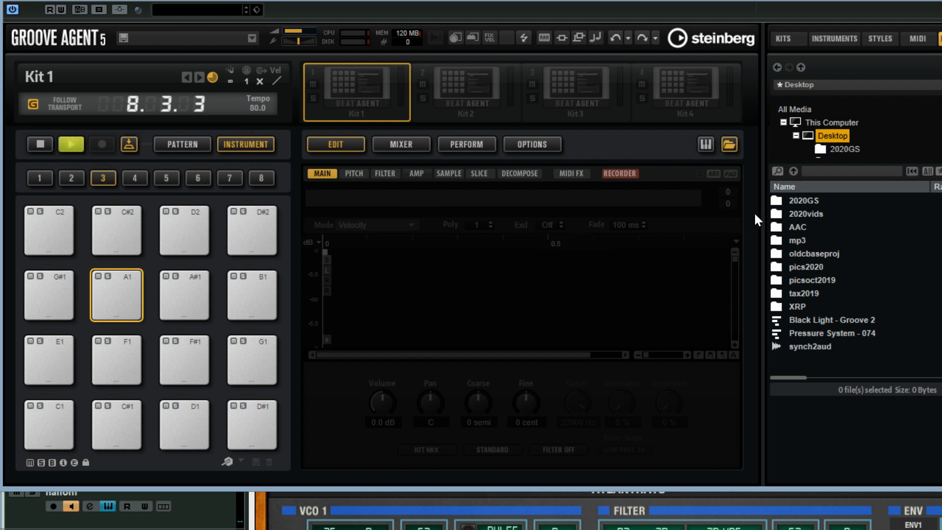
pyautogui.moveTo(769, 1)
pyautogui.mouseDown()
pyautogui.moveTo(677, 11)
pyautogui.moveTo(789, 3)
pyautogui.moveTo(771, 0)
pyautogui.mouseUp()
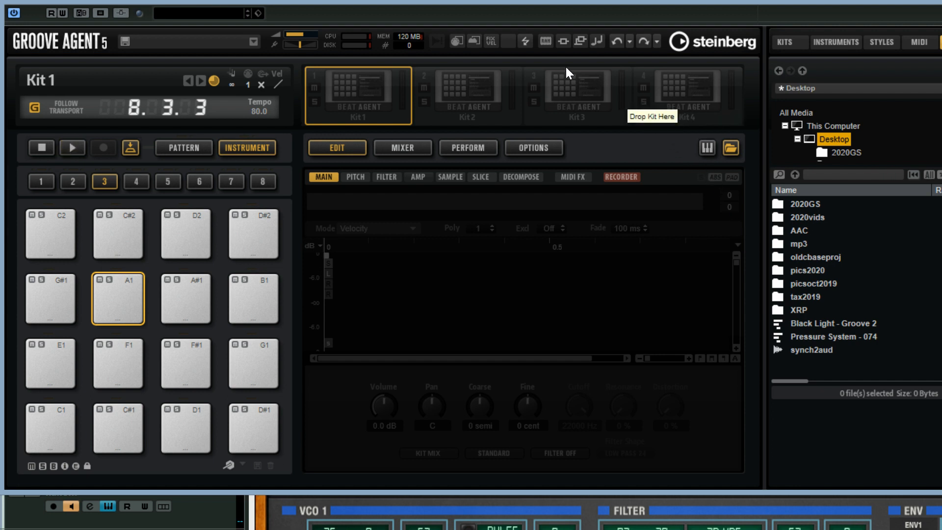
# Try starting RAMSave sample collection and dismiss its confirmation.
pyautogui.click(545, 41)
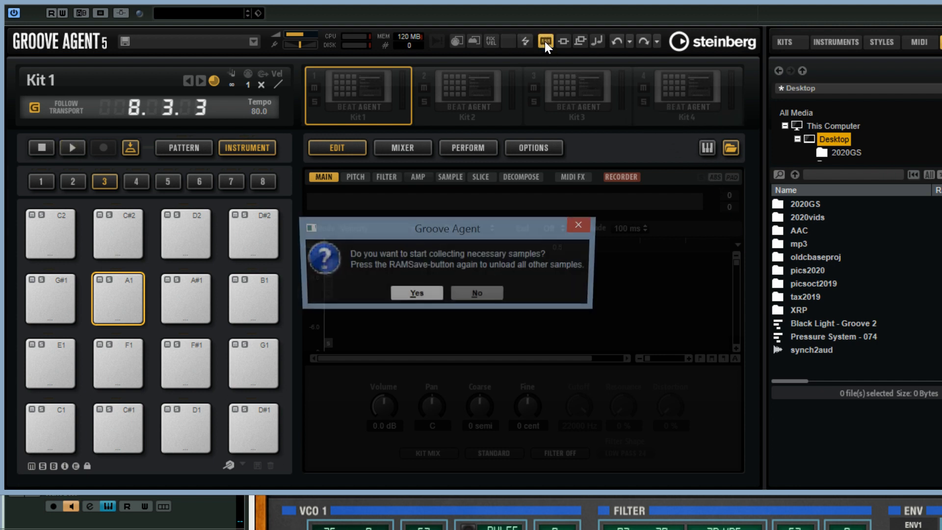
pyautogui.click(581, 227)
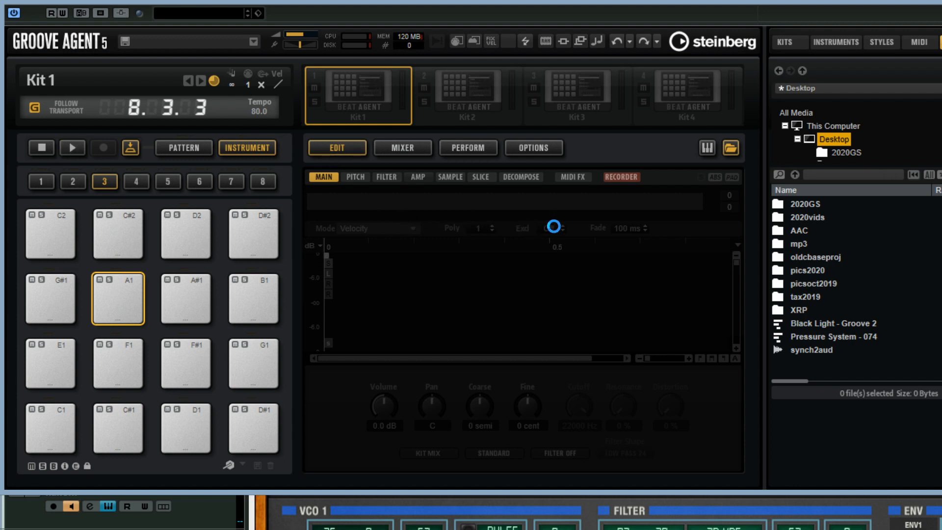
# Reposition the plug-in window, display its function list and inspect the Default Preset options, choosing none of them.
pyautogui.moveTo(677, 0); pyautogui.dragTo(590, 12)
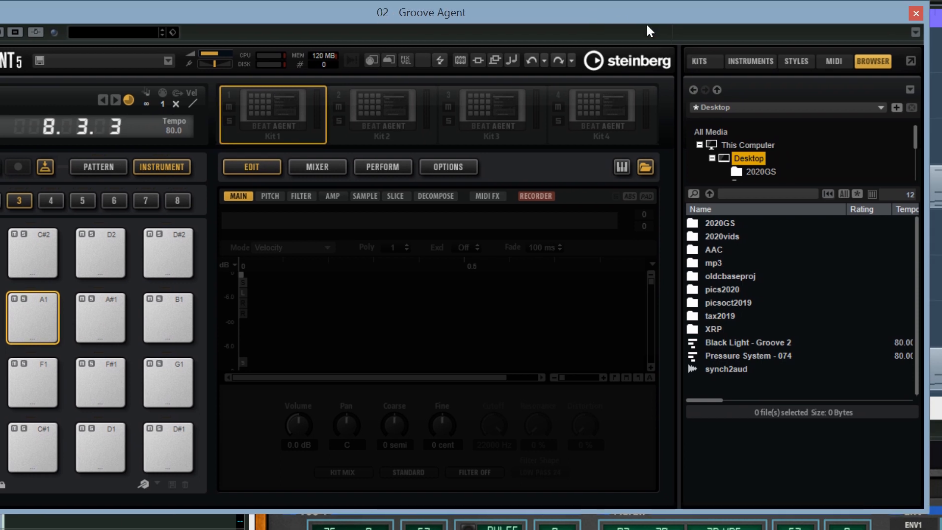
pyautogui.click(916, 33)
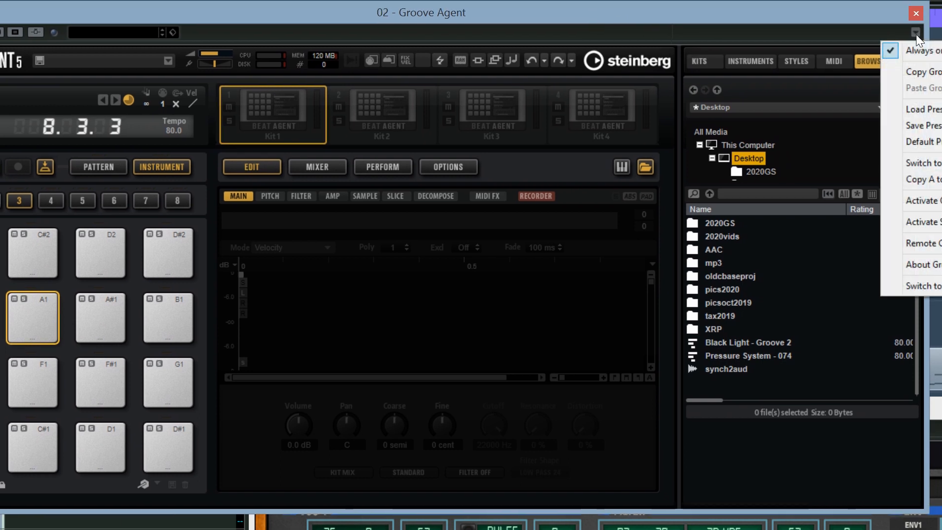
pyautogui.moveTo(879, 16); pyautogui.dragTo(819, 25)
pyautogui.click(849, 43)
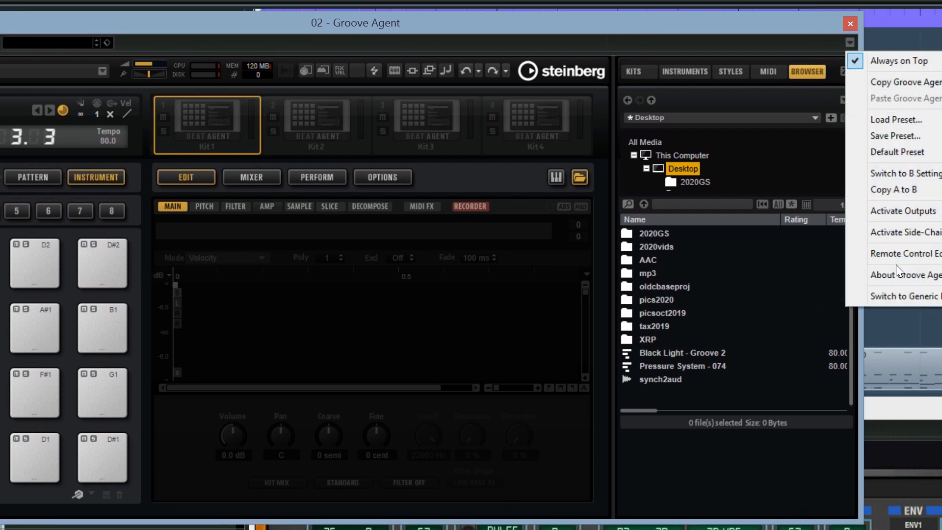
pyautogui.moveTo(898, 271)
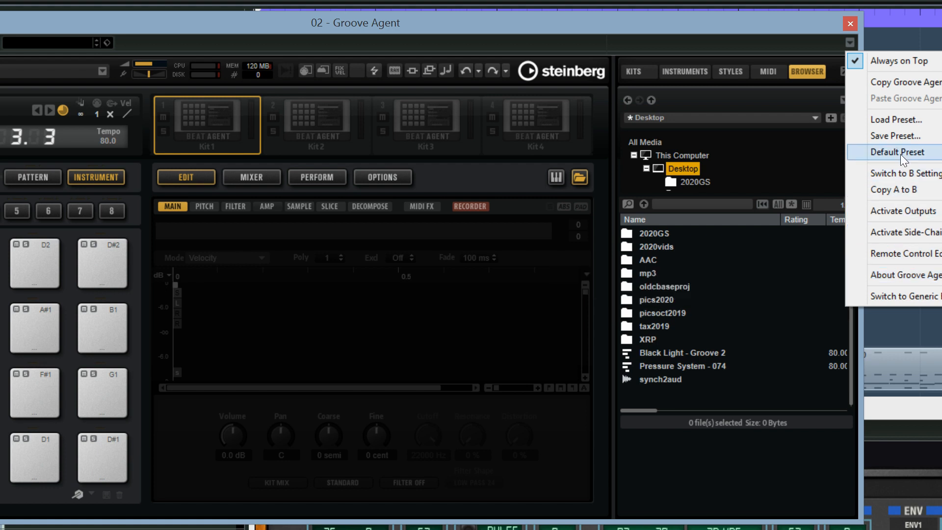
pyautogui.moveTo(900, 152)
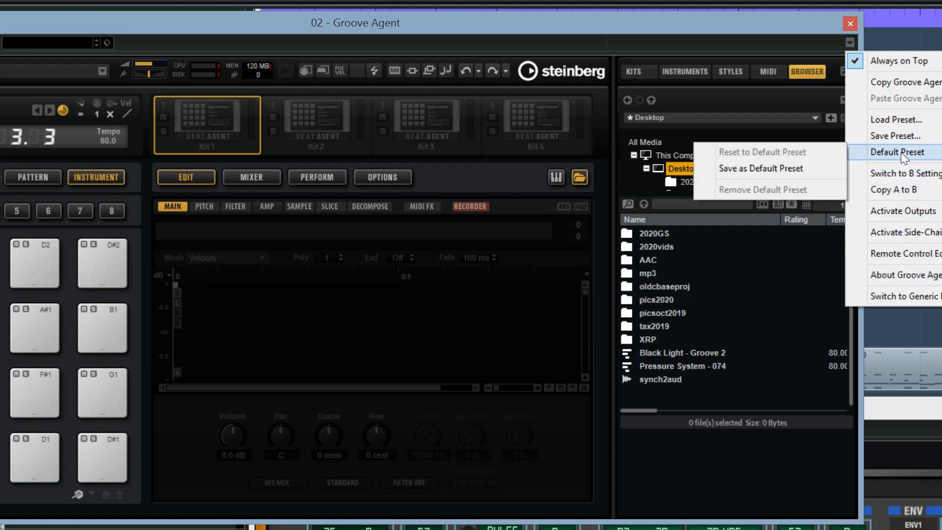
pyautogui.click(817, 21)
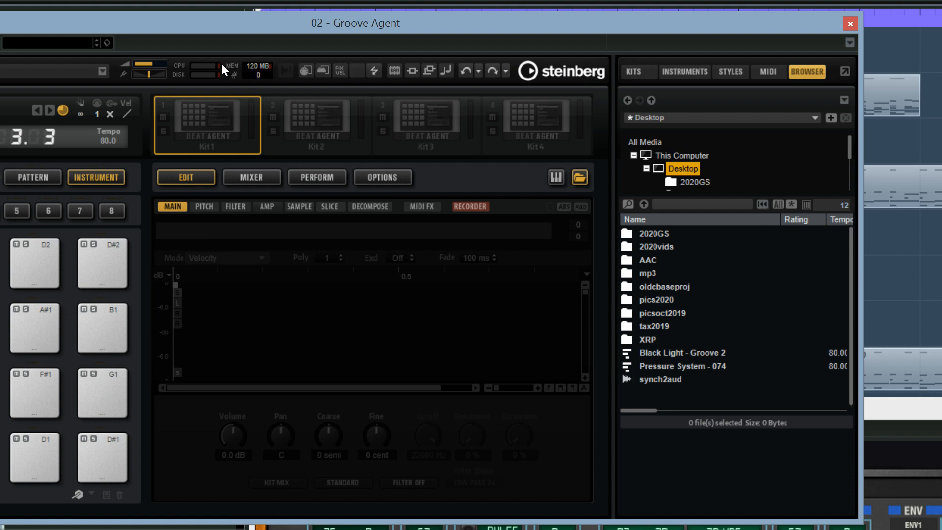
# Bring the plug-in's pads into view and inspect its function list from the header's power and preset controls, dismissing it each time.
pyautogui.moveTo(170, 20); pyautogui.dragTo(321, 10)
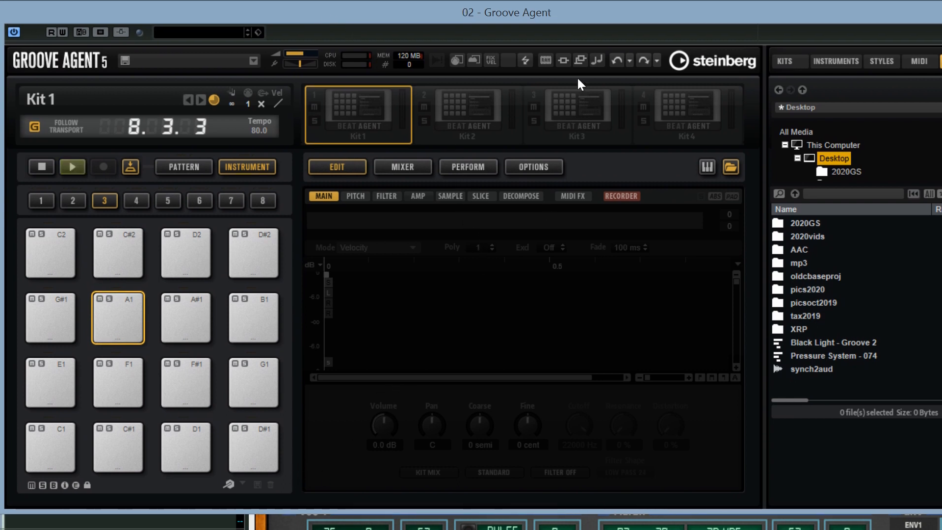
pyautogui.moveTo(589, 21)
pyautogui.mouseDown()
pyautogui.moveTo(426, 0)
pyautogui.moveTo(503, 1)
pyautogui.moveTo(517, 19)
pyautogui.moveTo(587, 16)
pyautogui.mouseUp()
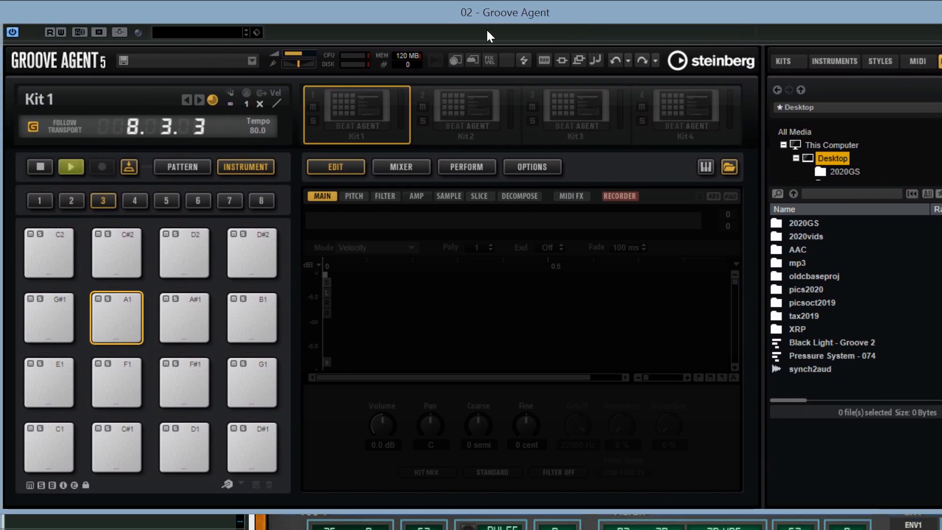
pyautogui.rightClick(13, 31)
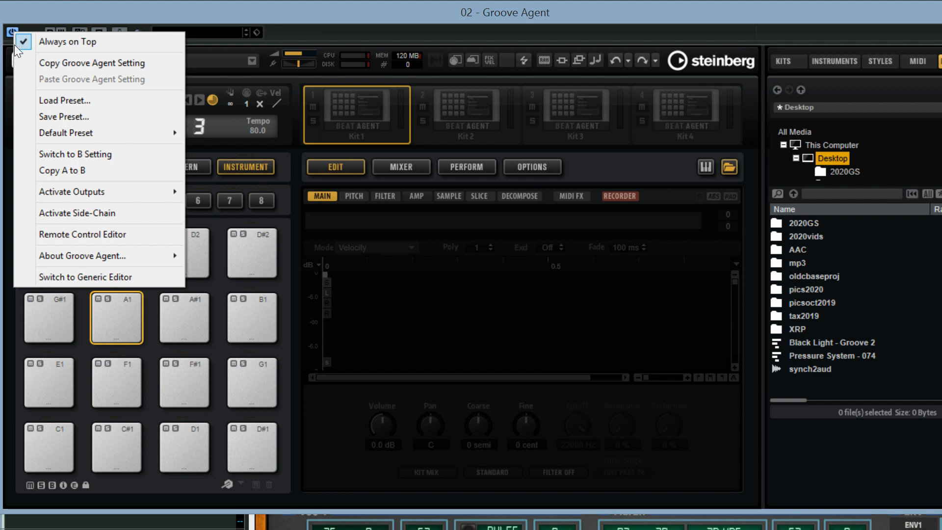
pyautogui.click(170, 10)
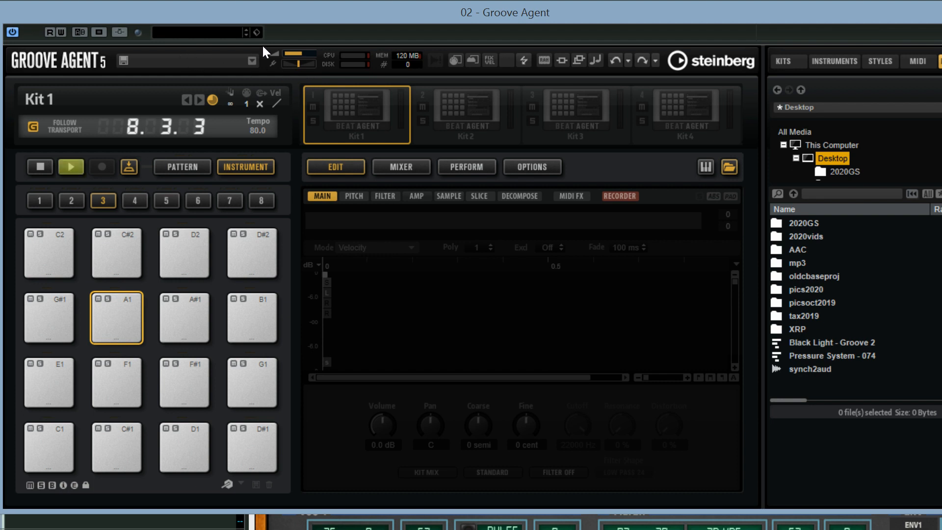
pyautogui.click(256, 33)
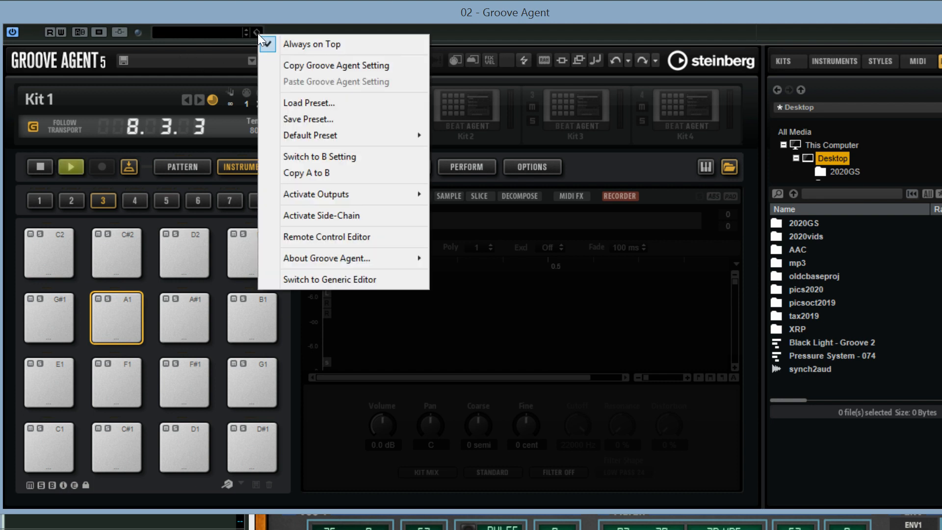
pyautogui.click(595, 10)
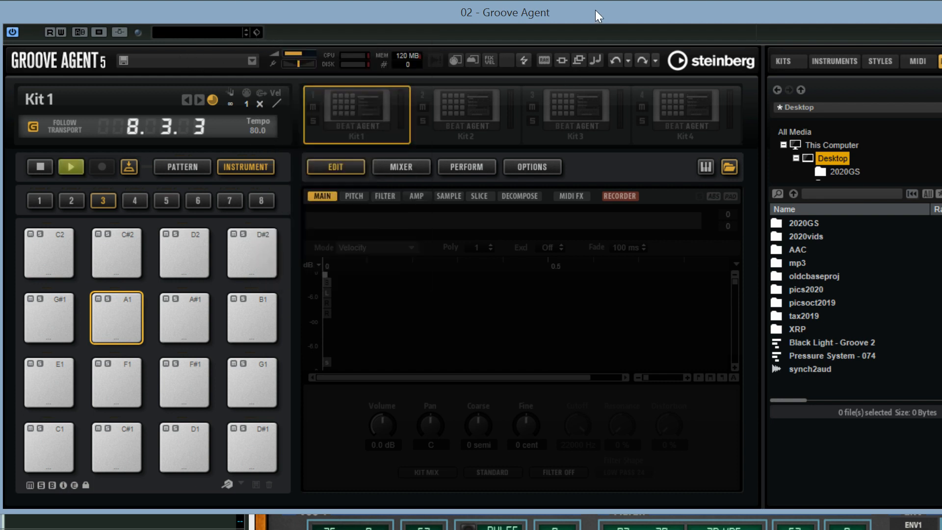
# Examine the global disk streaming, performance and MIDI controller options, and return to the Edit page.
pyautogui.moveTo(595, 10); pyautogui.dragTo(492, 14)
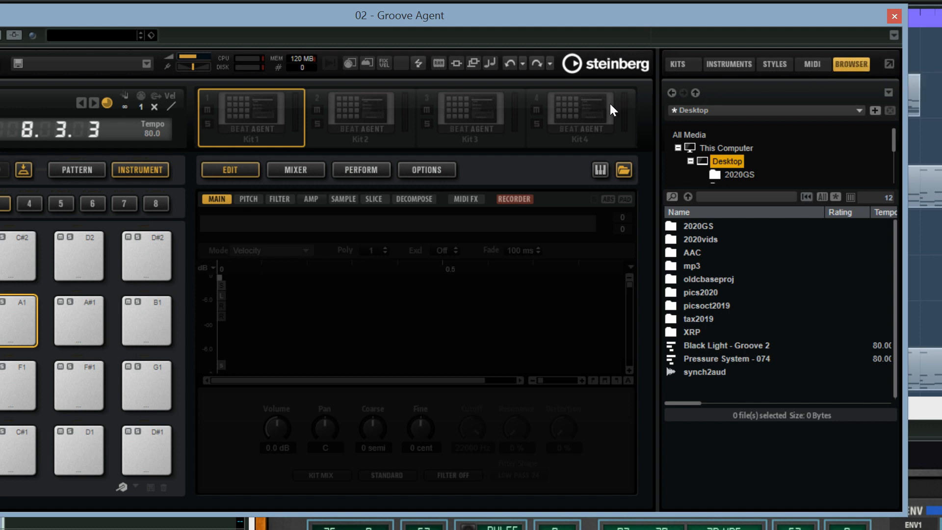
pyautogui.click(439, 169)
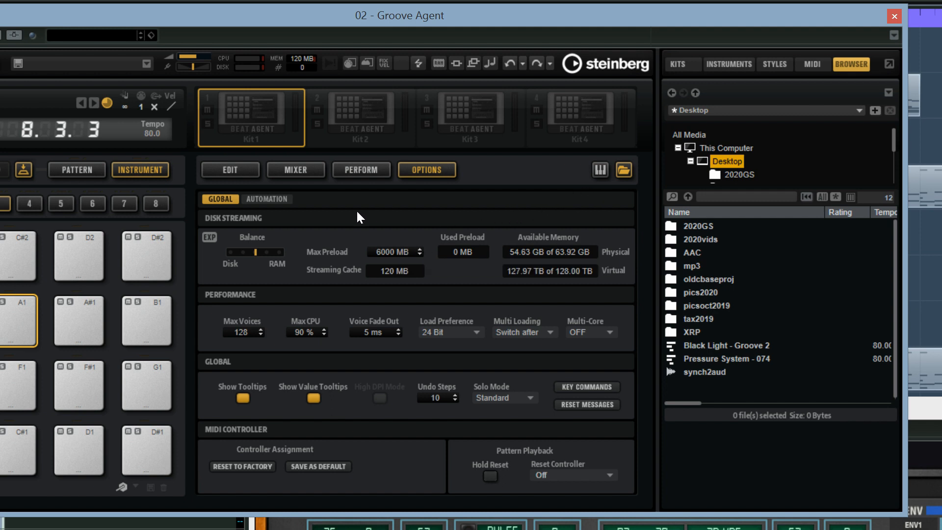
pyautogui.click(230, 170)
# Show the virtual keyboard below the pads in Groove Agent.
pyautogui.moveTo(324, 23); pyautogui.dragTo(419, 0)
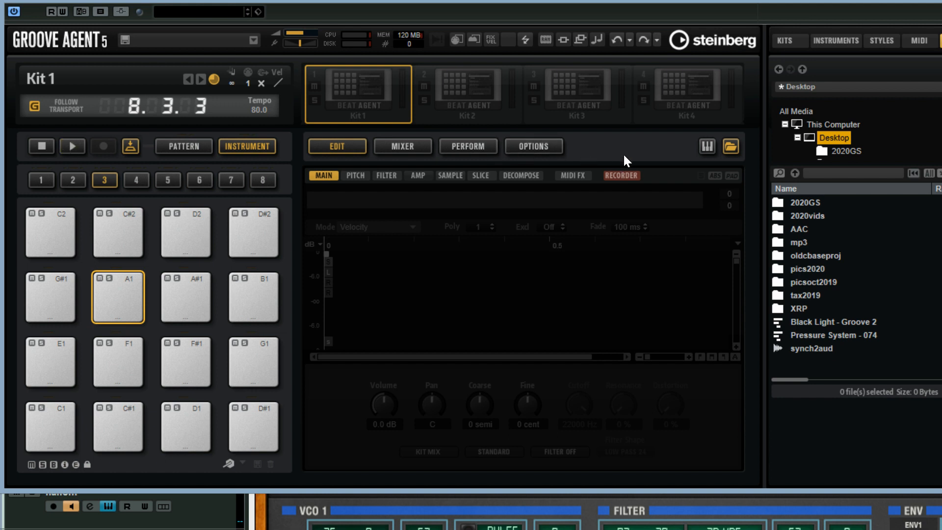
pyautogui.click(706, 147)
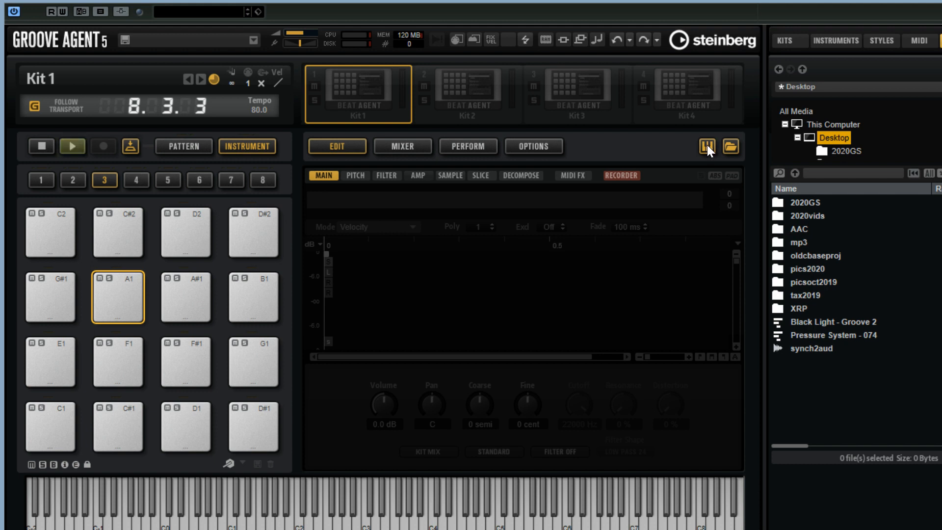
pyautogui.click(707, 146)
pyautogui.click(707, 147)
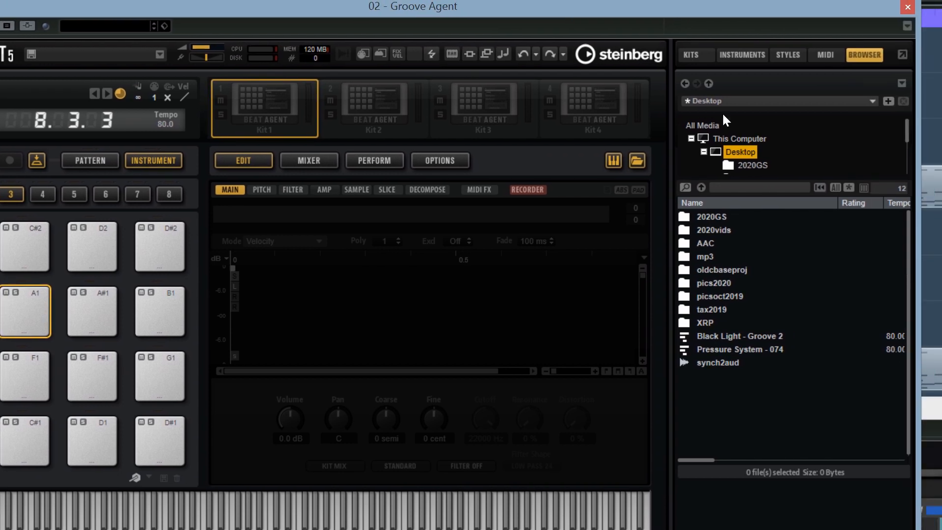
# Check the file browser's recent locations and view the Kits and Instruments pages.
pyautogui.click(901, 83)
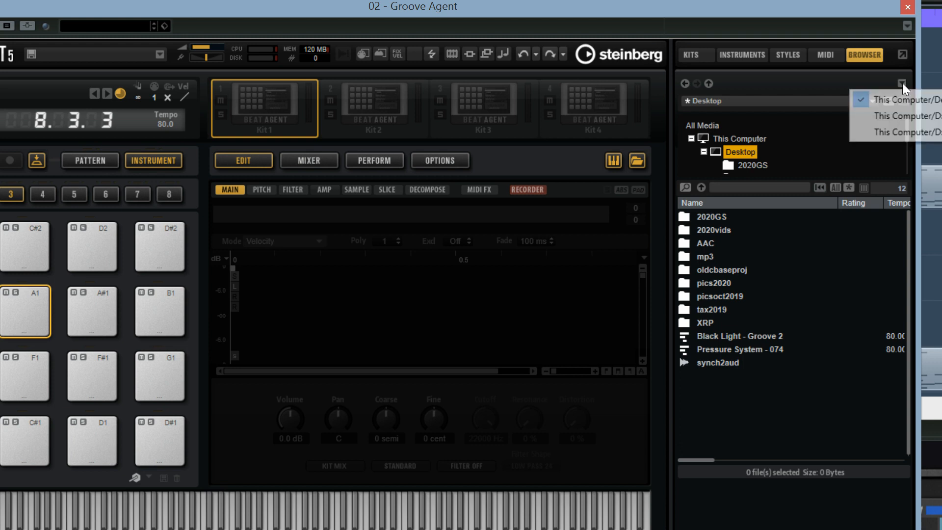
pyautogui.click(853, 19)
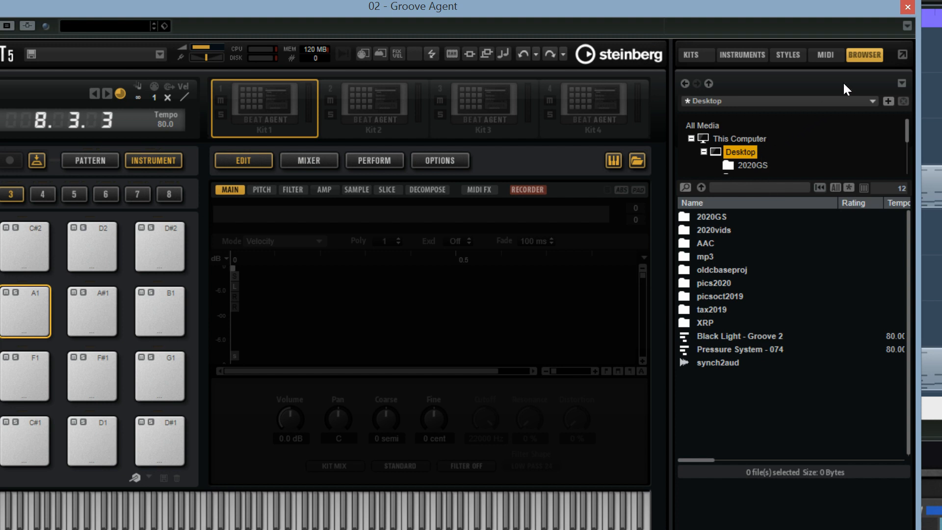
pyautogui.click(688, 52)
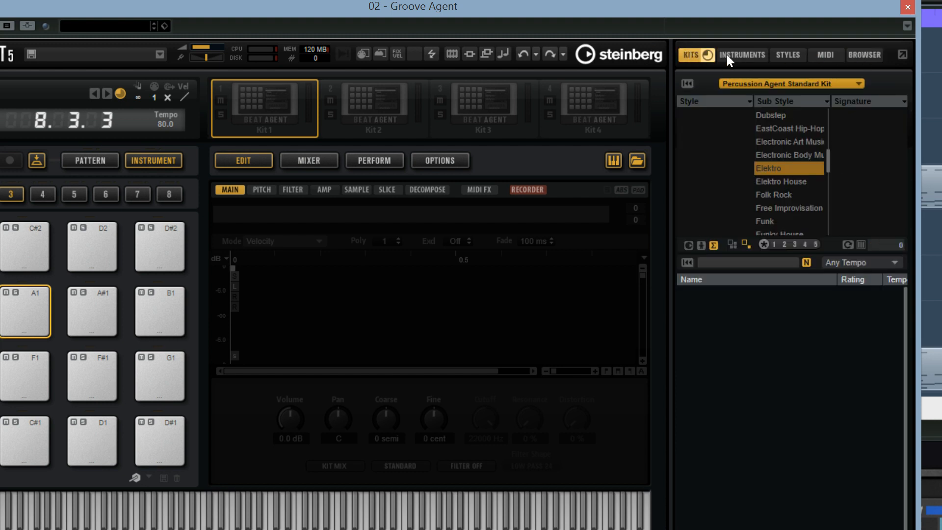
pyautogui.click(740, 54)
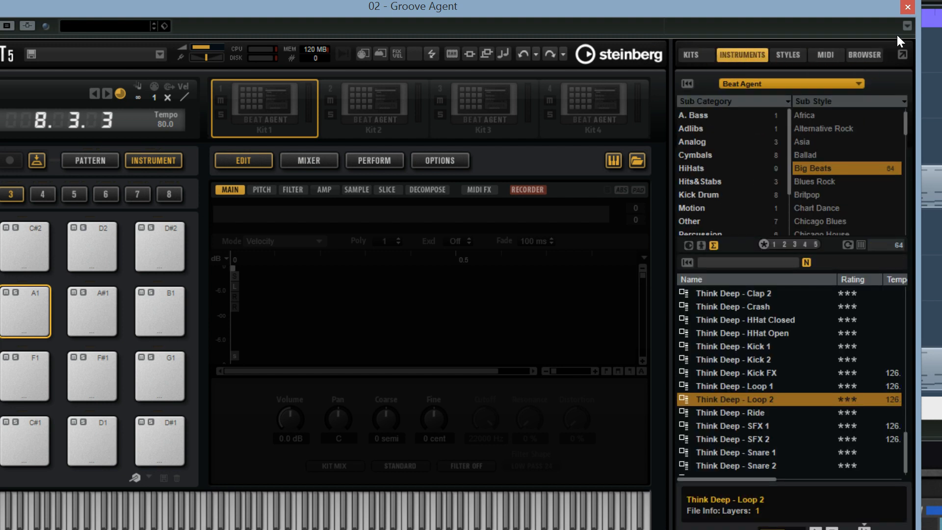
# Check the plug-in's function list, look through the Styles, Kits and MIDI pages, and return to the Desktop folder in the Browser.
pyautogui.click(906, 25)
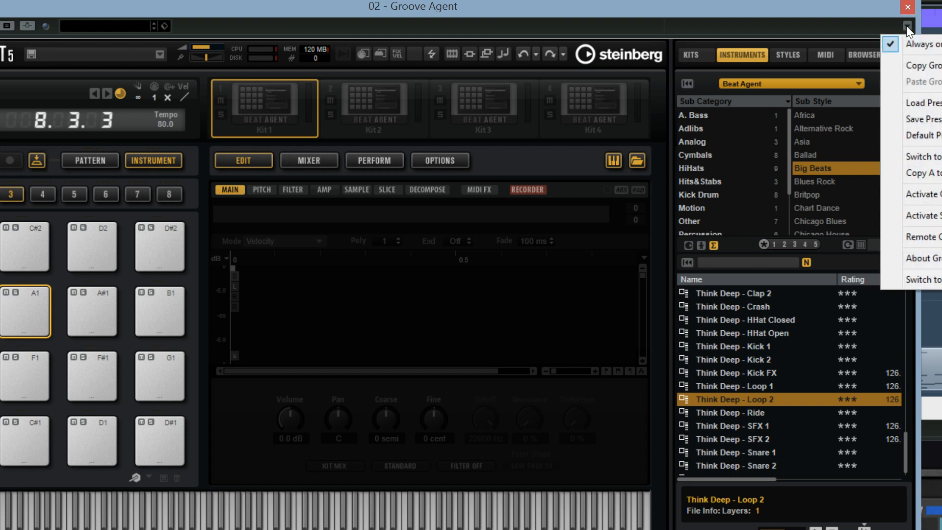
pyautogui.click(869, 9)
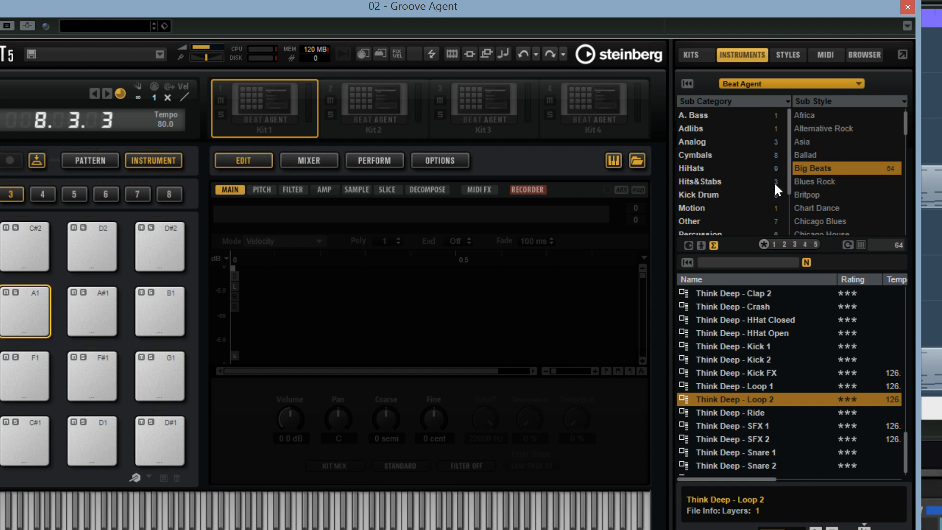
pyautogui.click(780, 58)
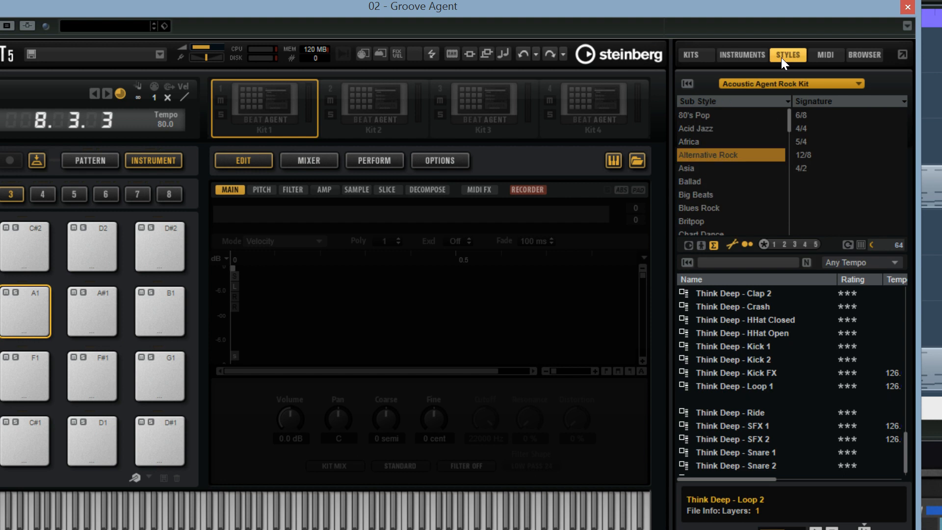
pyautogui.click(696, 53)
pyautogui.click(822, 55)
pyautogui.click(870, 56)
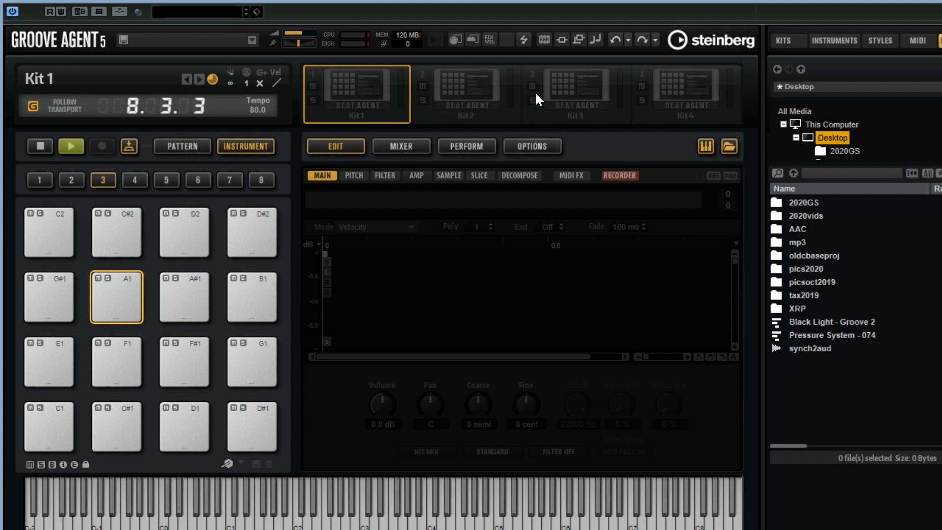
# Look at the Kit 3 and Kit 4 slots, view the pattern pads and return to the instrument pads.
pyautogui.click(576, 91)
pyautogui.click(682, 89)
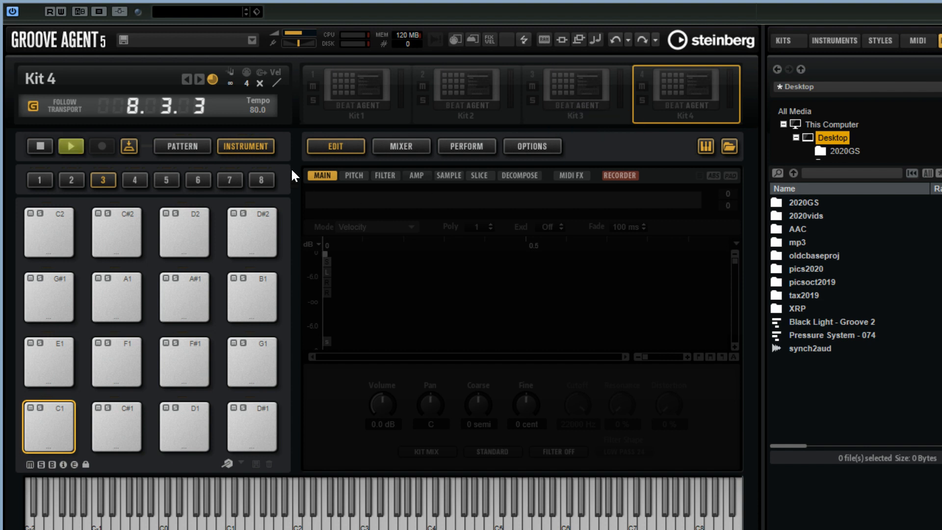
pyautogui.click(187, 144)
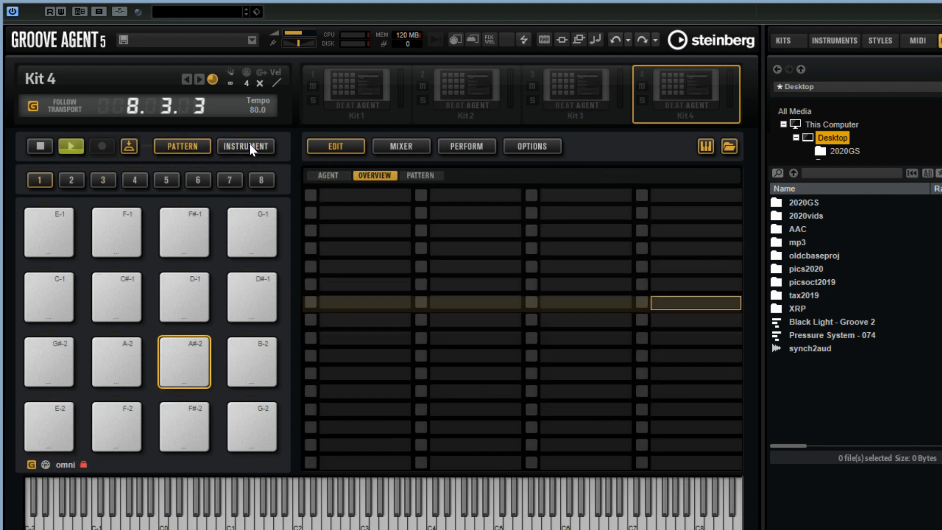
pyautogui.click(249, 144)
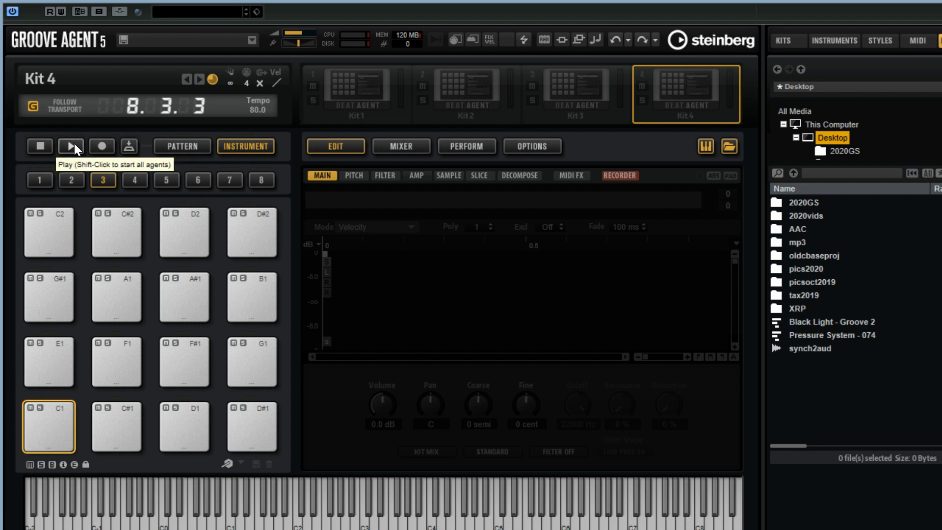
# View the instrument pad groups from 1 through 8 and return to group 1.
pyautogui.click(40, 175)
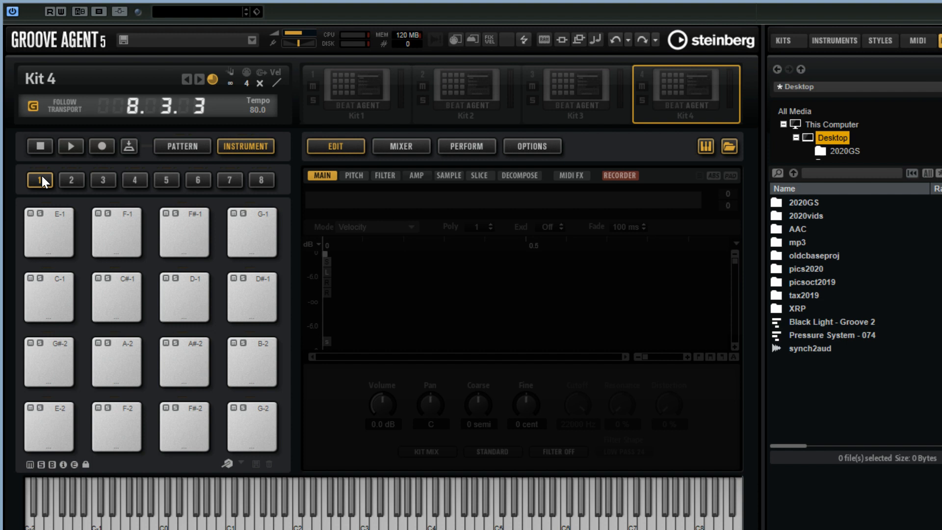
pyautogui.click(71, 179)
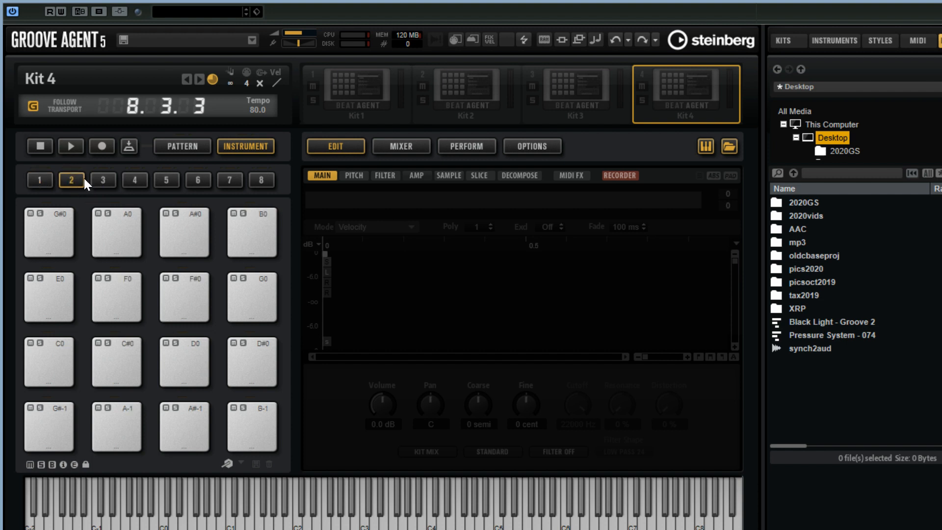
pyautogui.click(38, 177)
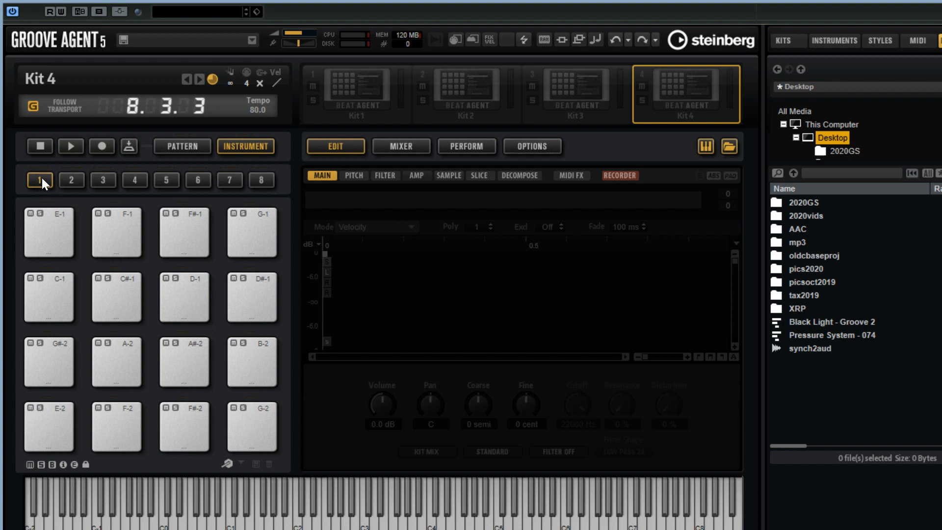
pyautogui.click(73, 180)
pyautogui.click(103, 180)
pyautogui.click(135, 179)
pyautogui.click(167, 179)
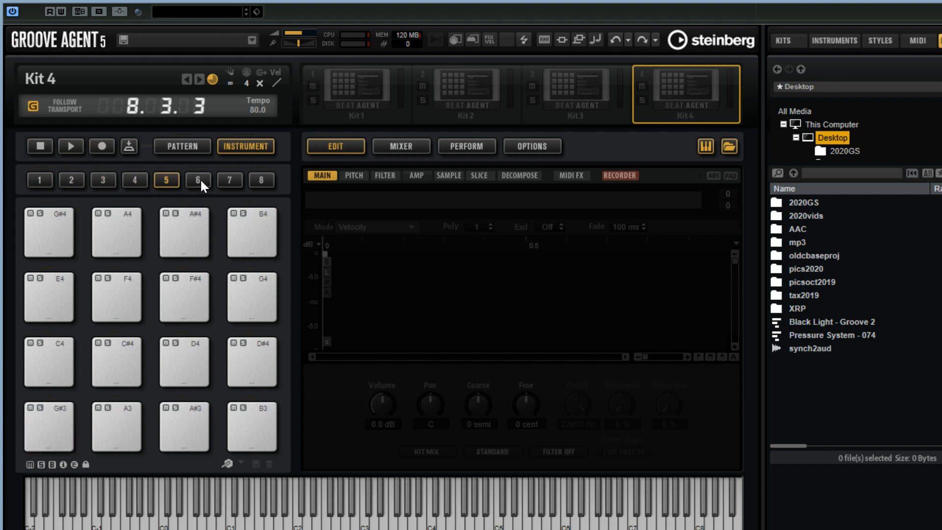
pyautogui.click(198, 179)
pyautogui.click(229, 179)
pyautogui.click(252, 180)
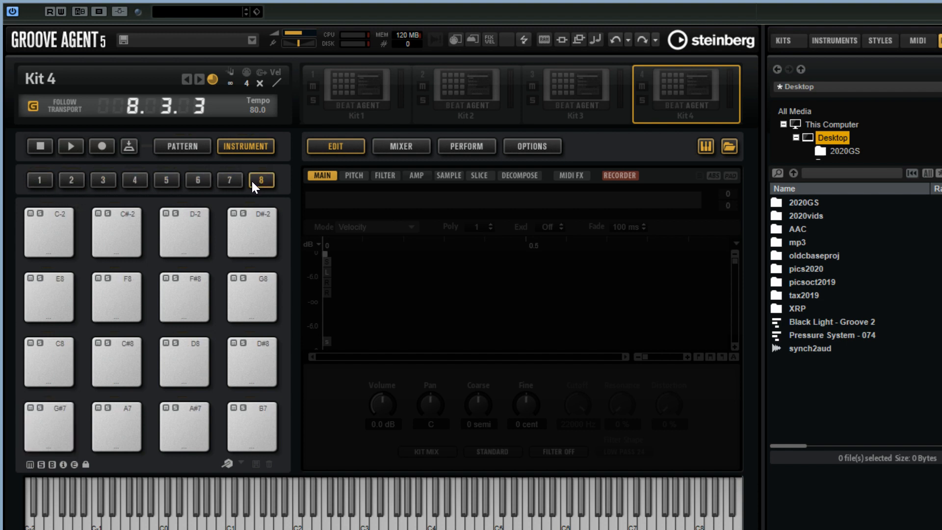
pyautogui.click(39, 180)
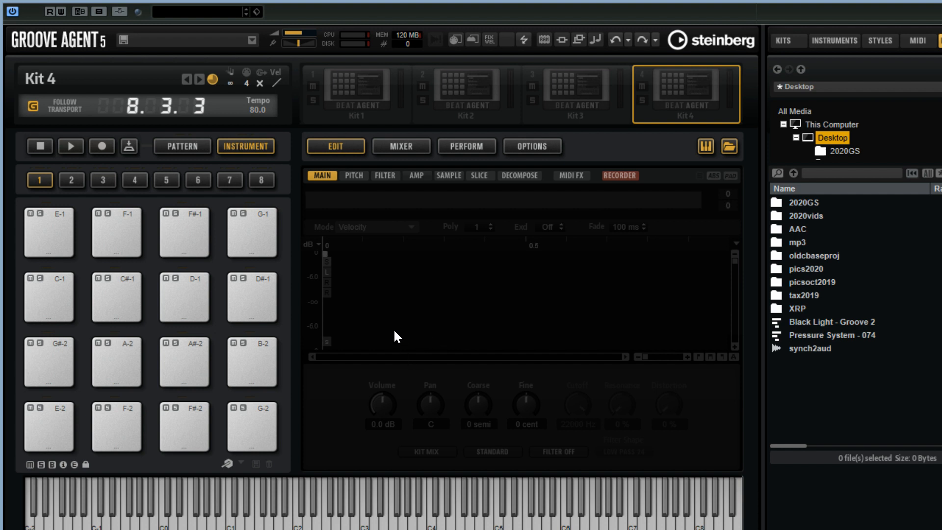
# Select the Kit 1 slot and check its list of kit commands.
pyautogui.click(361, 98)
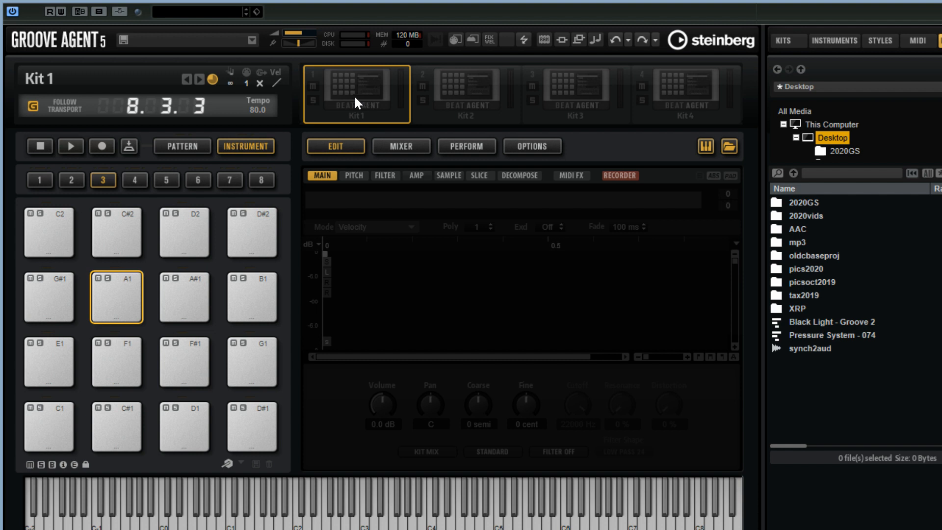
pyautogui.rightClick(355, 98)
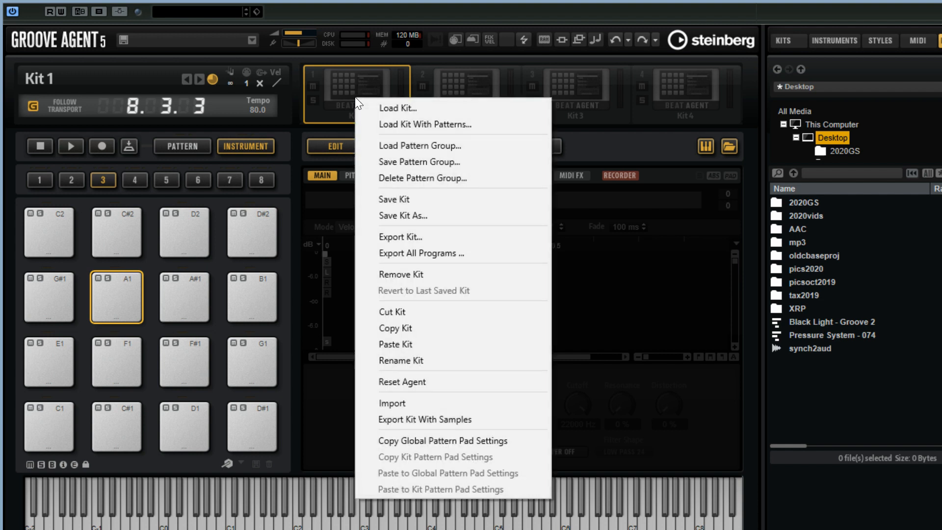
pyautogui.click(337, 82)
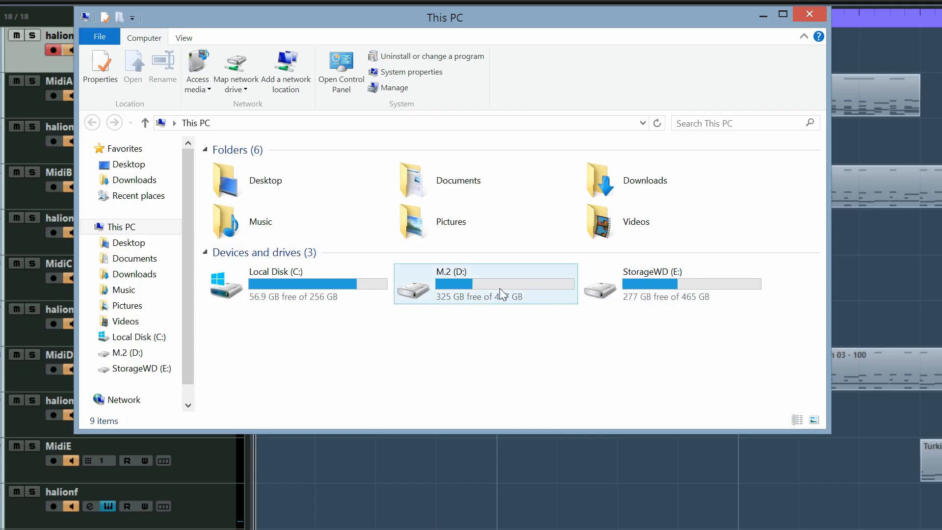
# In File Explorer, look into the StorageWD (E:) and M.2 (D:) drives and check the size of the GrooveAgentCont folder.
pyautogui.click(657, 288)
pyautogui.doubleClick(657, 287)
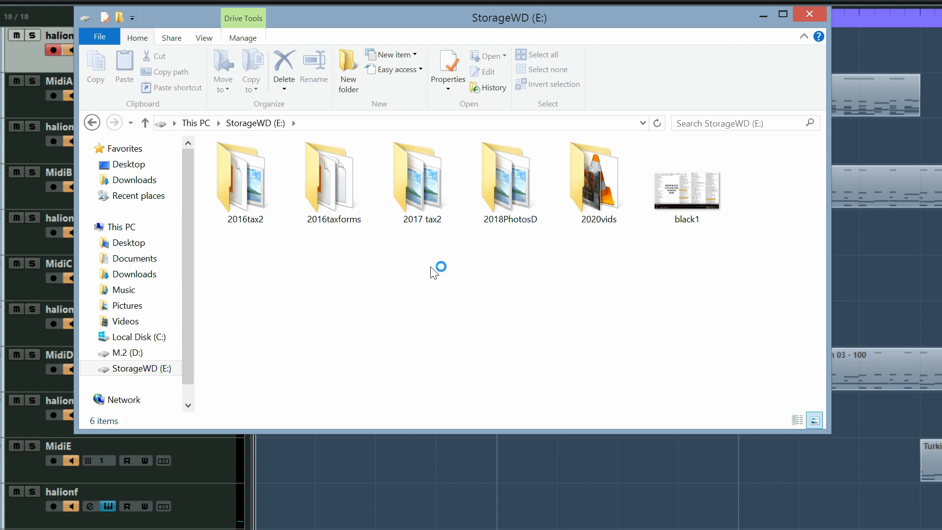
pyautogui.click(145, 123)
pyautogui.click(458, 284)
pyautogui.doubleClick(458, 285)
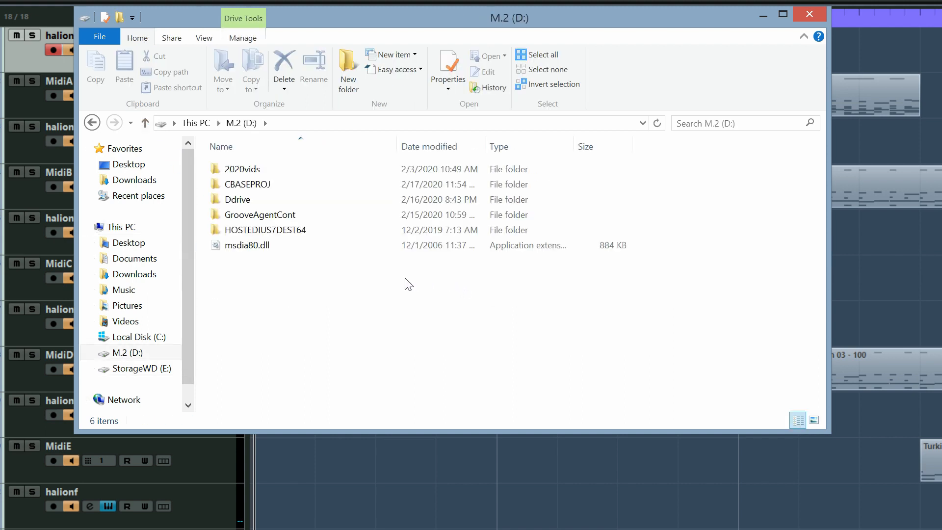
pyautogui.rightClick(279, 215)
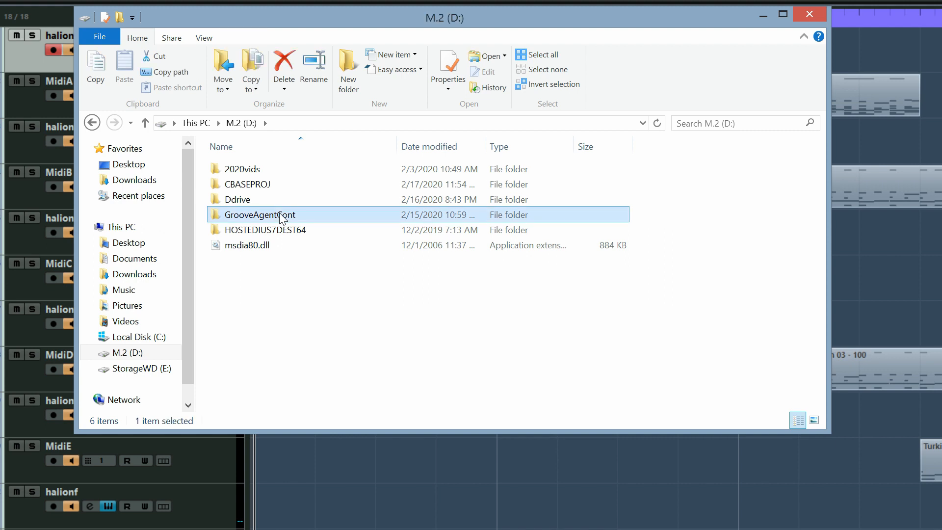
pyautogui.click(324, 466)
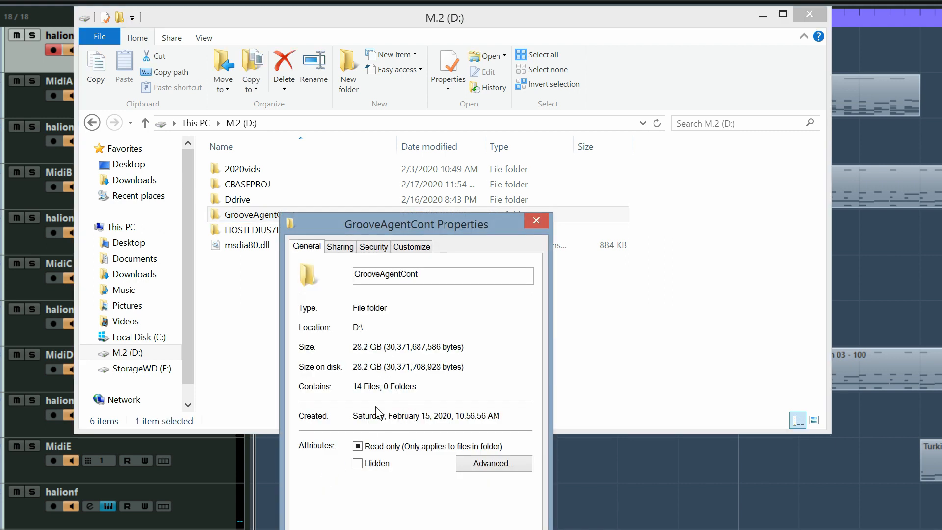
pyautogui.click(536, 221)
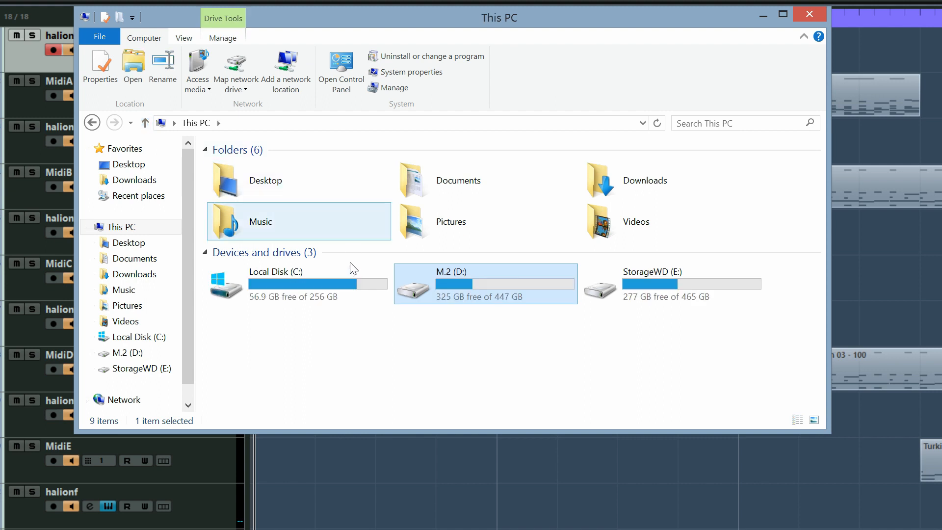
pyautogui.click(810, 15)
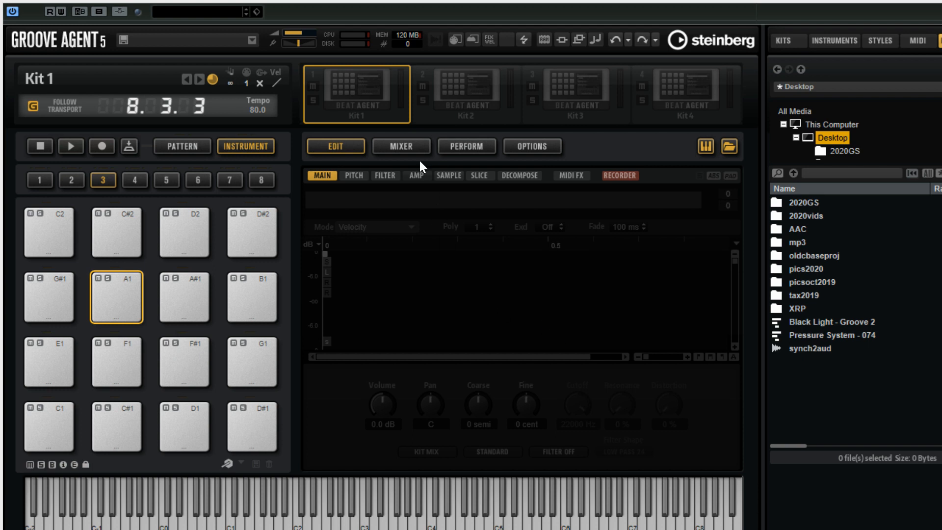
# Open the kit loading dialog for the Kit 1 slot and view the available instrument sets.
pyautogui.rightClick(382, 101)
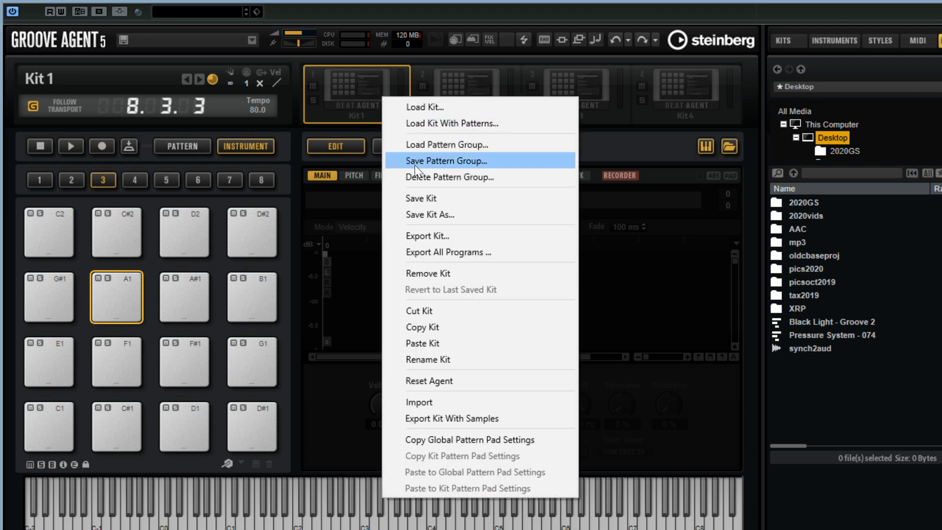
pyautogui.click(425, 119)
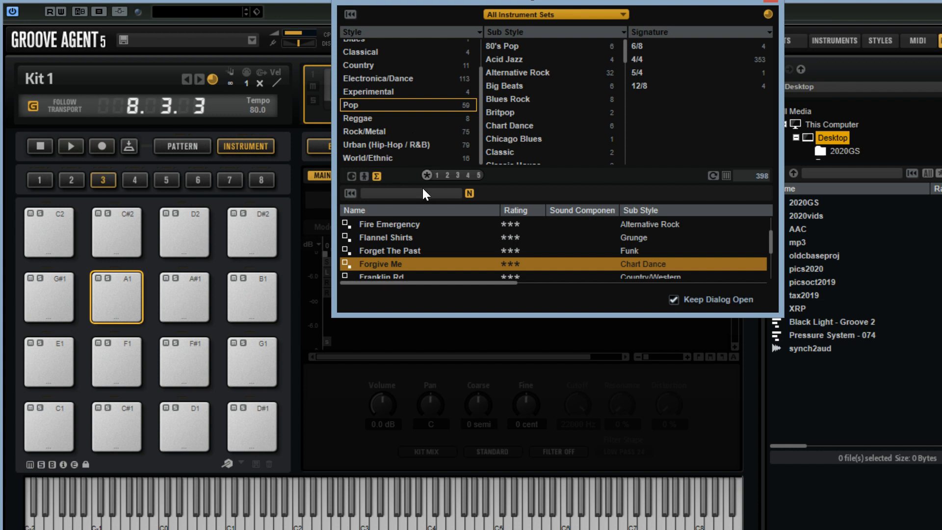
pyautogui.click(550, 14)
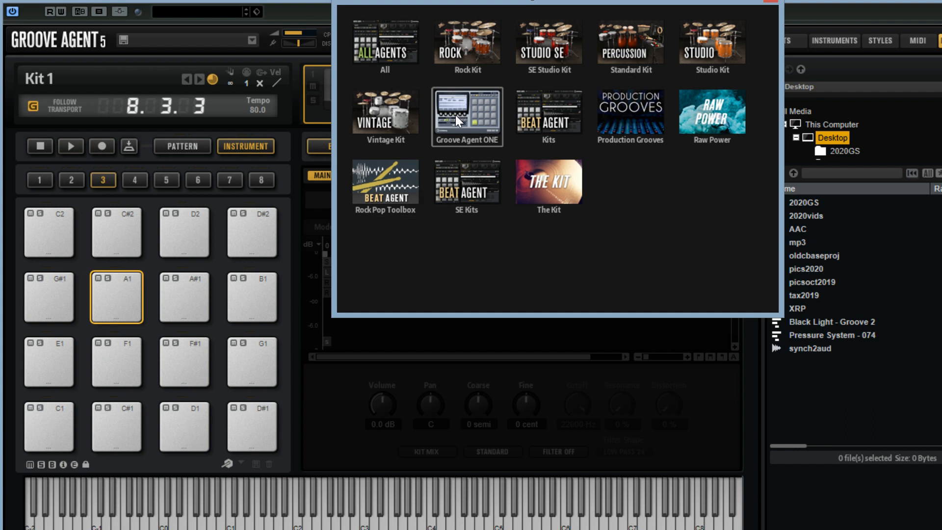
pyautogui.click(94, 1)
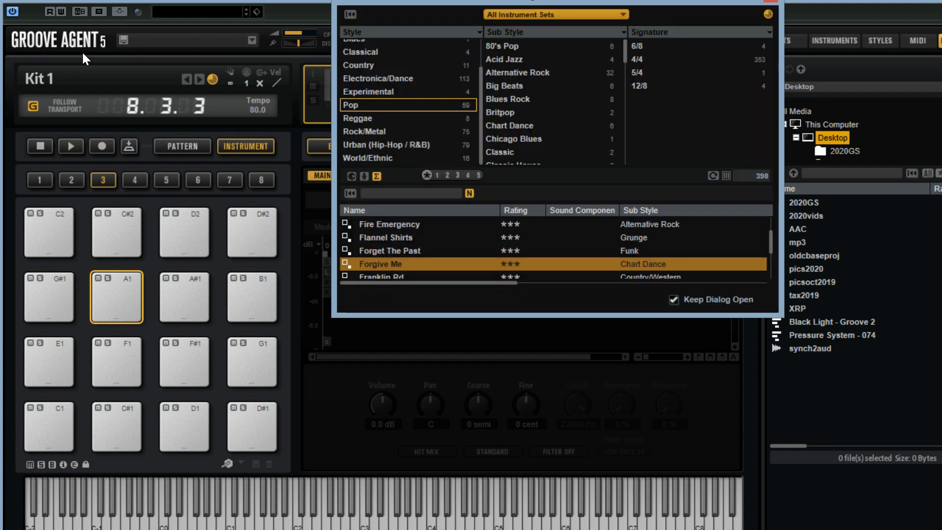
# Move the Groove Agent window aside to look at the MidiA, halionB and halionC tracks, and move it back.
pyautogui.moveTo(88, 1); pyautogui.dragTo(278, 57)
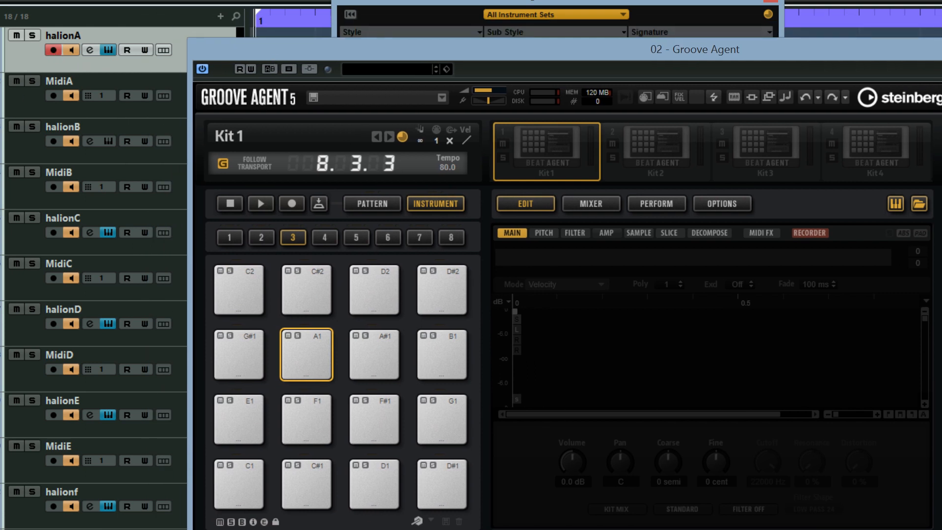
pyautogui.click(23, 104)
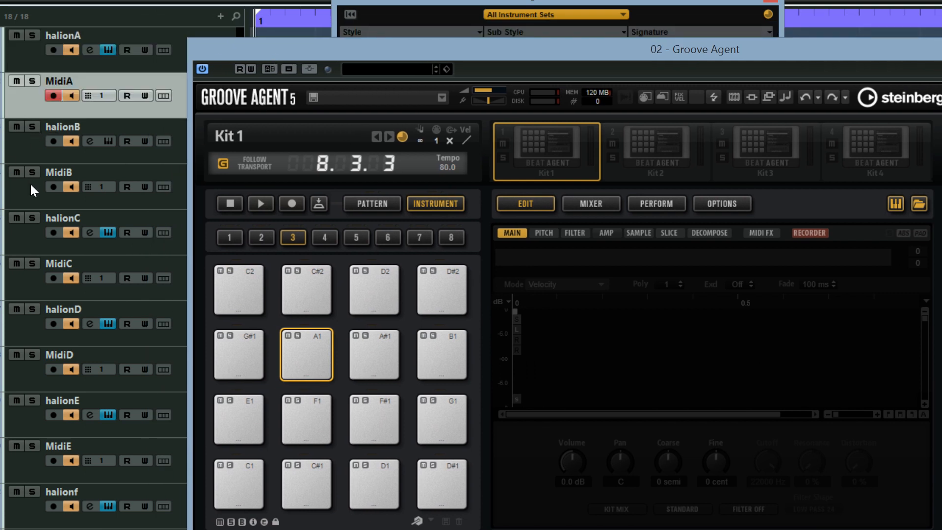
pyautogui.click(144, 153)
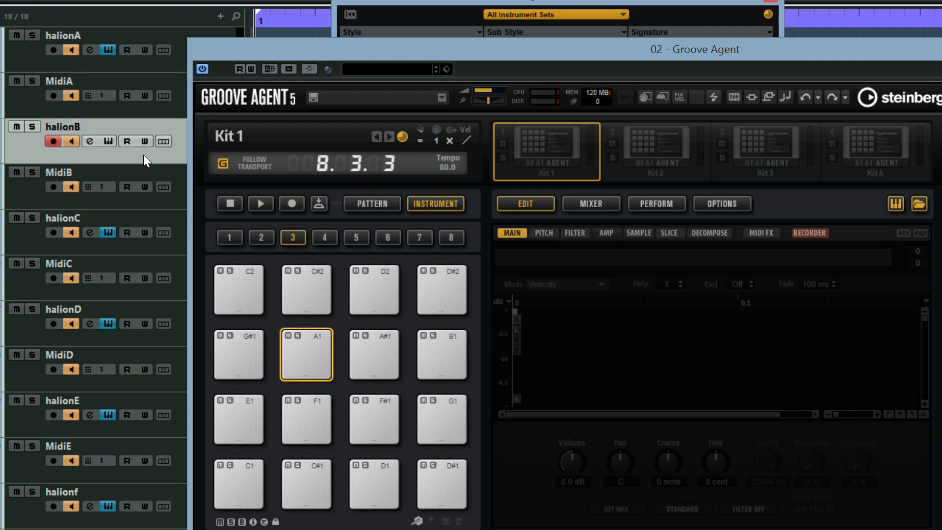
pyautogui.click(142, 240)
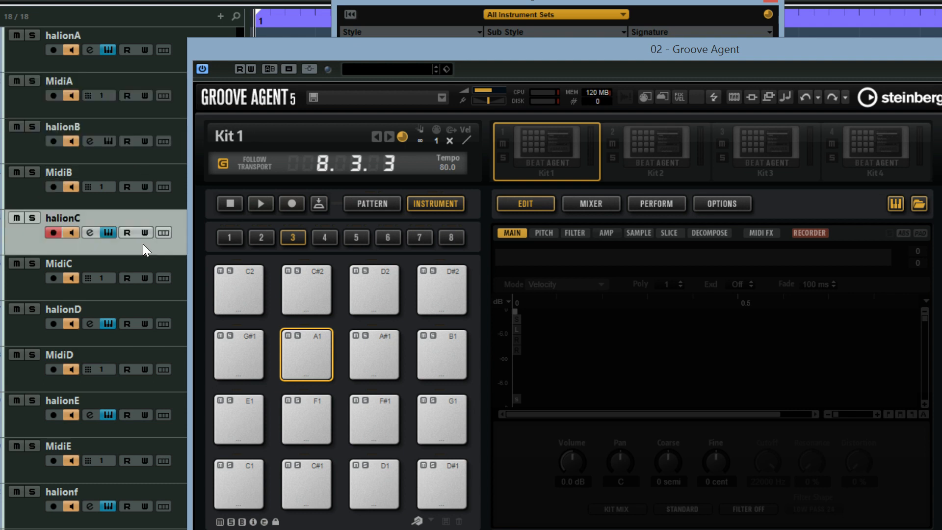
pyautogui.click(1, 396)
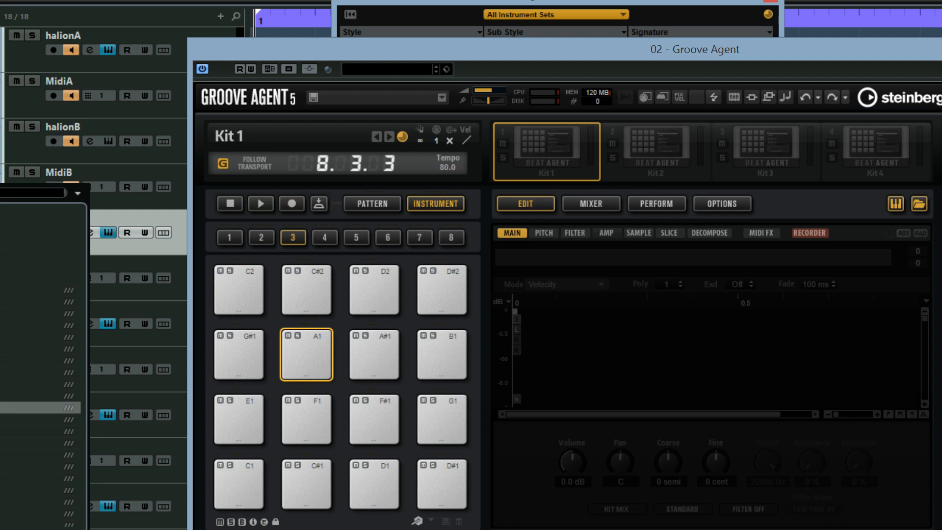
pyautogui.click(1, 267)
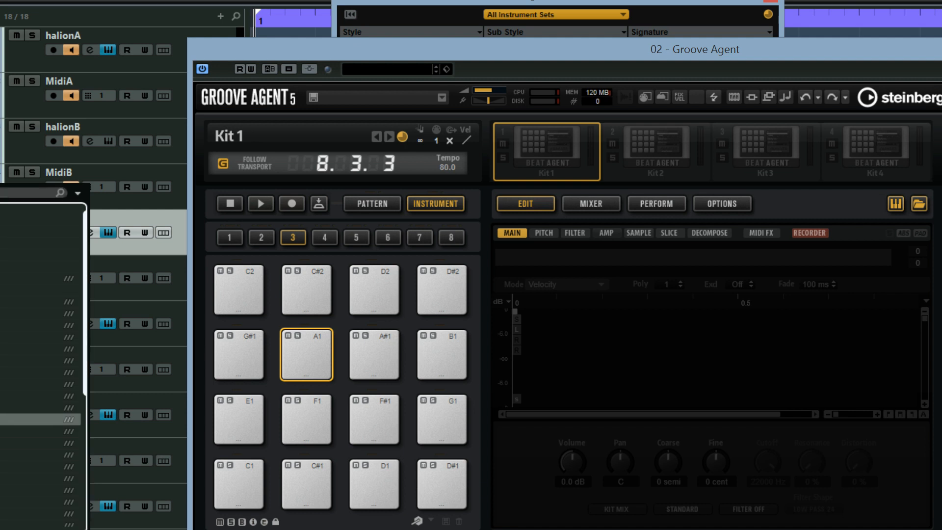
pyautogui.click(200, 2)
pyautogui.moveTo(258, 46); pyautogui.dragTo(66, 66)
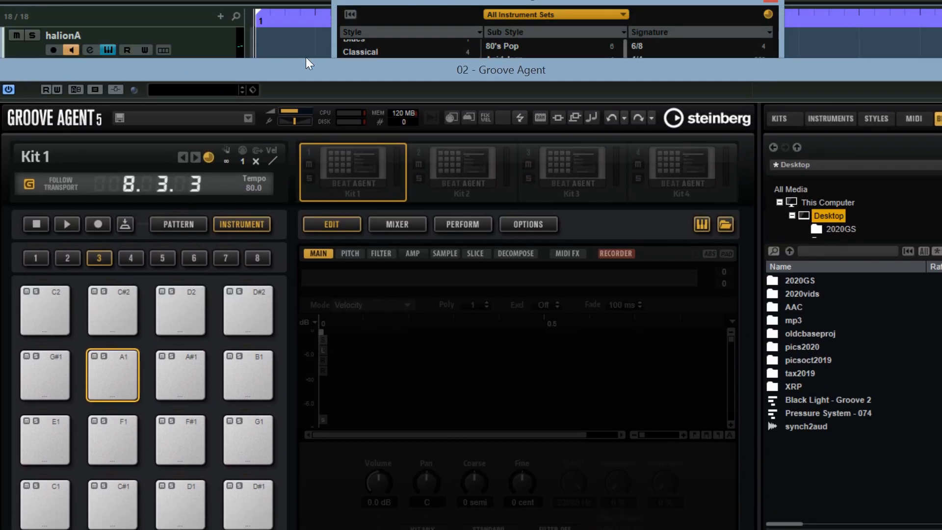
# Load Modern Hip Hop Kit 3 from the Groove Agent ONE set's Urban (Hip-Hop / R&B) style into the Kit 1 slot.
pyautogui.click(397, 7)
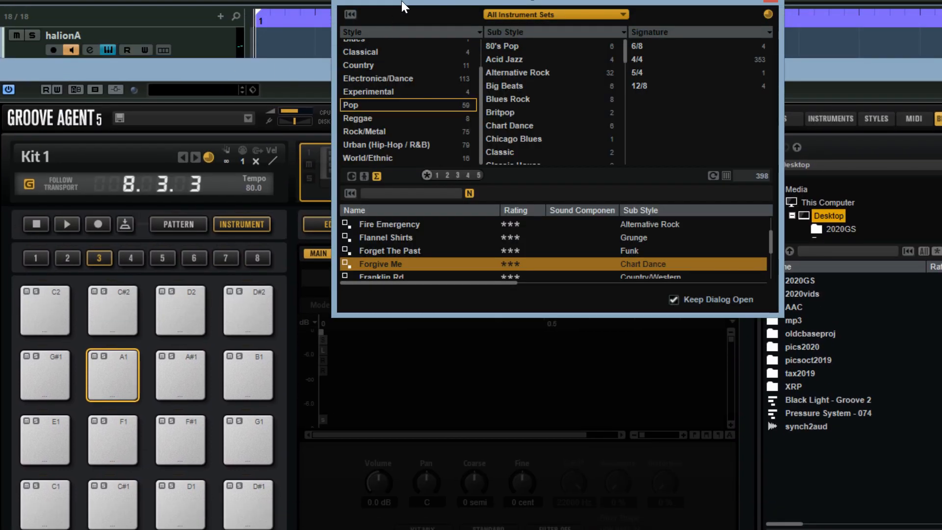
pyautogui.click(507, 13)
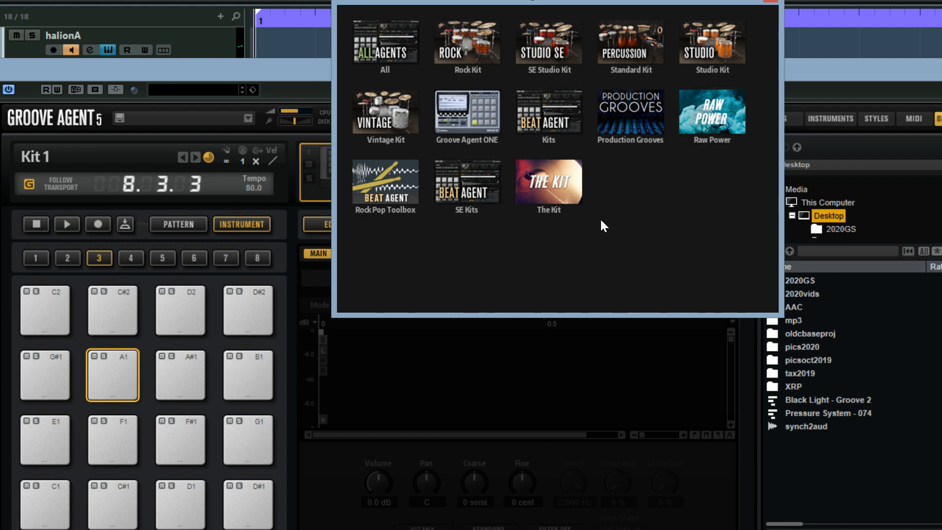
pyautogui.click(463, 114)
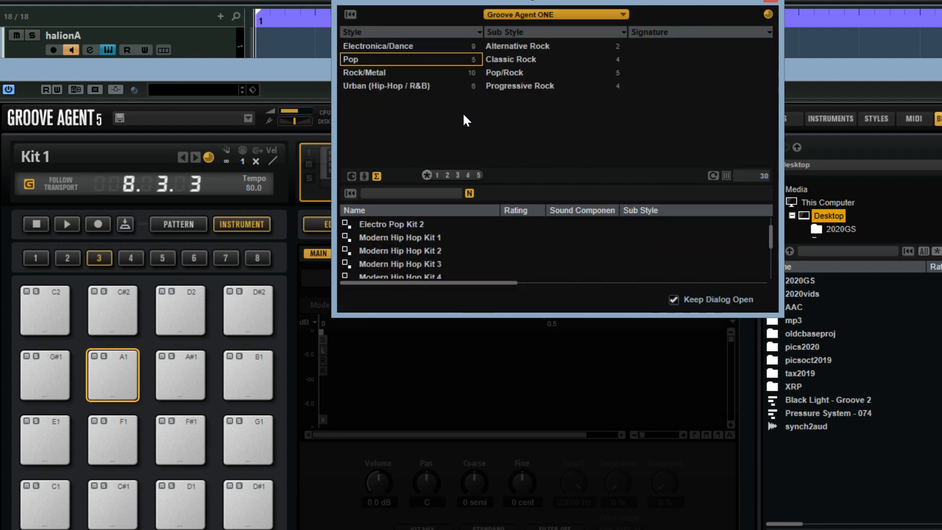
pyautogui.click(407, 88)
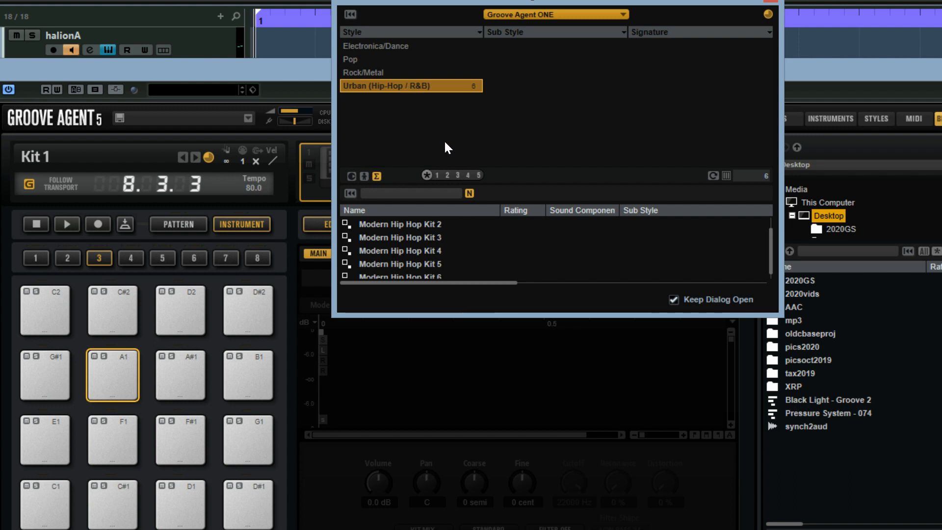
pyautogui.click(428, 238)
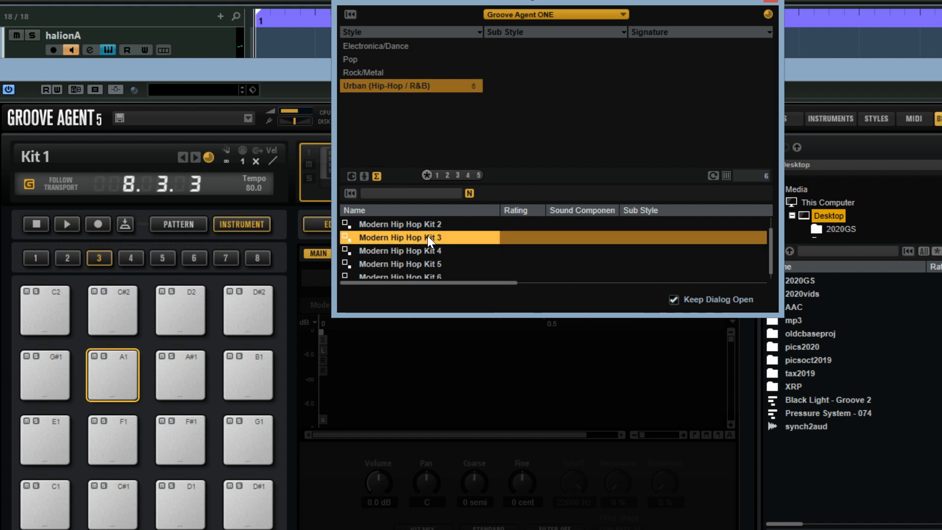
pyautogui.doubleClick(427, 237)
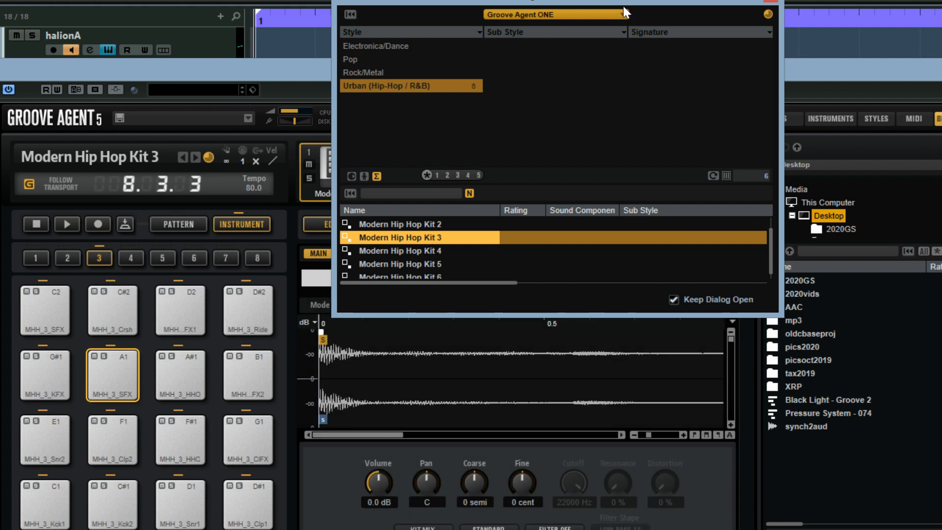
# Close the kit loading dialog and show the pattern pads with the Modern Hip Hop Kit 3 slot selected.
pyautogui.moveTo(643, 7); pyautogui.dragTo(634, 405)
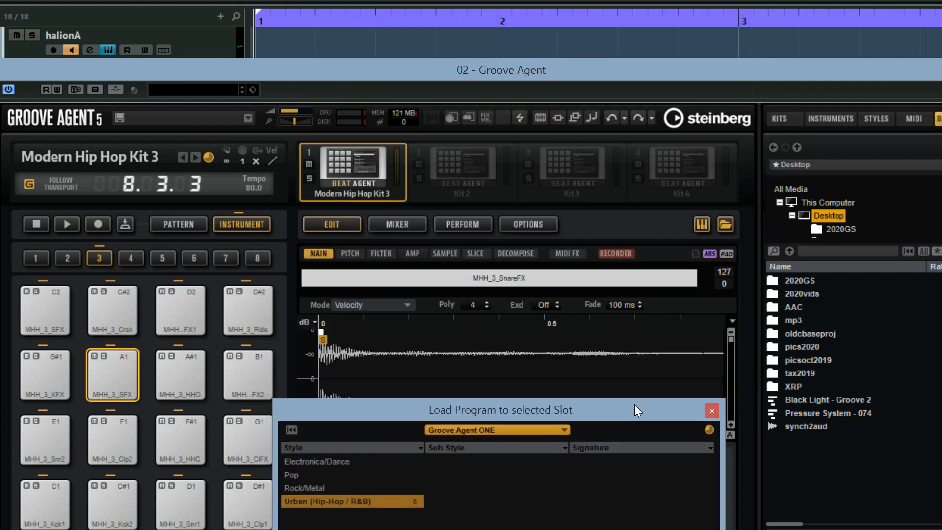
pyautogui.click(712, 410)
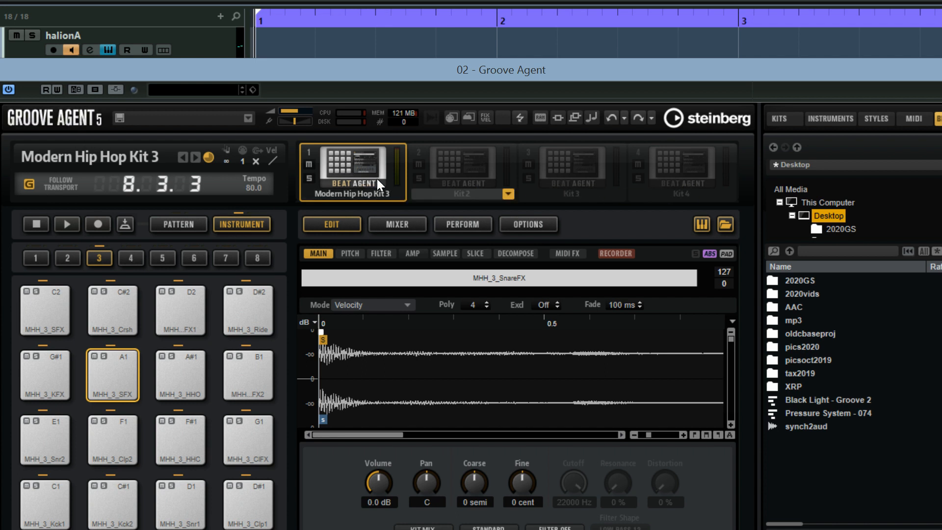
pyautogui.click(181, 225)
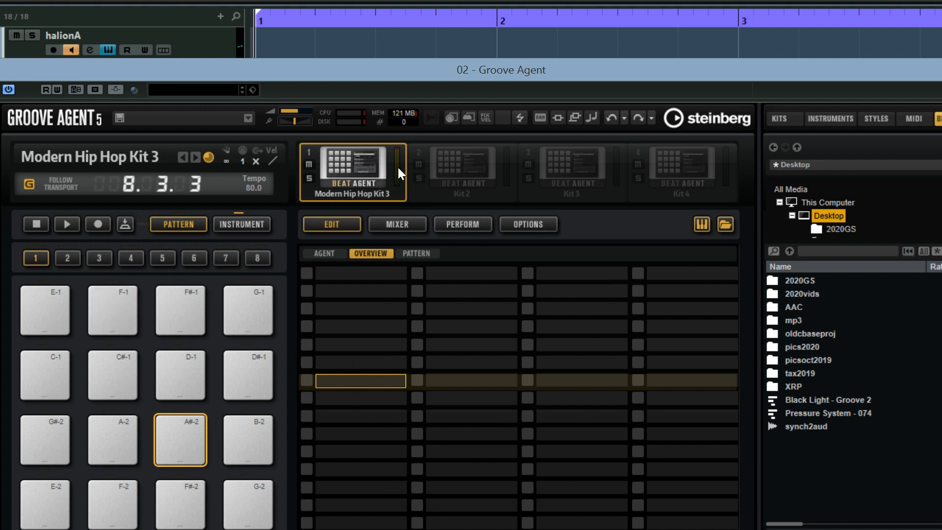
pyautogui.click(463, 173)
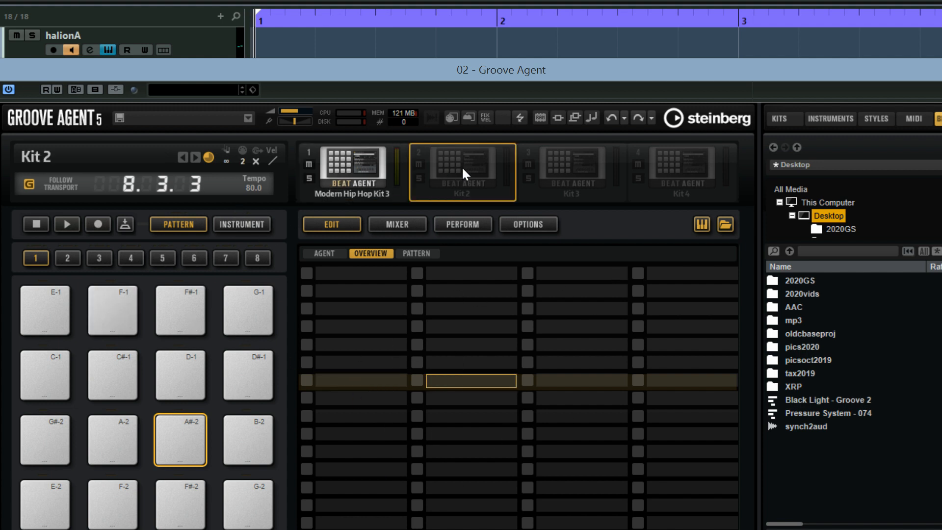
pyautogui.click(355, 163)
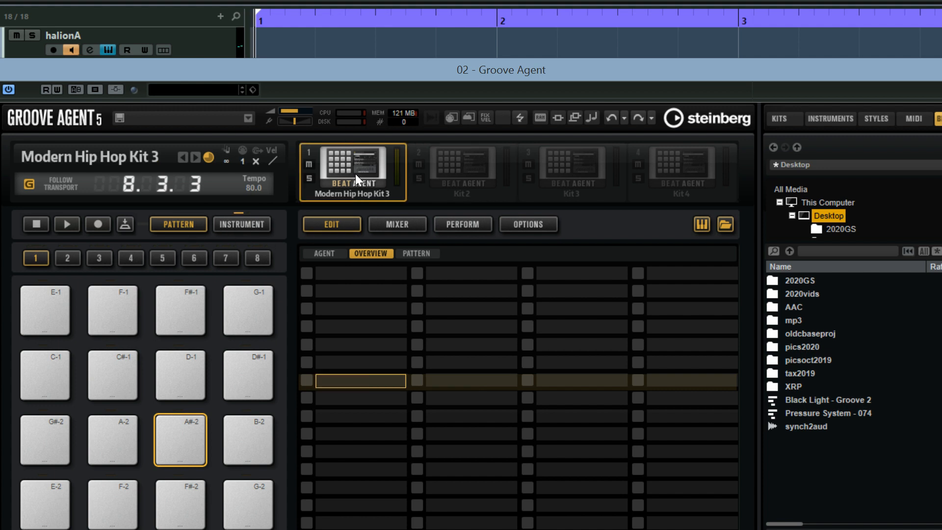
# Load the Beat Agent pattern group Analogical - Grooves - 115 into the Modern Hip Hop Kit 3 slot and briefly play it back.
pyautogui.rightClick(355, 173)
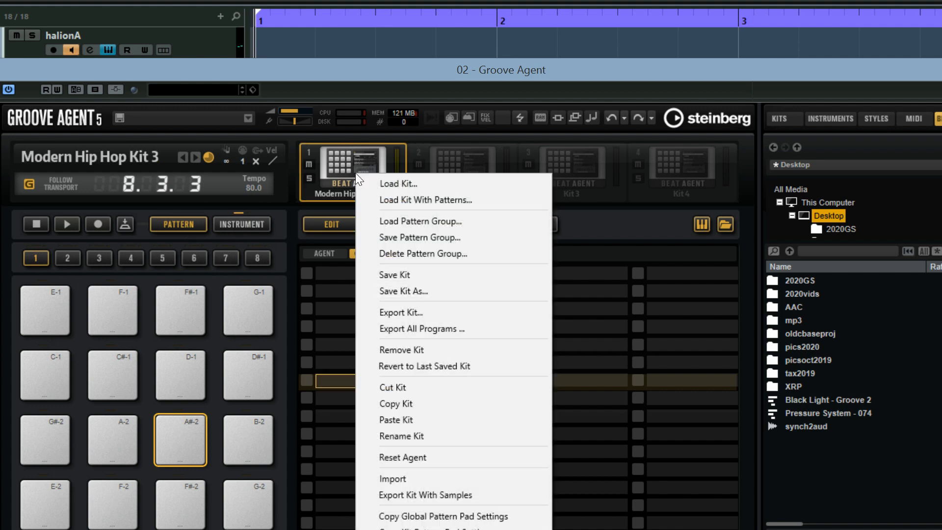
pyautogui.click(399, 221)
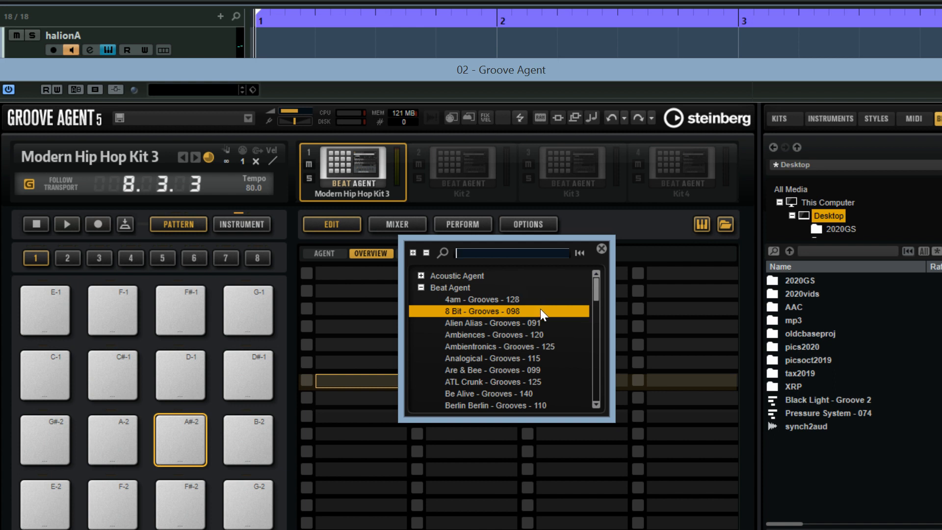
pyautogui.doubleClick(511, 358)
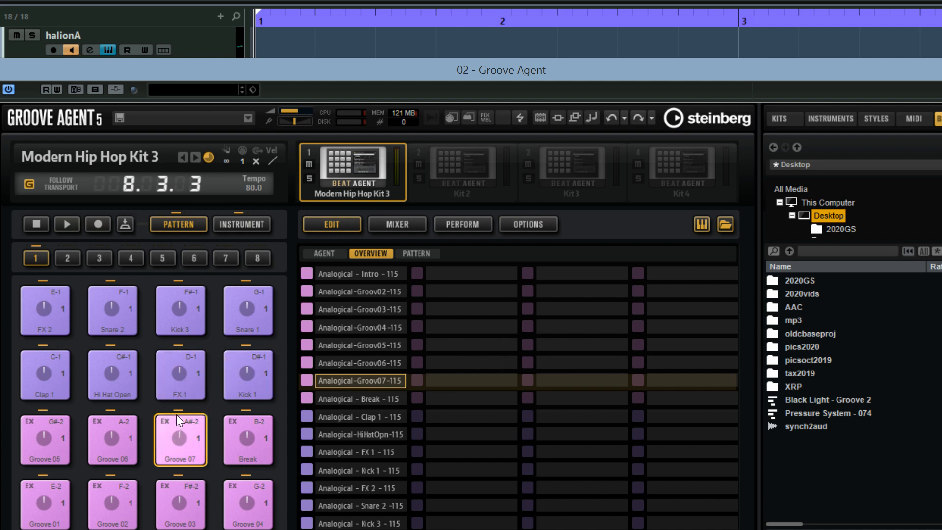
pyautogui.click(68, 224)
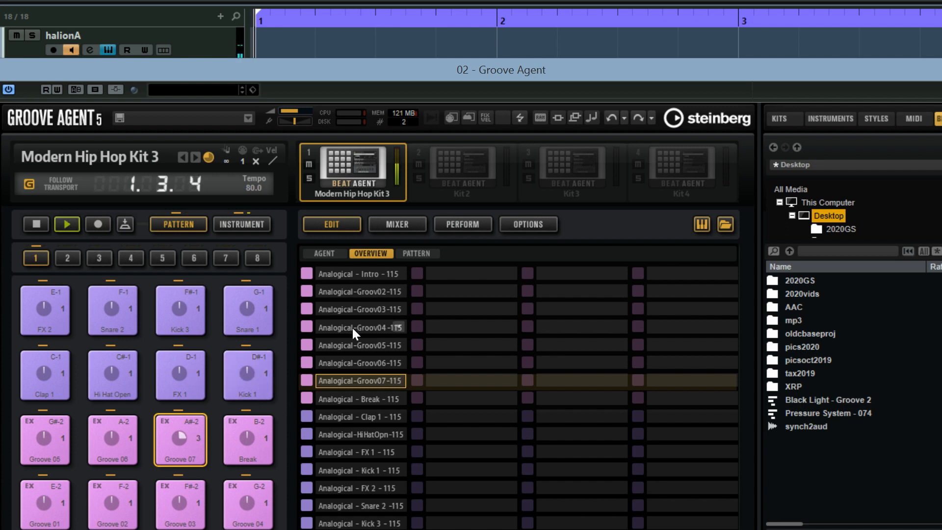
pyautogui.click(61, 222)
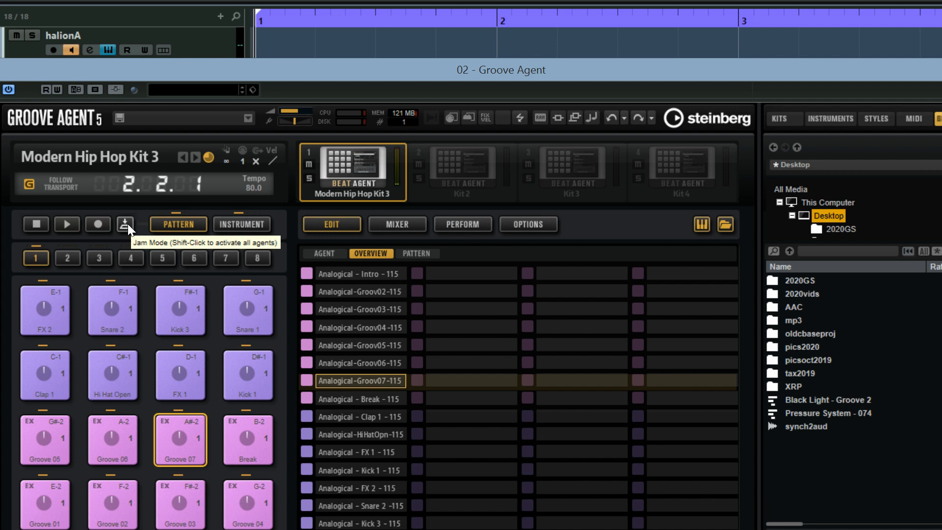
# Turn on Jam Mode and audition the Analogical Intro, Groov07 and Groov03 patterns, ending with playback stopped.
pyautogui.click(125, 224)
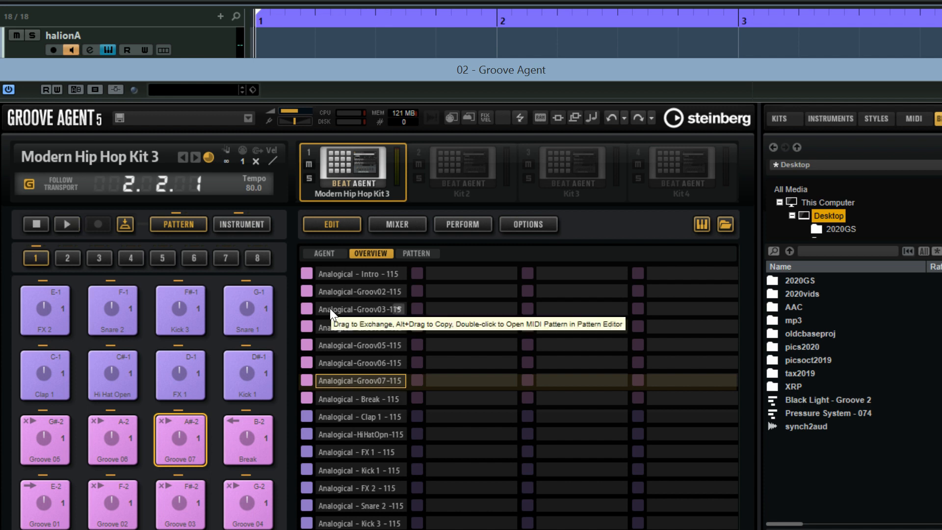
pyautogui.click(66, 227)
pyautogui.click(340, 274)
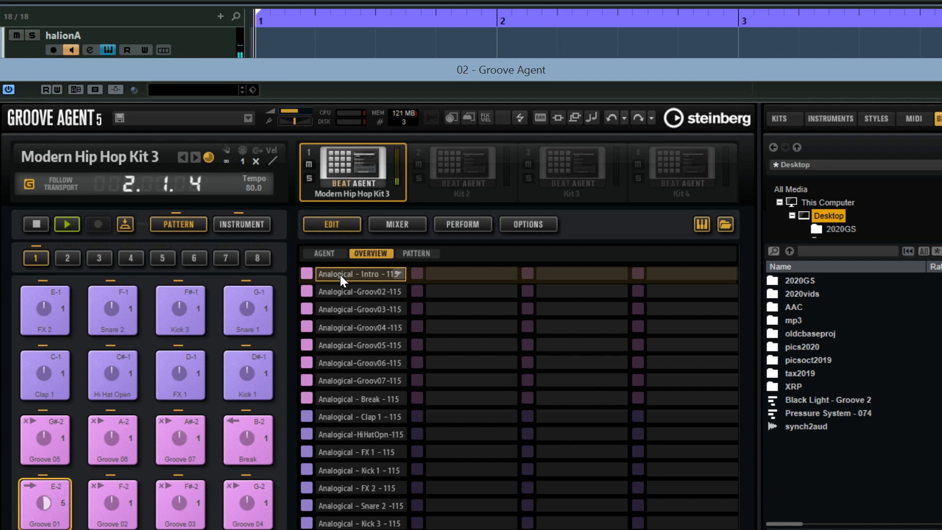
pyautogui.click(351, 381)
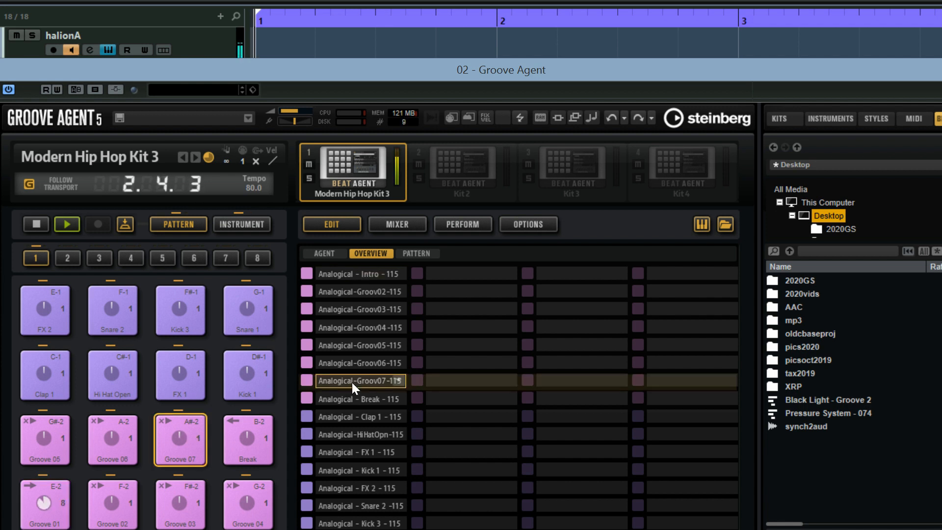
pyautogui.click(365, 308)
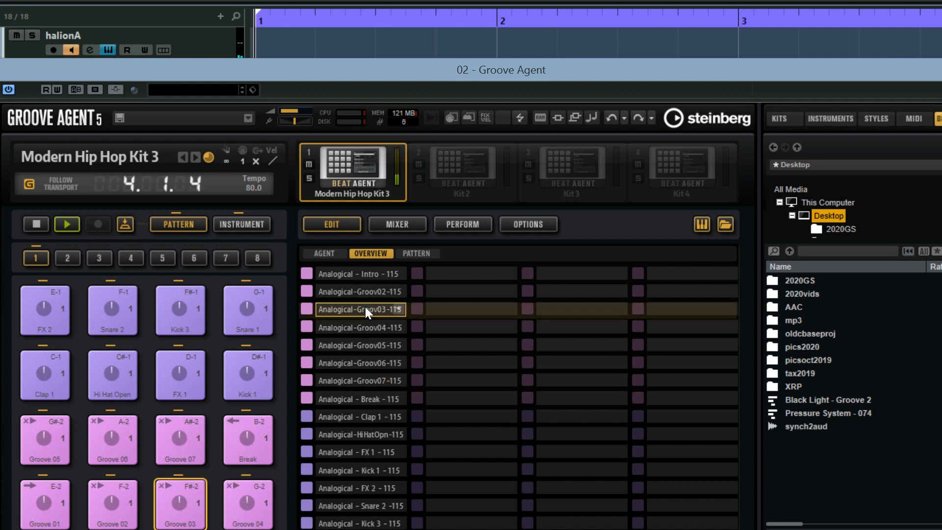
pyautogui.click(37, 224)
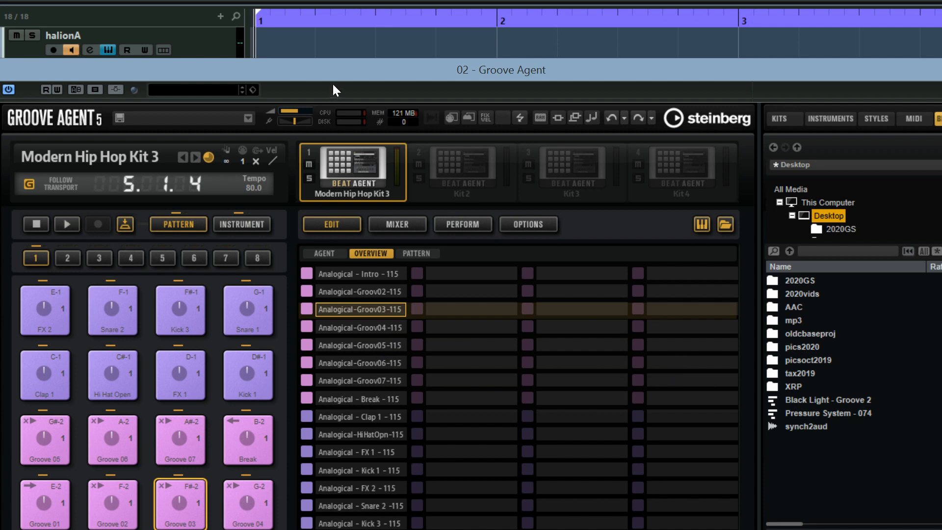
# Move the Groove Agent window down to look at the project behind it, and move it back.
pyautogui.moveTo(333, 82); pyautogui.dragTo(348, 366)
pyautogui.moveTo(343, 293); pyautogui.dragTo(338, 62)
# Load Jamming Offbeats from the Percussion Agent Standard Kit set's Reggae style into the Kit 2 slot, and close the loading dialog.
pyautogui.click(430, 167)
pyautogui.click(430, 167)
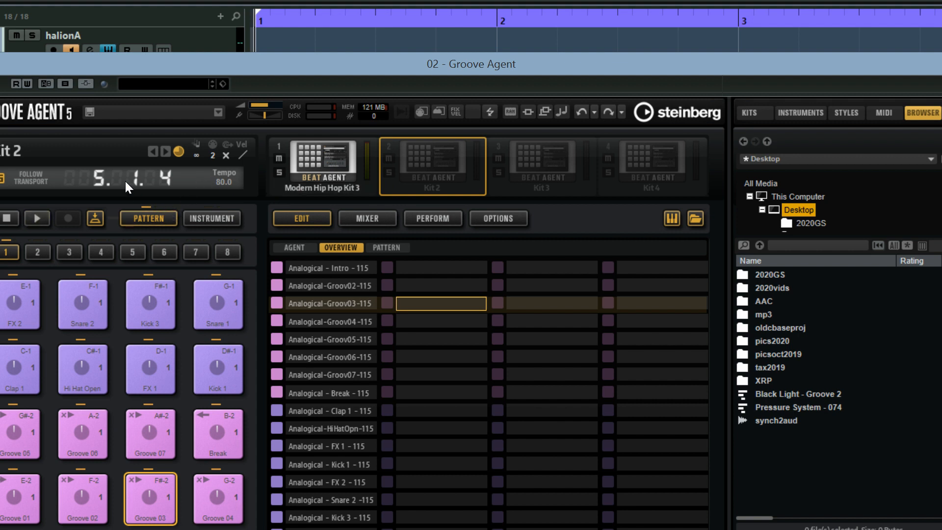
pyautogui.rightClick(415, 172)
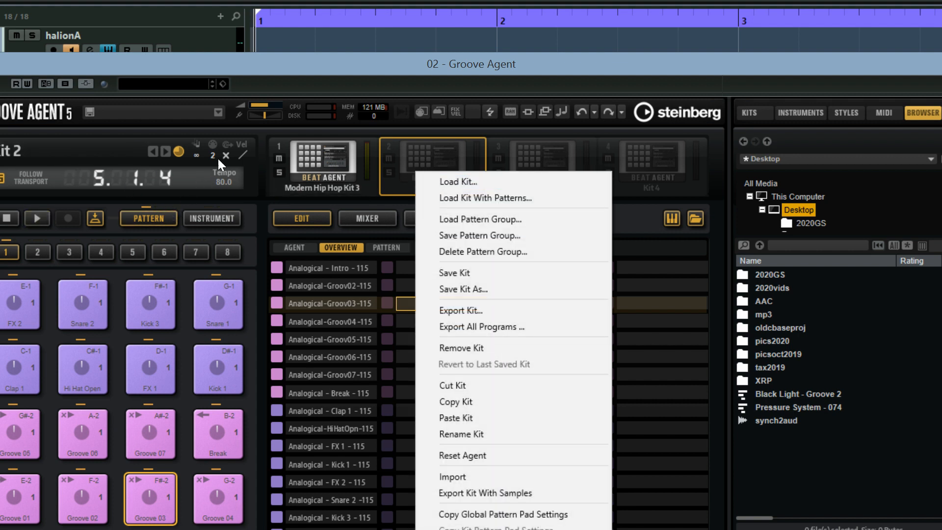
pyautogui.click(59, 146)
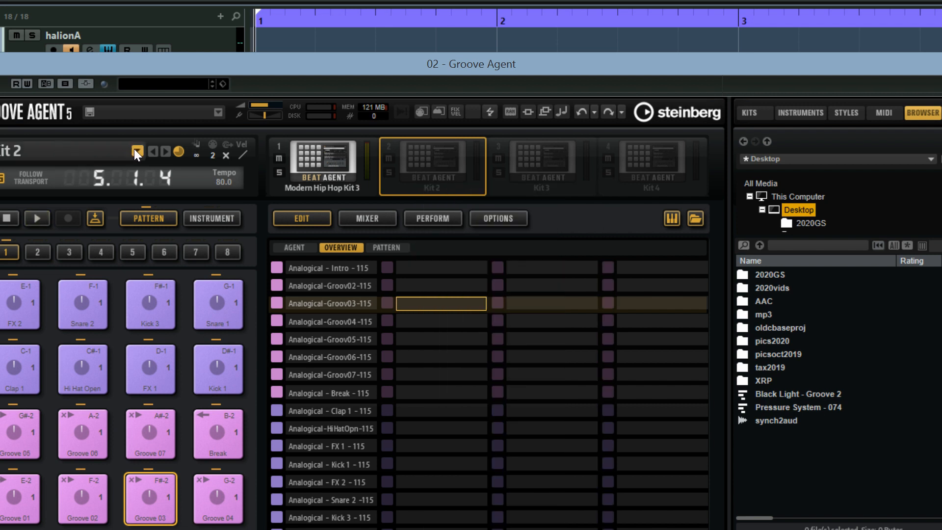
pyautogui.click(137, 150)
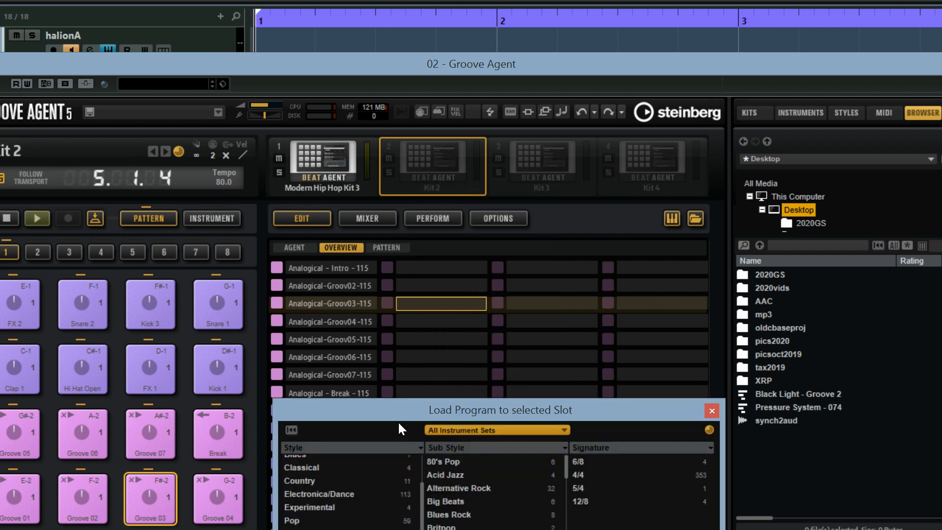
pyautogui.moveTo(398, 414); pyautogui.dragTo(423, 170)
pyautogui.click(479, 189)
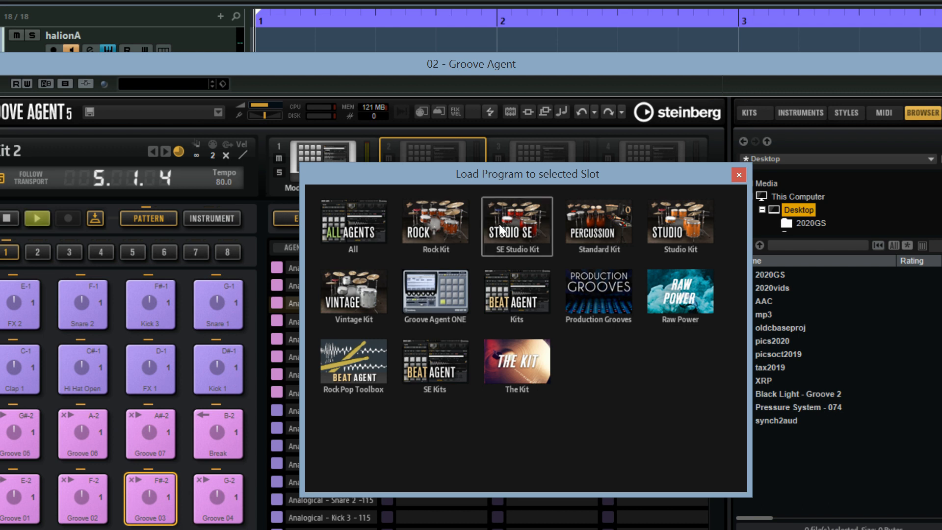
pyautogui.click(595, 231)
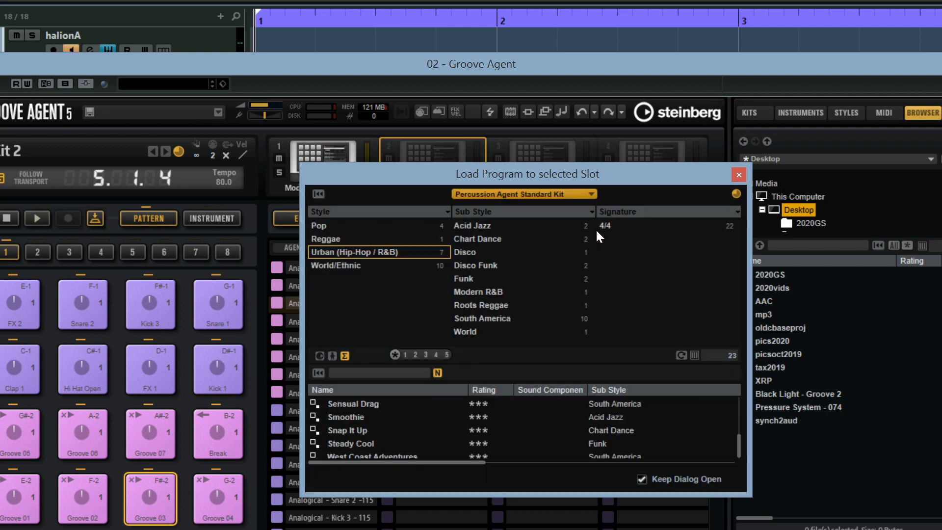
pyautogui.click(328, 241)
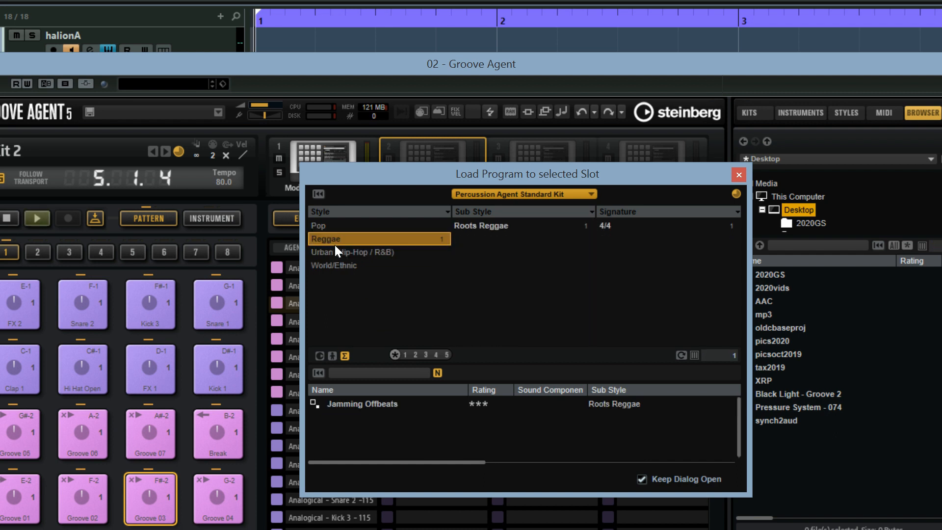
pyautogui.click(376, 402)
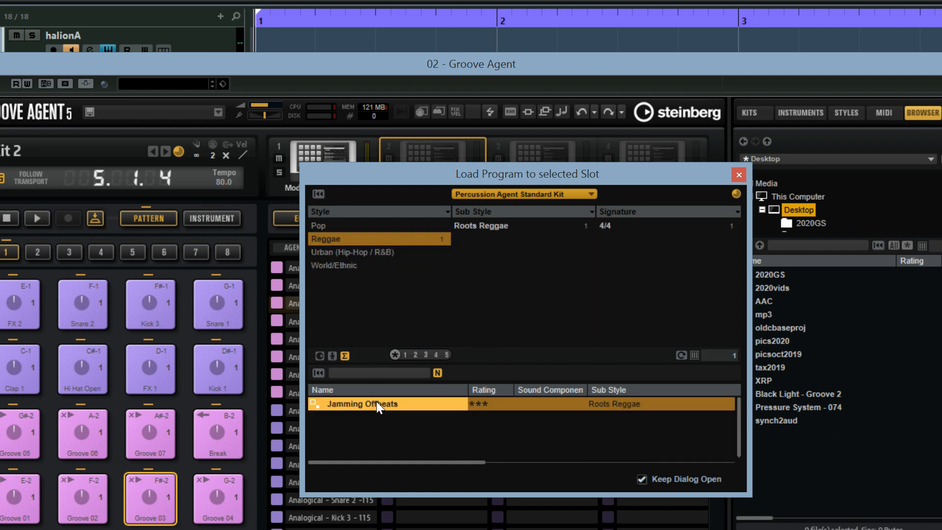
pyautogui.doubleClick(375, 403)
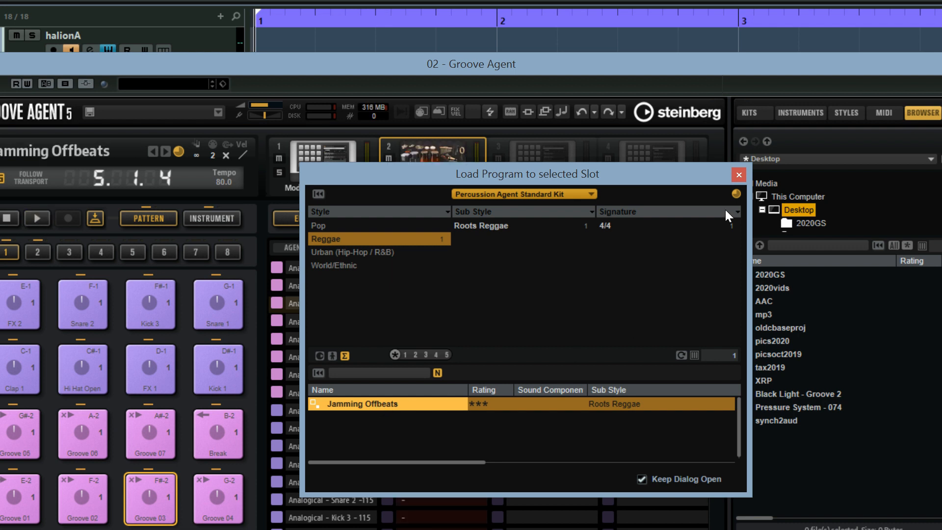
pyautogui.click(738, 175)
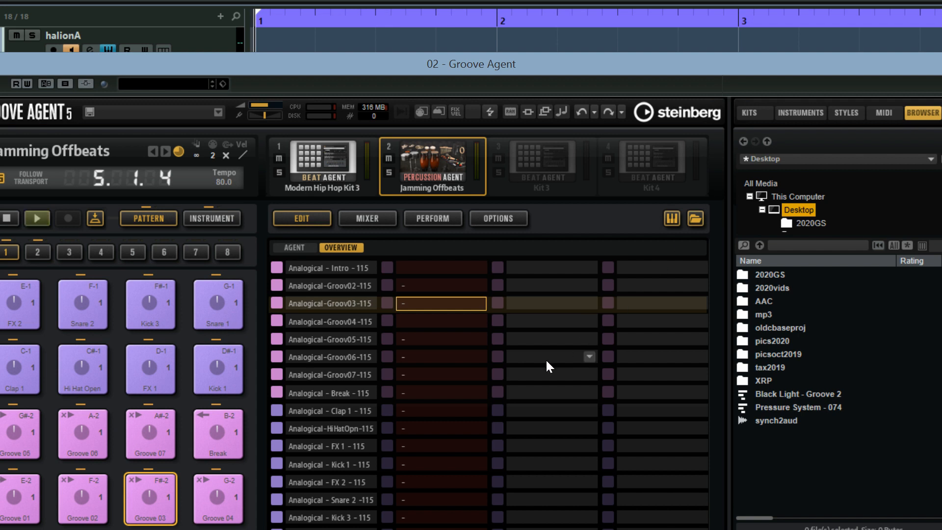
# Load the pattern group Exceptional Experience - Styles - 152 from The Kit into the Jamming Offbeats slot.
pyautogui.rightClick(444, 174)
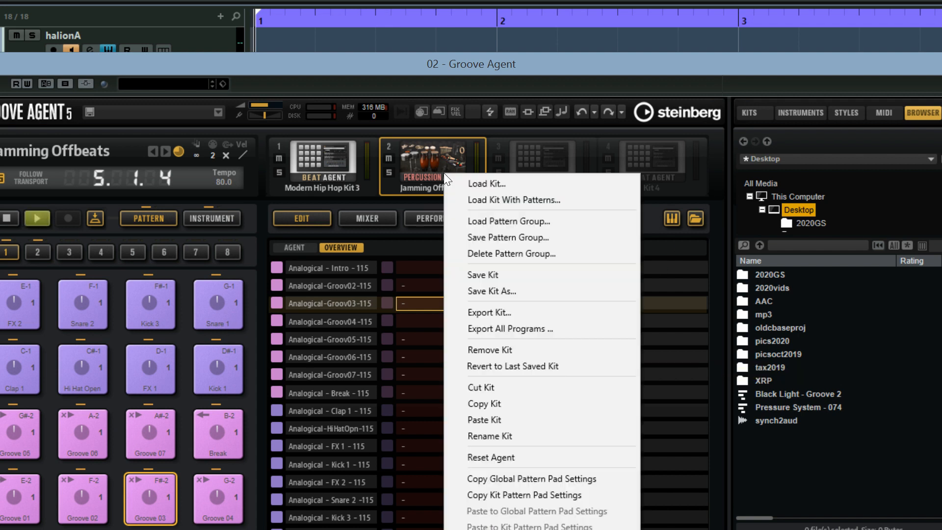
pyautogui.click(485, 222)
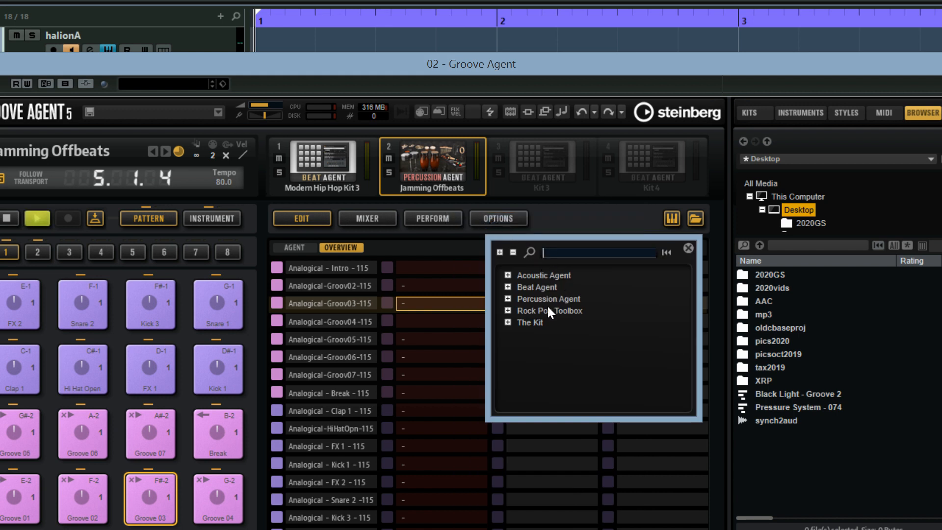
pyautogui.click(509, 321)
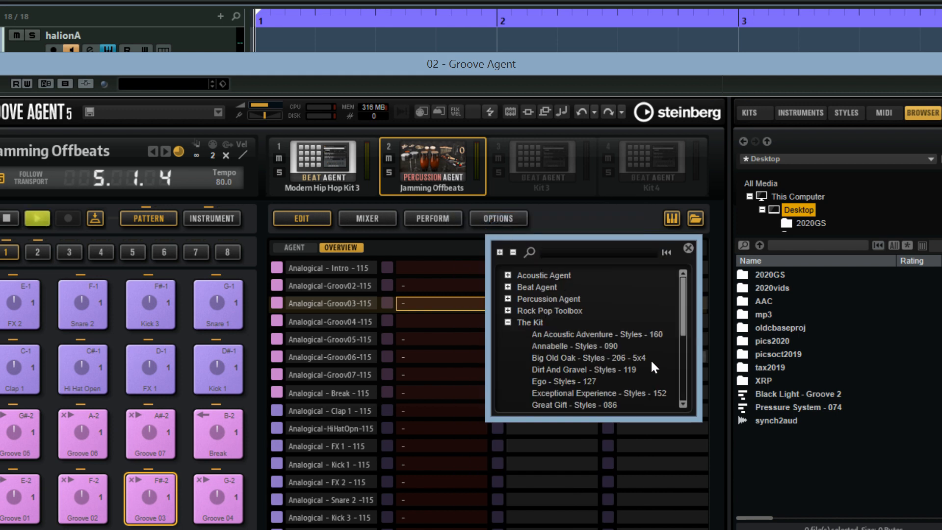
pyautogui.doubleClick(624, 390)
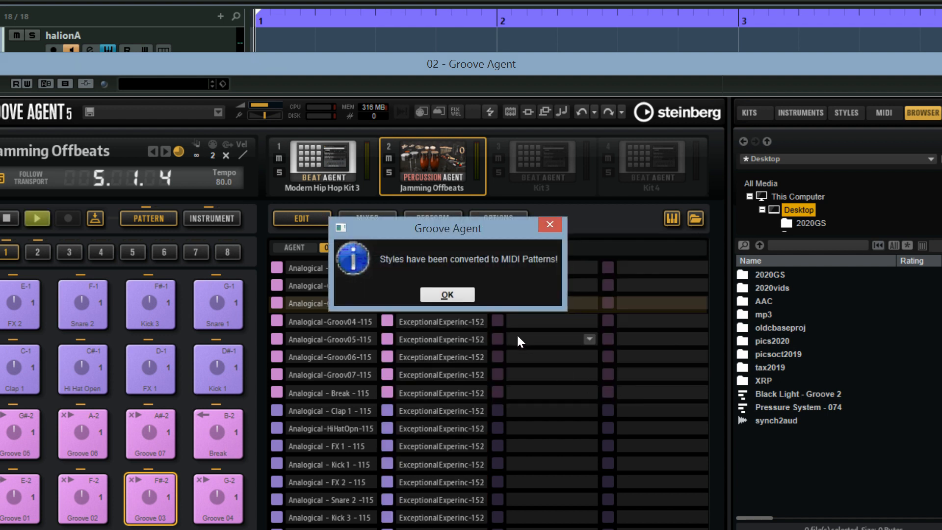
pyautogui.click(454, 293)
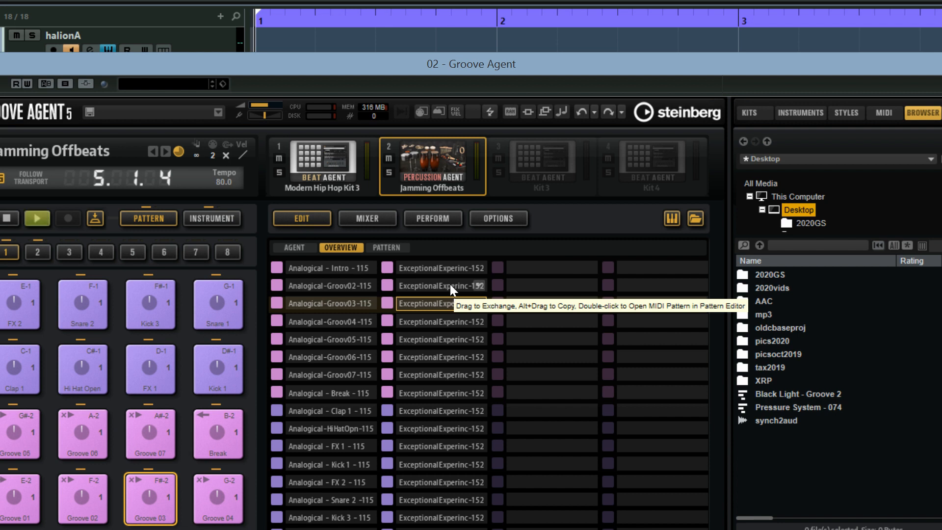
# Switch between the Modern Hip Hop Kit 3 and Jamming Offbeats slots to compare their patterns in the overview.
pyautogui.click(322, 169)
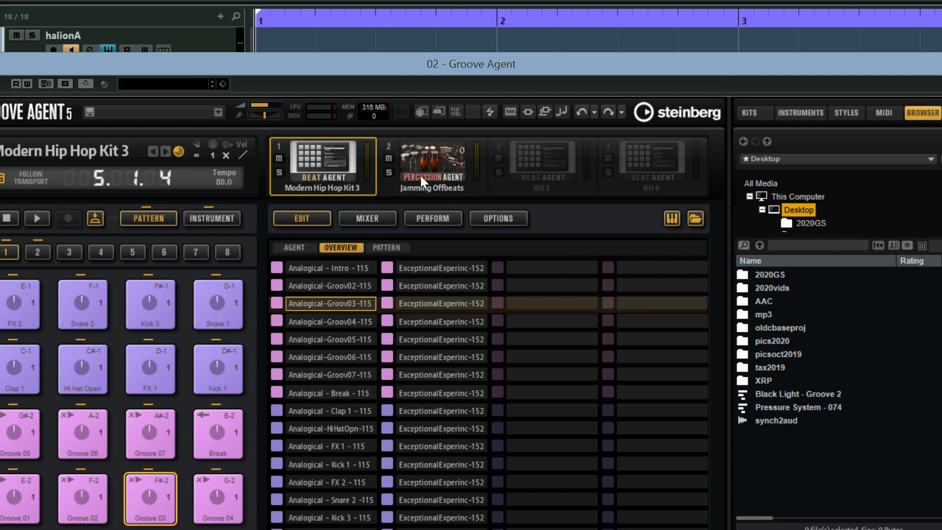
pyautogui.click(422, 175)
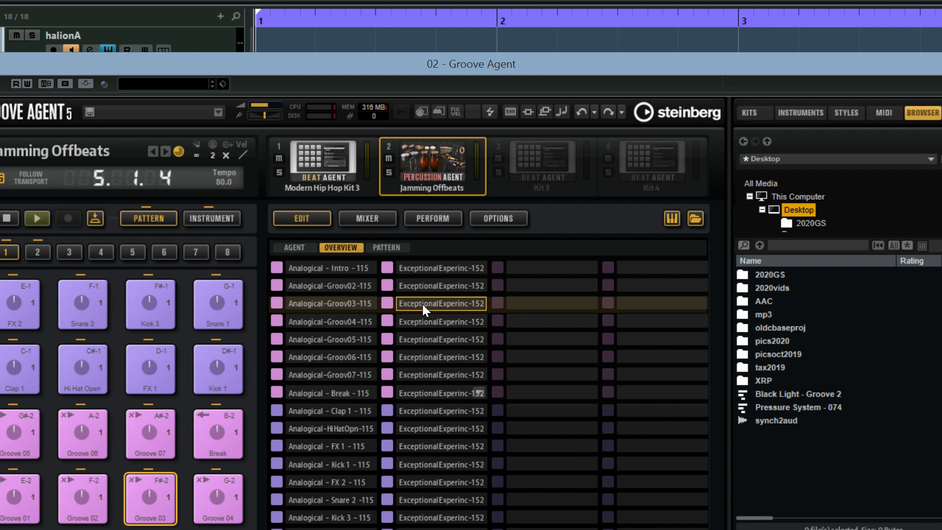
pyautogui.click(322, 170)
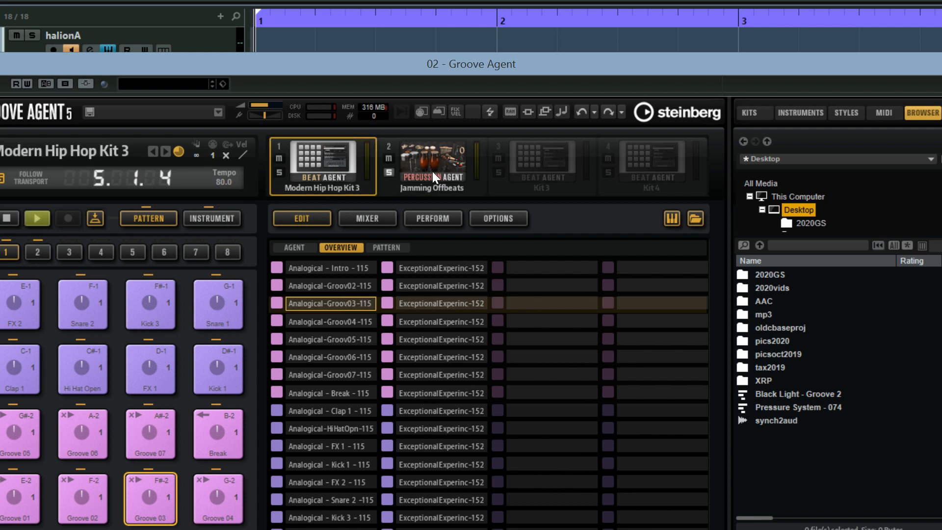
pyautogui.click(438, 167)
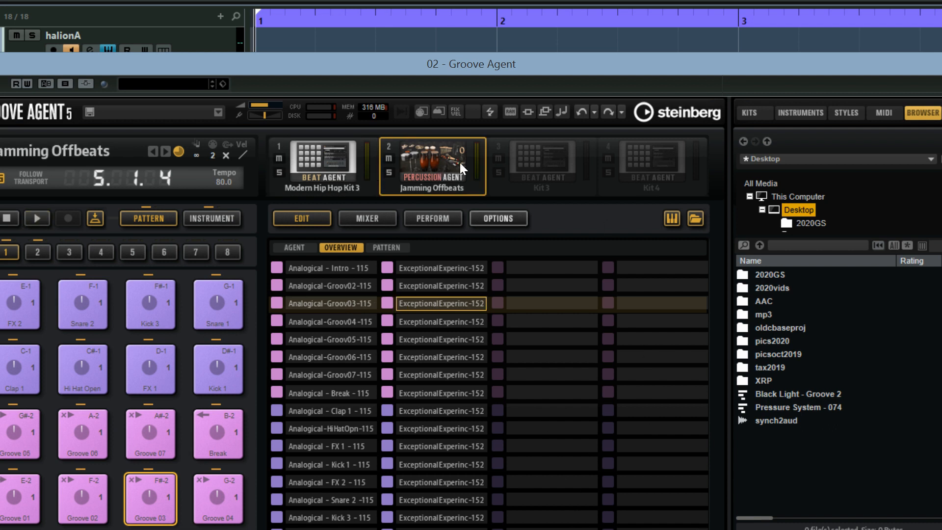
pyautogui.click(323, 172)
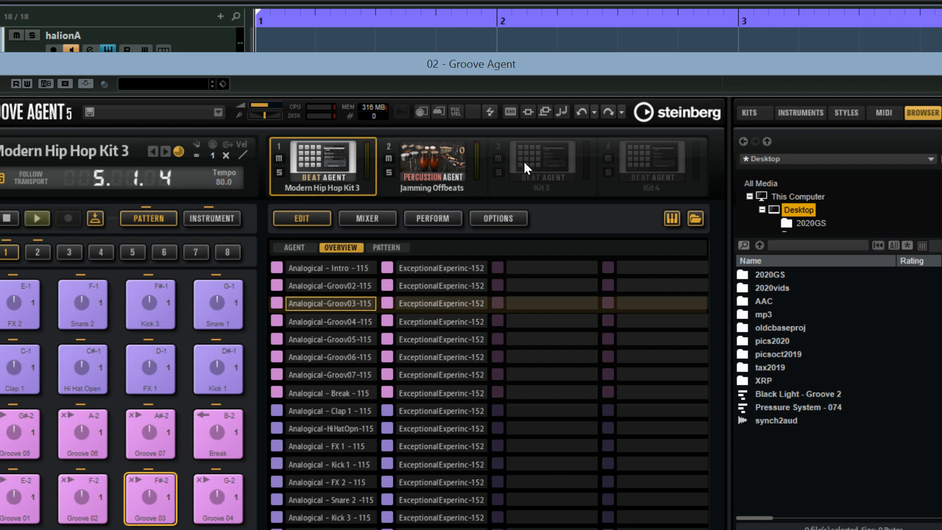
# Play the two kits together and audition Jamming Offbeats' Groove 04 and Clap 1 patterns, and Modern Hip Hop Kit 3's Break pattern.
pyautogui.click(447, 173)
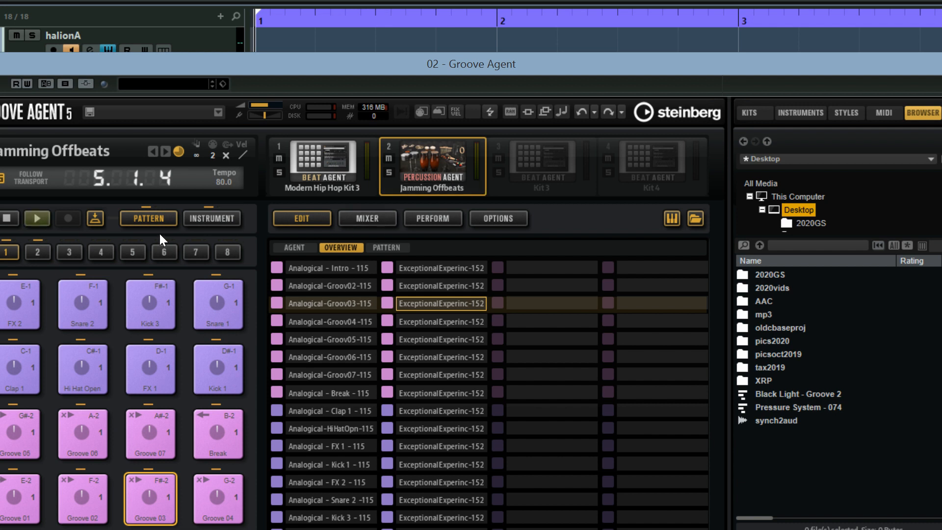
pyautogui.click(34, 217)
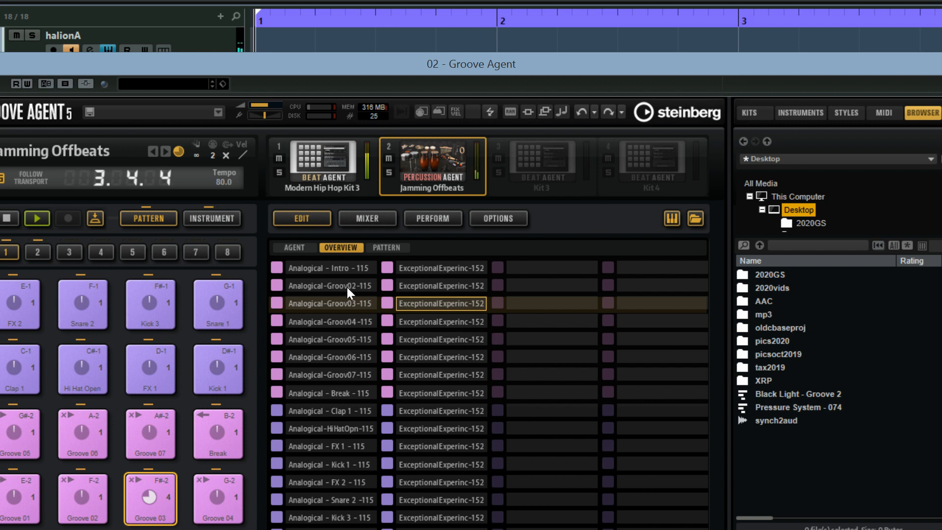
pyautogui.click(430, 319)
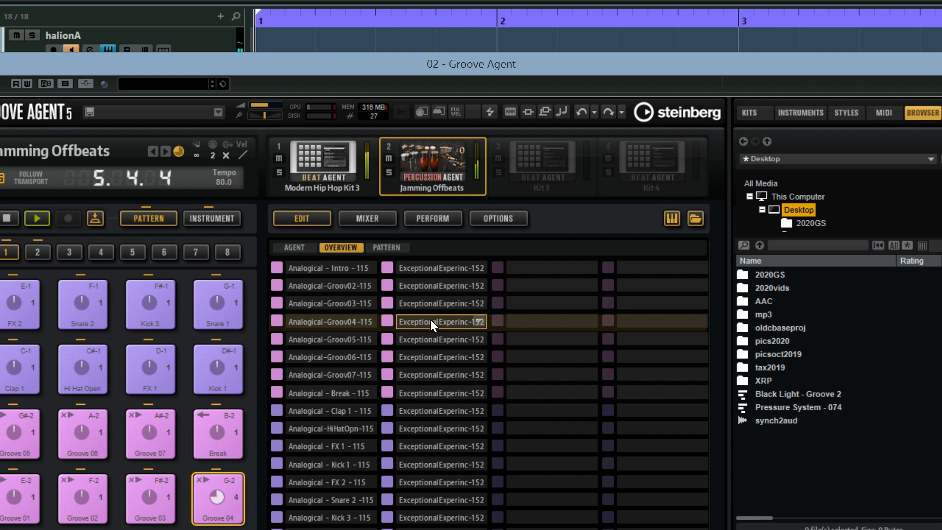
pyautogui.click(438, 412)
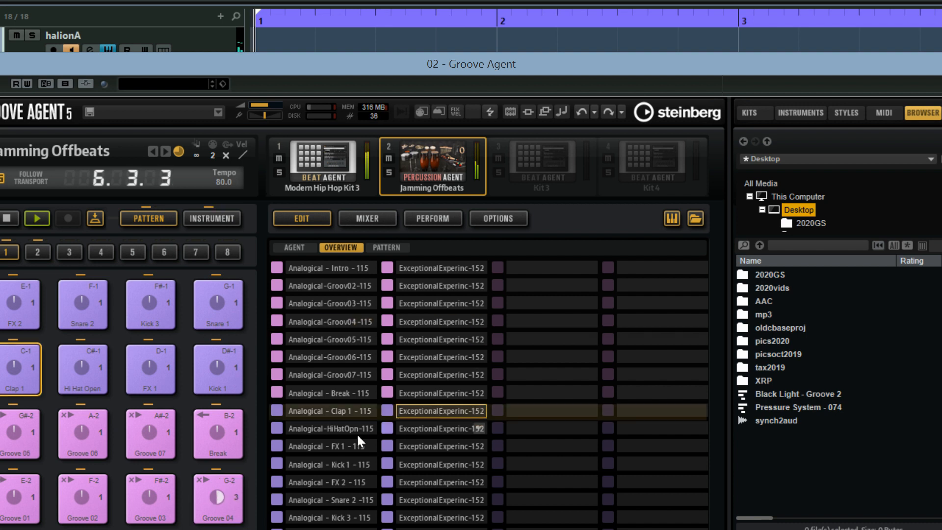
pyautogui.click(319, 390)
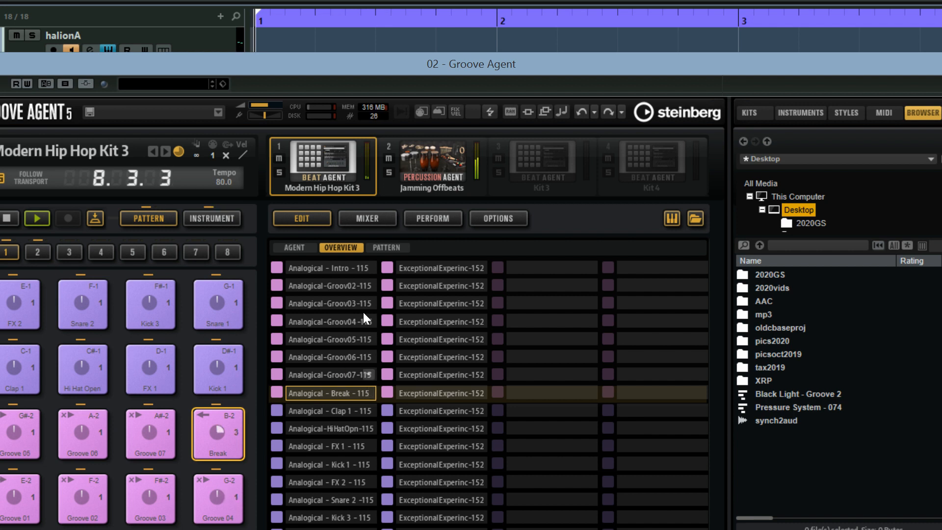
# In the kits mixer, lower Jamming Offbeats to minus infinity and raise Modern Hip Hop Kit 3 to 2.1 dB.
pyautogui.click(371, 219)
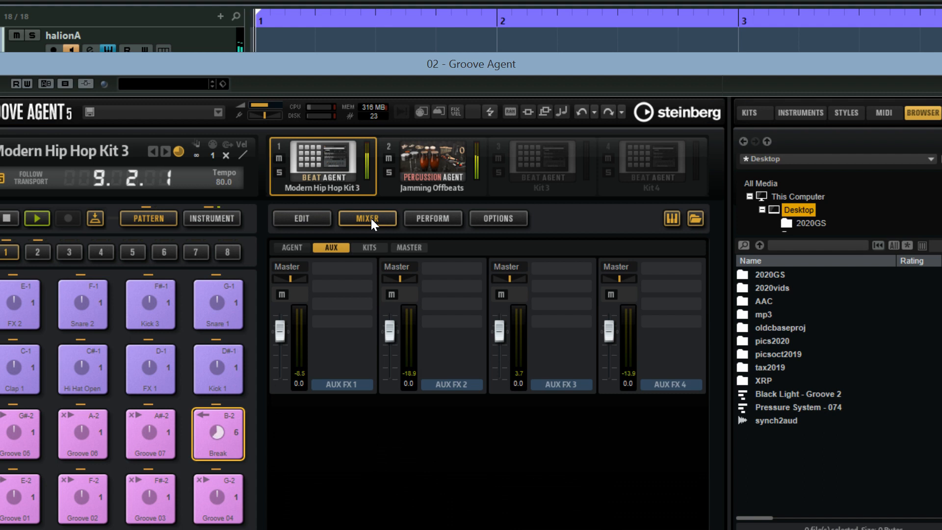
pyautogui.click(370, 246)
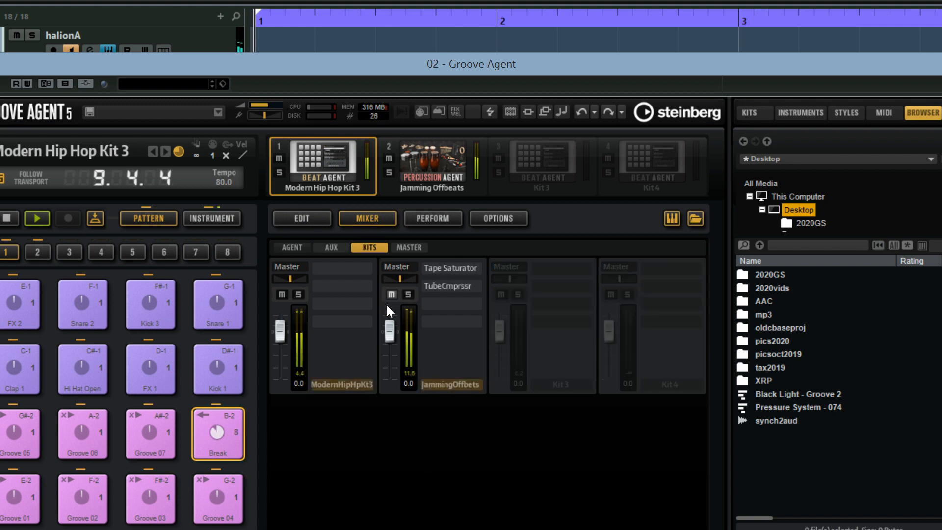
pyautogui.moveTo(386, 337); pyautogui.dragTo(388, 387)
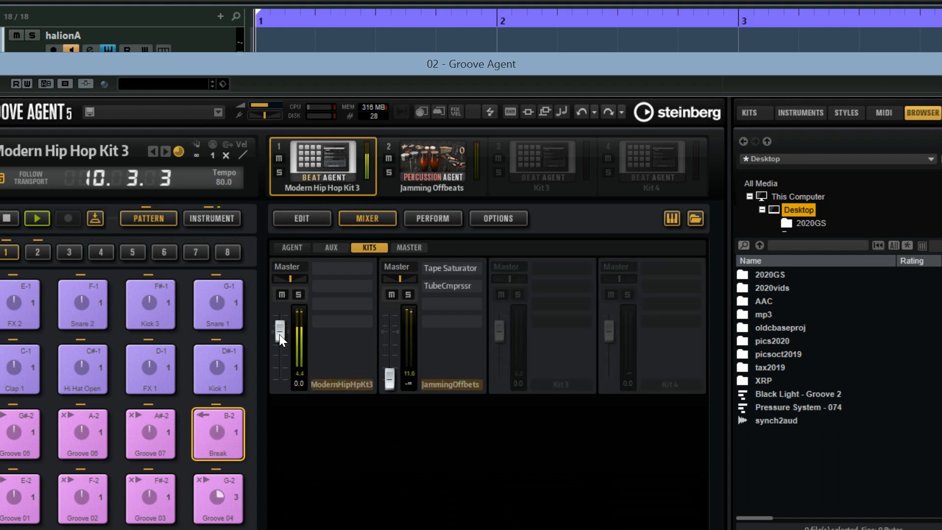
pyautogui.moveTo(279, 334); pyautogui.dragTo(279, 332)
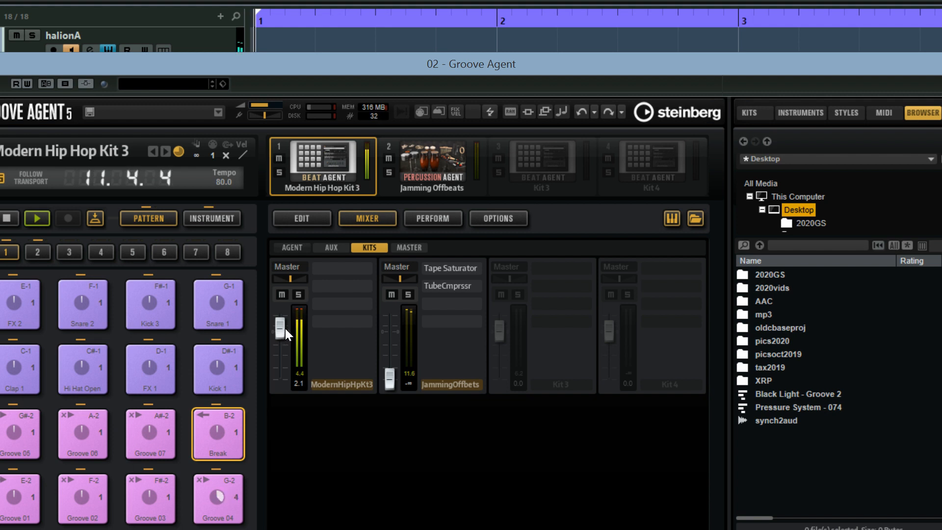
# Examine the agent mixer buses, the note patterns of Analogical Groove 03 and Intro, and the Intro pattern's agent settings.
pyautogui.click(293, 245)
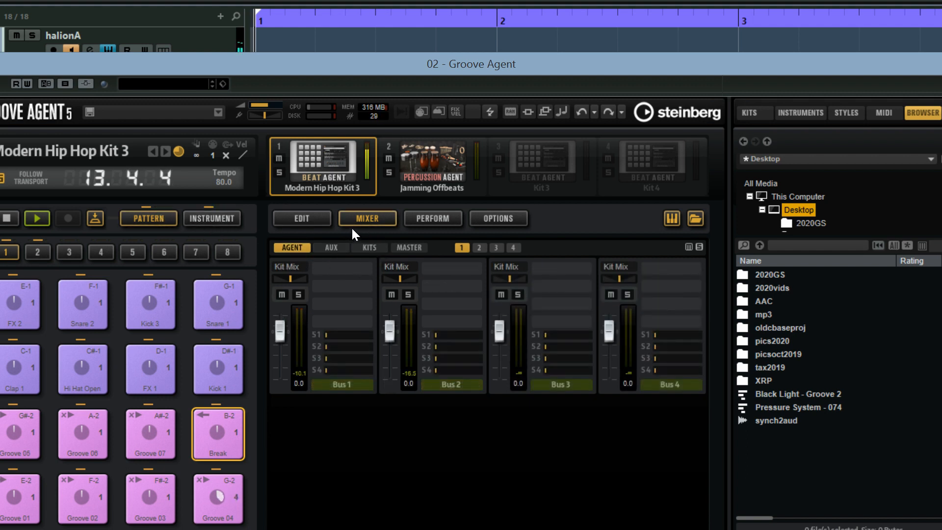
pyautogui.click(309, 216)
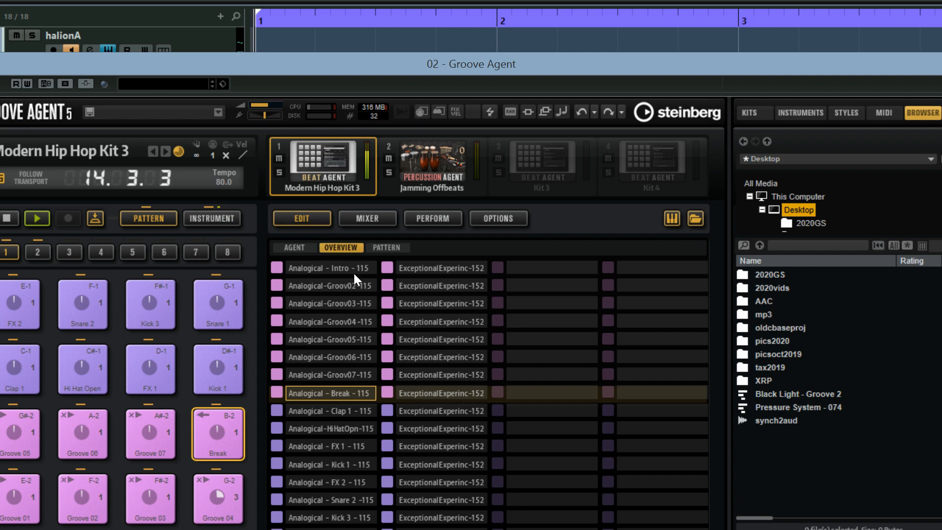
pyautogui.doubleClick(336, 302)
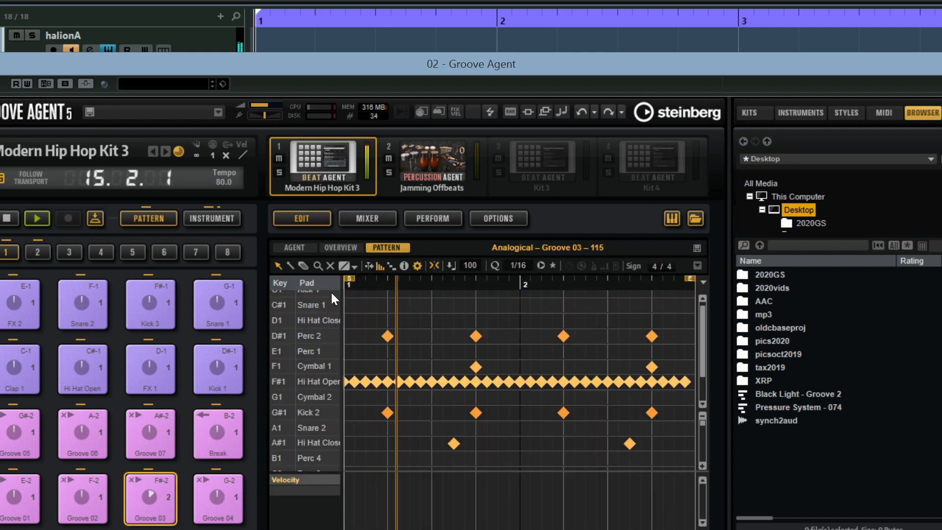
pyautogui.click(292, 248)
pyautogui.click(340, 248)
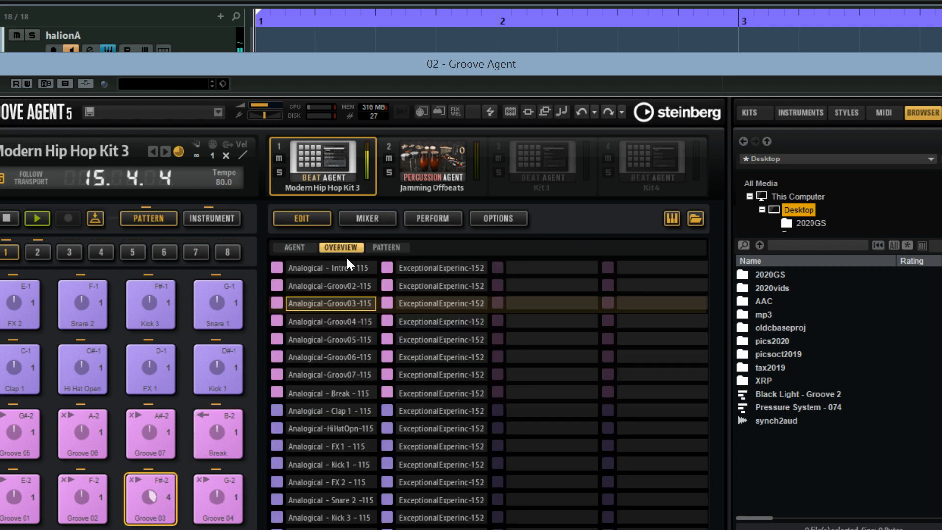
pyautogui.click(343, 268)
pyautogui.doubleClick(344, 269)
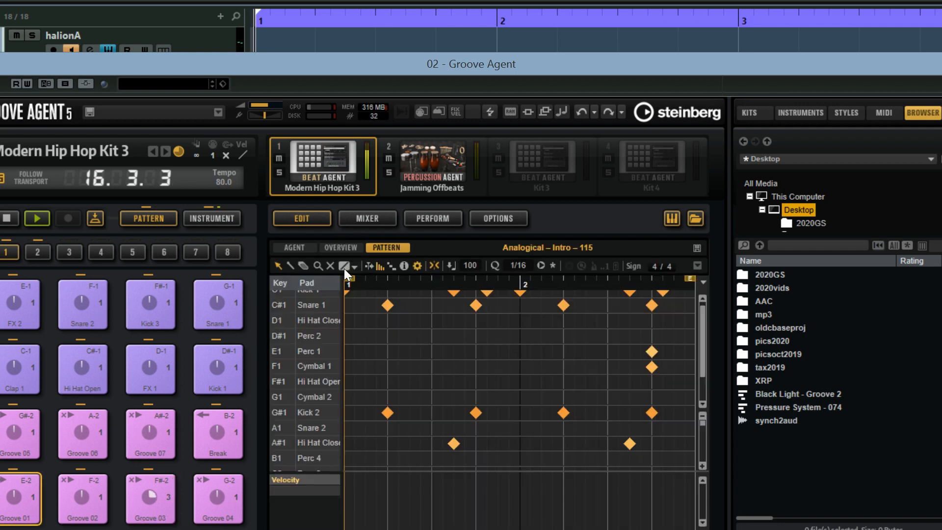
pyautogui.click(296, 248)
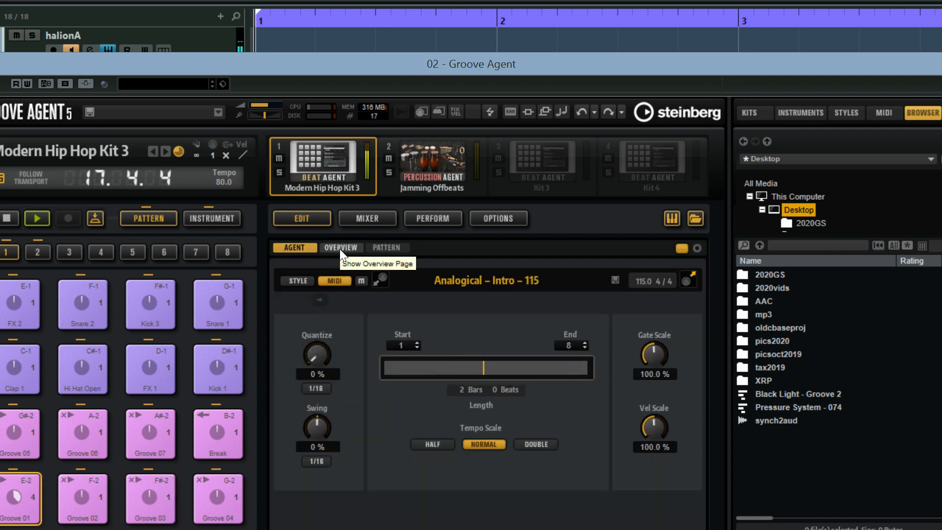
# Rebalance the kits mixer with Modern Hip Hop Kit 3 at -13.6 dB and Jamming Offbeats at 1.0 dB.
pyautogui.click(372, 219)
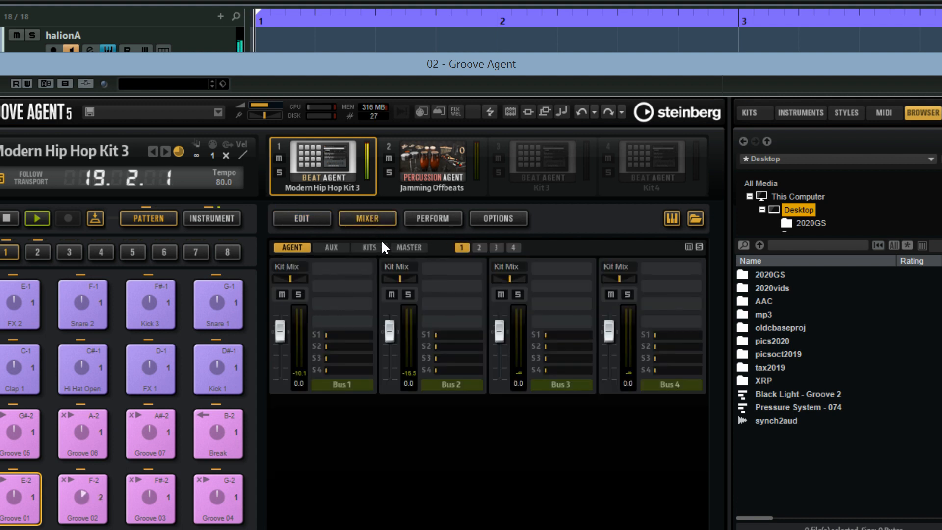
pyautogui.click(370, 247)
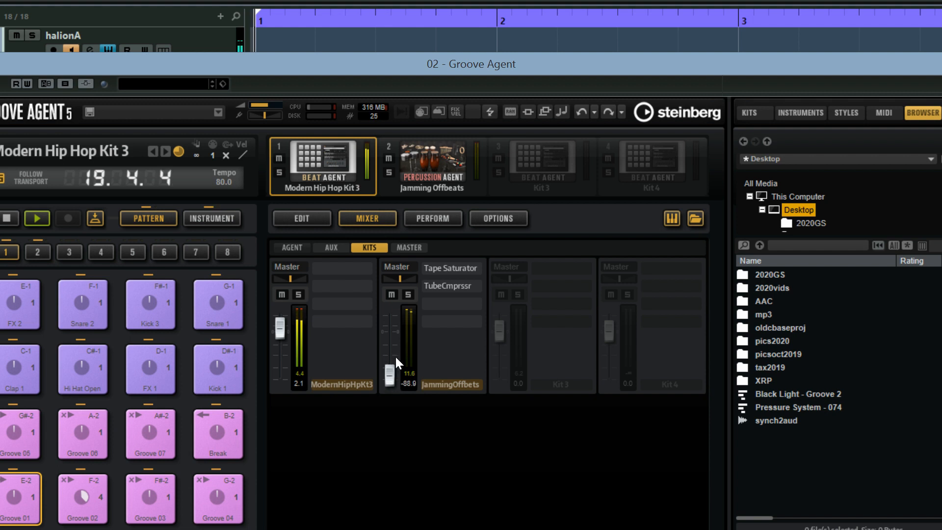
pyautogui.moveTo(396, 358); pyautogui.dragTo(397, 331)
pyautogui.moveTo(281, 327); pyautogui.dragTo(281, 345)
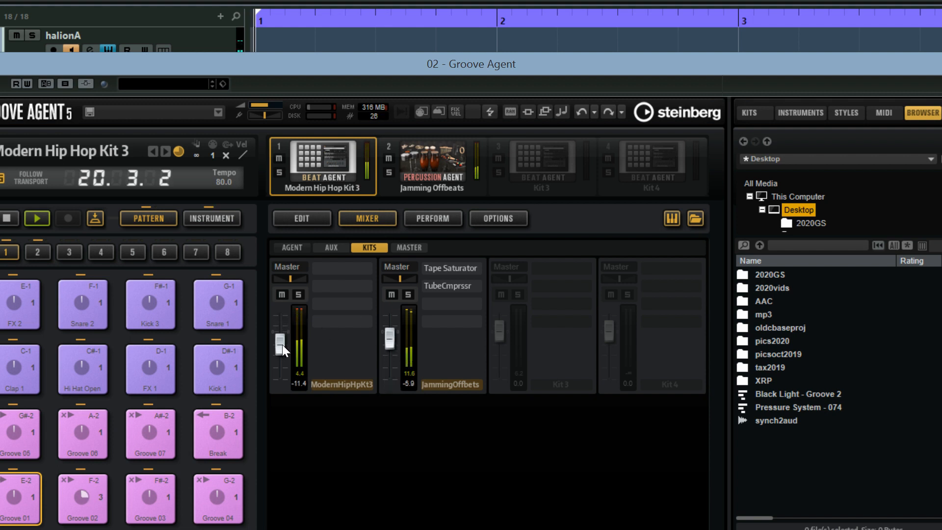
pyautogui.moveTo(391, 333); pyautogui.dragTo(392, 325)
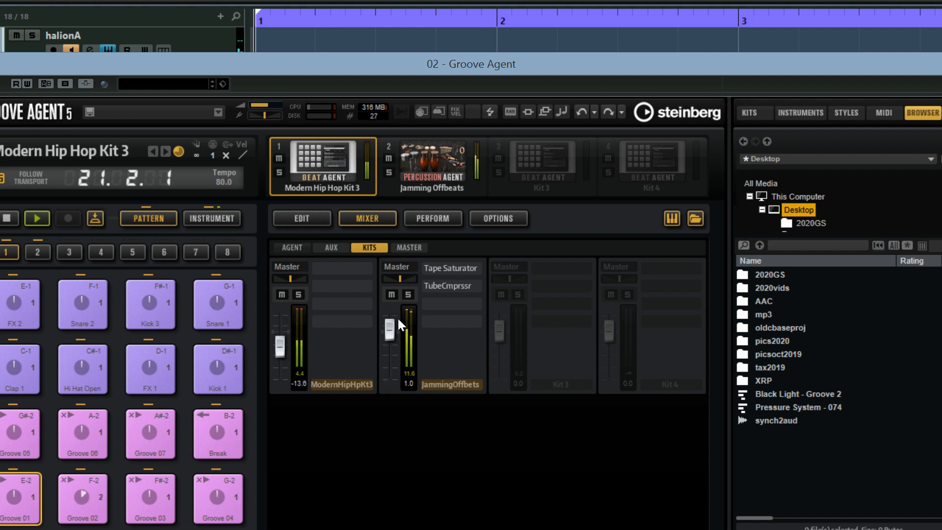
# Open the Break pad's pattern of Jamming Offbeats from the overview to examine its notes.
pyautogui.click(434, 176)
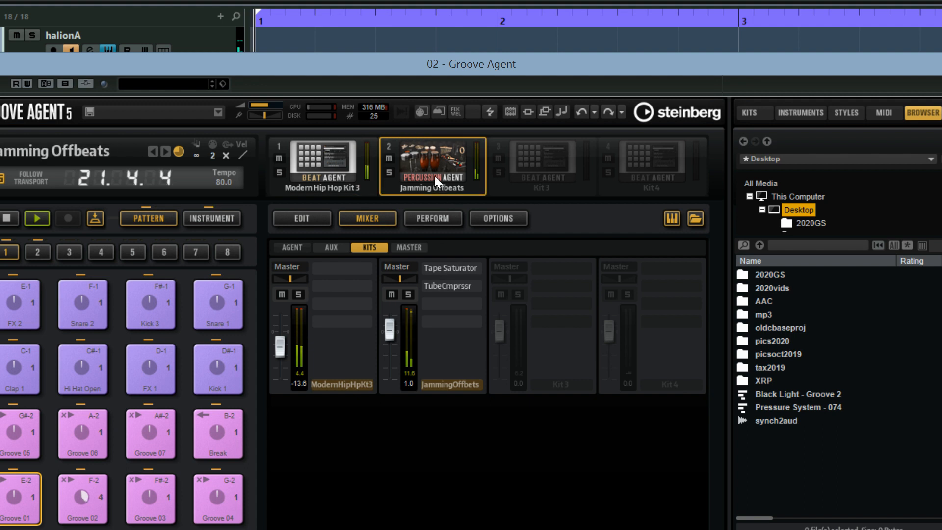
pyautogui.click(303, 218)
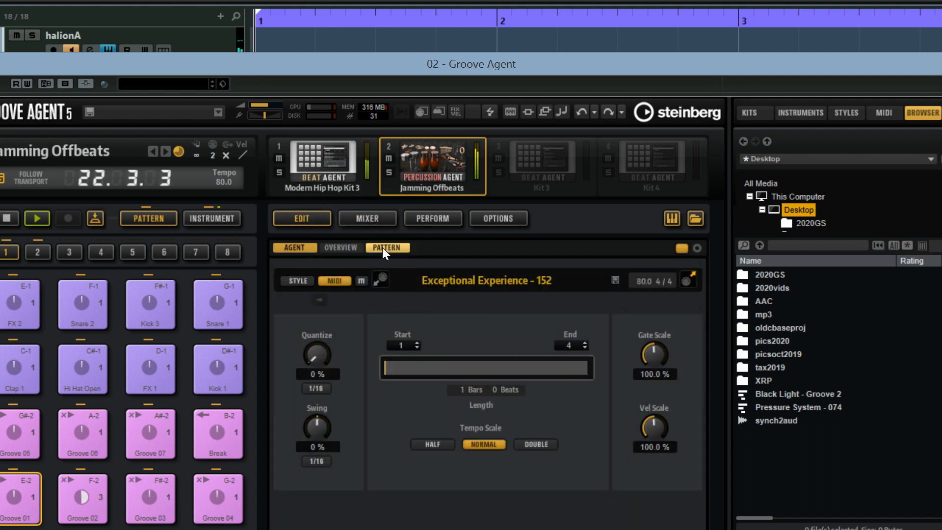
pyautogui.click(382, 248)
pyautogui.click(342, 250)
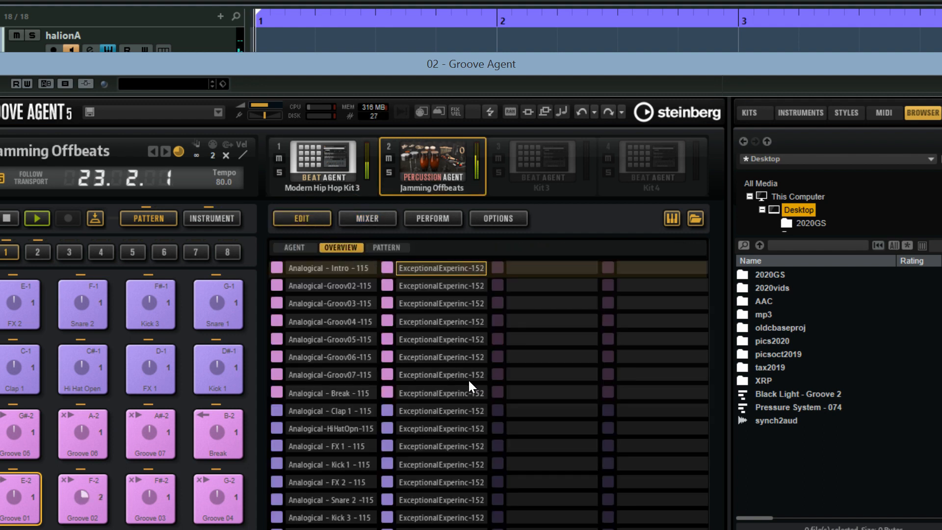
pyautogui.doubleClick(452, 388)
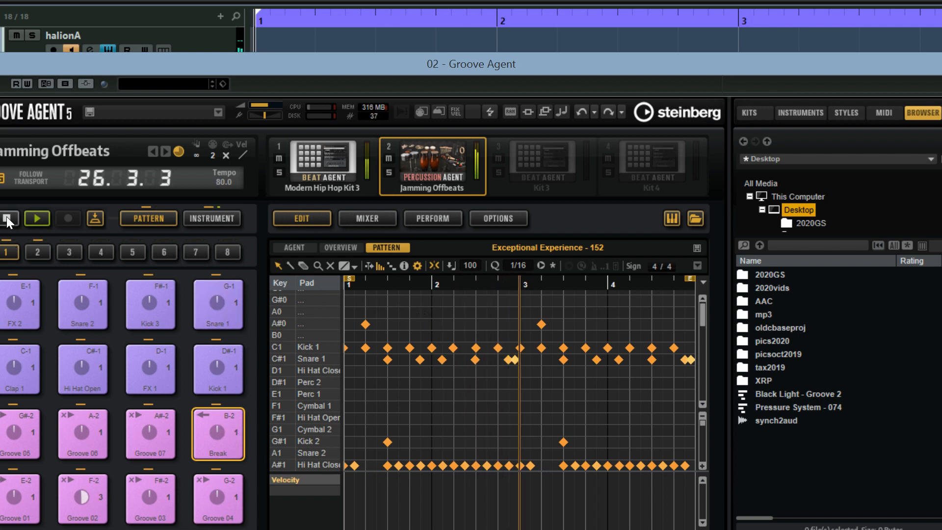
# Start loading a replacement kit into the Jamming Offbeats slot, choosing the Acoustic Agent Studio Kit set.
pyautogui.rightClick(424, 178)
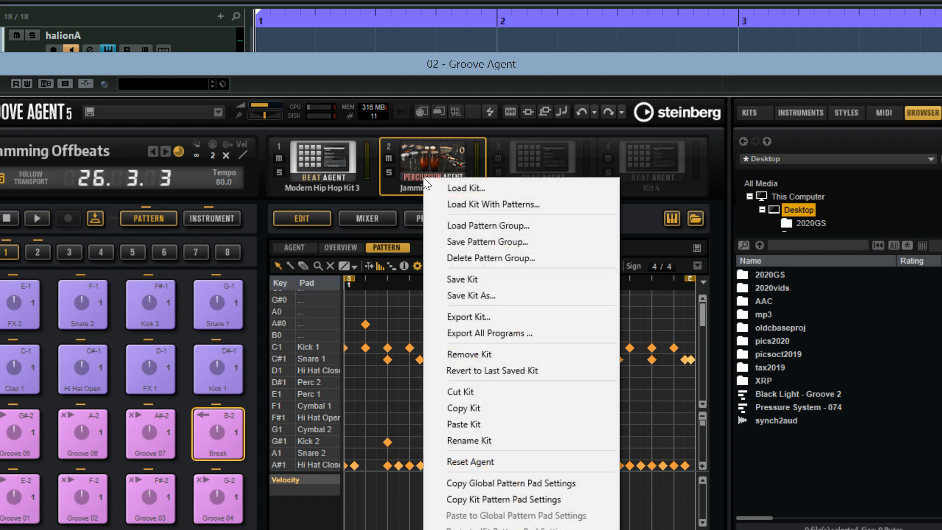
pyautogui.click(457, 187)
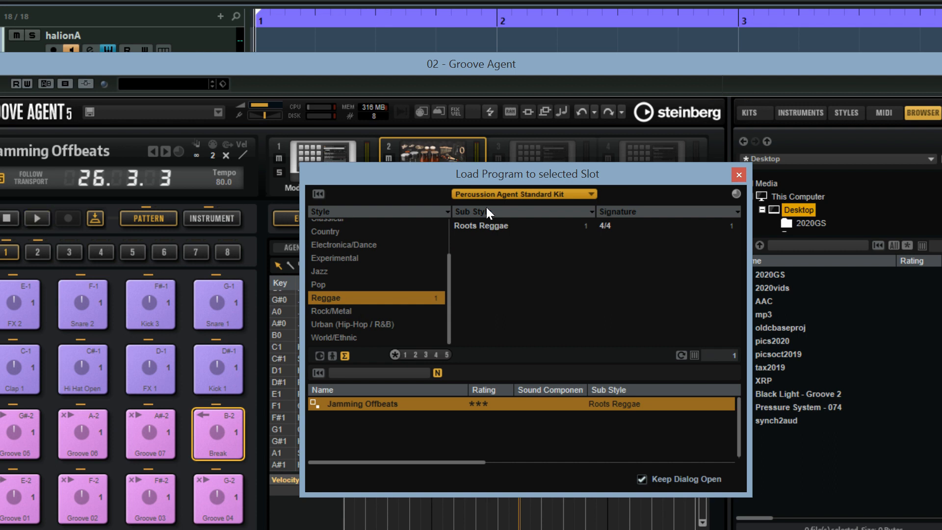
pyautogui.click(491, 194)
pyautogui.click(678, 223)
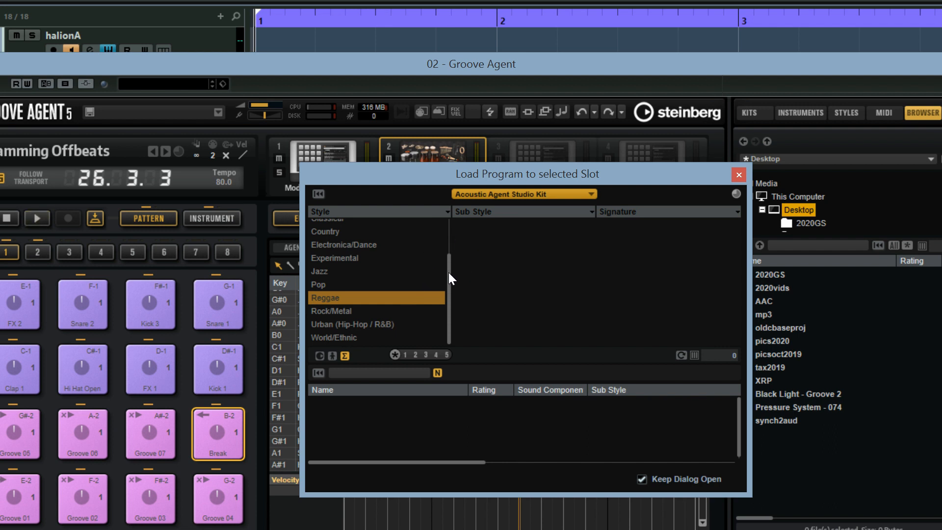
# Browse the styles from Ambient/ChillOut to Pop, load In The Pocket into the second slot, and close the loading dialog.
pyautogui.moveTo(450, 274); pyautogui.dragTo(452, 221)
pyautogui.click(365, 236)
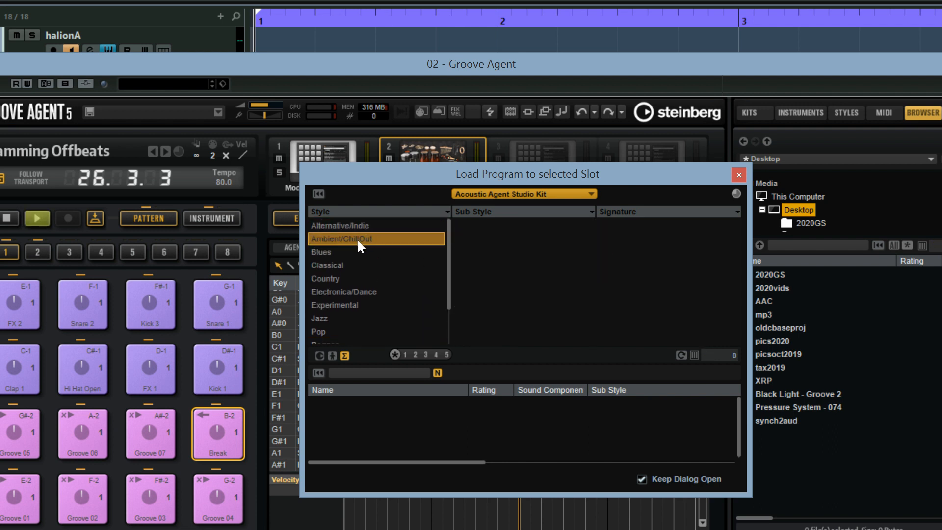
pyautogui.click(319, 254)
pyautogui.click(319, 263)
pyautogui.click(321, 276)
pyautogui.click(321, 289)
pyautogui.click(325, 306)
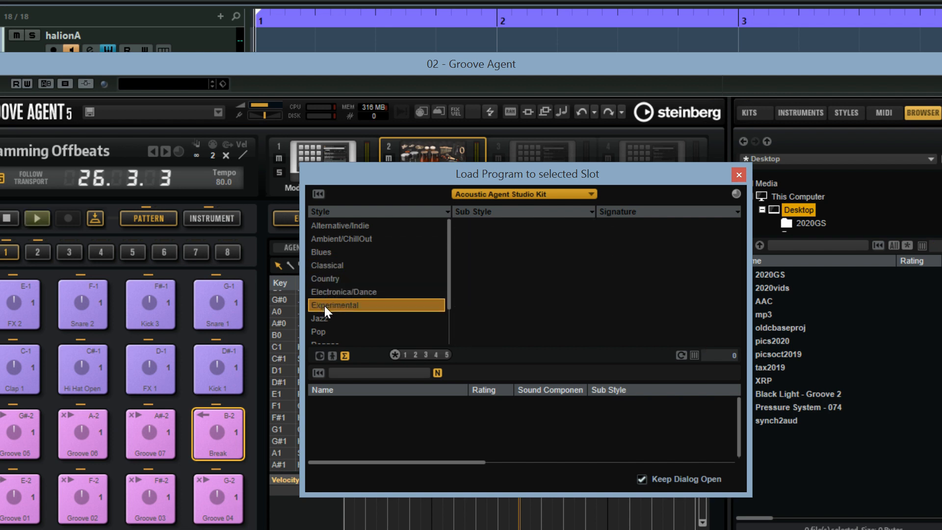
pyautogui.click(320, 319)
pyautogui.click(322, 332)
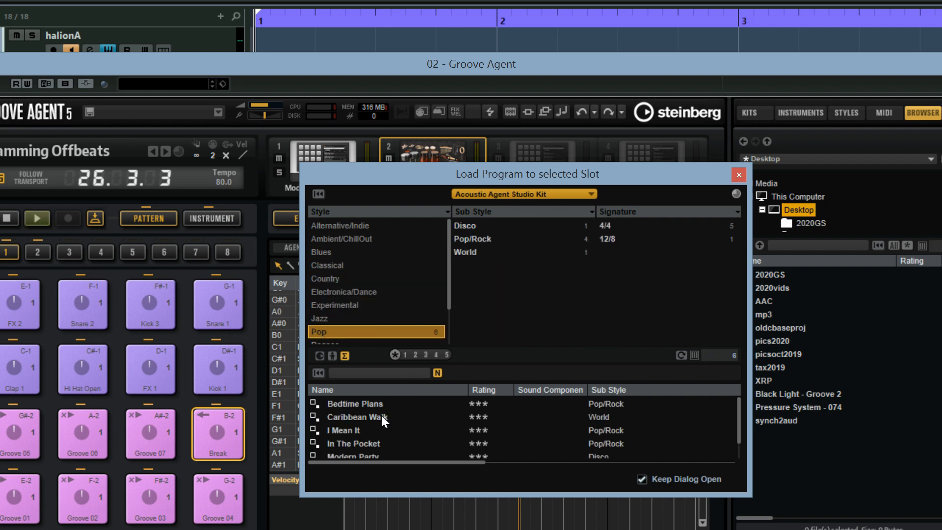
pyautogui.click(370, 443)
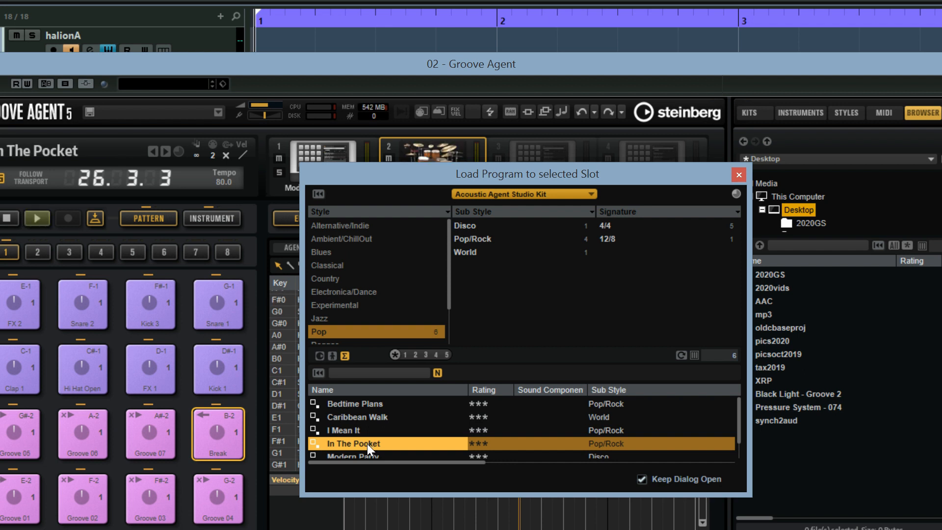
pyautogui.click(738, 175)
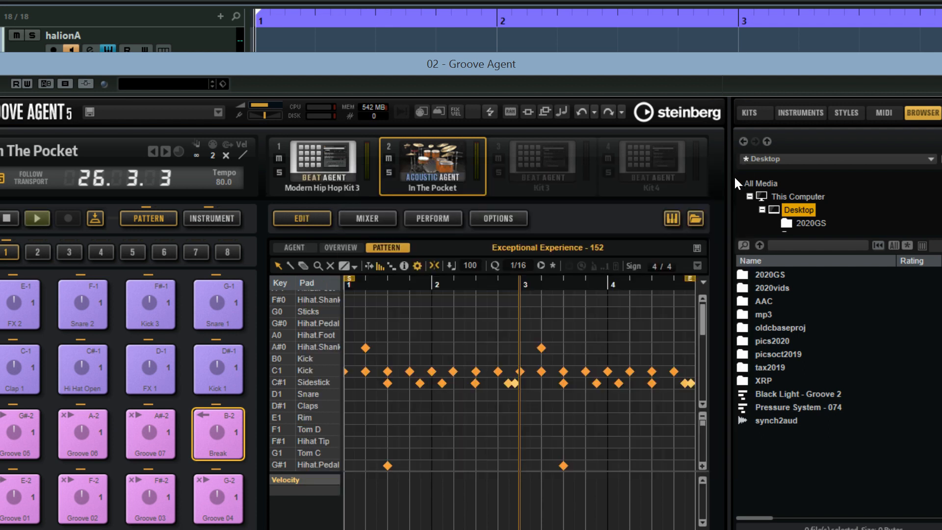
# Play the patterns, compare Modern Hip Hop Kit 3 in the overview, and open In The Pocket's Groove 03 pattern notes.
pyautogui.click(36, 217)
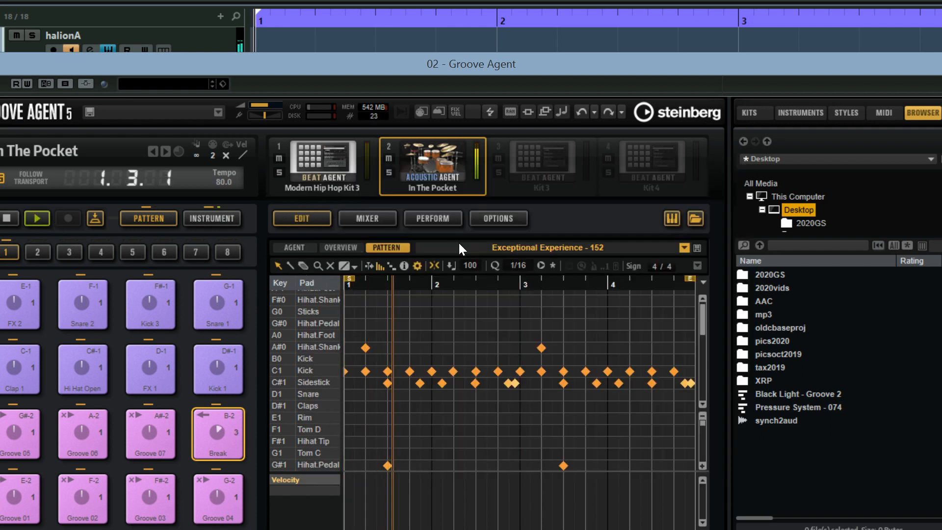
pyautogui.click(330, 167)
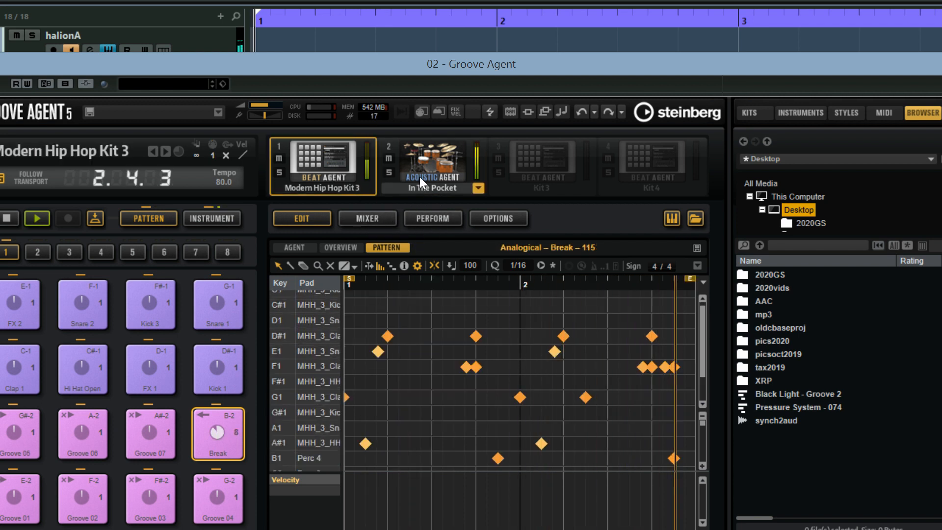
pyautogui.click(337, 246)
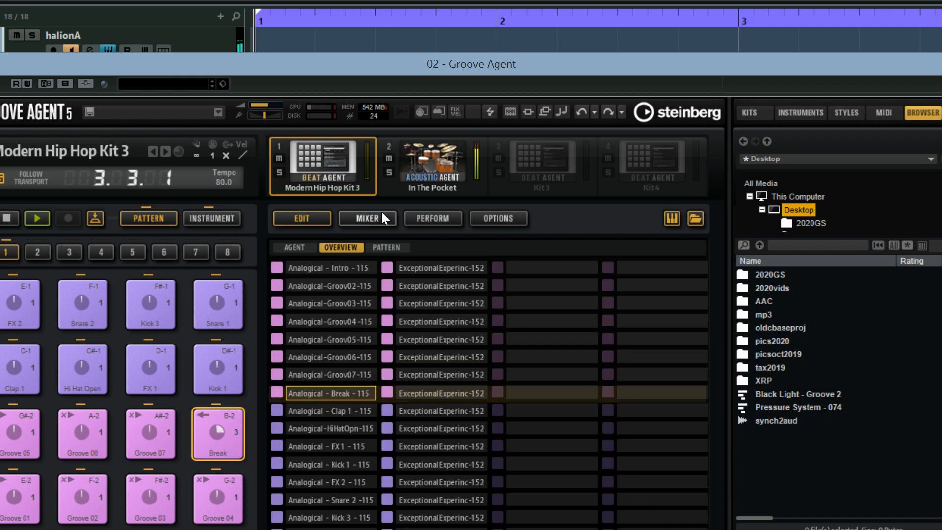
pyautogui.click(418, 172)
pyautogui.doubleClick(421, 301)
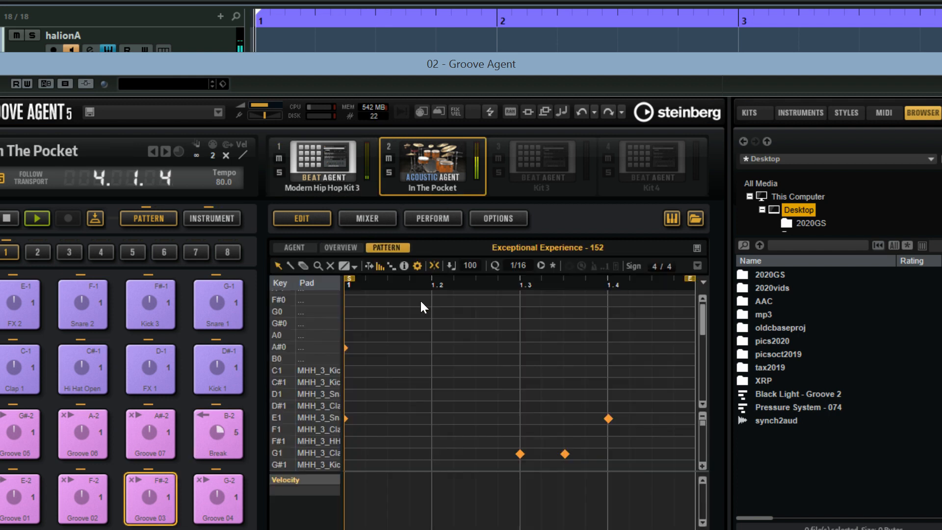
# Compare both kits' Groove 03 patterns and open In The Pocket's Kick 1 pattern from the overview to examine its notes.
pyautogui.click(330, 157)
pyautogui.click(430, 166)
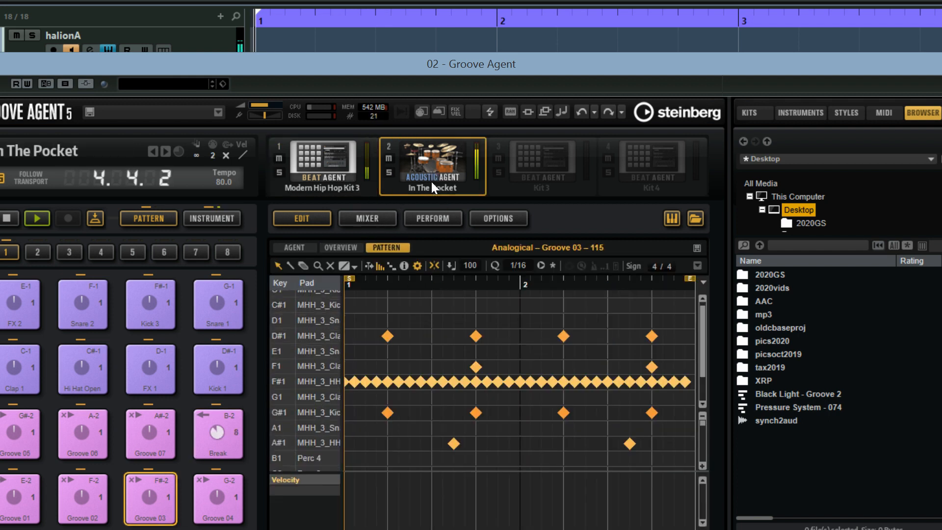
pyautogui.click(342, 248)
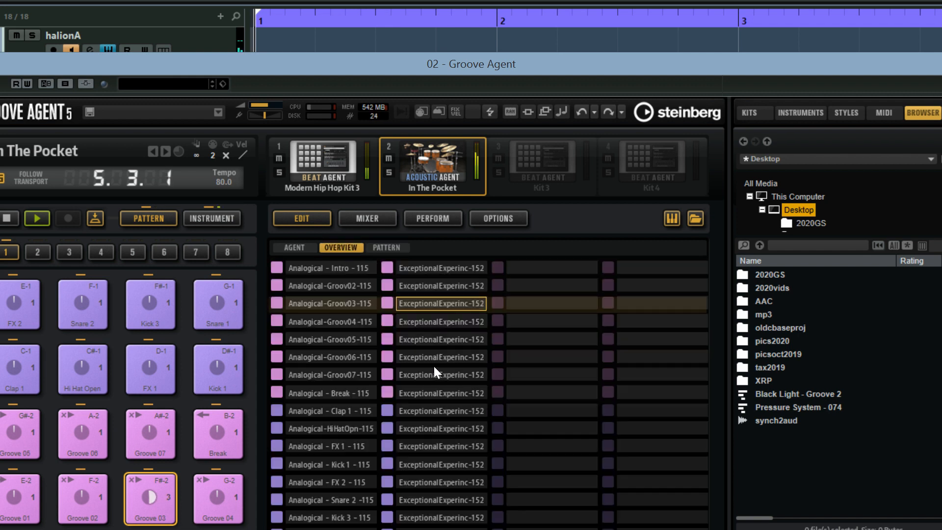
pyautogui.click(433, 463)
pyautogui.doubleClick(433, 461)
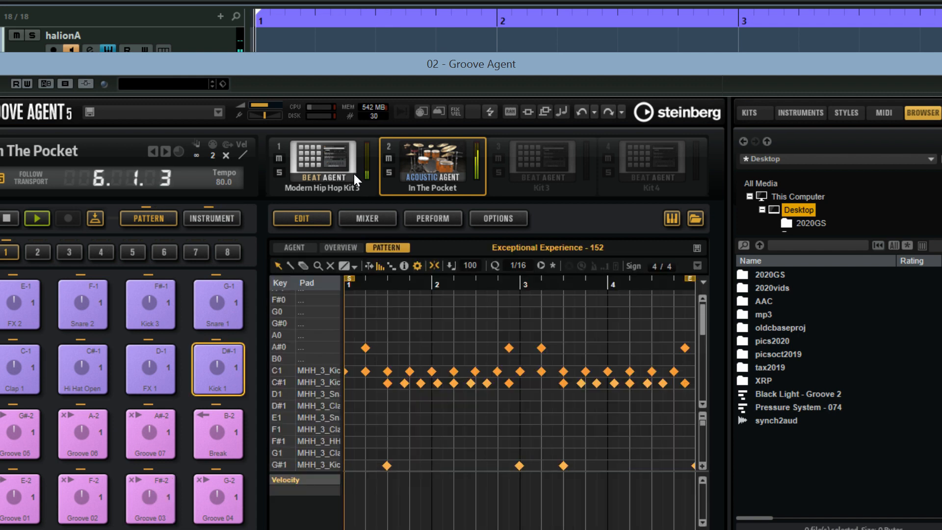
# Examine the Modern Hip Hop Kit 3 agent settings for Kick 1 and open its Groove 05 pattern from the overview.
pyautogui.click(331, 163)
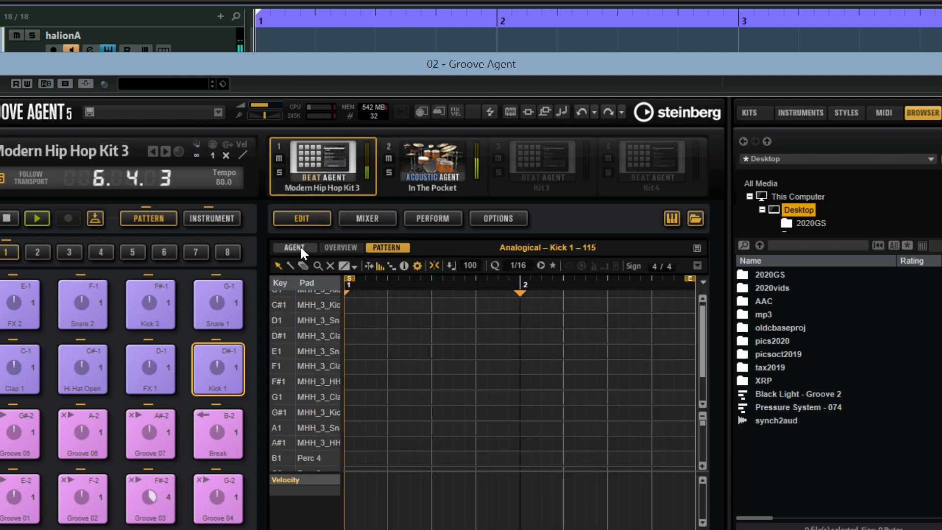
pyautogui.click(301, 247)
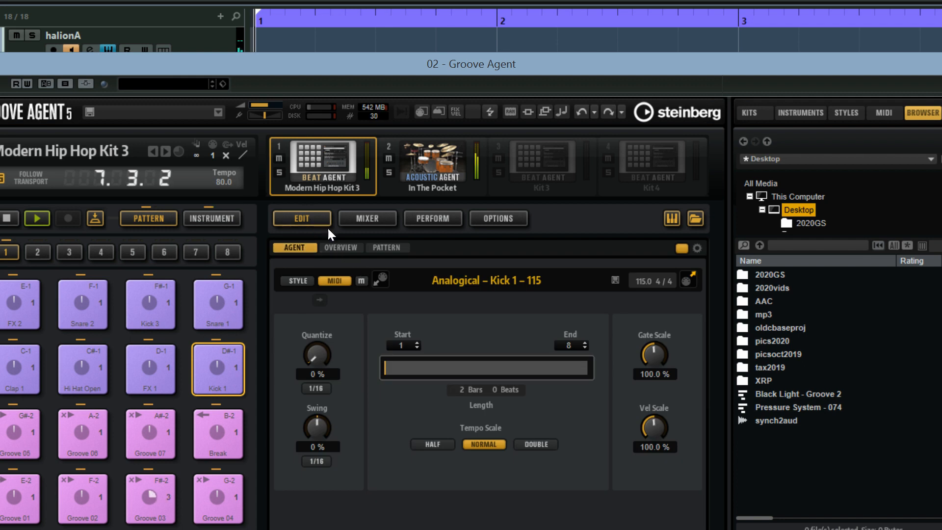
pyautogui.click(338, 247)
pyautogui.click(330, 339)
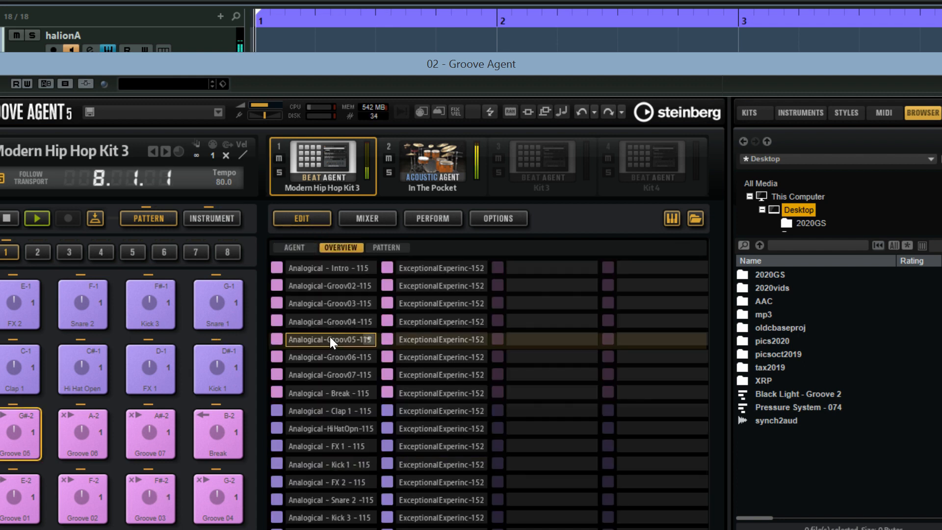
pyautogui.doubleClick(329, 337)
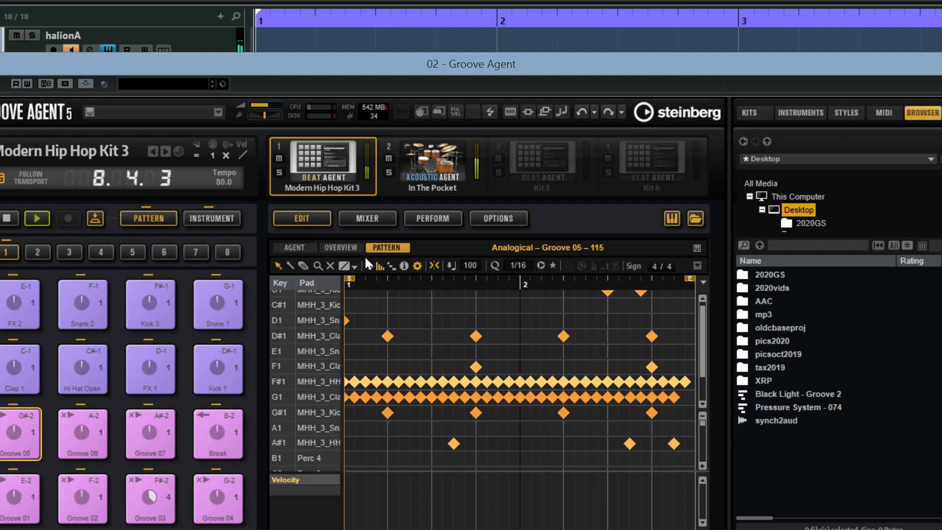
# In the kit mixer, lower In The Pocket to about -12.1 and raise Modern Hip Hop Kit 3 to about -0.7.
pyautogui.click(379, 217)
pyautogui.click(423, 219)
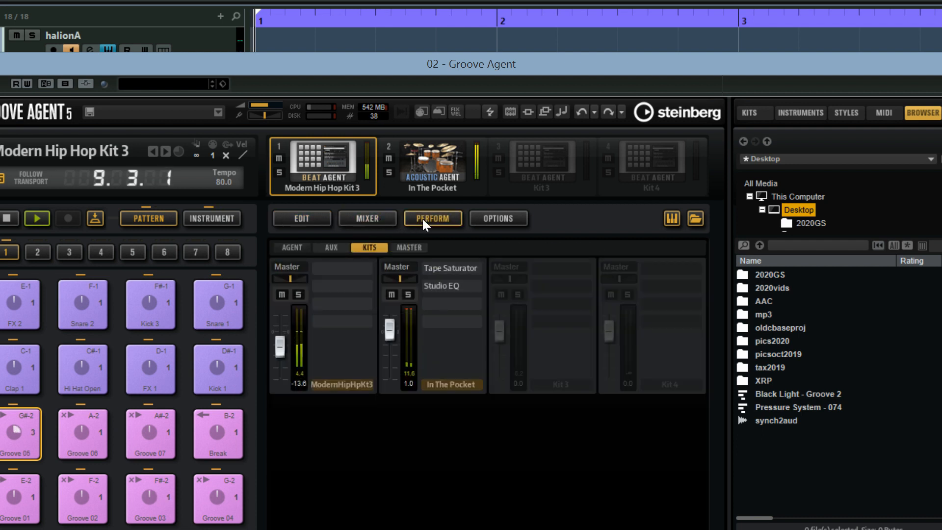
pyautogui.click(376, 215)
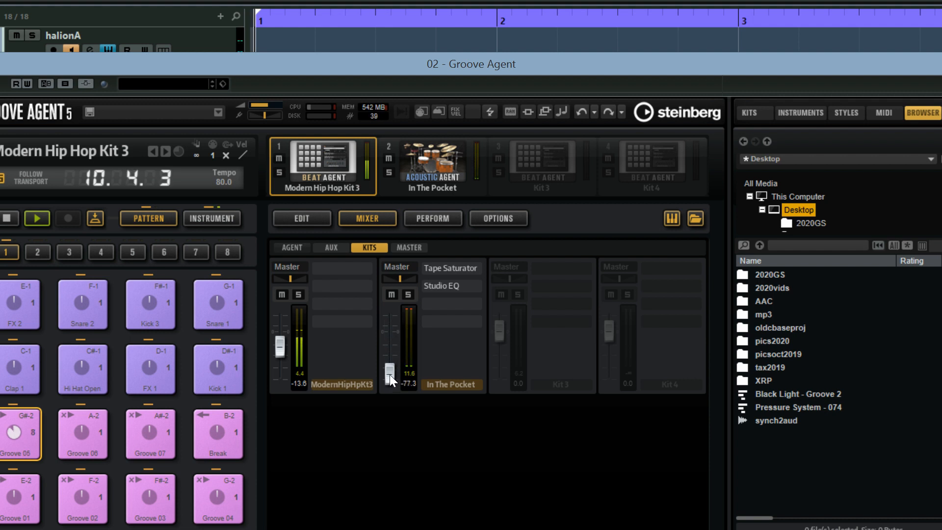
pyautogui.moveTo(390, 373); pyautogui.dragTo(389, 342)
pyautogui.moveTo(281, 342)
pyautogui.mouseDown()
pyautogui.moveTo(282, 319)
pyautogui.moveTo(284, 328)
pyautogui.mouseUp()
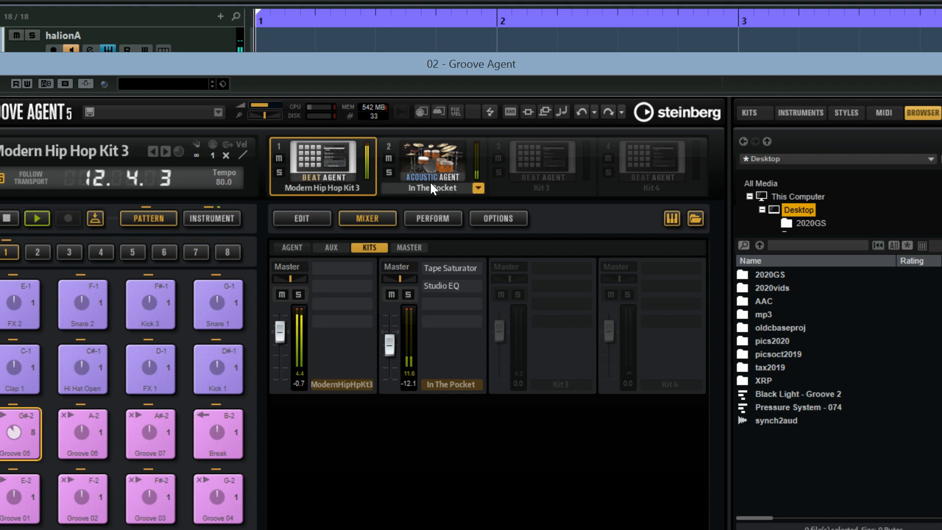
# Return to the pattern overview and open the Analogical Snare 2 pattern of Modern Hip Hop Kit 3.
pyautogui.click(308, 213)
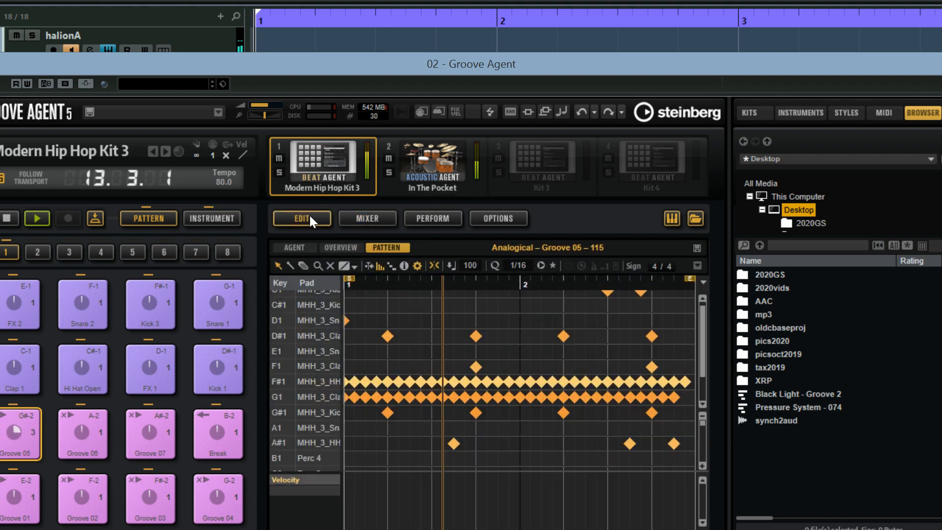
pyautogui.click(299, 246)
pyautogui.click(336, 246)
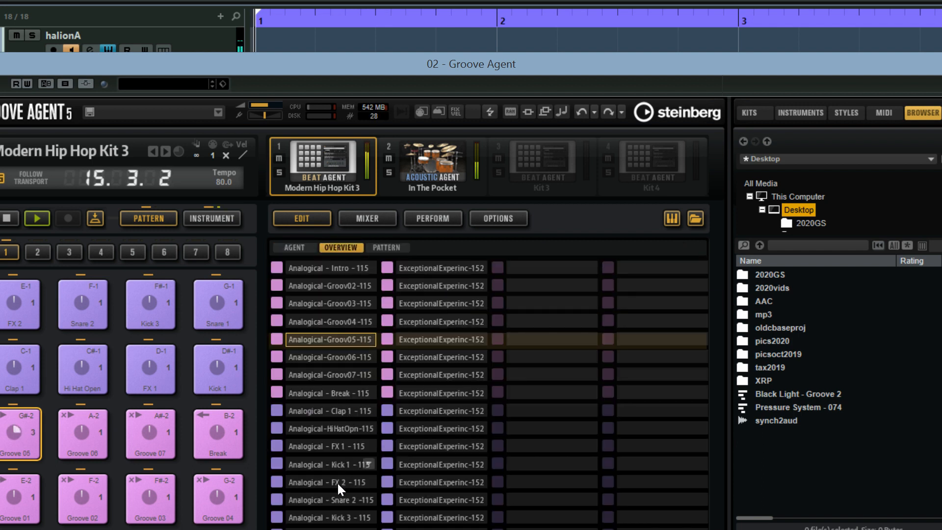
pyautogui.doubleClick(334, 499)
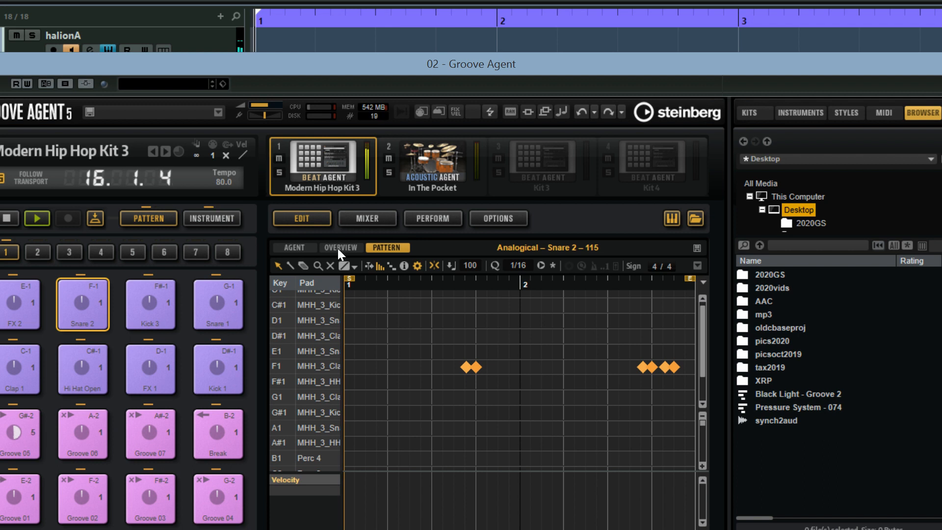
# Load the Beat Agent pattern group Are & Bee - Grooves - 099 into the Modern Hip Hop Kit 3 slot.
pyautogui.rightClick(327, 176)
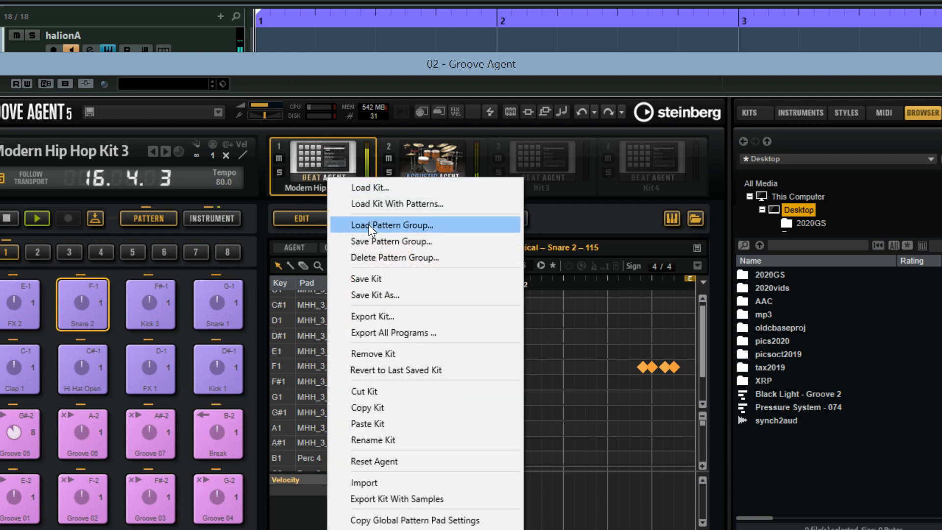
pyautogui.click(368, 225)
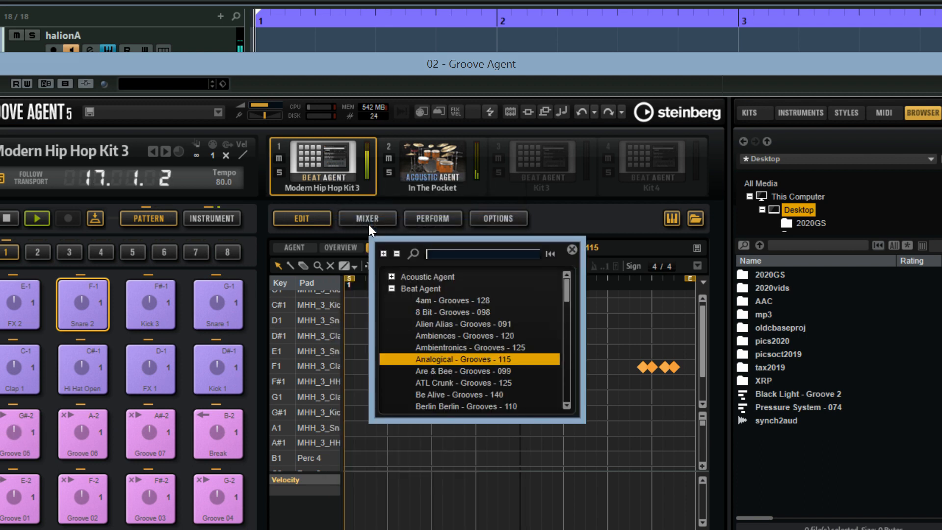
pyautogui.click(466, 370)
pyautogui.doubleClick(465, 369)
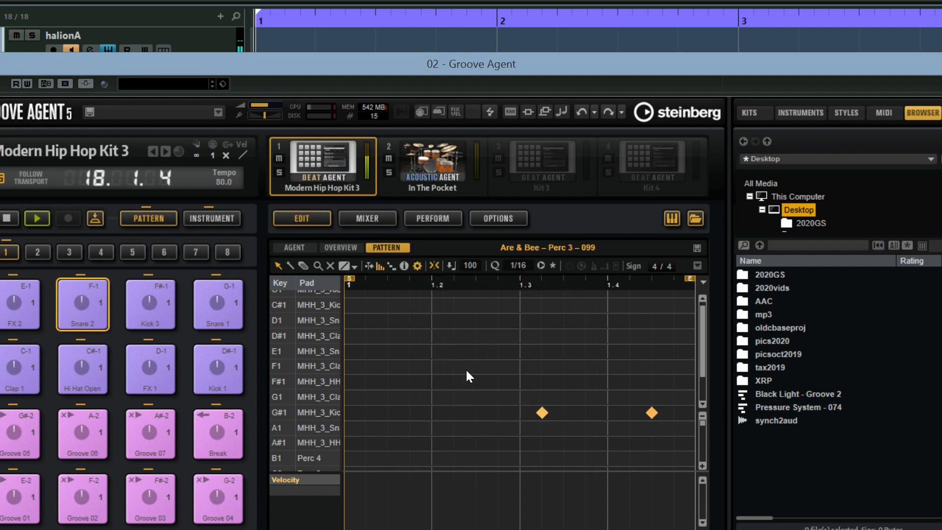
# Open the Are & Bee Groove 05 pattern from the overview and compare it with In The Pocket's pattern on the same pad.
pyautogui.click(290, 247)
pyautogui.click(339, 247)
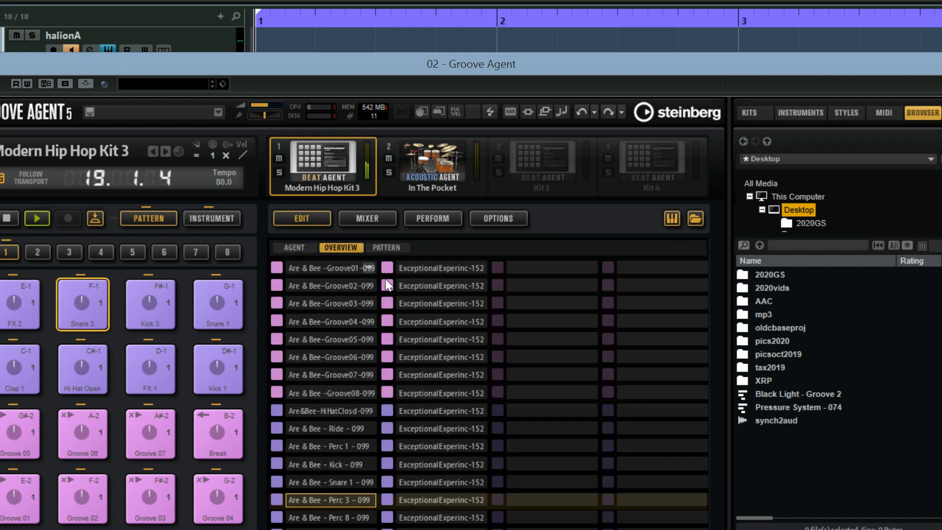
pyautogui.doubleClick(340, 331)
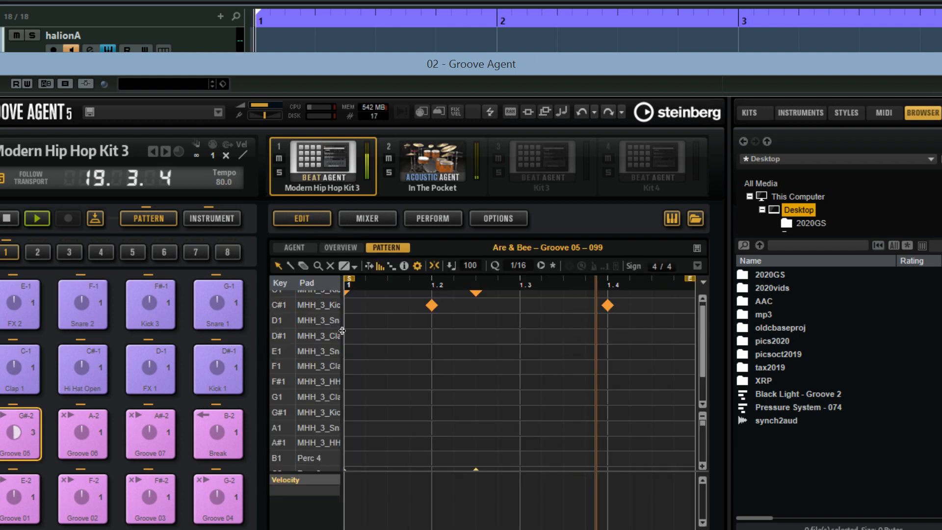
pyautogui.click(426, 171)
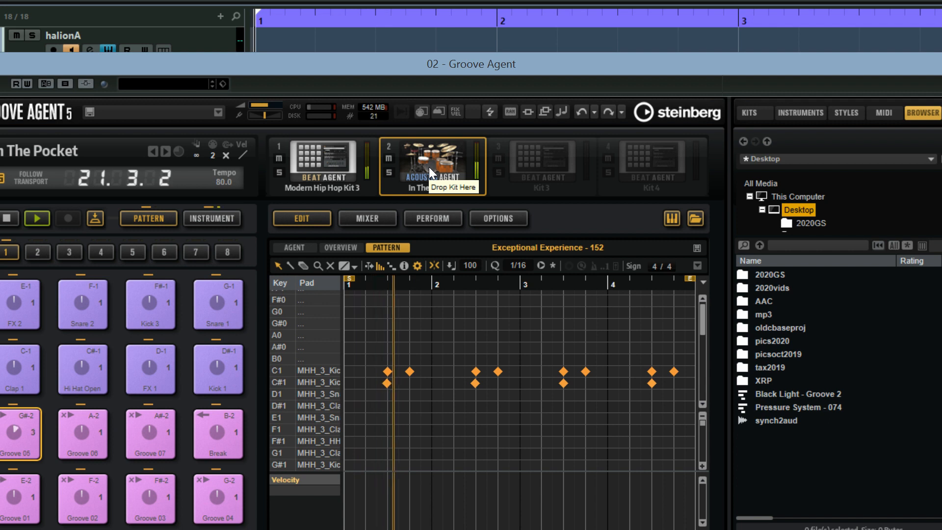
# Load the Stand Up kit from the 80's Pop sub style into the empty third slot and close the loading dialog.
pyautogui.click(528, 171)
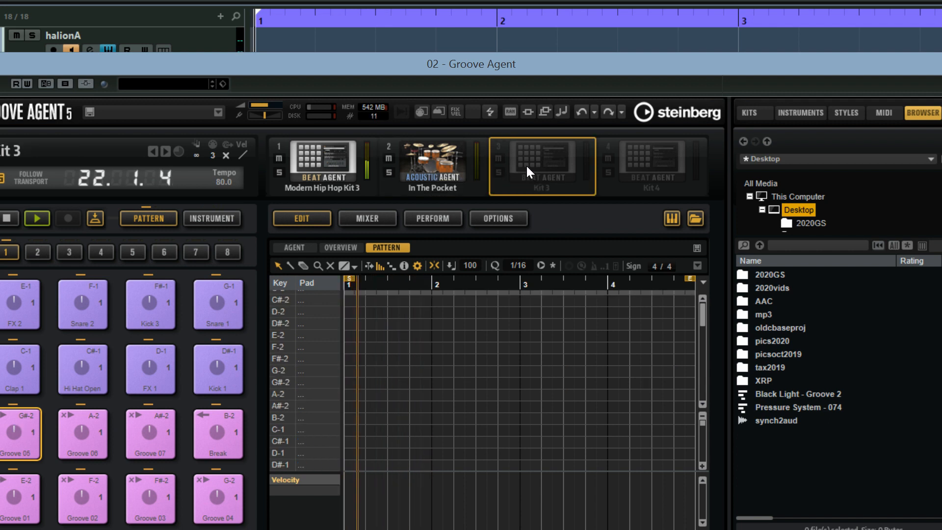
pyautogui.rightClick(526, 165)
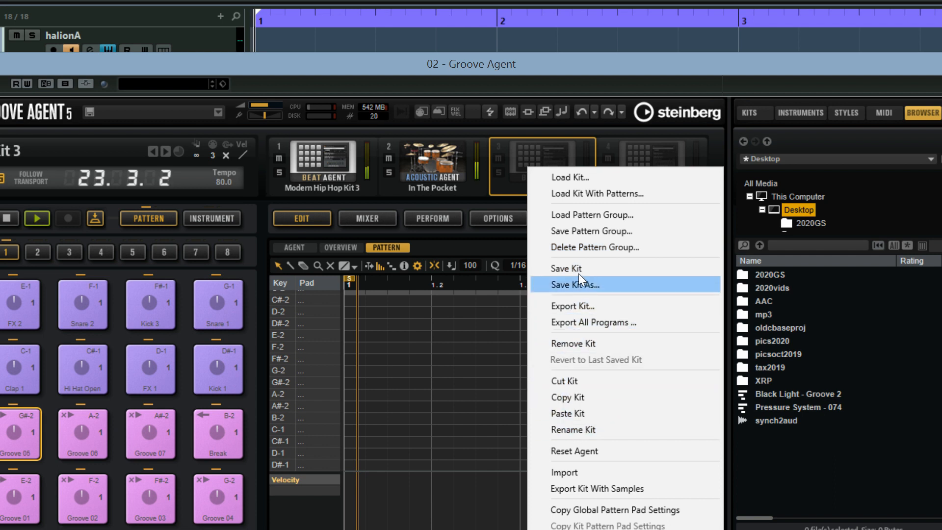
pyautogui.click(575, 176)
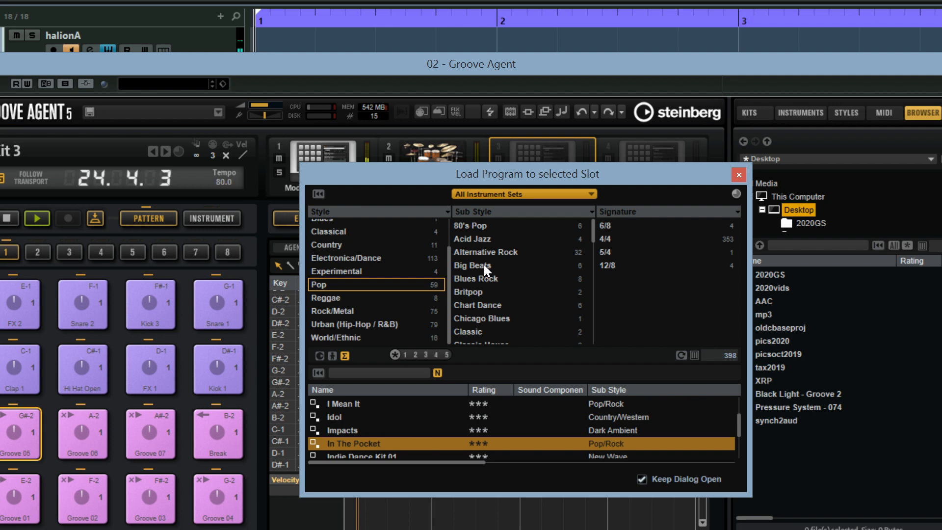
pyautogui.click(481, 227)
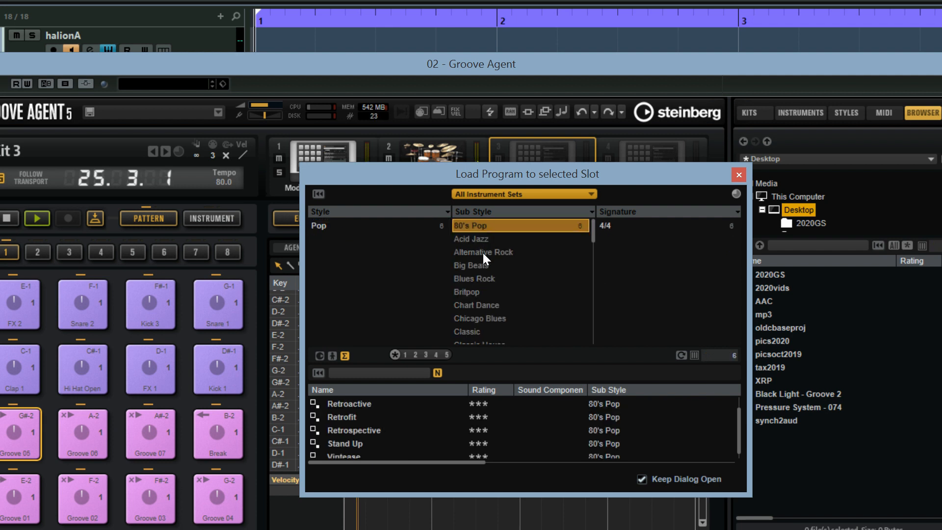
pyautogui.doubleClick(355, 444)
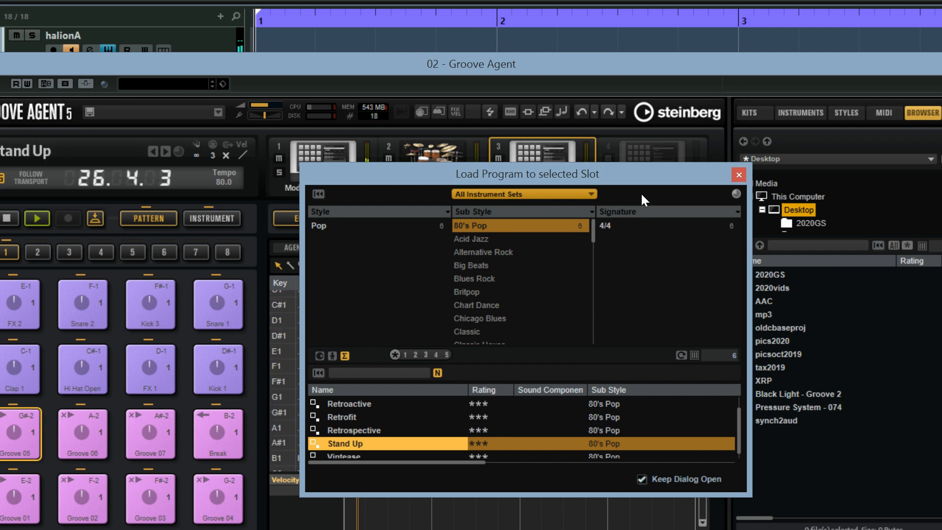
pyautogui.click(738, 175)
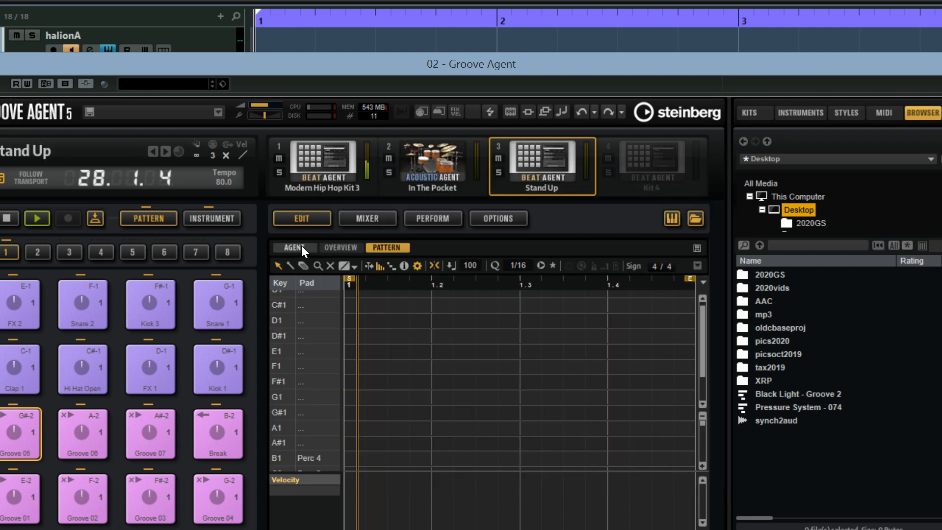
# Check the pattern overview and load the Percussion Agent group Bossa In Town - Perc Styles - 140 into the Stand Up slot, accepting the MIDI conversion.
pyautogui.click(287, 247)
pyautogui.click(341, 247)
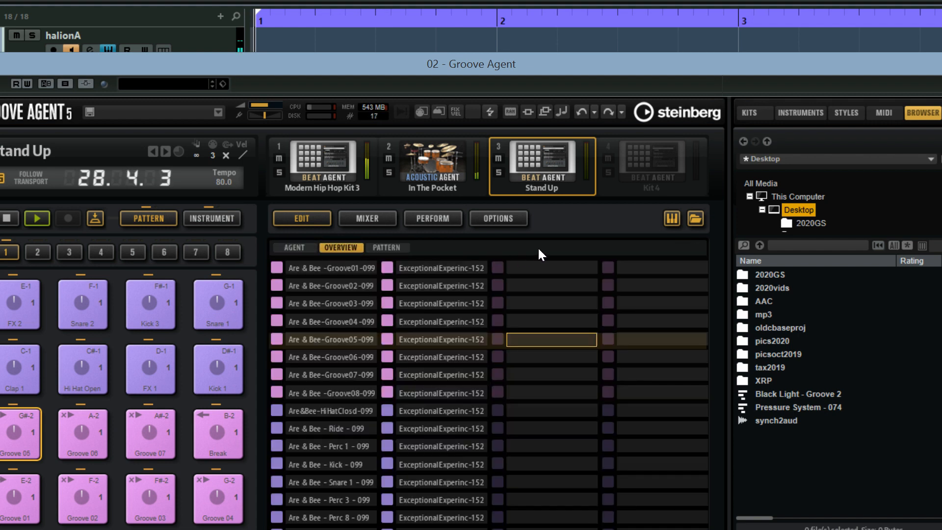
pyautogui.rightClick(545, 177)
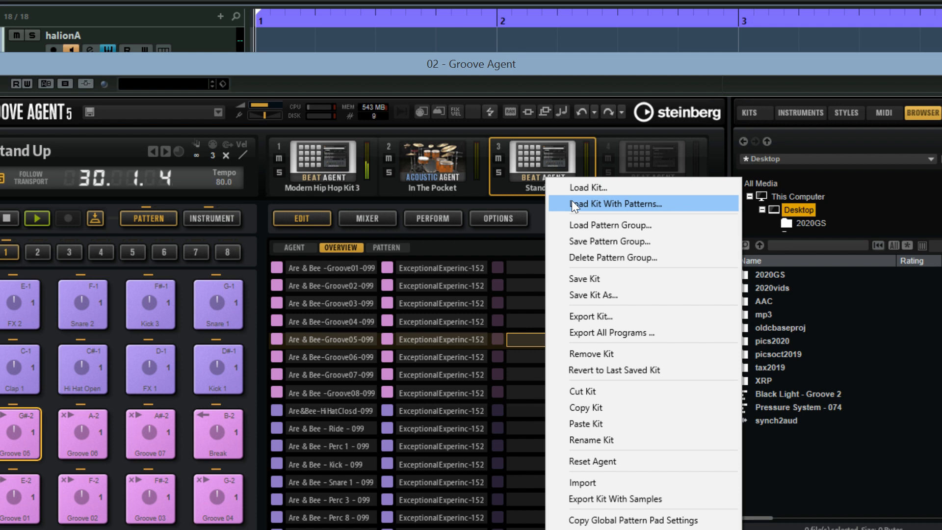
pyautogui.click(578, 225)
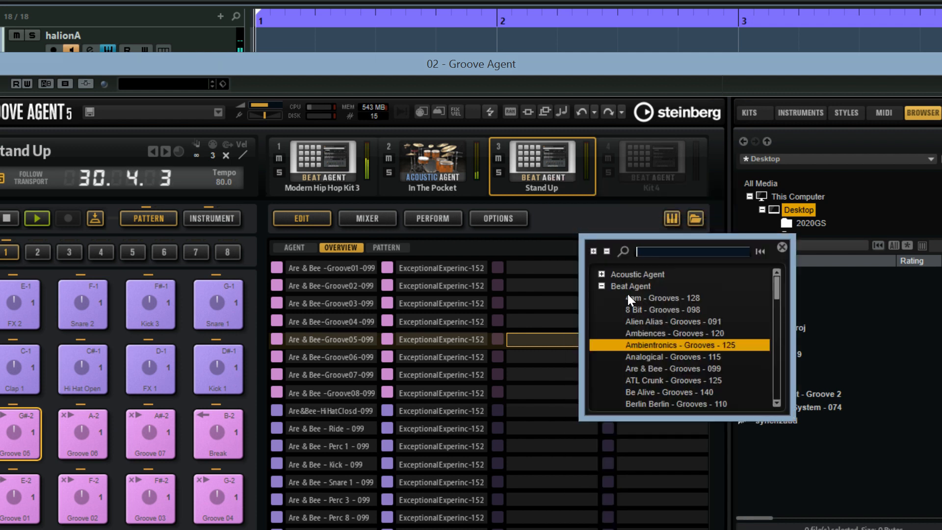
pyautogui.click(601, 285)
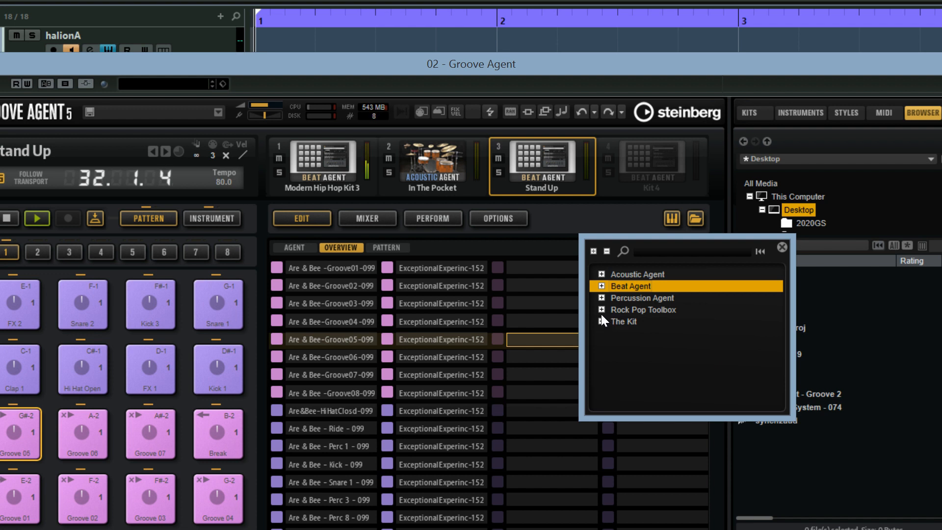
pyautogui.click(601, 298)
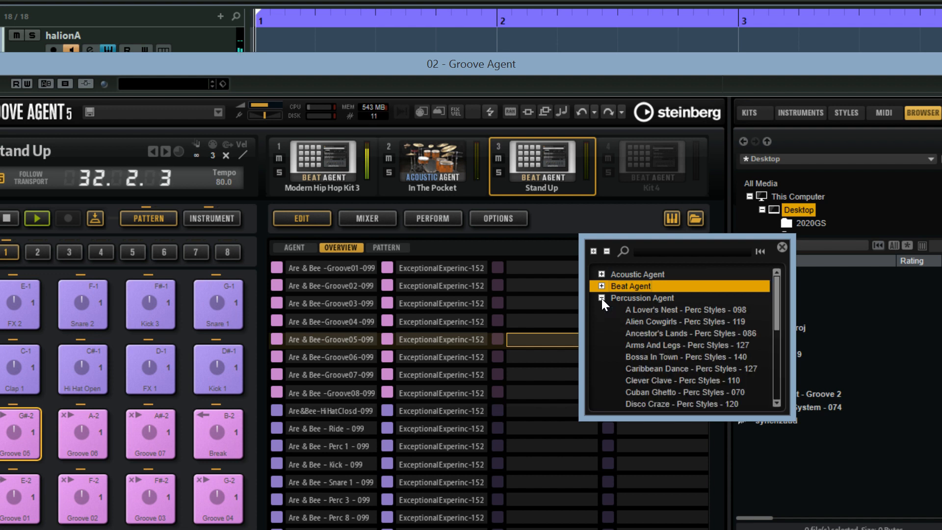
pyautogui.click(684, 355)
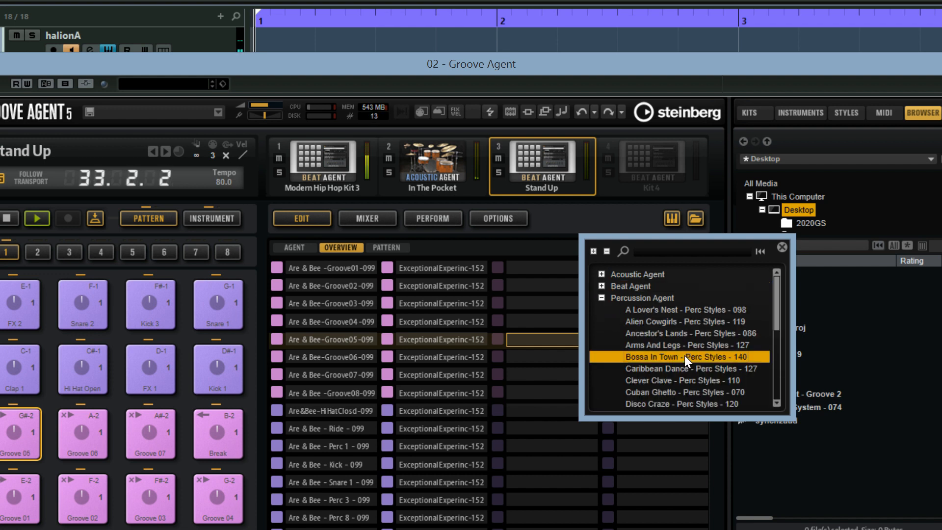
pyautogui.doubleClick(684, 355)
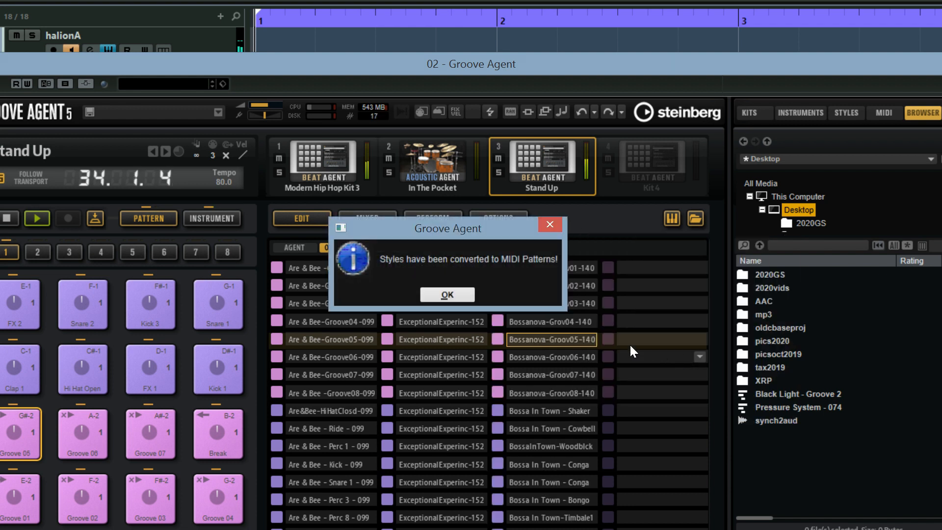
pyautogui.click(443, 290)
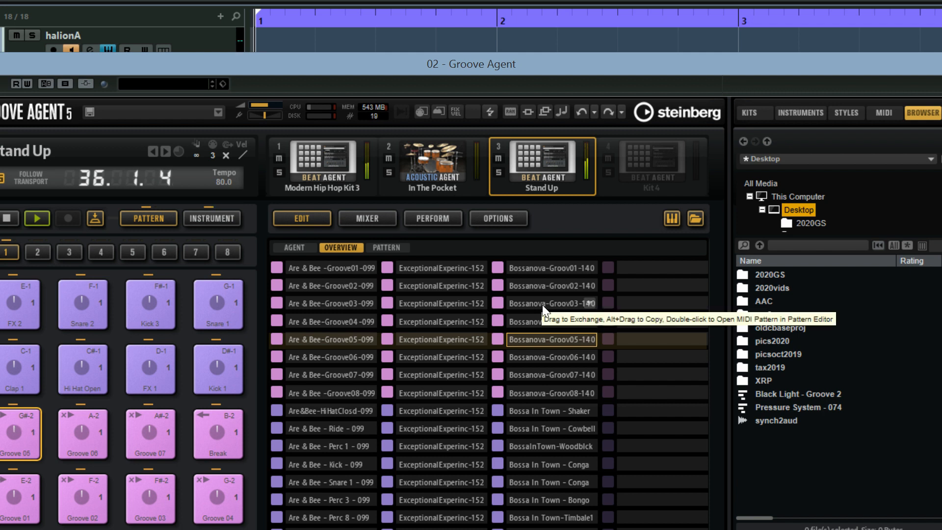
# In the kit mixer, lower Stand Up to about -24.7 and raise In The Pocket to about 7.0.
pyautogui.click(378, 221)
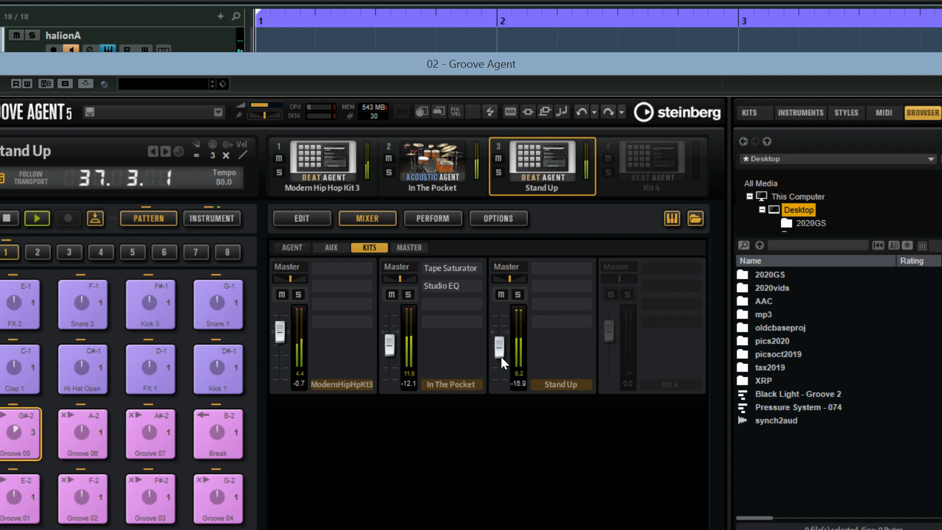
pyautogui.click(501, 357)
pyautogui.moveTo(389, 340); pyautogui.dragTo(390, 322)
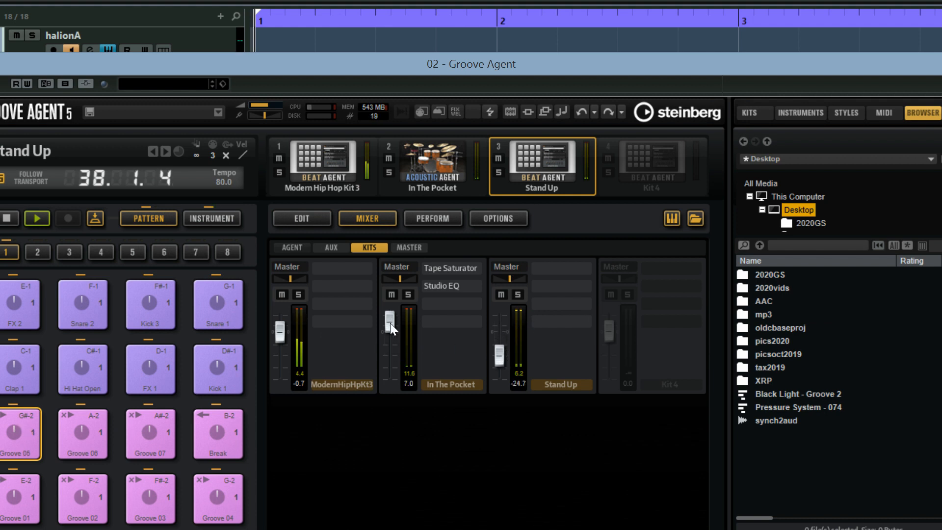
# In the kit mixer, raise Stand Up and Modern Hip Hop Kit 3 to about 4.8 and lower In The Pocket to about -61.6.
pyautogui.moveTo(498, 354); pyautogui.dragTo(500, 321)
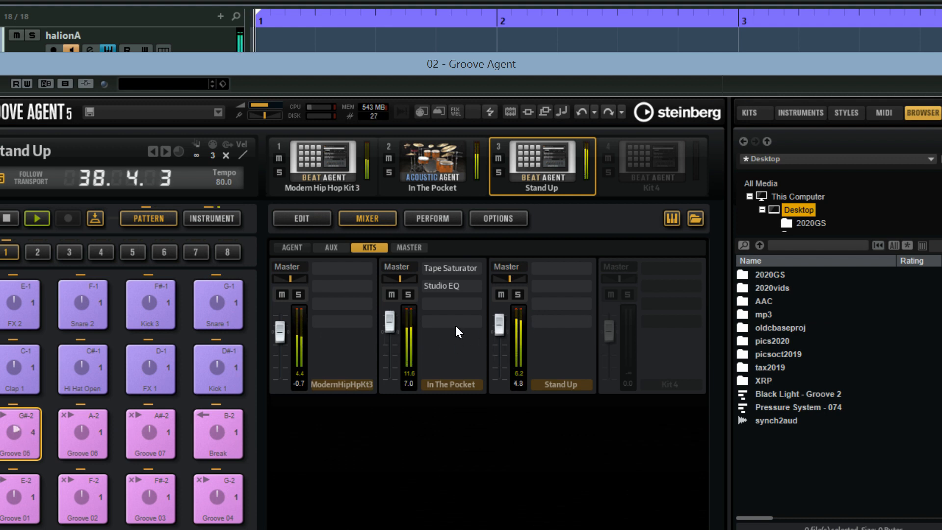
pyautogui.moveTo(387, 323); pyautogui.dragTo(389, 372)
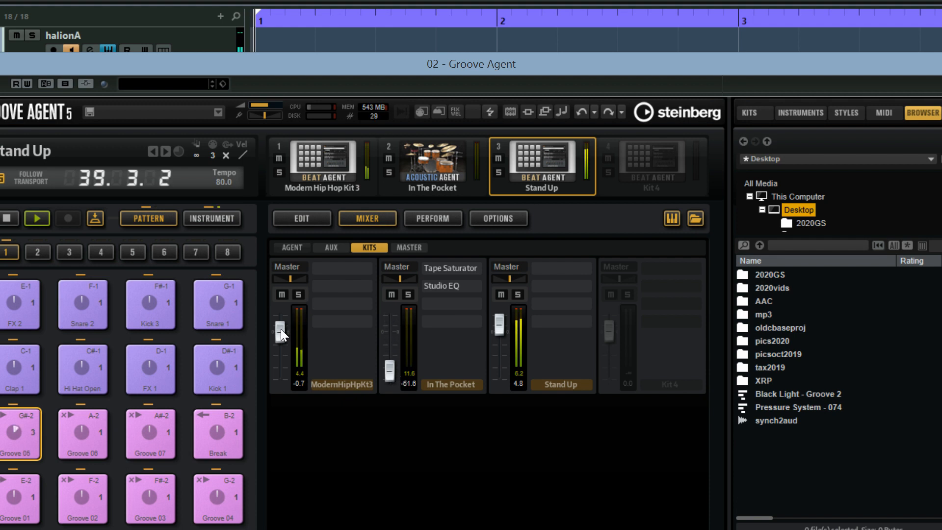
pyautogui.moveTo(281, 330); pyautogui.dragTo(283, 321)
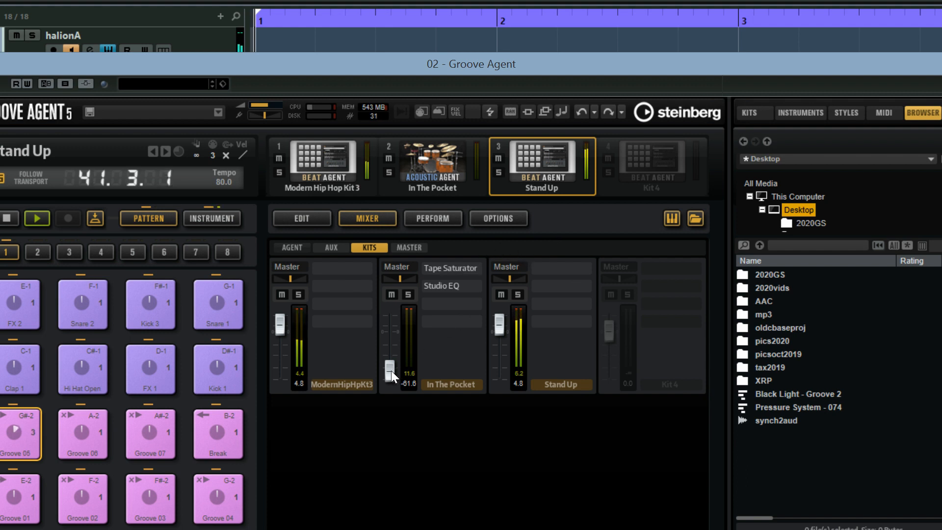
# Raise In The Pocket to about 10.9 and pull Stand Up and Modern Hip Hop Kit 3 all the way down to silence.
pyautogui.moveTo(390, 370); pyautogui.dragTo(391, 329)
pyautogui.moveTo(497, 326); pyautogui.dragTo(499, 389)
pyautogui.moveTo(284, 321); pyautogui.dragTo(281, 412)
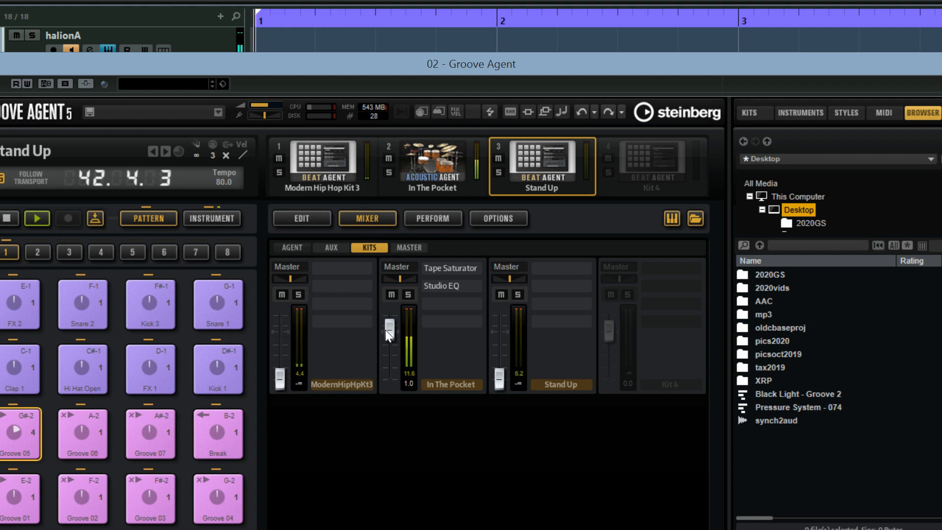
pyautogui.moveTo(386, 331); pyautogui.dragTo(392, 304)
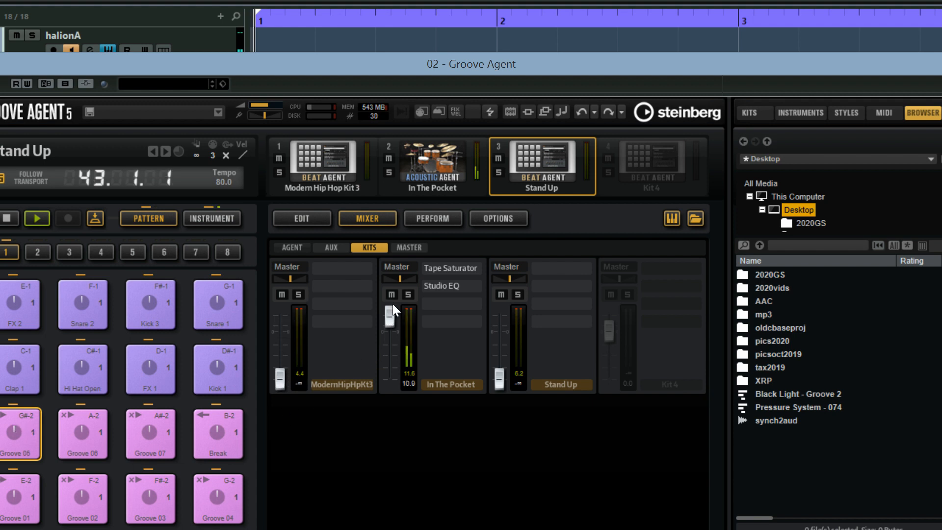
# Check In The Pocket's agent and AUX mixers, and open its Exceptional Experience pattern for the Groove 02 pad from the overview.
pyautogui.click(430, 166)
pyautogui.click(292, 247)
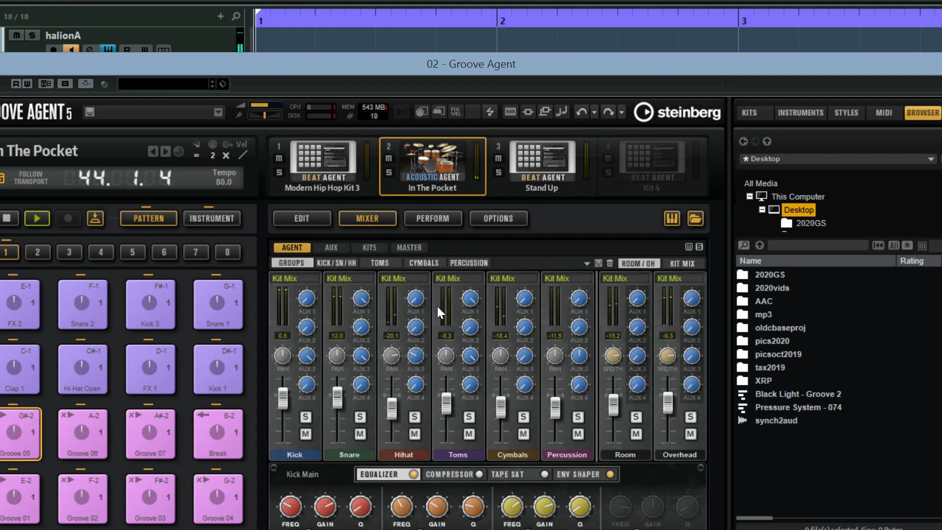
pyautogui.click(338, 248)
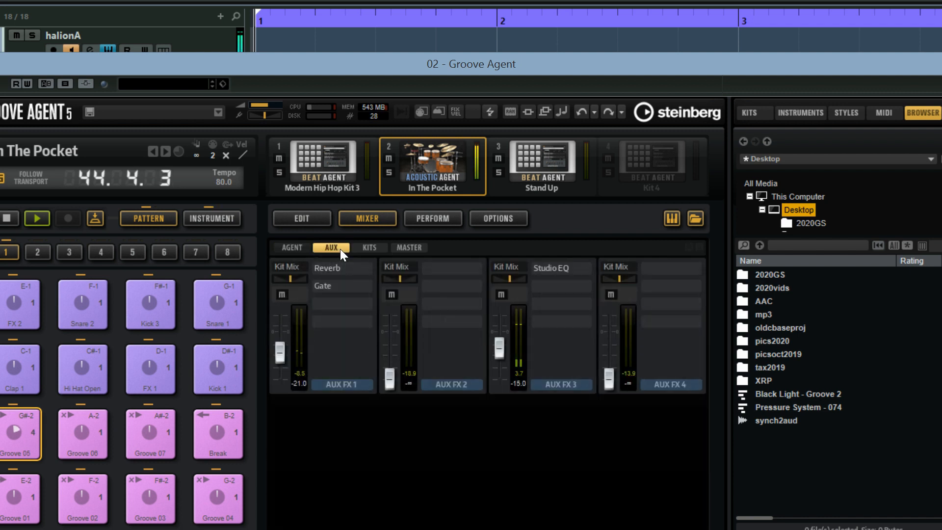
pyautogui.click(305, 214)
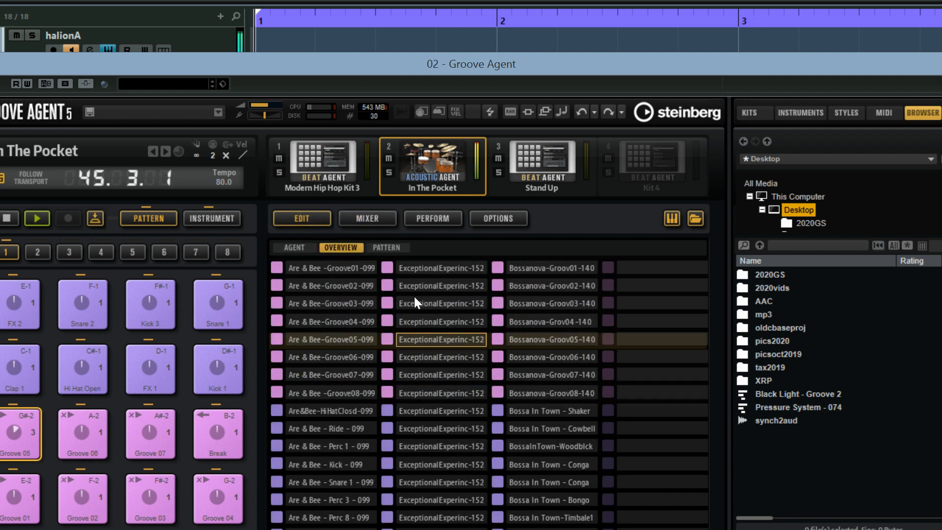
pyautogui.doubleClick(438, 285)
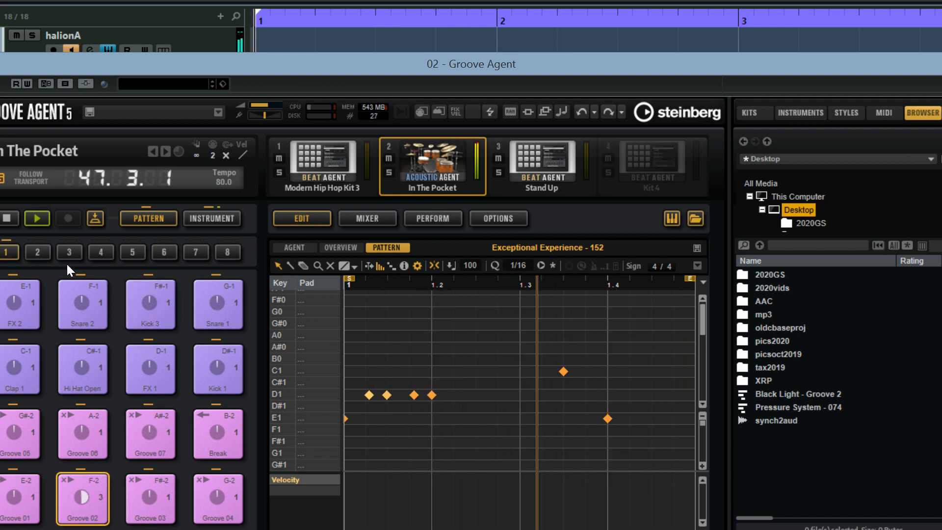
# Switch to pad group 2 and load The Kit's pattern group An Acoustic Adventure - Styles - 160 into In The Pocket.
pyautogui.click(34, 249)
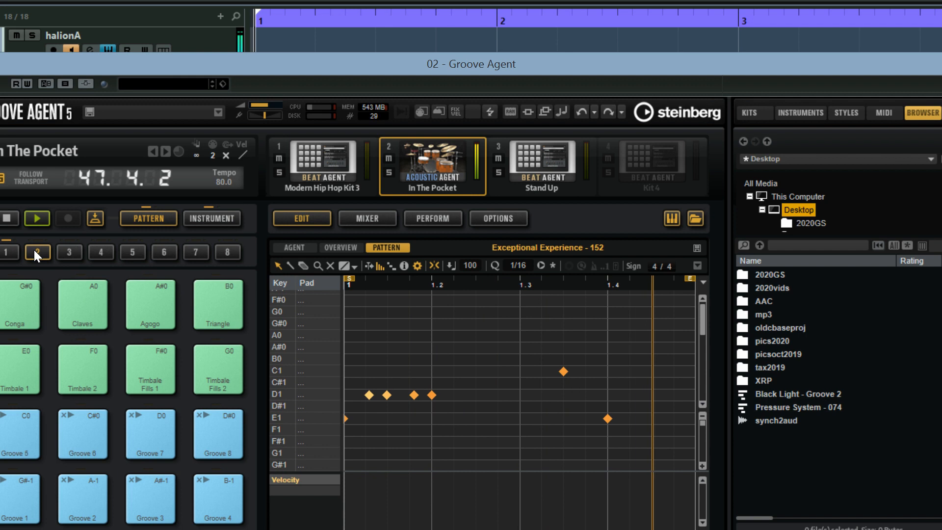
pyautogui.click(296, 246)
pyautogui.click(328, 248)
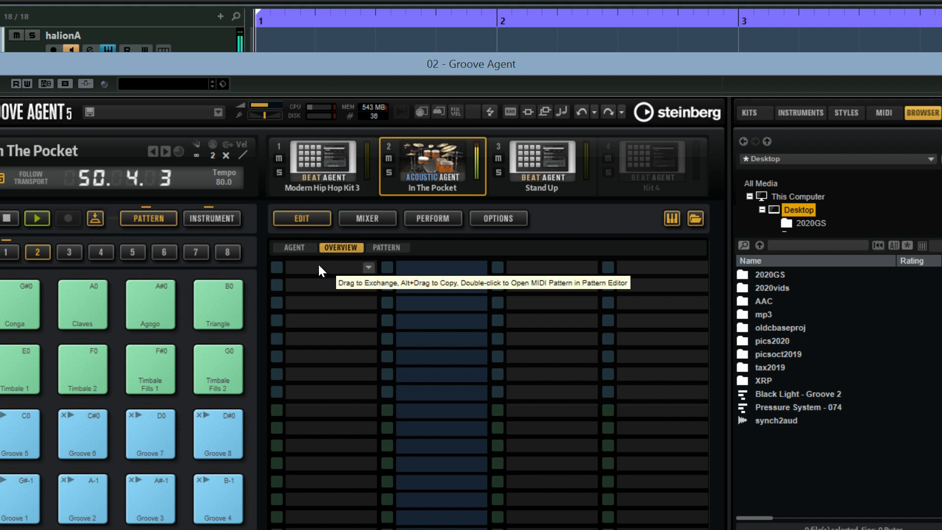
pyautogui.rightClick(400, 174)
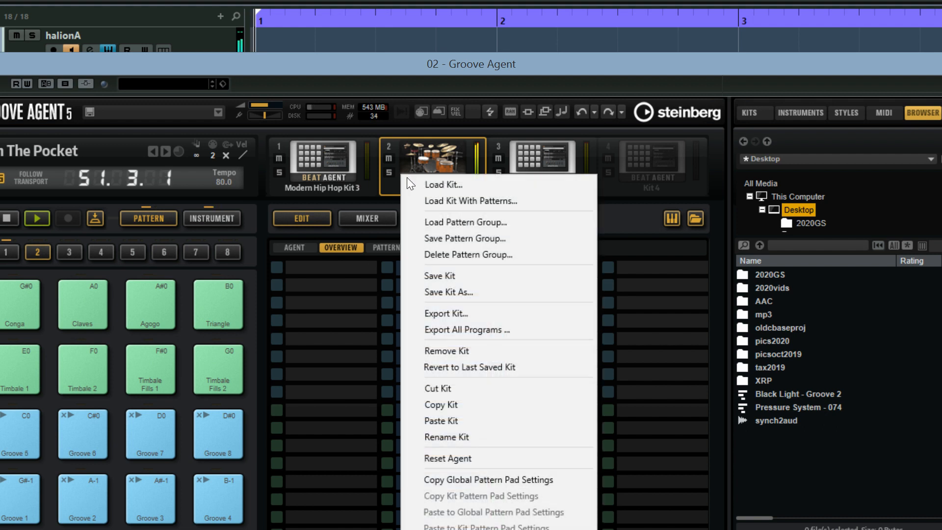
pyautogui.click(443, 218)
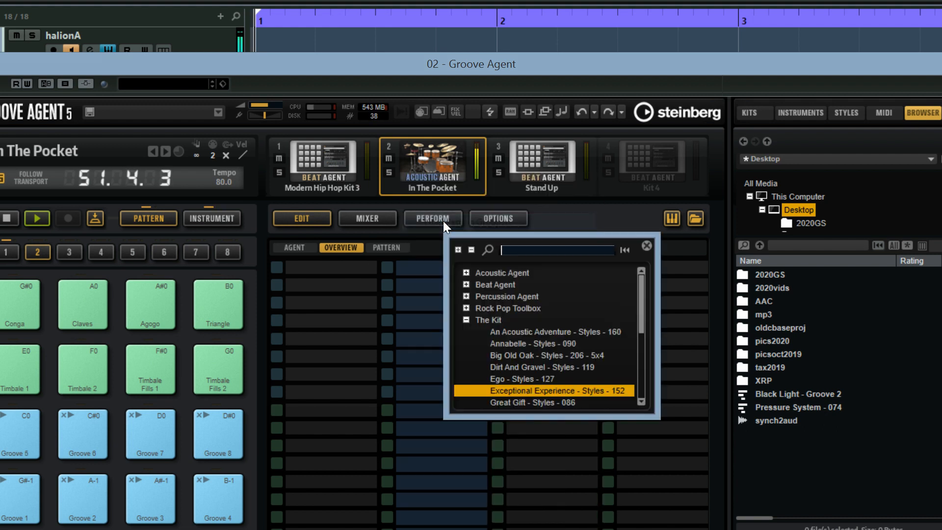
pyautogui.doubleClick(527, 332)
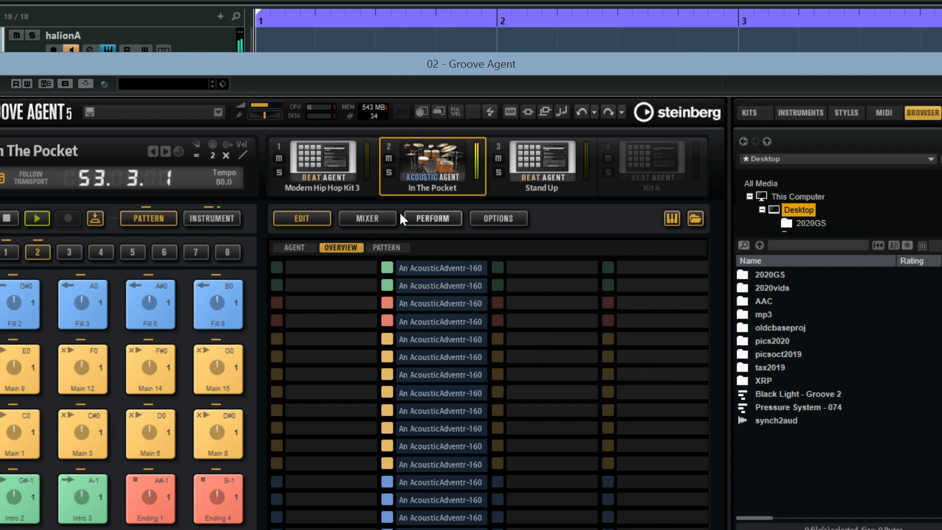
# Load the Beat Agent pattern group 4am - Grooves - 128 into pad group 2 of Modern Hip Hop Kit 3.
pyautogui.click(324, 158)
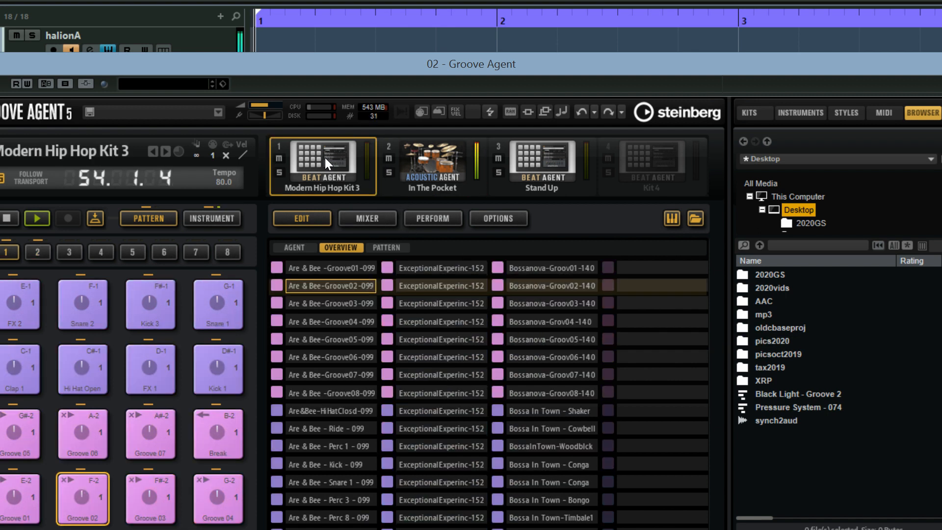
pyautogui.click(41, 250)
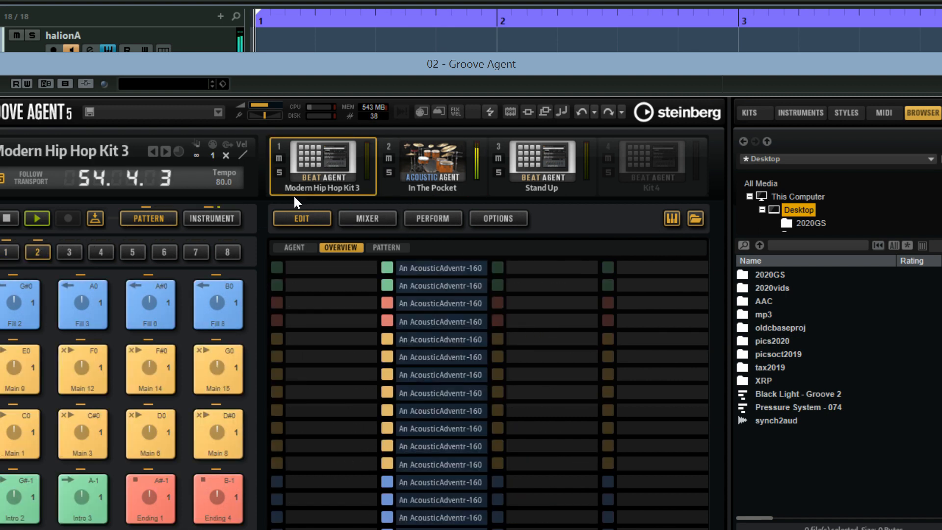
pyautogui.rightClick(314, 181)
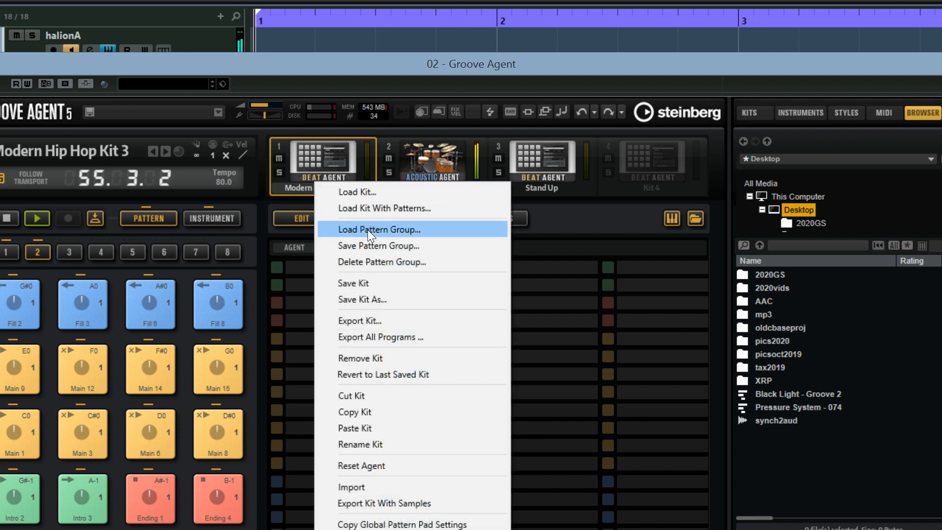
pyautogui.click(367, 230)
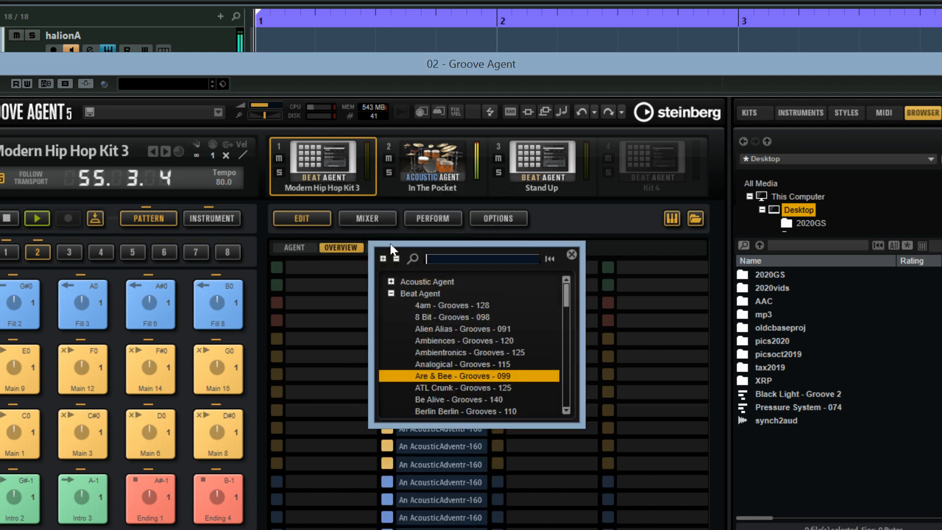
pyautogui.doubleClick(457, 305)
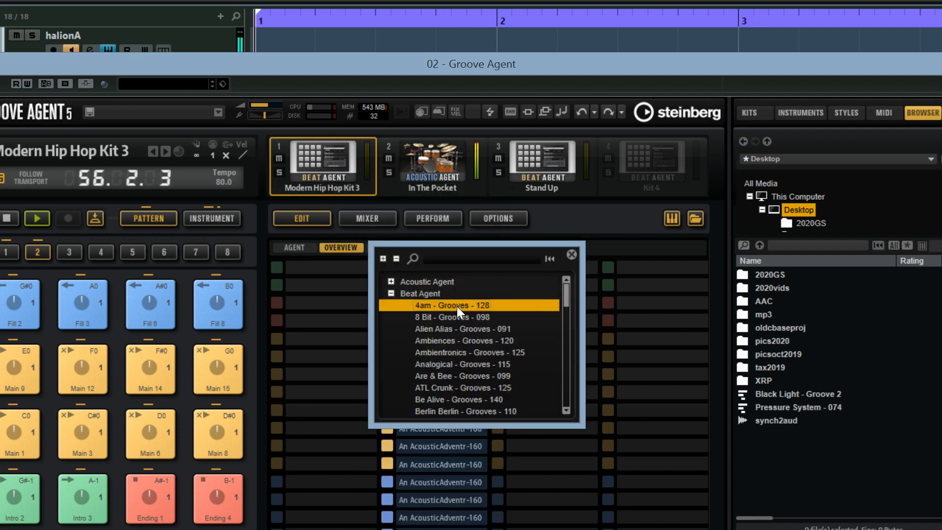
# Load the Percussion Agent pattern group A Lover's Nest - Perc Styles - 098 into pad group 2 of the Stand Up slot.
pyautogui.click(534, 166)
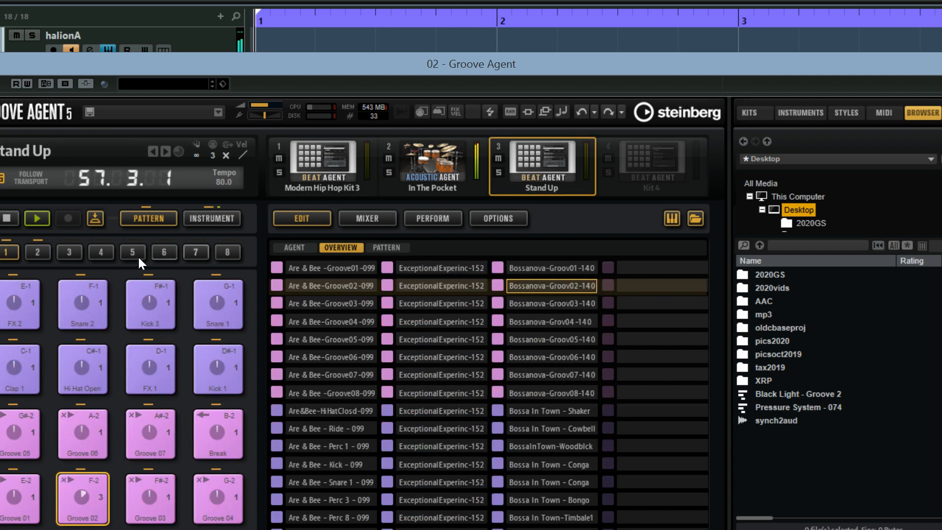
pyautogui.click(39, 250)
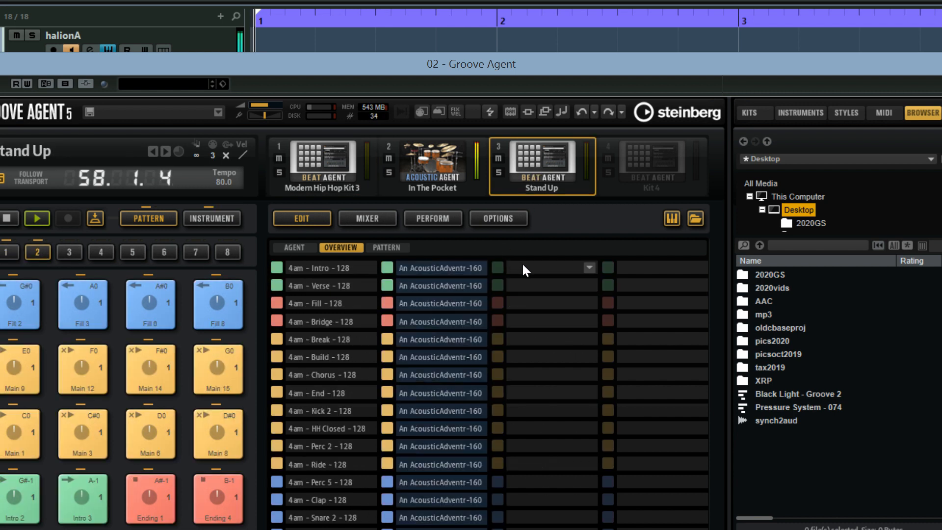
pyautogui.rightClick(537, 177)
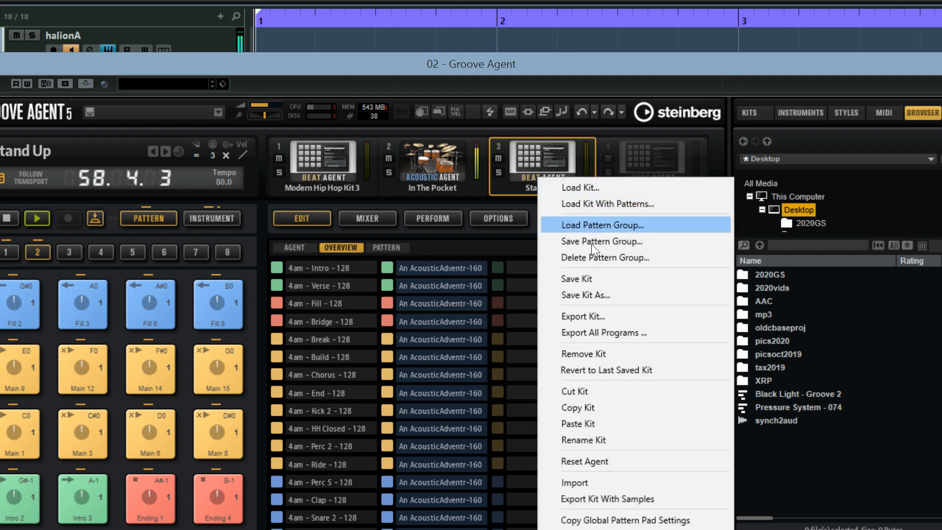
pyautogui.click(602, 223)
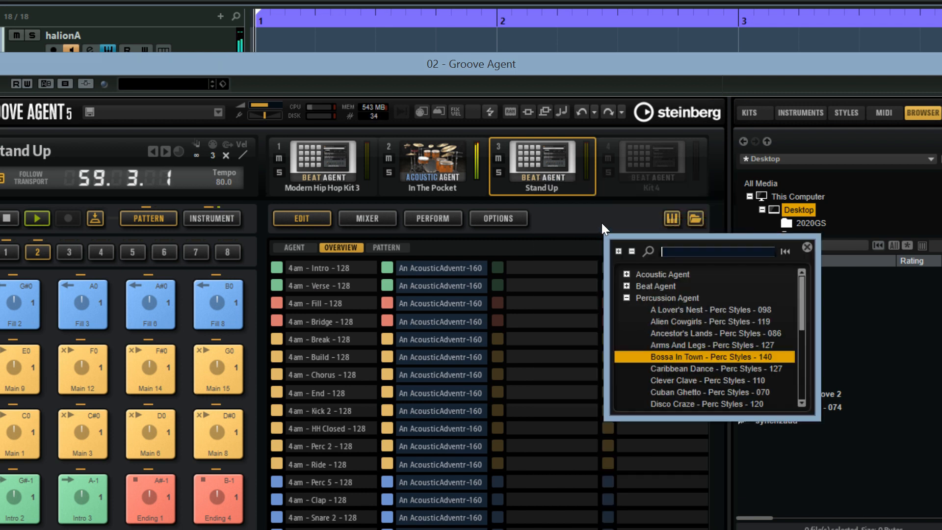
pyautogui.doubleClick(714, 309)
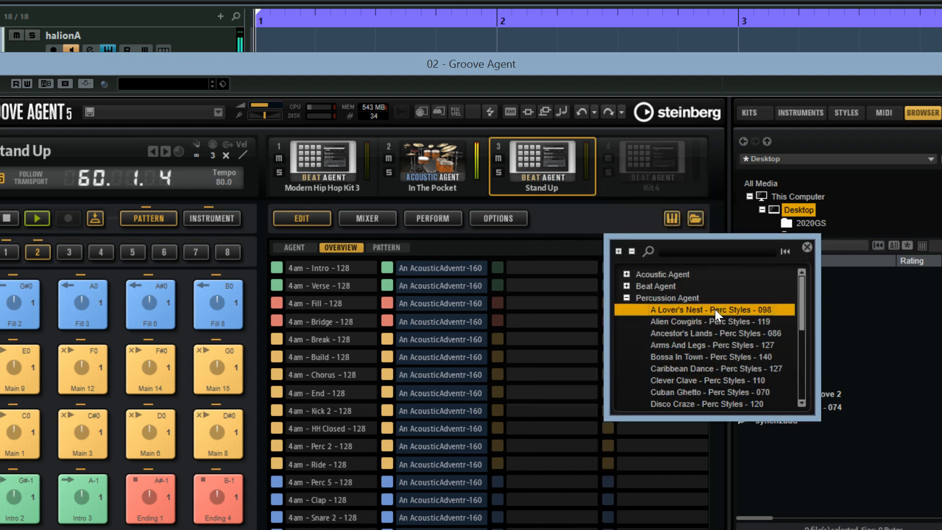
pyautogui.click(448, 294)
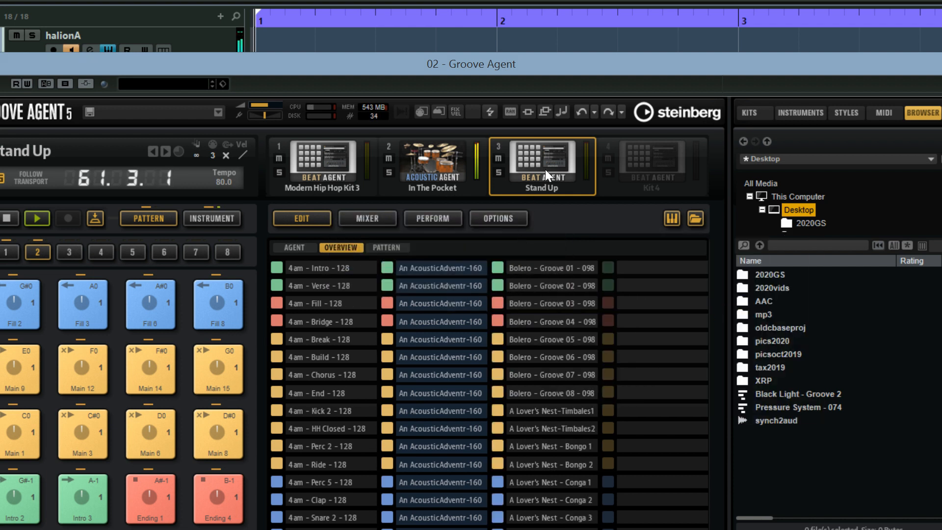
# Audition Stand Up's Bolero - Groove 02, In The Pocket's third-row pattern and Modern Hip Hop Kit 3's 4am - Bridge from the overview.
pyautogui.click(562, 282)
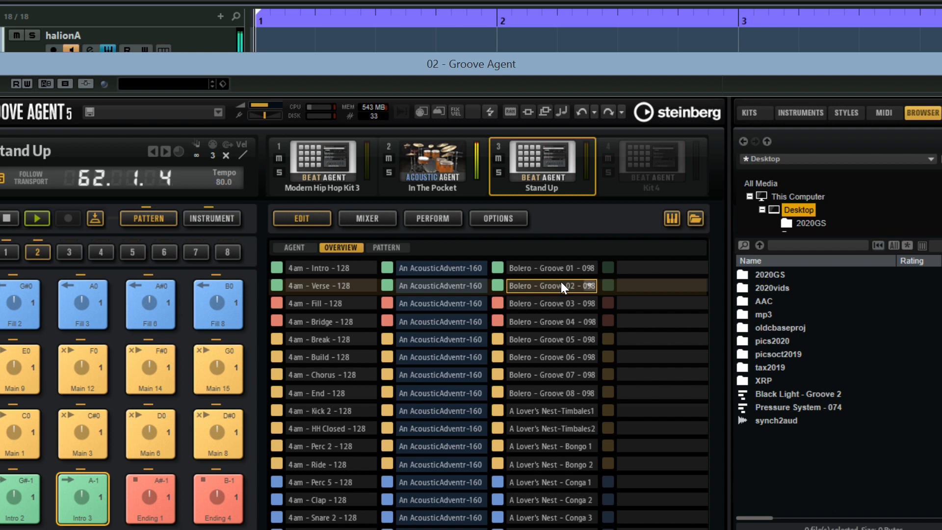
pyautogui.click(436, 161)
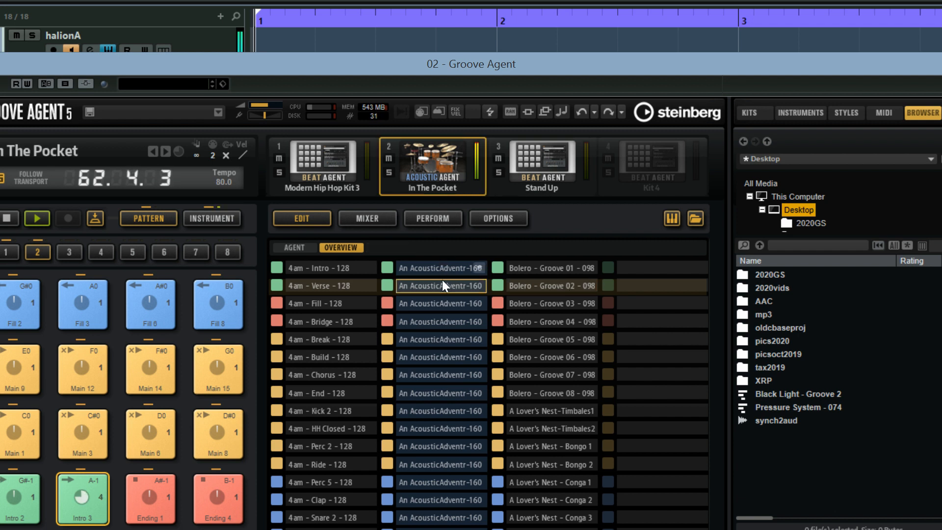
pyautogui.click(439, 298)
pyautogui.click(329, 166)
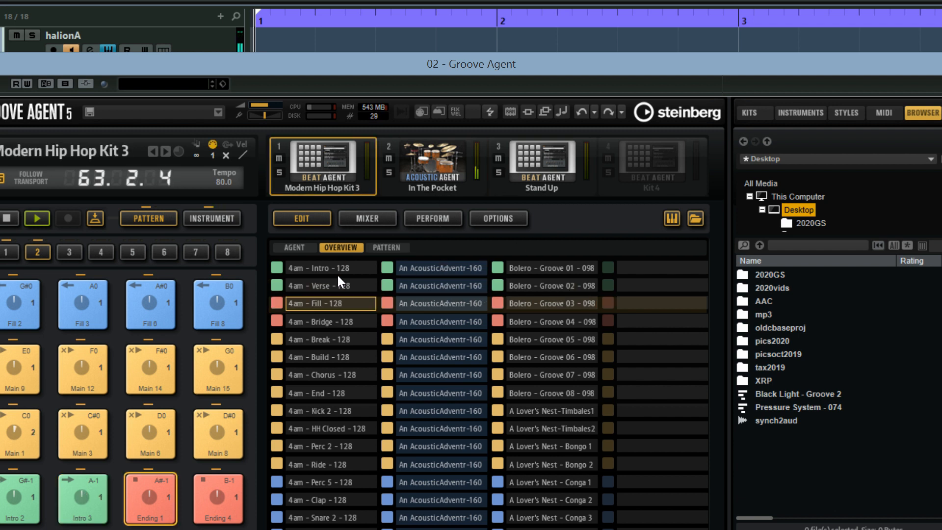
pyautogui.click(335, 321)
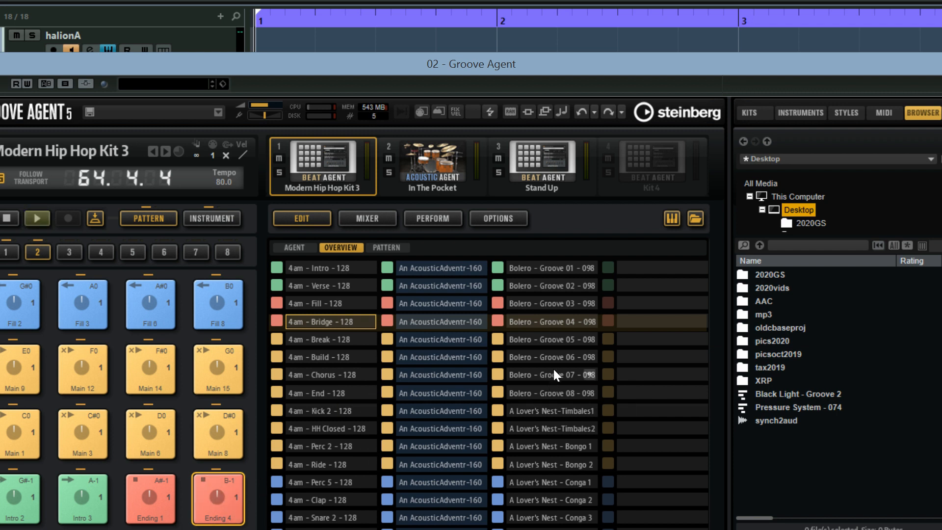
# Restart playback with Stand Up's Bolero - Groove 06, and audition In The Pocket's fourth-row pattern and Bolero - Groove 03.
pyautogui.click(560, 356)
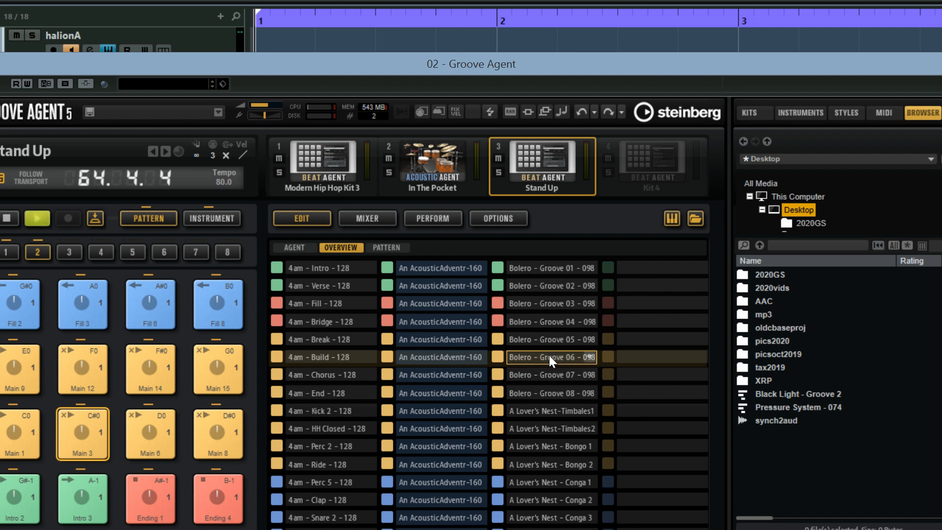
pyautogui.click(43, 218)
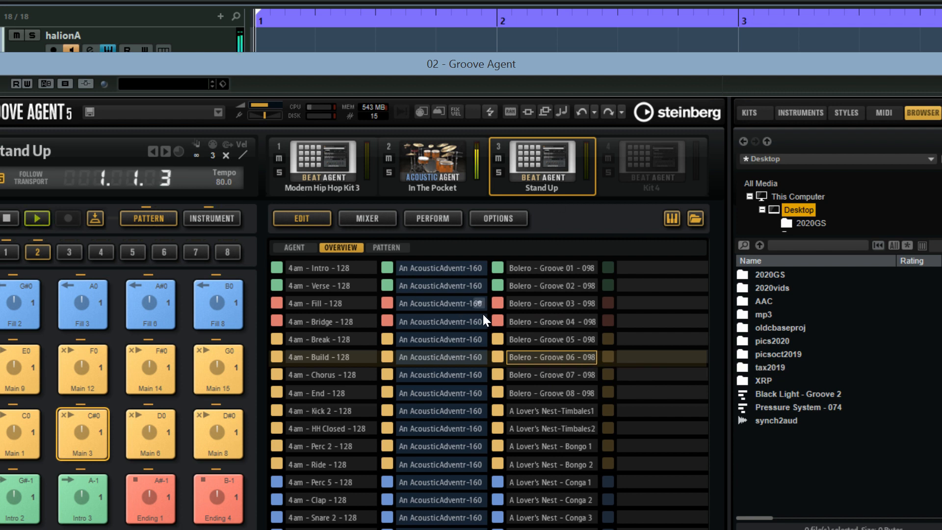
pyautogui.click(427, 160)
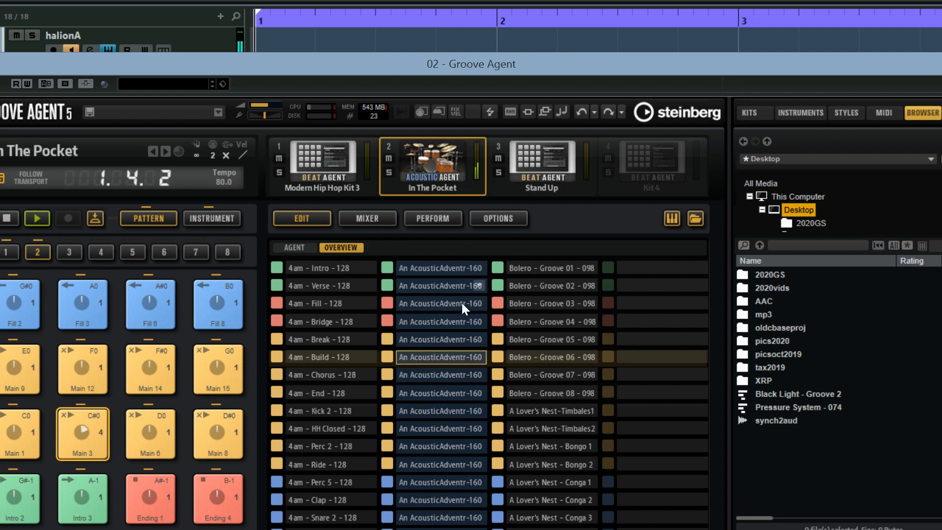
pyautogui.click(458, 318)
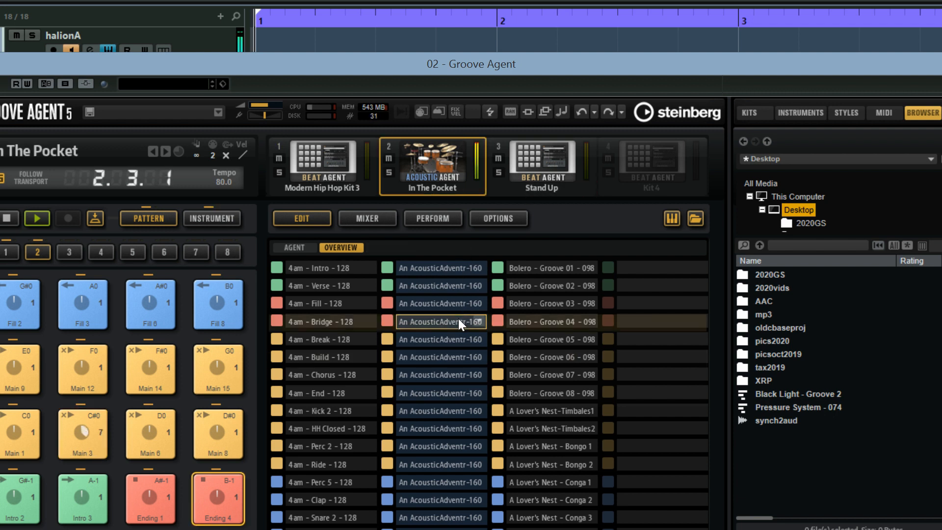
pyautogui.click(539, 164)
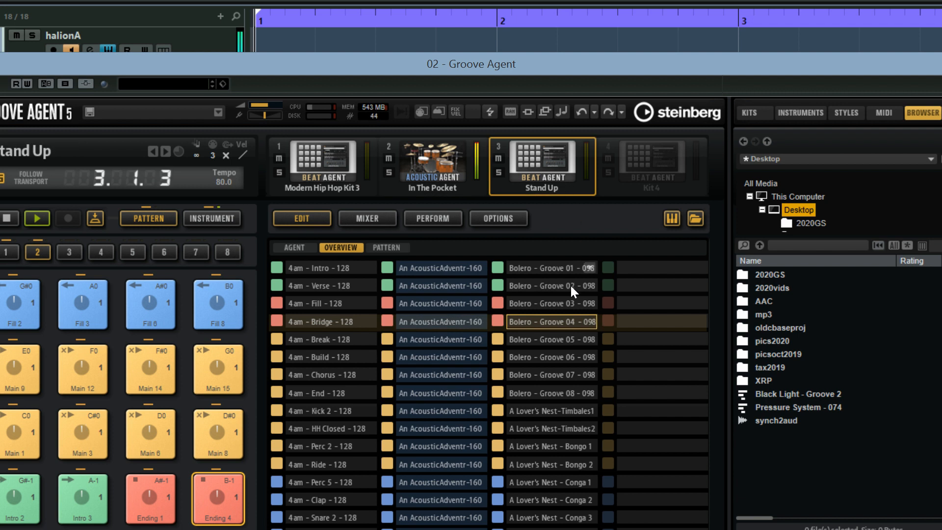
pyautogui.click(567, 300)
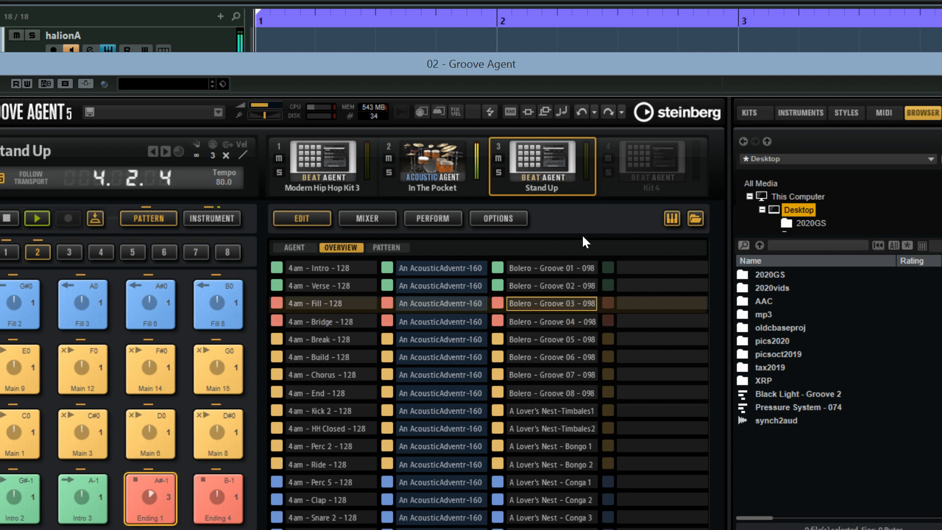
# Audition Stand Up's Bolero - Groove 01, and Modern Hip Hop Kit 3's 4am - Intro and 4am - Verse from the overview.
pyautogui.click(569, 267)
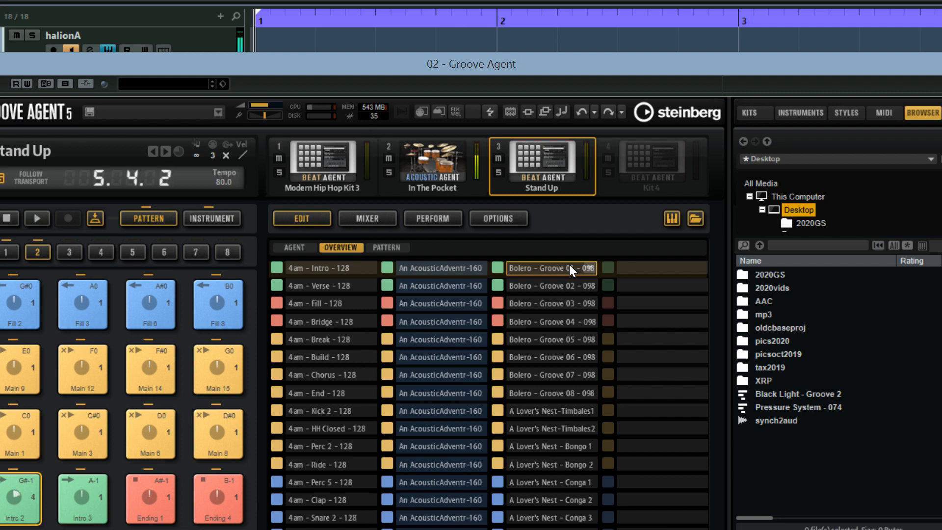
pyautogui.click(341, 147)
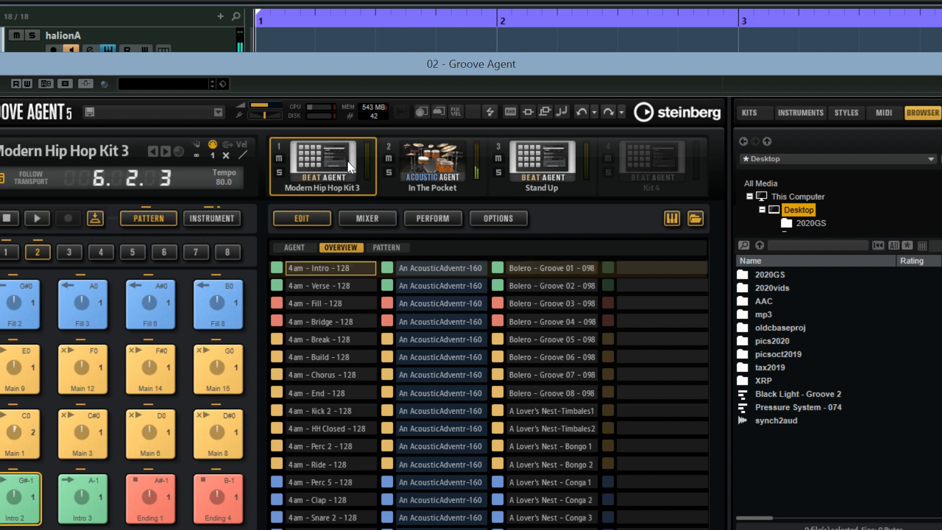
pyautogui.click(339, 288)
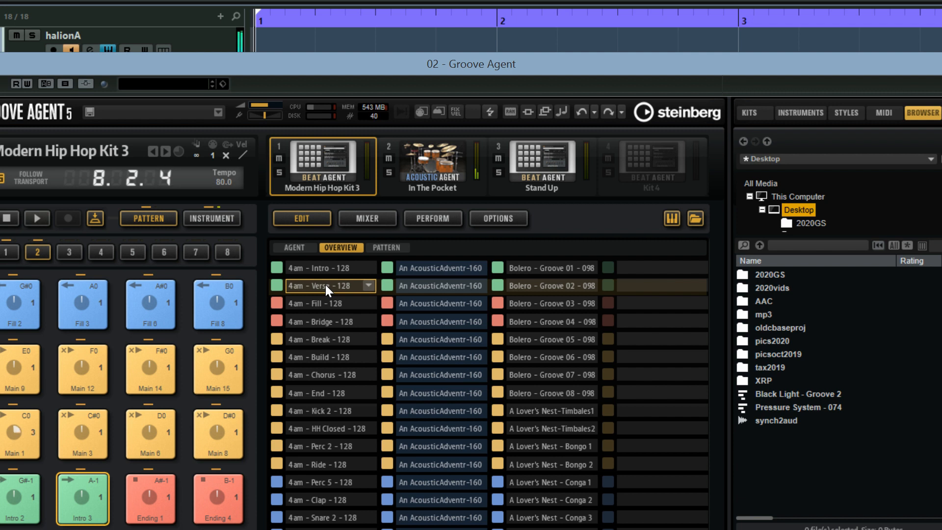
# Restart pattern playback, and audition Modern Hip Hop Kit 3's 4am - Fill and Stand Up's Bolero - Groove 03.
pyautogui.click(38, 218)
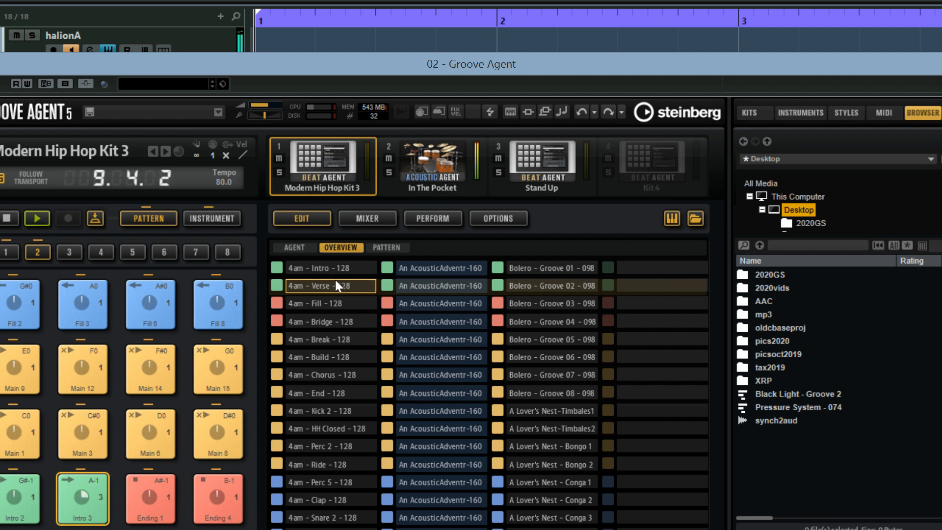
pyautogui.click(337, 304)
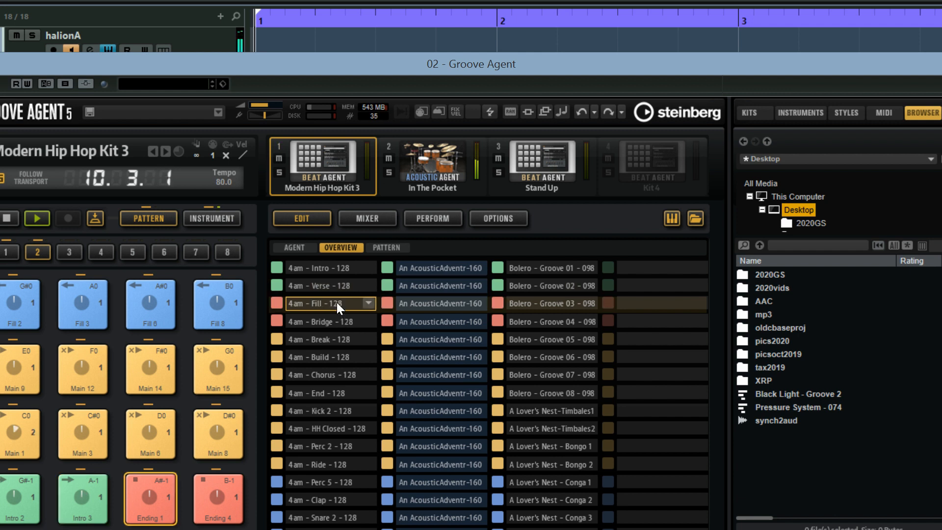
pyautogui.click(552, 300)
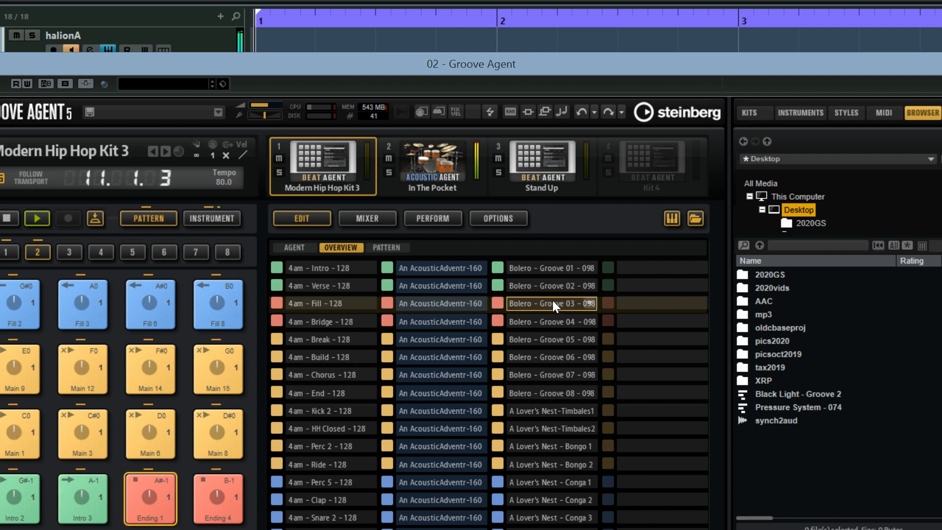
# Select Stand Up's Bolero - Groove 02 - 098 pattern and compare the pattern assignments of pad groups 1 and 2.
pyautogui.click(565, 282)
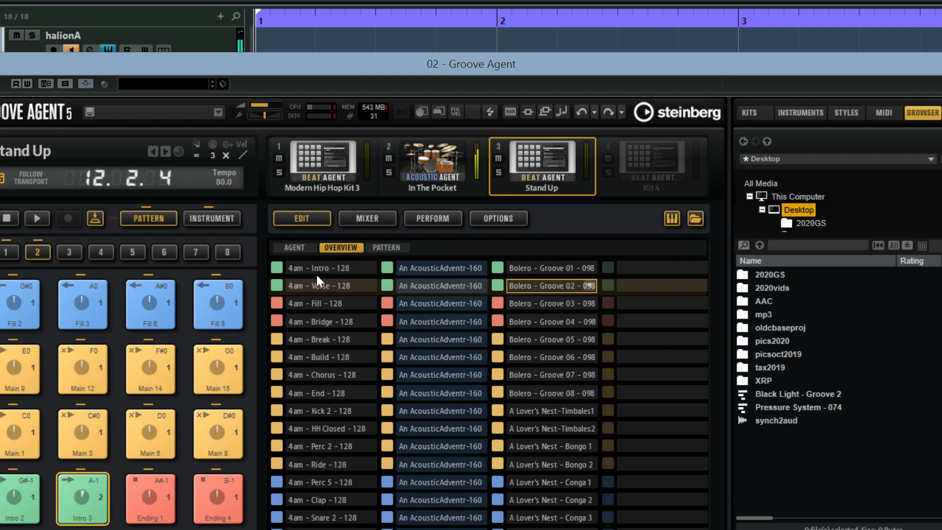
pyautogui.click(10, 252)
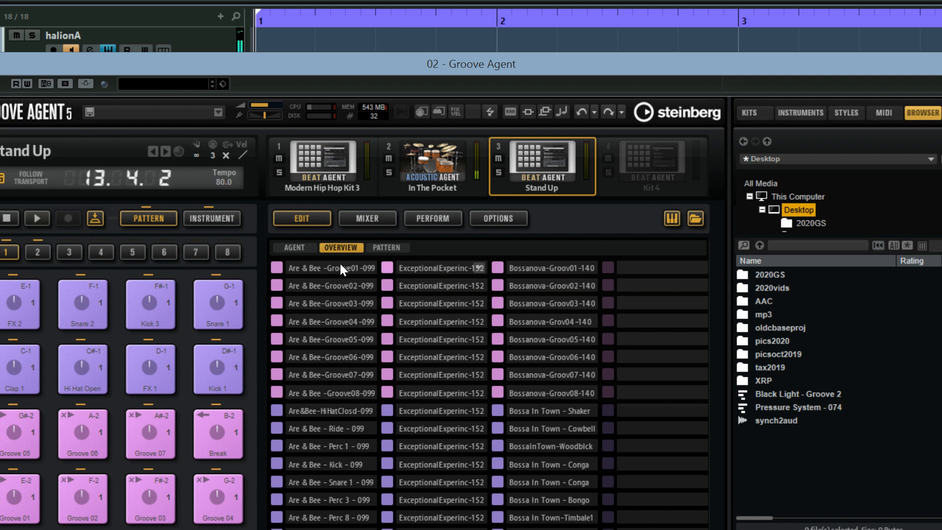
pyautogui.click(41, 252)
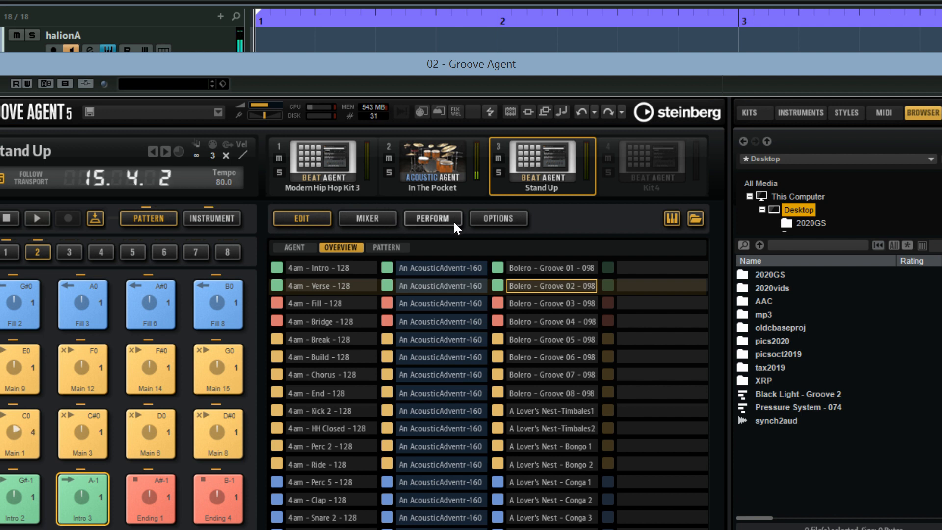
# Open Stand Up's Bolero - Groove 07 - 098 pattern in the pattern editor and start playback.
pyautogui.click(468, 391)
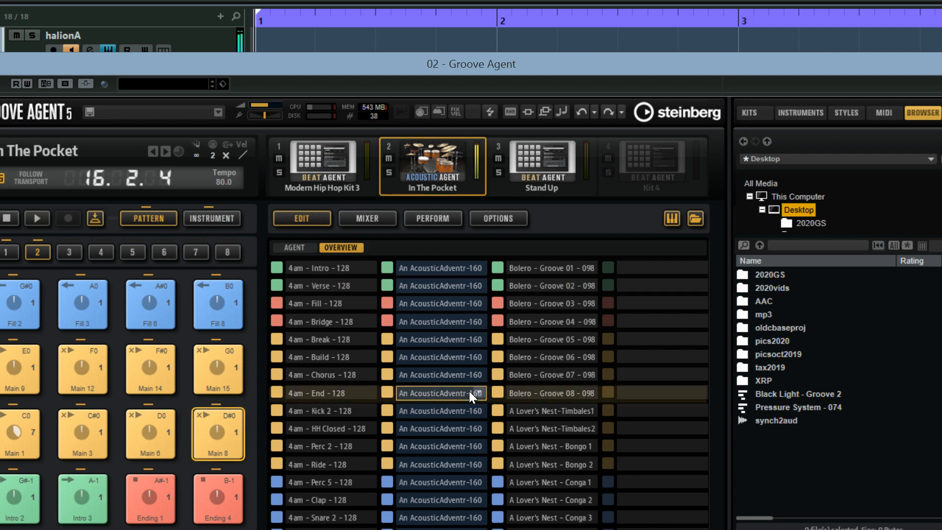
pyautogui.click(541, 384)
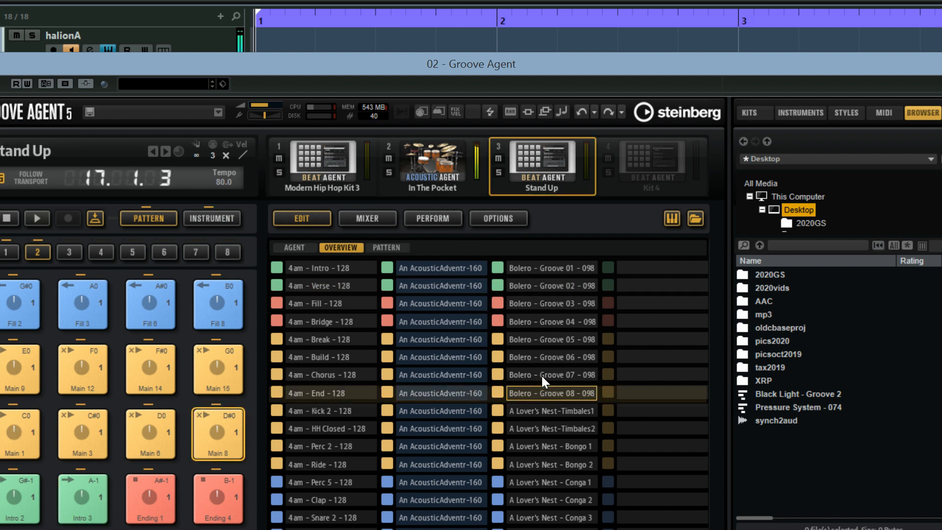
pyautogui.doubleClick(541, 375)
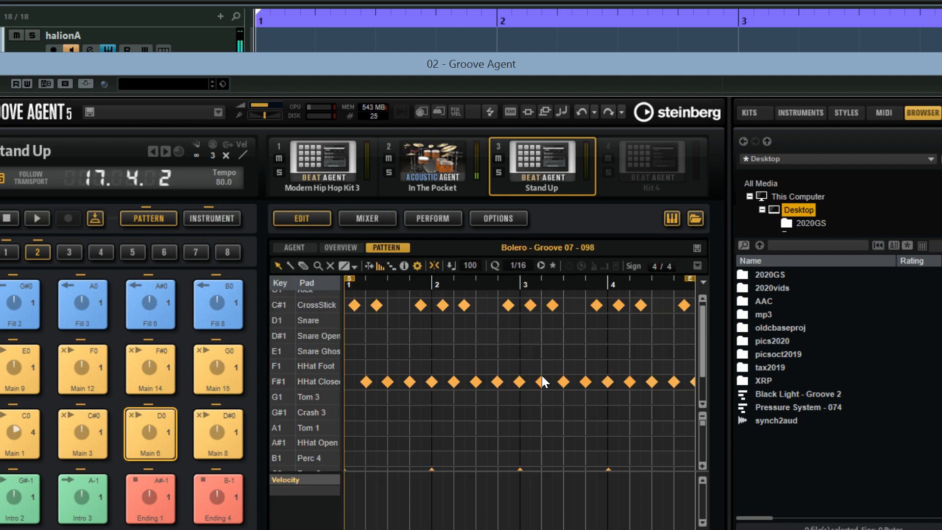
pyautogui.click(33, 217)
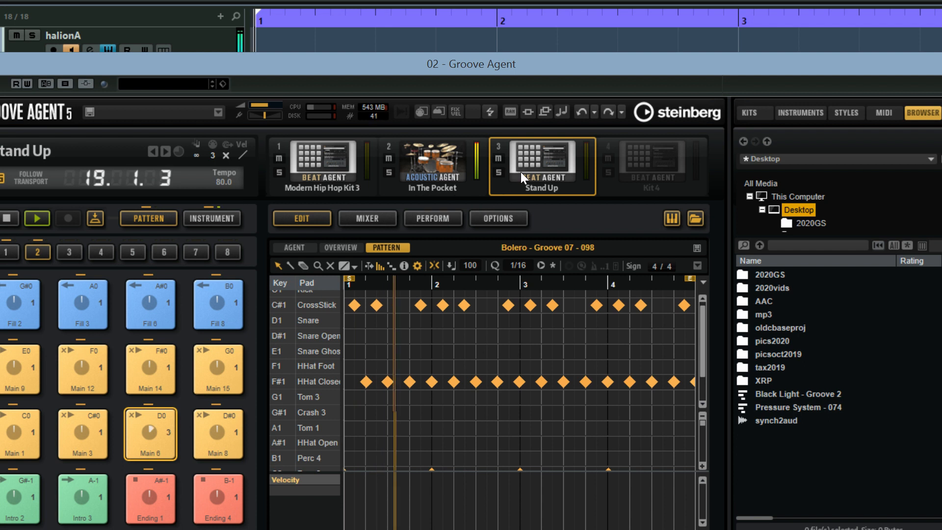
# Switch to Modern Hip Hop Kit 3 and view its 4am - Fill - 128 pattern in the pattern editor.
pyautogui.click(343, 167)
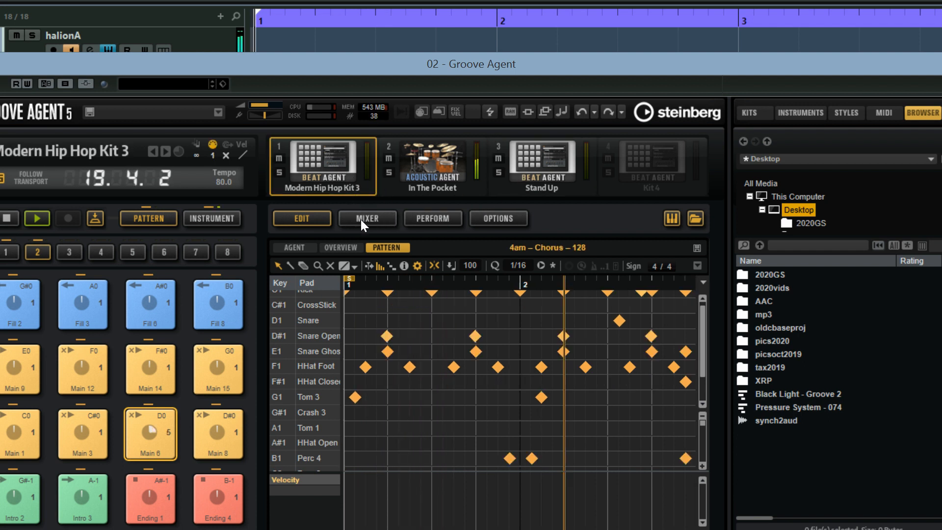
pyautogui.click(333, 248)
pyautogui.click(340, 303)
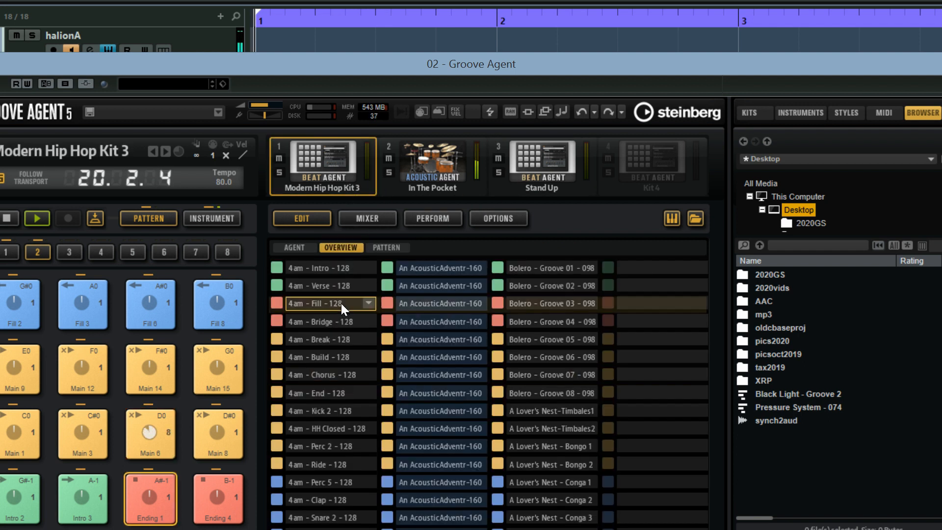
pyautogui.click(386, 247)
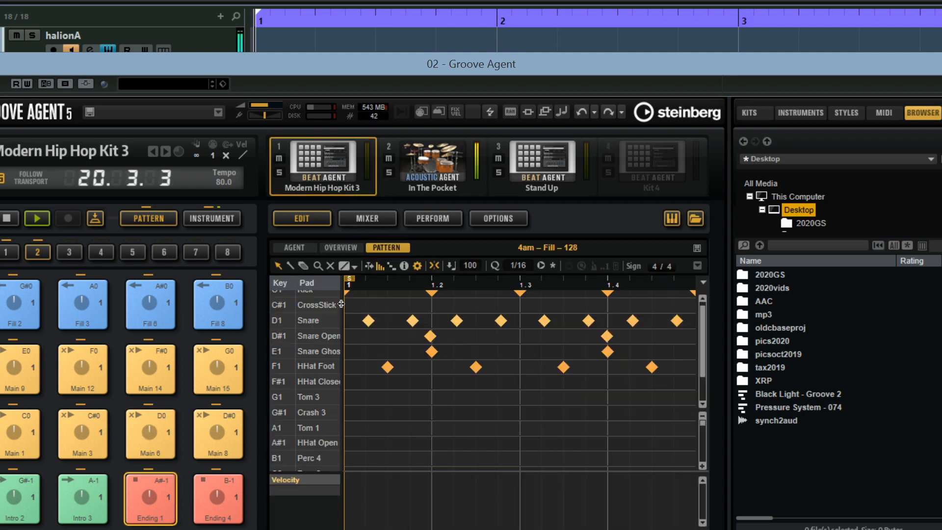
# View Stand Up's Bolero - Groove 03 - 098 pattern in the editor and its agent playback settings.
pyautogui.click(529, 166)
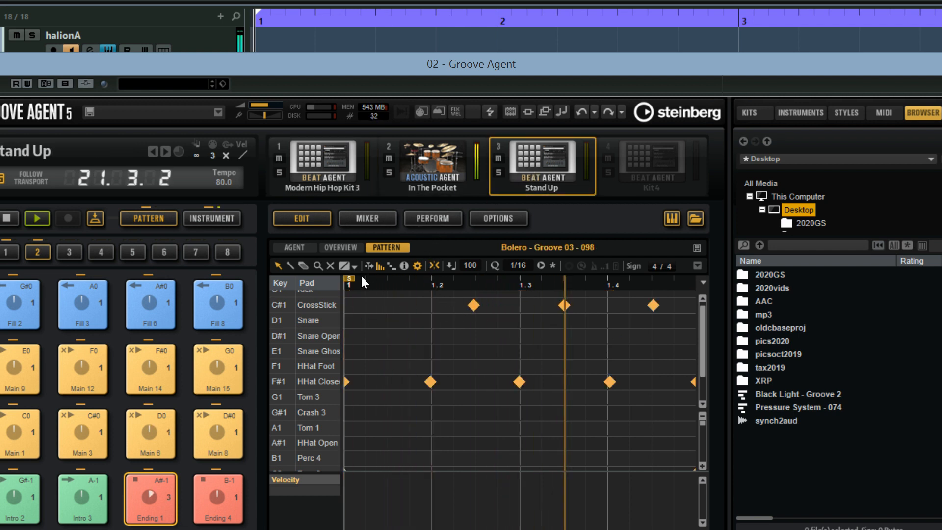
pyautogui.click(324, 245)
pyautogui.click(299, 245)
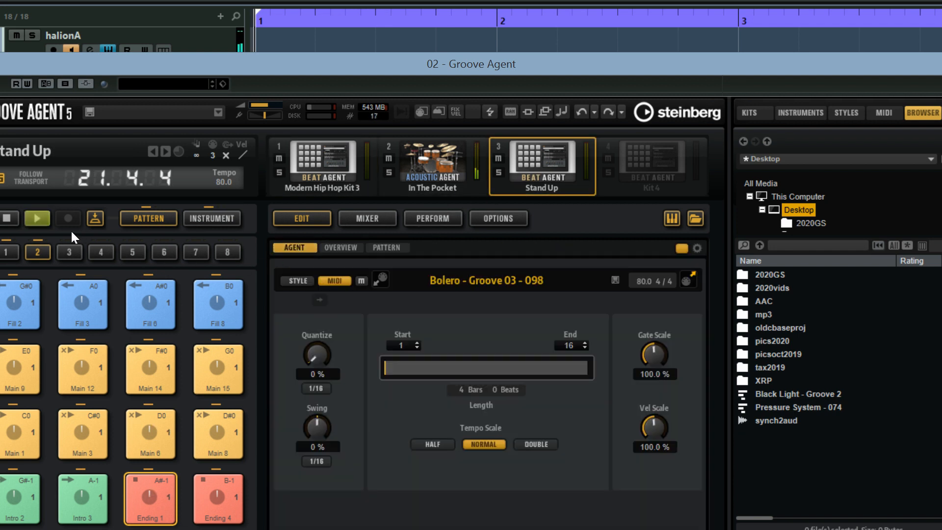
# View In The Pocket's style player settings and the pattern assignment overview.
pyautogui.moveTo(516, 195)
pyautogui.click(452, 173)
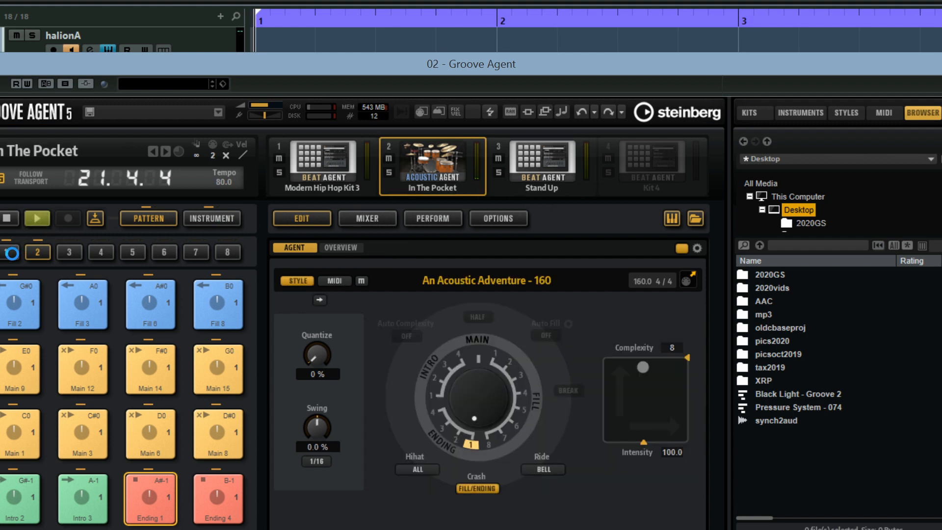
pyautogui.click(341, 248)
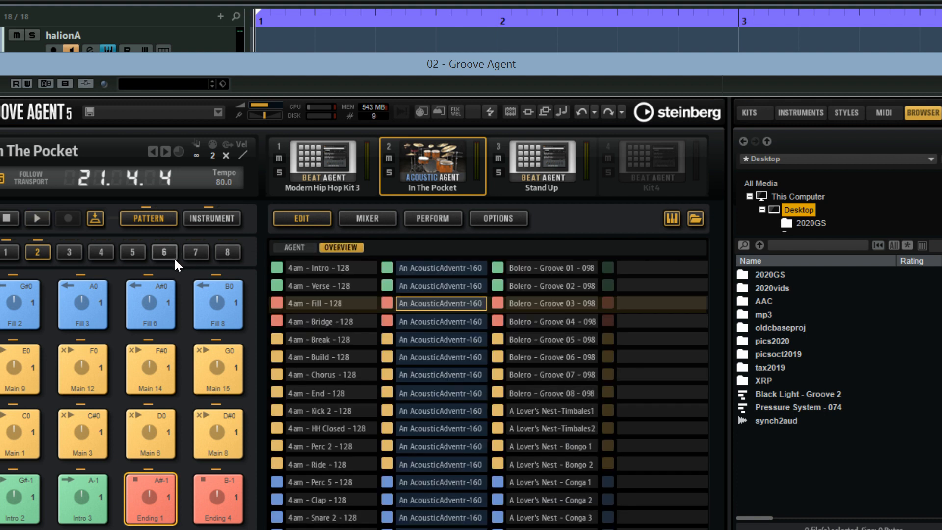
# In pad group 1, open In The Pocket's Exceptional Experience - 152 pattern for Groove 04 in the pattern editor and start playback.
pyautogui.click(8, 249)
pyautogui.click(446, 322)
pyautogui.doubleClick(445, 323)
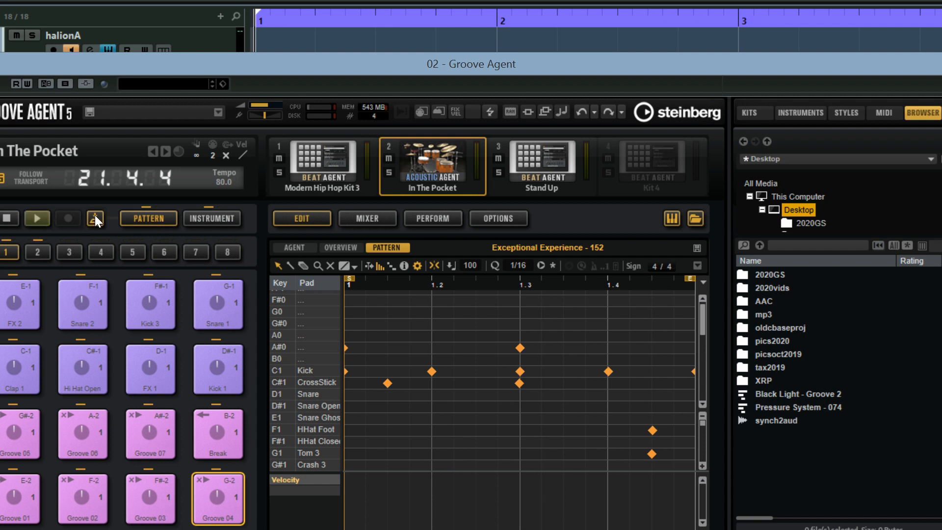
pyautogui.click(40, 219)
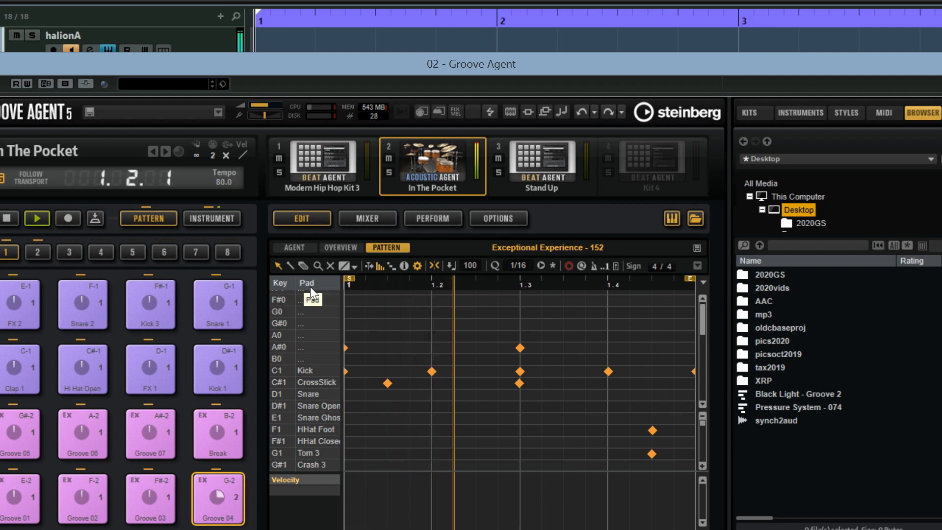
# Trigger Groove 02 from the overview and view Stand Up's Bossanova - Groove 02 - 140 pattern in the pattern editor.
pyautogui.click(531, 175)
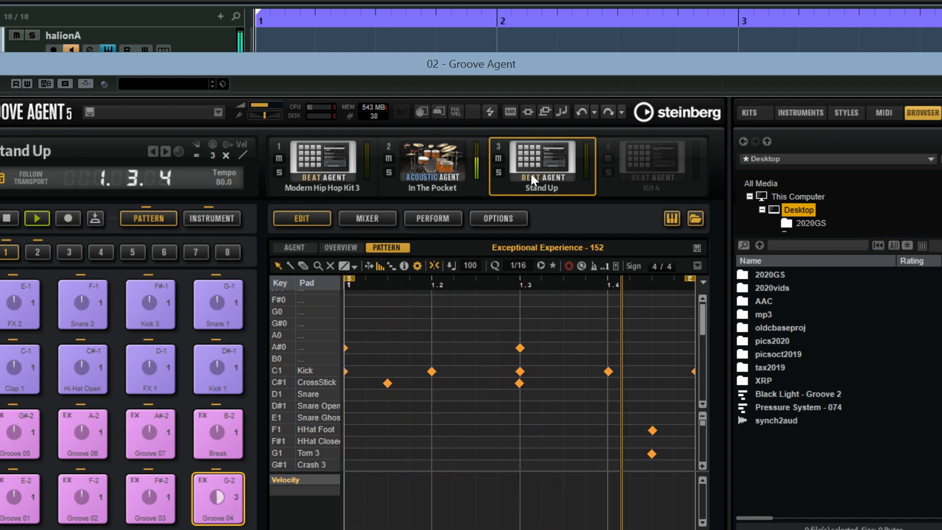
pyautogui.click(457, 167)
pyautogui.click(339, 247)
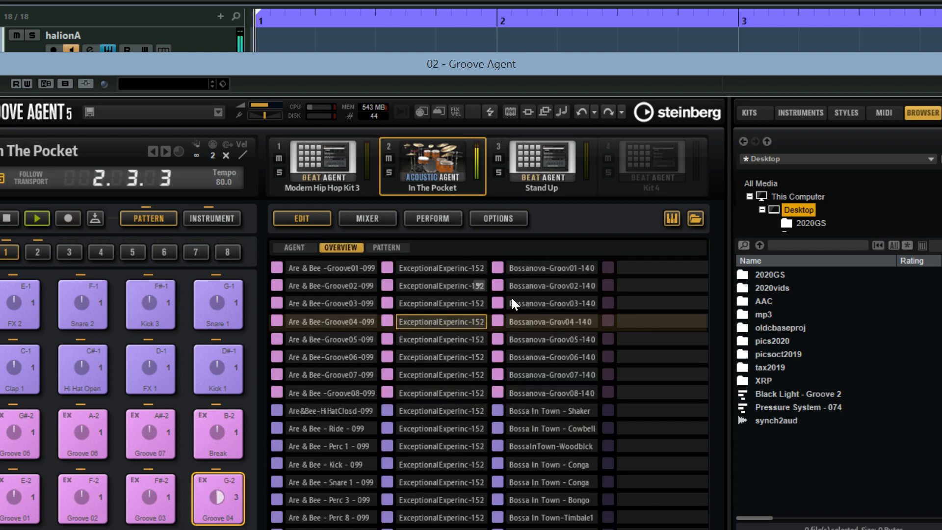
pyautogui.click(548, 177)
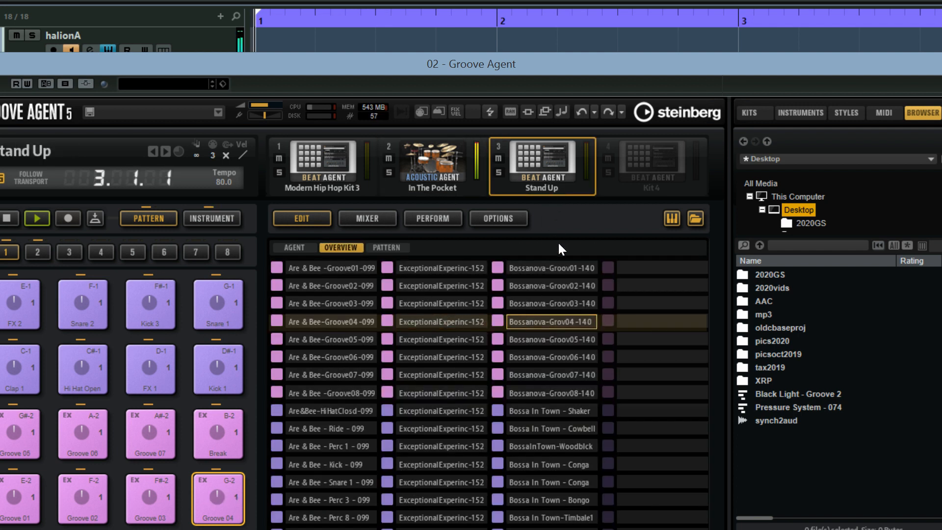
pyautogui.doubleClick(568, 287)
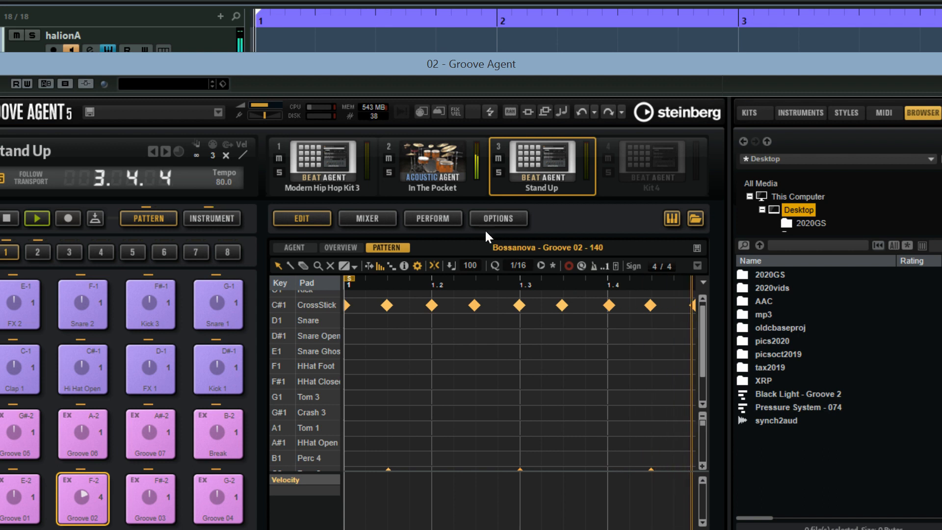
# Switch to Modern Hip Hop Kit 3 and view its Are & Bee - Groove 01 - 099 pattern in the pattern editor.
pyautogui.click(449, 172)
pyautogui.click(319, 161)
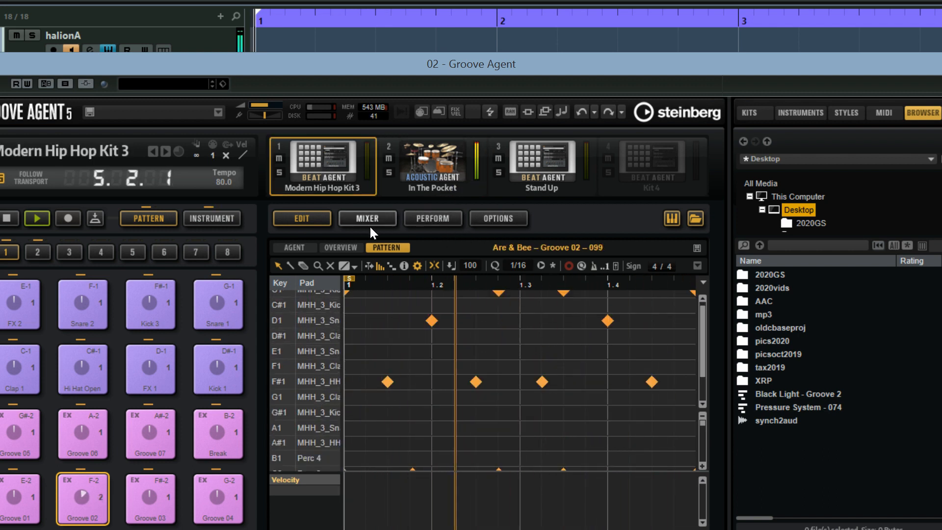
pyautogui.click(332, 247)
pyautogui.doubleClick(337, 268)
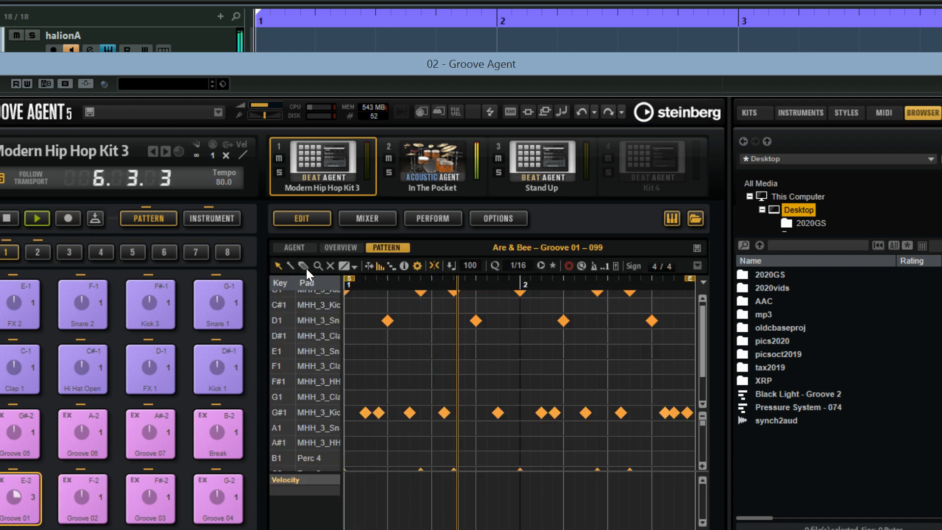
# In pad group 2, view Modern Hip Hop Kit 3's 4am - Fill - 128 pattern and select its 4am - Intro - 128 pattern.
pyautogui.click(40, 252)
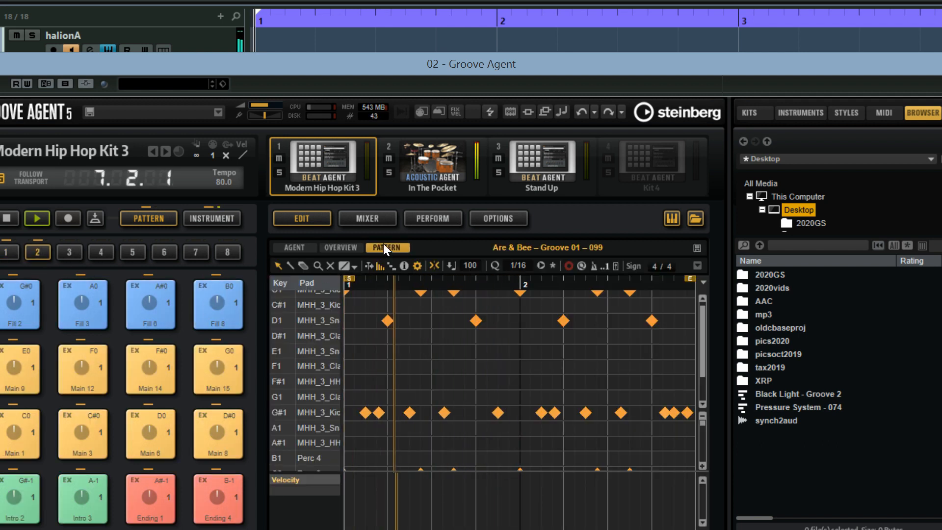
pyautogui.click(375, 219)
pyautogui.click(310, 219)
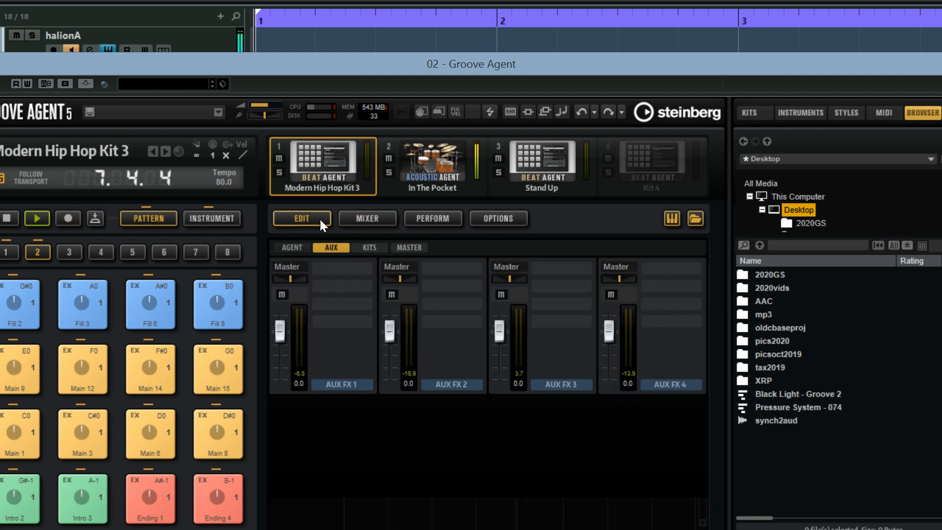
pyautogui.click(333, 244)
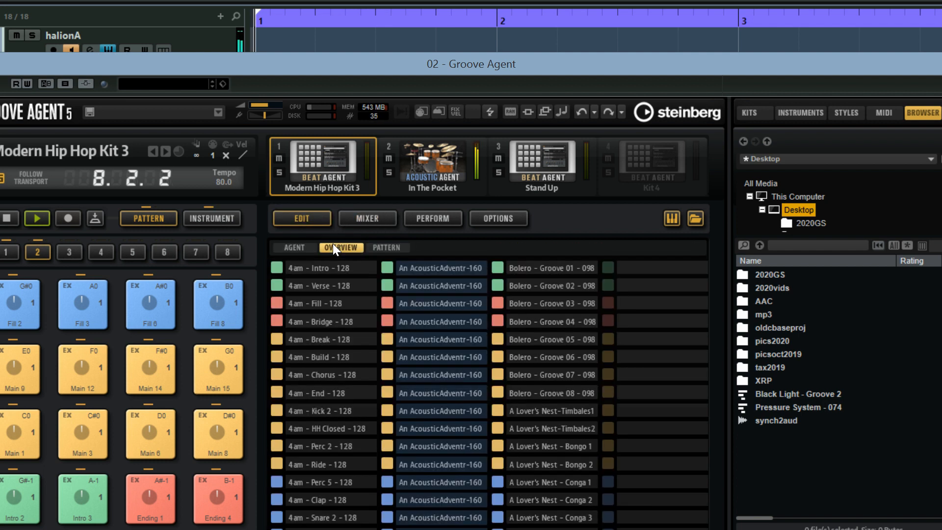
pyautogui.doubleClick(337, 302)
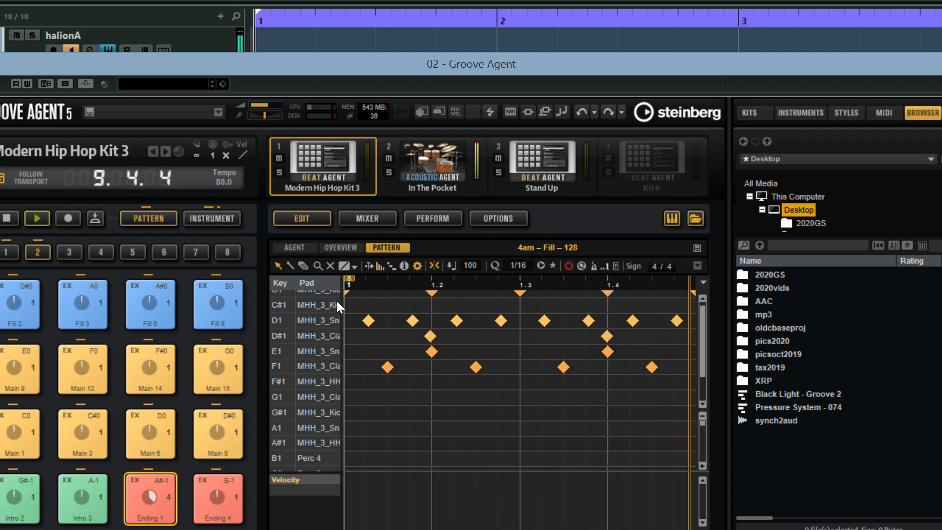
pyautogui.click(341, 246)
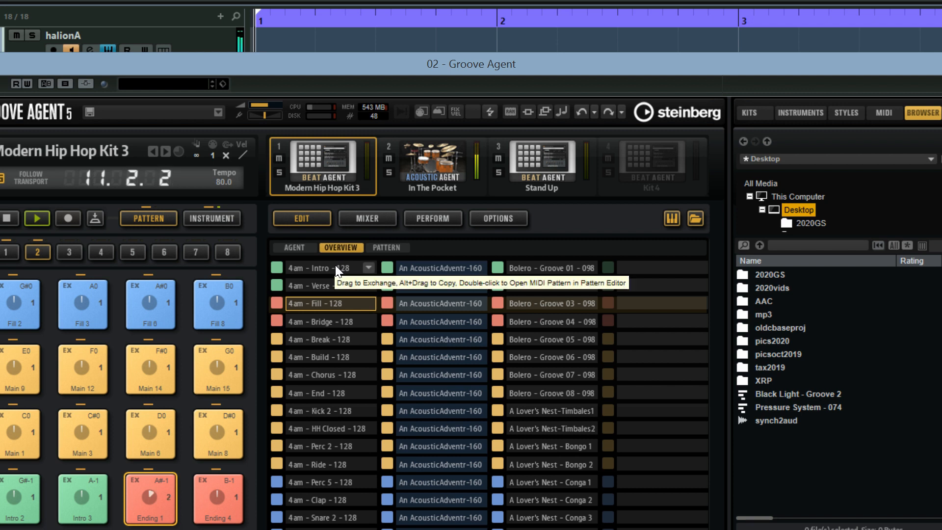
pyautogui.click(335, 269)
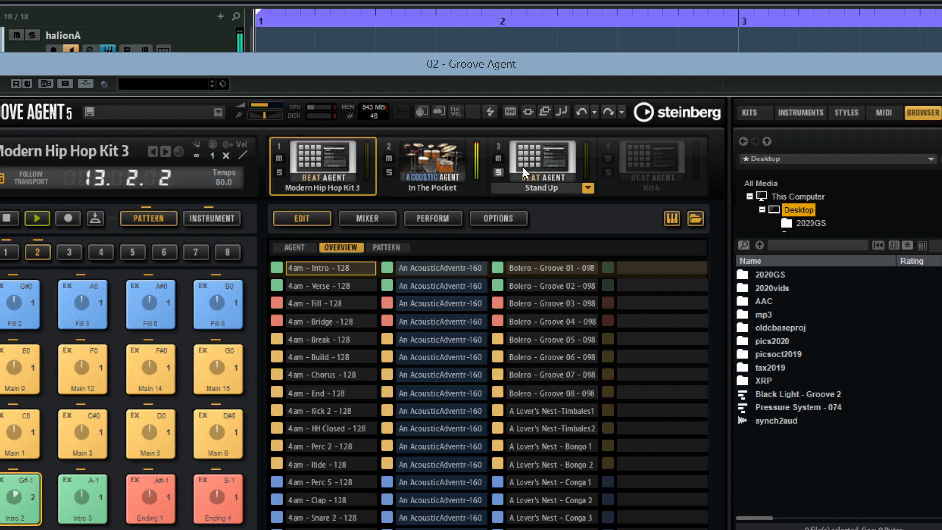
# Set the kit mixer levels to 2.1 for Modern Hip Hop Kit 3, -5.9 for In The Pocket and -1.8 for Stand Up.
pyautogui.click(378, 218)
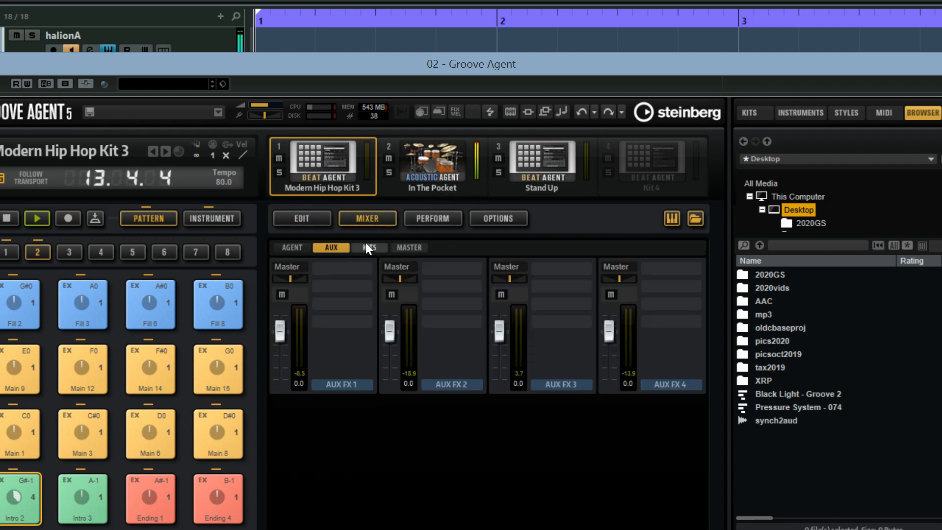
pyautogui.click(362, 243)
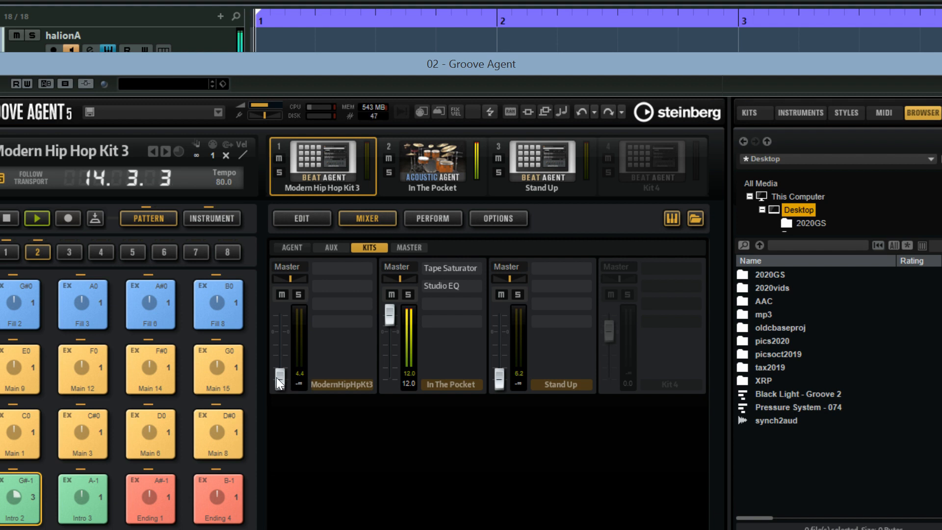
pyautogui.moveTo(278, 378); pyautogui.dragTo(280, 326)
pyautogui.moveTo(498, 379); pyautogui.dragTo(500, 333)
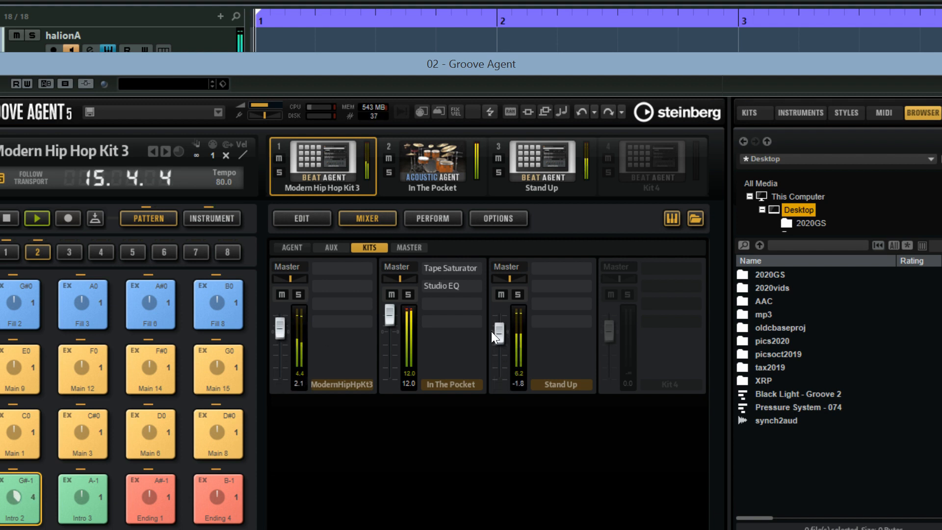
pyautogui.moveTo(388, 317); pyautogui.dragTo(390, 328)
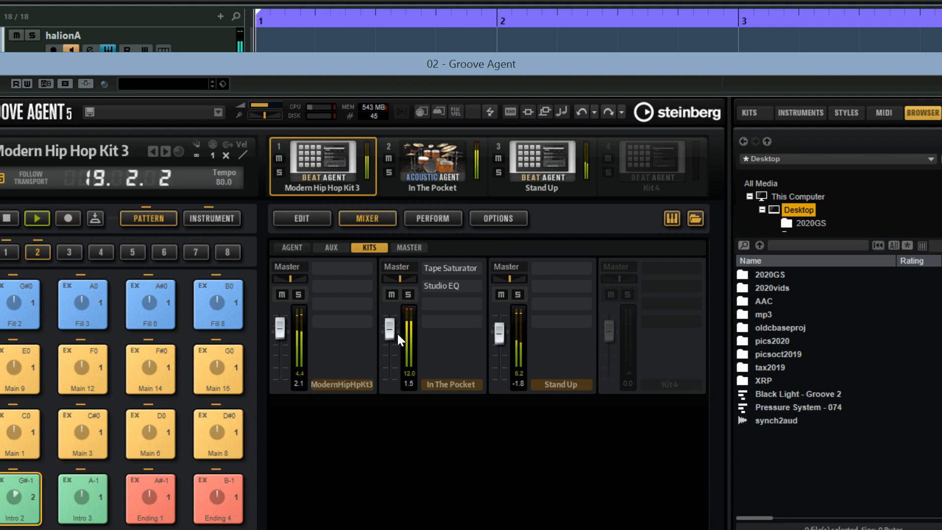
pyautogui.moveTo(398, 333); pyautogui.dragTo(391, 338)
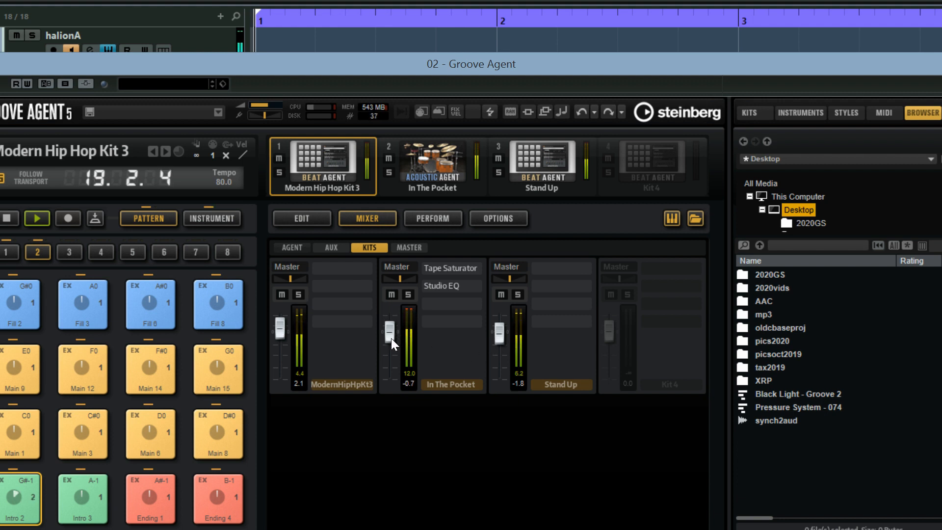
# Select the In The Pocket kit and show its pattern assignments in the overview.
pyautogui.click(452, 169)
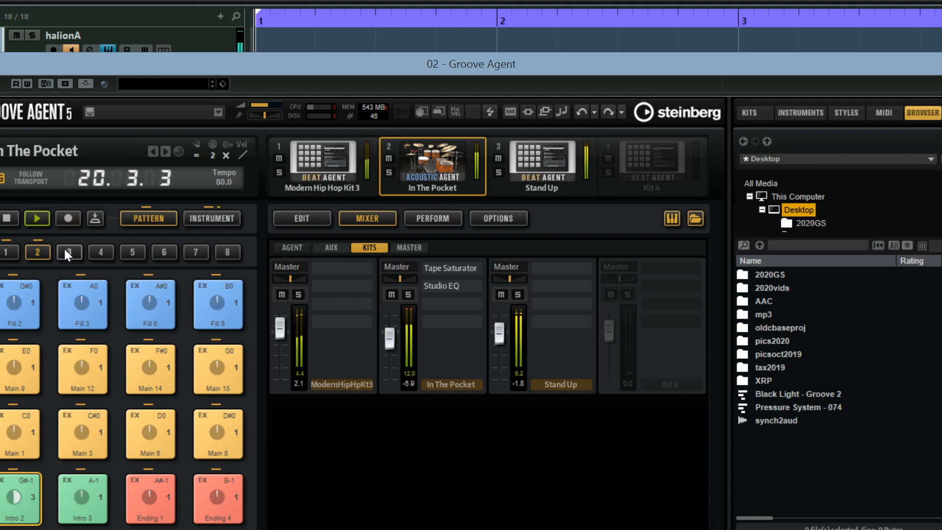
pyautogui.click(307, 216)
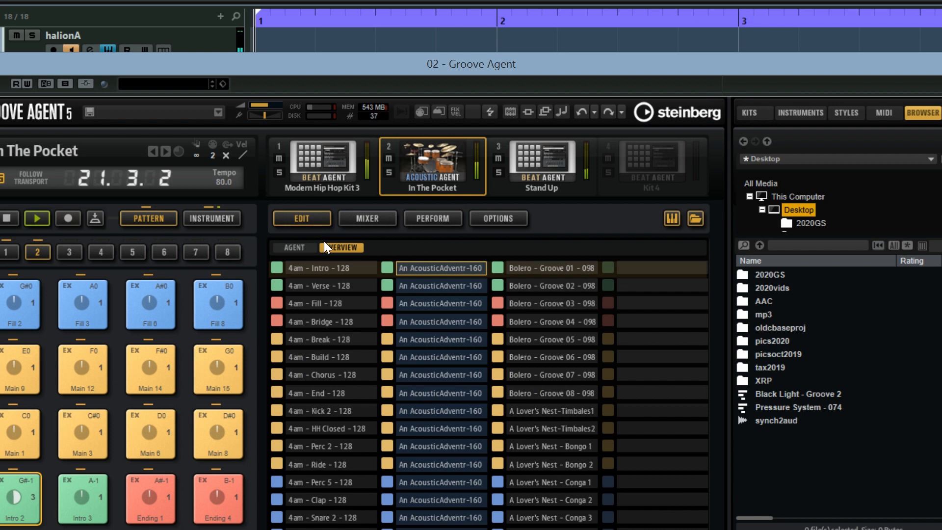
# View In The Pocket's An Acoustic Adventure - 160 style settings and Stand Up's Bolero - Groove 03 - 098 pattern.
pyautogui.click(296, 246)
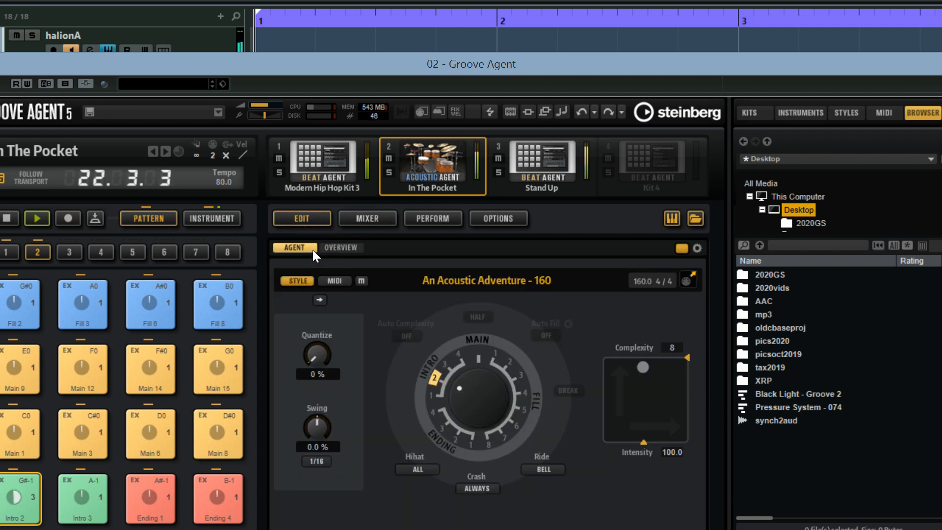
pyautogui.click(341, 248)
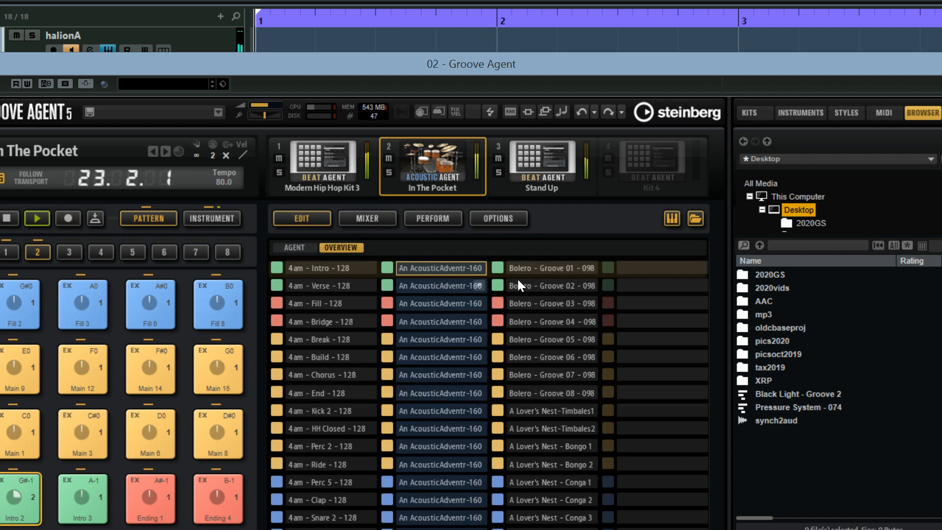
pyautogui.click(540, 163)
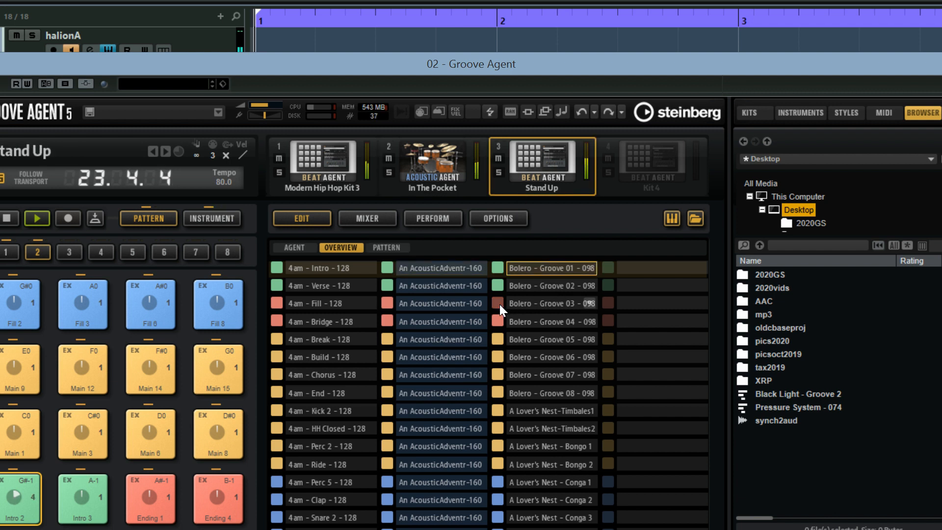
pyautogui.doubleClick(531, 303)
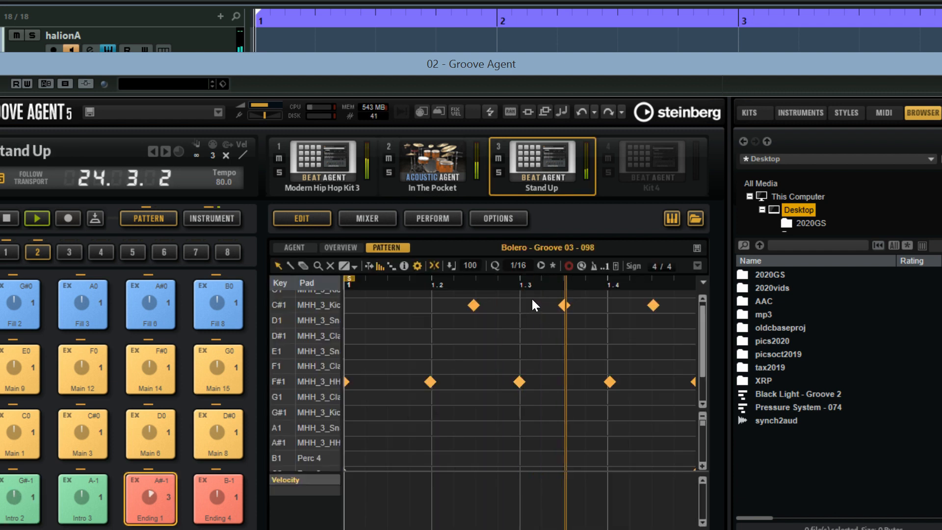
# Switch to Modern Hip Hop Kit 3, check its mixer buses, and play its 4am - Break - 128 pattern in the pattern editor.
pyautogui.click(328, 173)
pyautogui.click(365, 219)
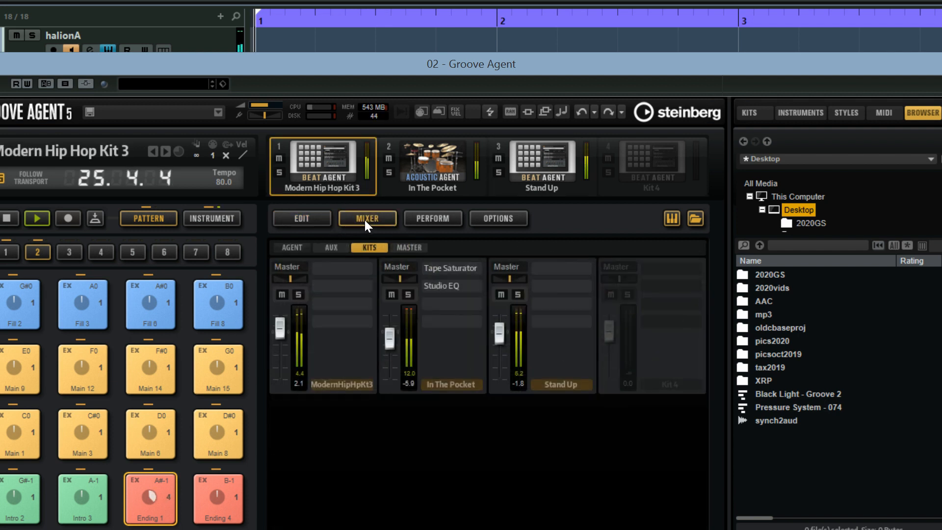
pyautogui.click(296, 248)
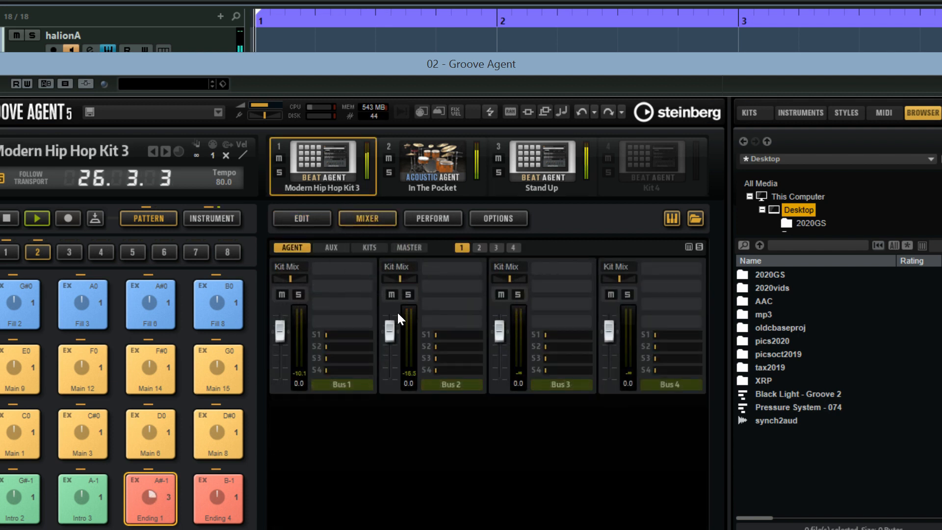
pyautogui.click(312, 217)
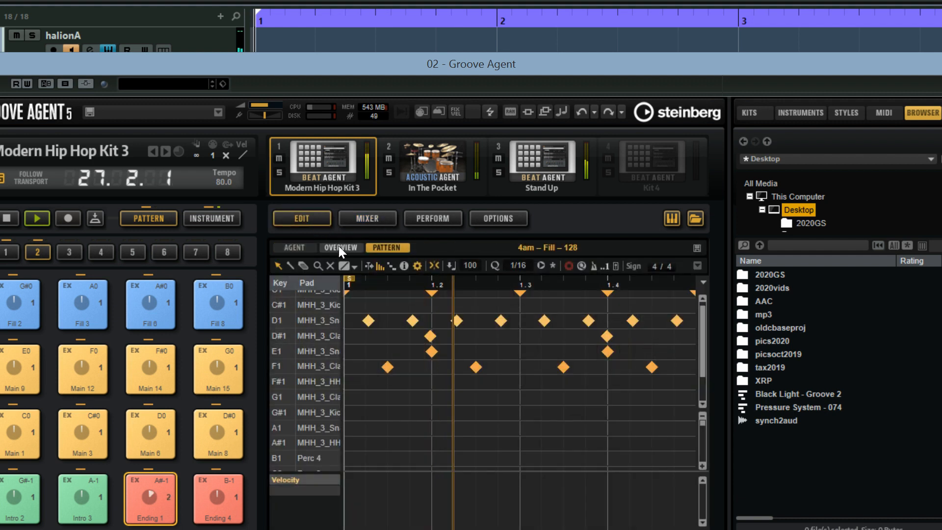
pyautogui.click(341, 248)
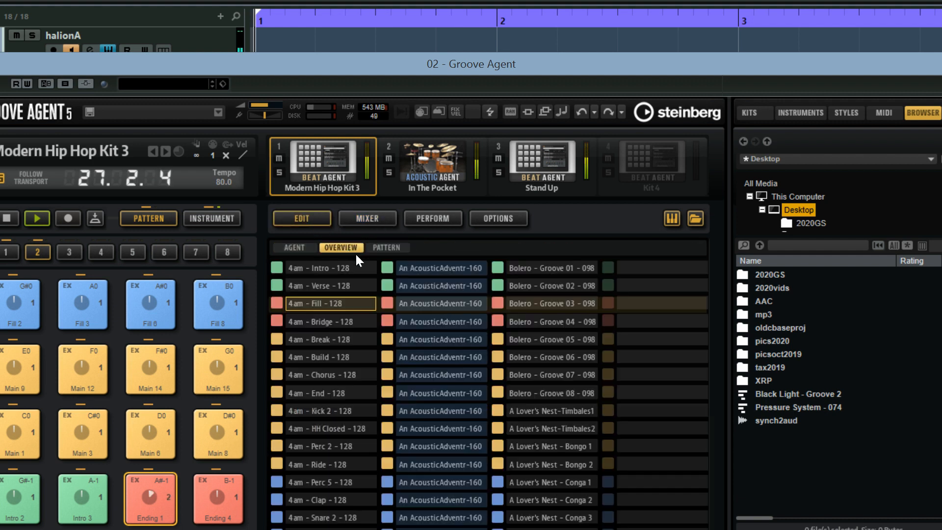
pyautogui.doubleClick(328, 340)
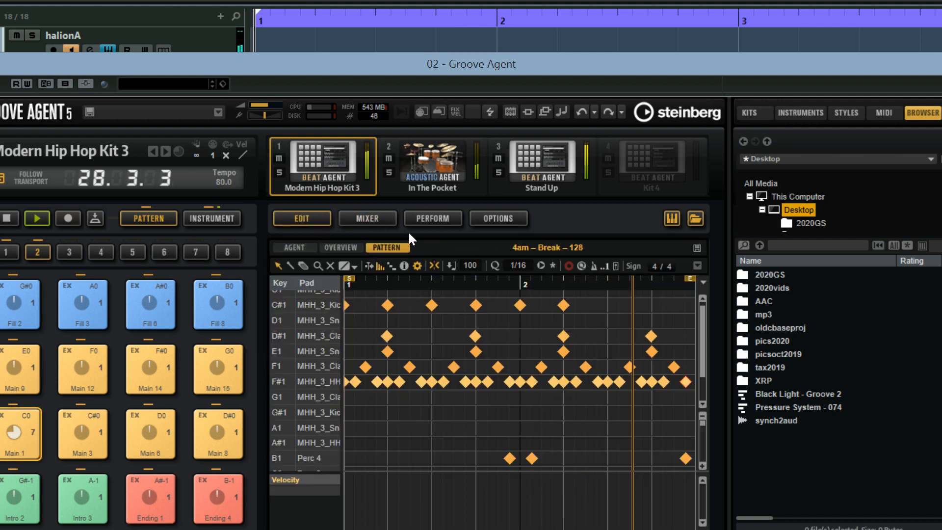
# Select the Stand Up kit and insert a Multi Delay in the first effect slot of its kit mixer channel.
pyautogui.click(387, 222)
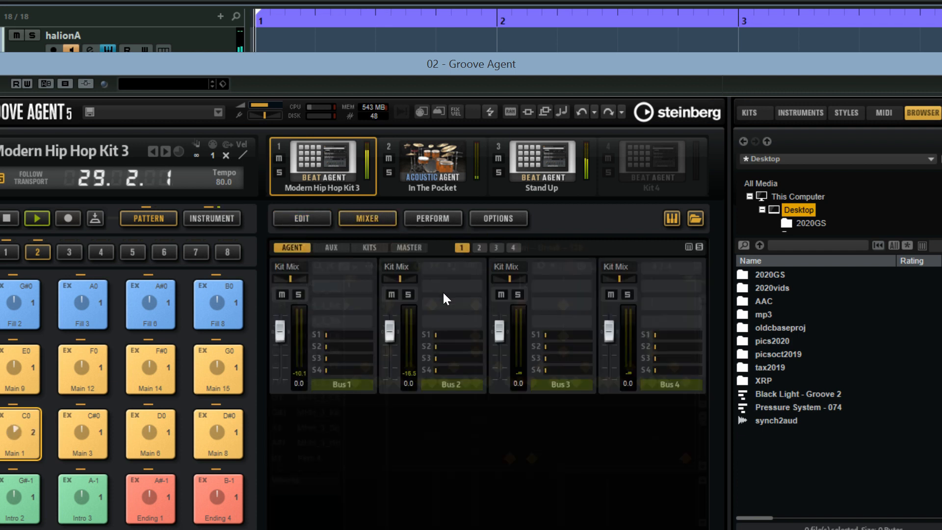
pyautogui.moveTo(390, 328)
pyautogui.mouseDown()
pyautogui.moveTo(390, 367)
pyautogui.moveTo(390, 339)
pyautogui.mouseUp()
pyautogui.click(534, 169)
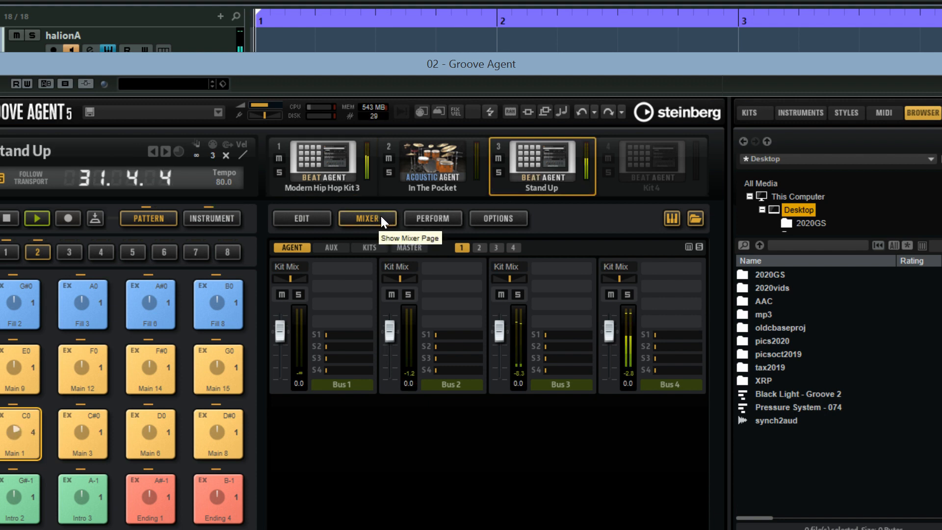
pyautogui.click(376, 246)
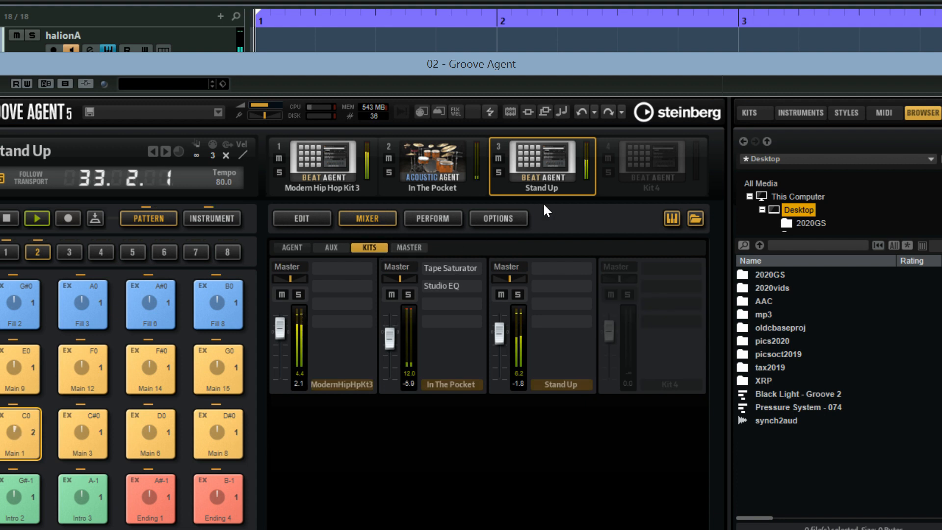
pyautogui.click(585, 268)
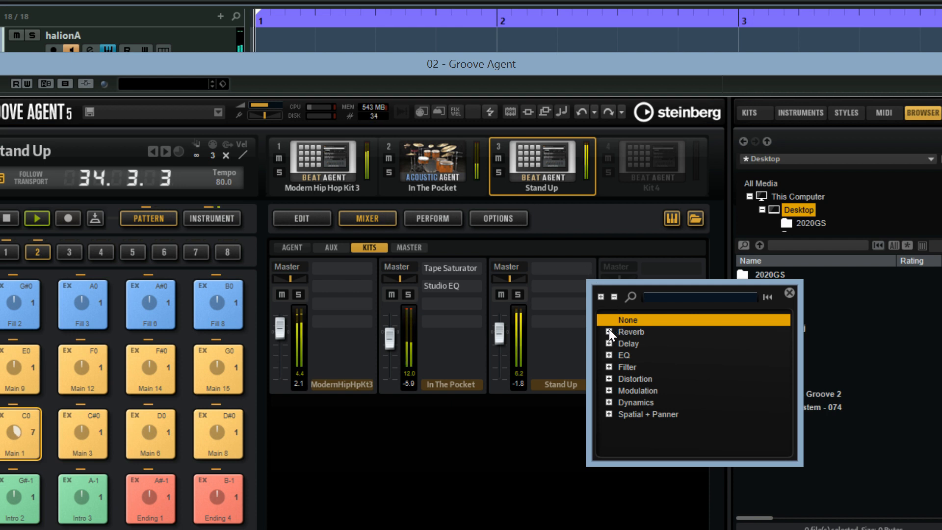
pyautogui.click(608, 342)
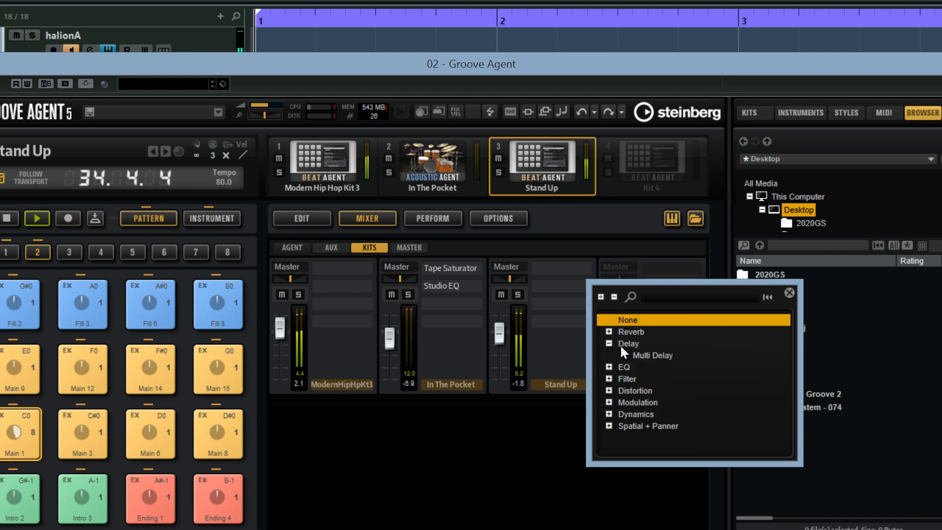
pyautogui.click(649, 354)
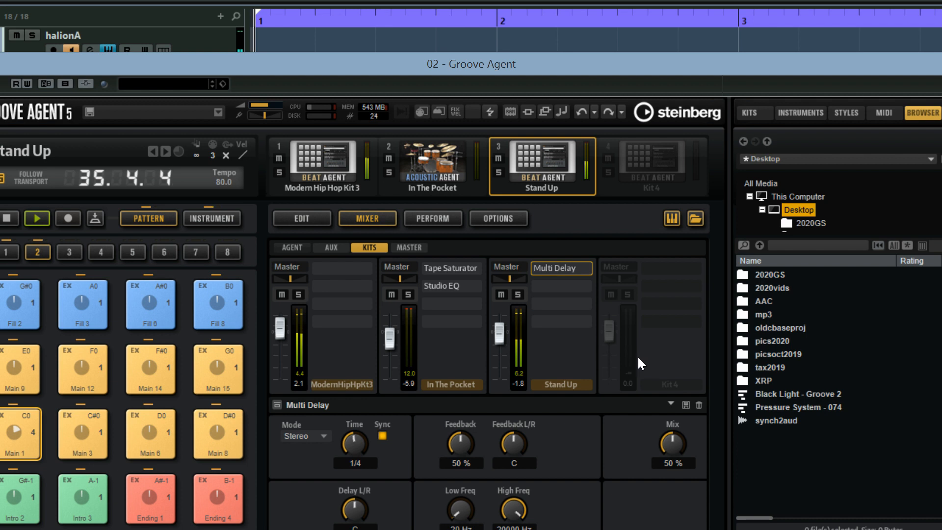
# Set the Multi Delay to 100% feedback, Feedback L/R Rx0.32, High Freq 6415 Hz, Low Freq 733 Hz and Delay L/R Rx0.27.
pyautogui.moveTo(461, 455); pyautogui.dragTo(485, 386)
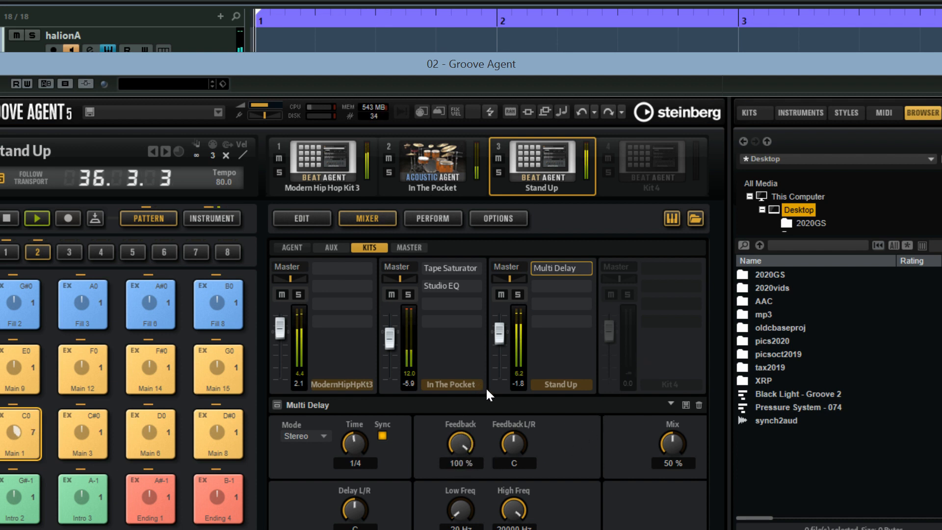
pyautogui.moveTo(523, 449); pyautogui.dragTo(546, 451)
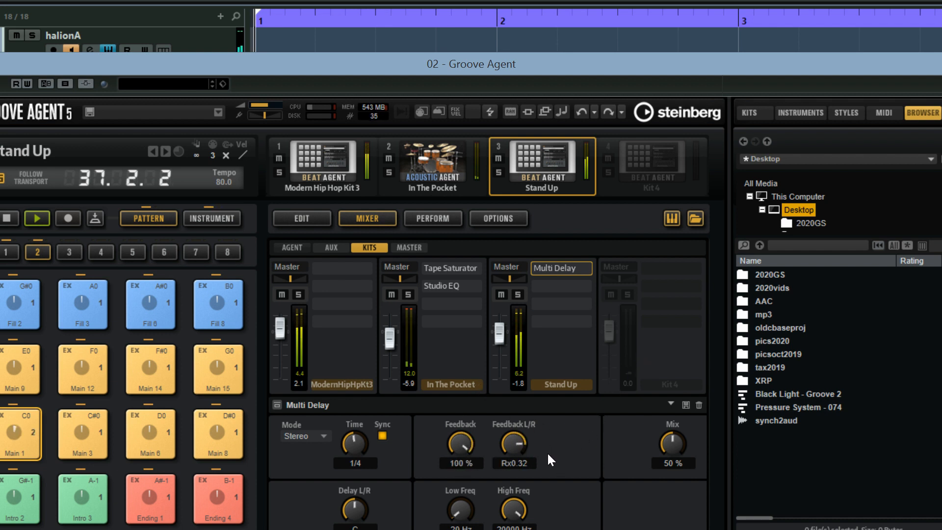
pyautogui.moveTo(525, 505); pyautogui.dragTo(525, 529)
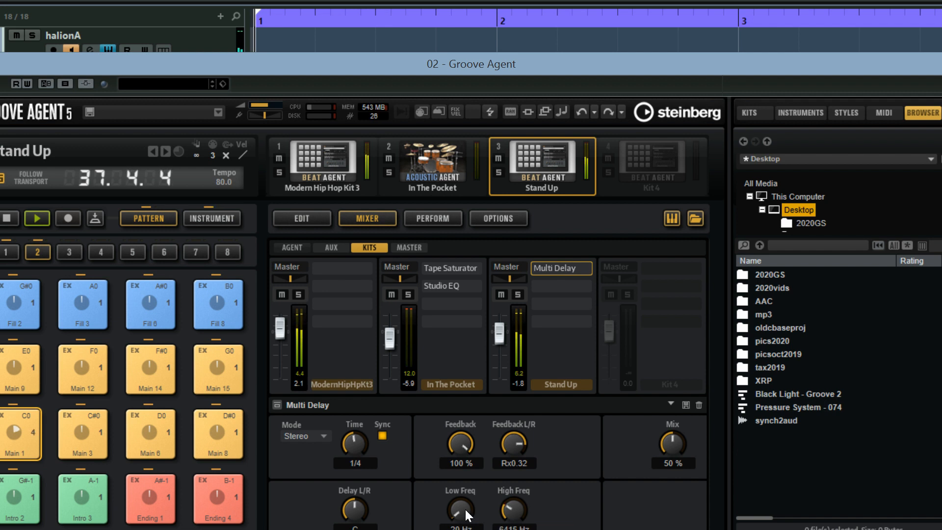
pyautogui.moveTo(464, 508); pyautogui.dragTo(478, 448)
pyautogui.moveTo(361, 521); pyautogui.dragTo(358, 490)
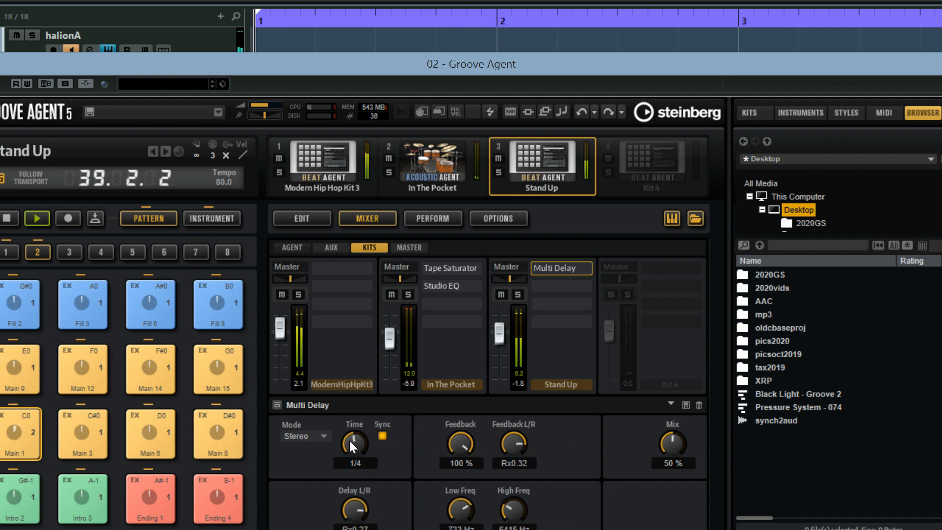
# Set the Multi Delay's synced time to 1/16D, its mix to 100% and its Low Freq to 609 Hz.
pyautogui.moveTo(350, 441); pyautogui.dragTo(346, 469)
pyautogui.click(384, 436)
pyautogui.click(383, 438)
pyautogui.moveTo(357, 450); pyautogui.dragTo(357, 409)
pyautogui.moveTo(678, 433); pyautogui.dragTo(702, 333)
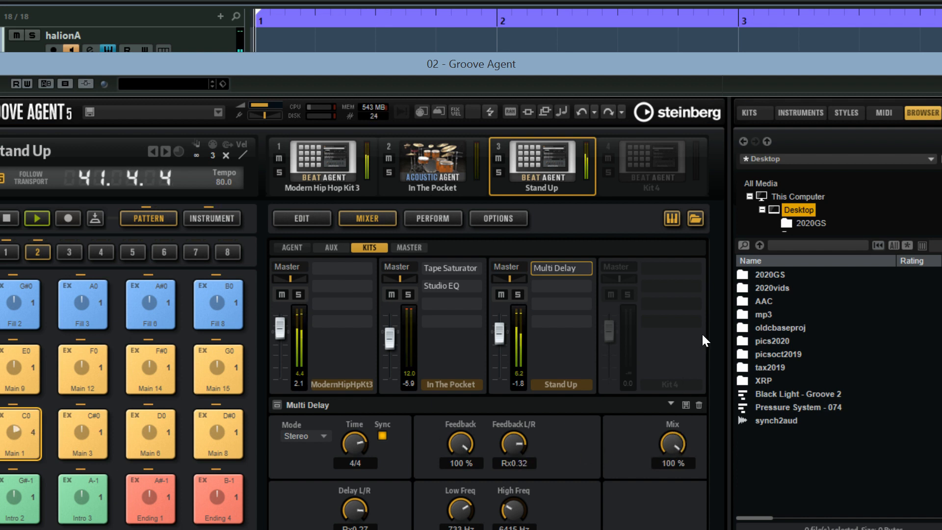
pyautogui.moveTo(349, 440); pyautogui.dragTo(363, 520)
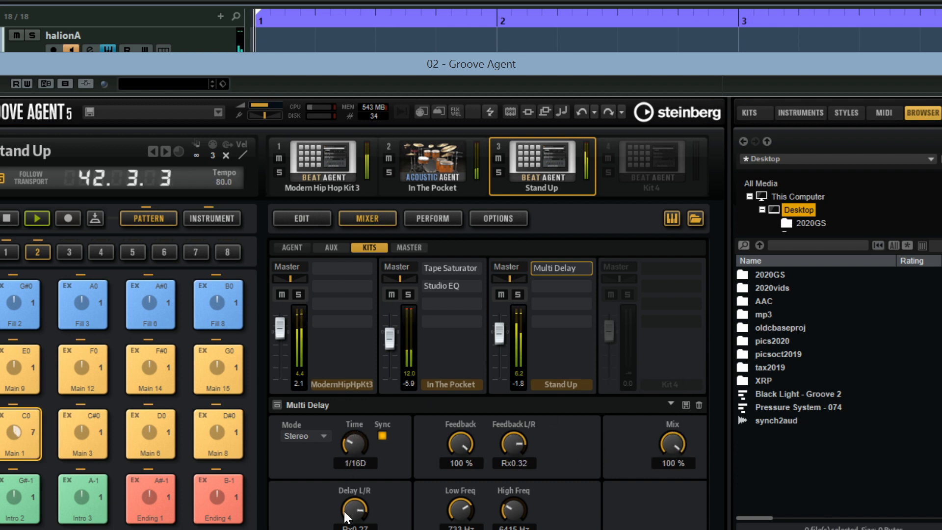
pyautogui.moveTo(349, 443); pyautogui.dragTo(360, 452)
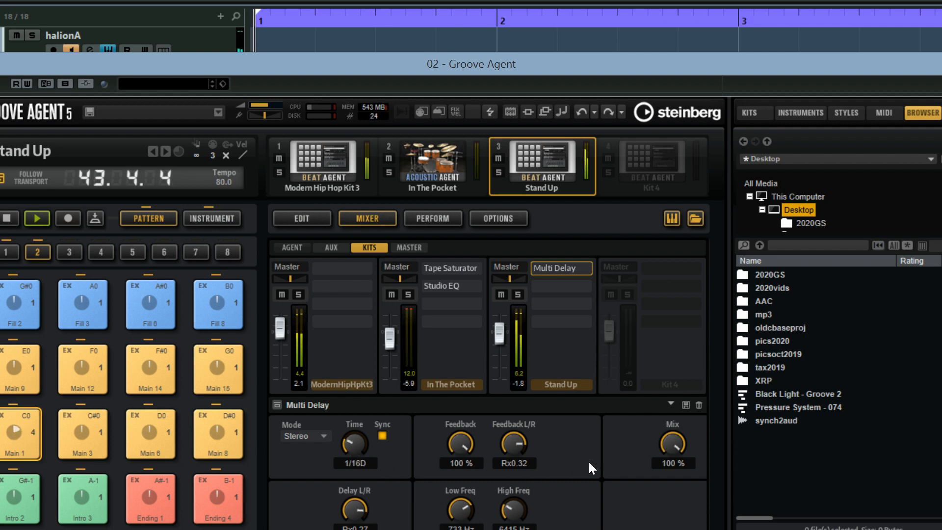
pyautogui.moveTo(461, 508); pyautogui.dragTo(458, 529)
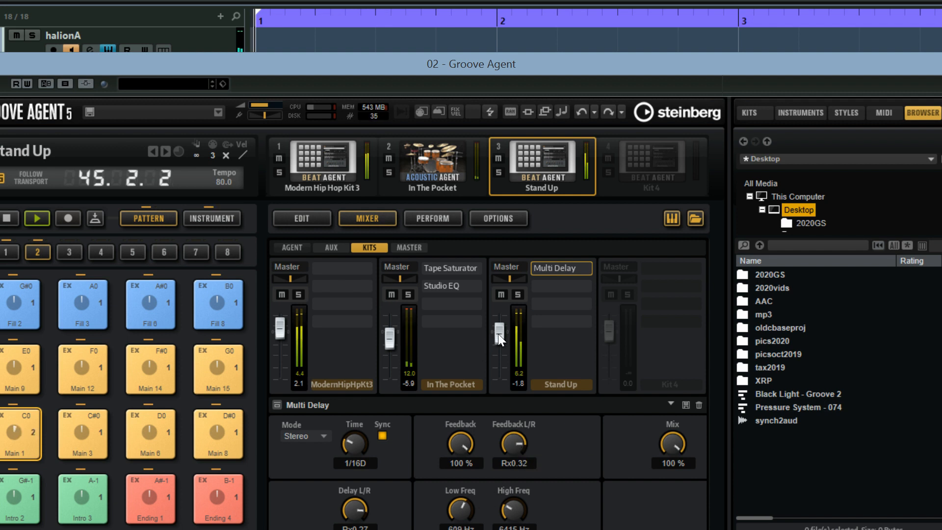
# Set the kit mixer levels to 3.2 for Stand Up and -16.1 for In The Pocket.
pyautogui.moveTo(498, 334); pyautogui.dragTo(501, 307)
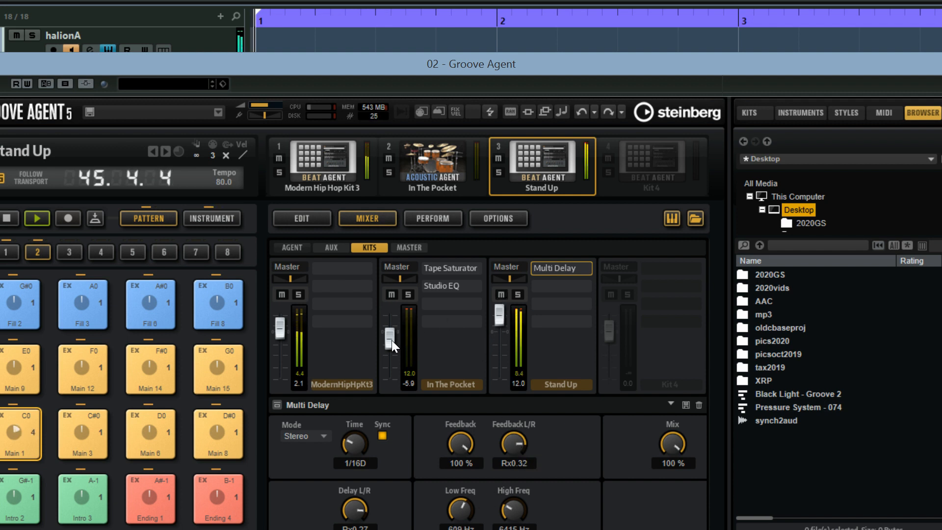
pyautogui.moveTo(391, 340); pyautogui.dragTo(391, 352)
pyautogui.moveTo(499, 319); pyautogui.dragTo(503, 328)
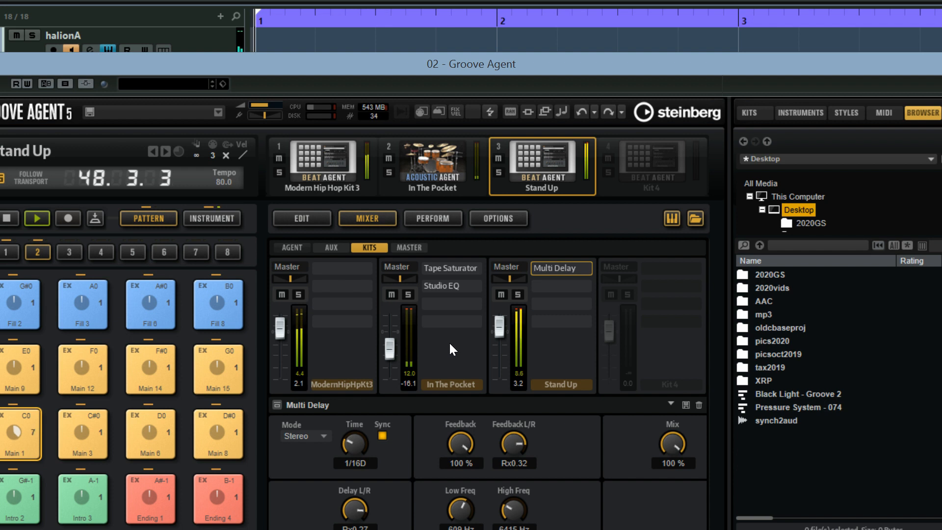
# Replace the Tape Saturator on In The Pocket's kit mixer channel with a Reverb.
pyautogui.click(446, 267)
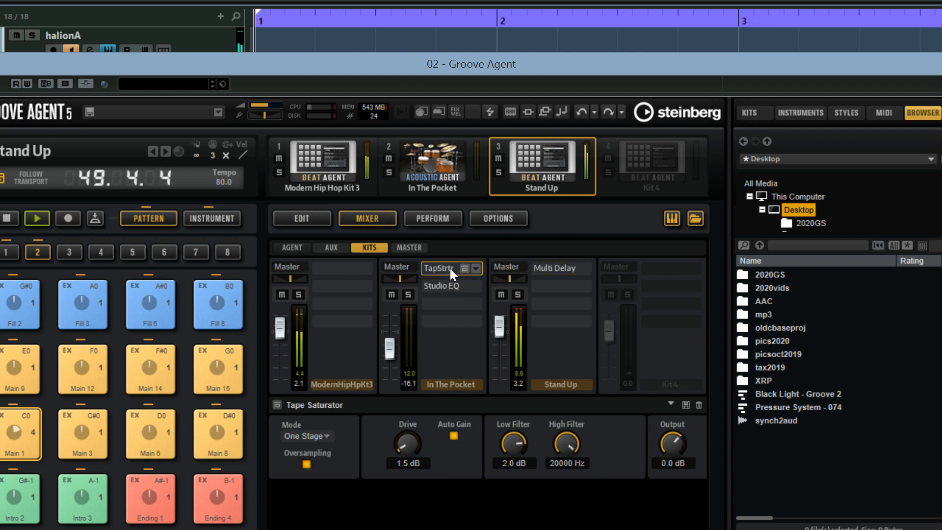
pyautogui.click(474, 269)
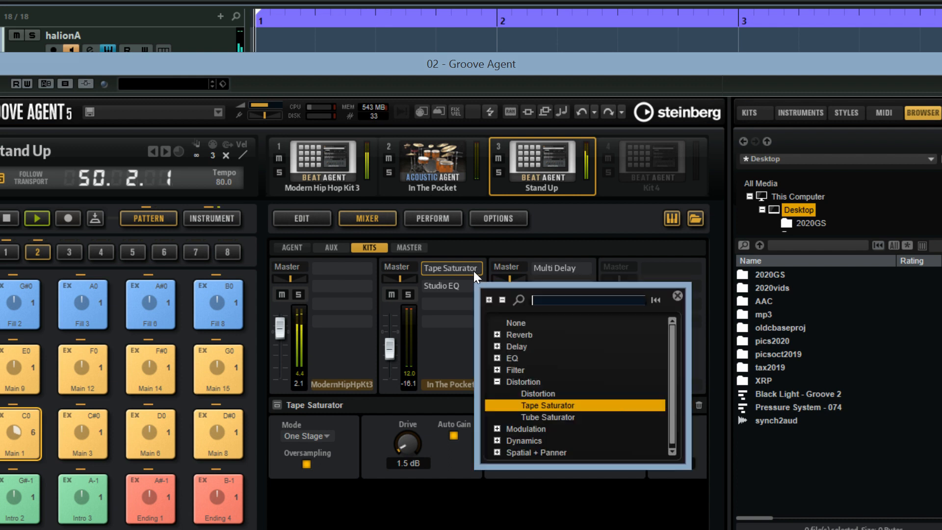
pyautogui.click(496, 334)
pyautogui.click(536, 358)
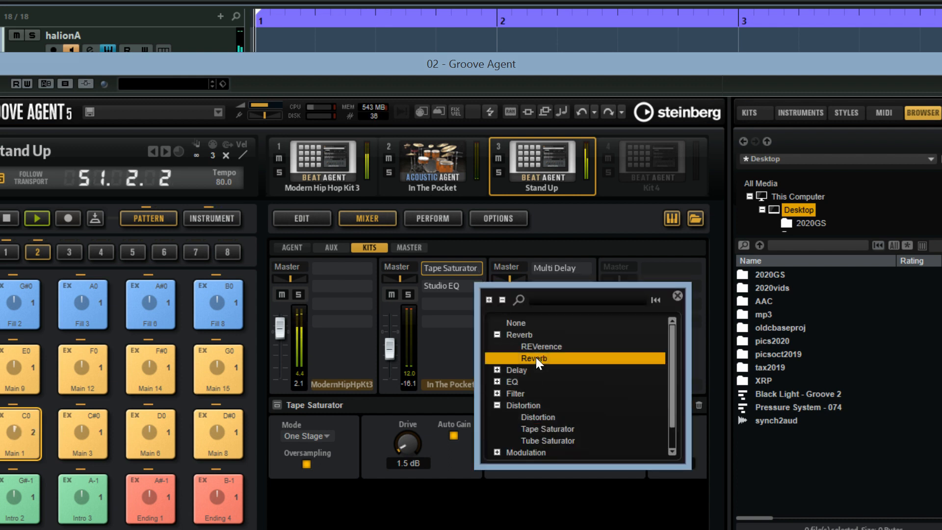
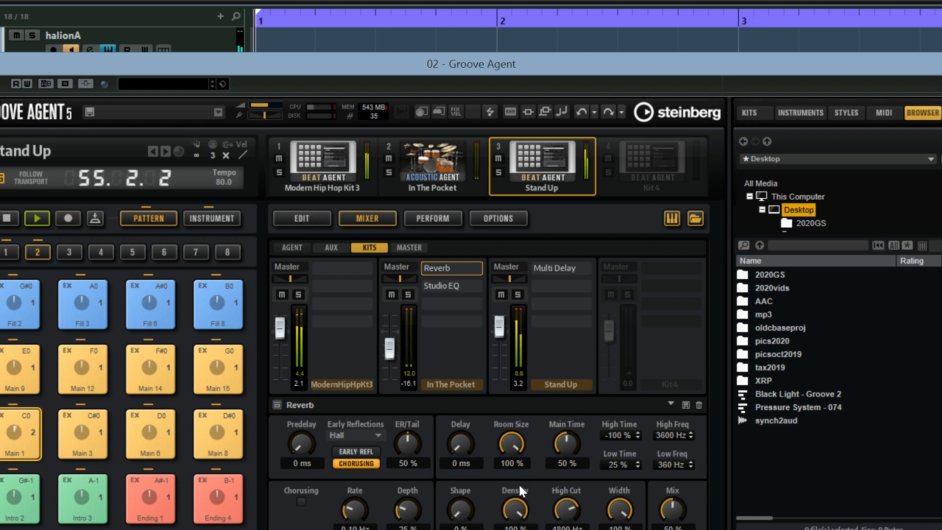
# Lower Stand Up fully, raise In The Pocket to 5.9, and turn the Reverb's mix up to maximum.
pyautogui.moveTo(506, 330); pyautogui.dragTo(501, 381)
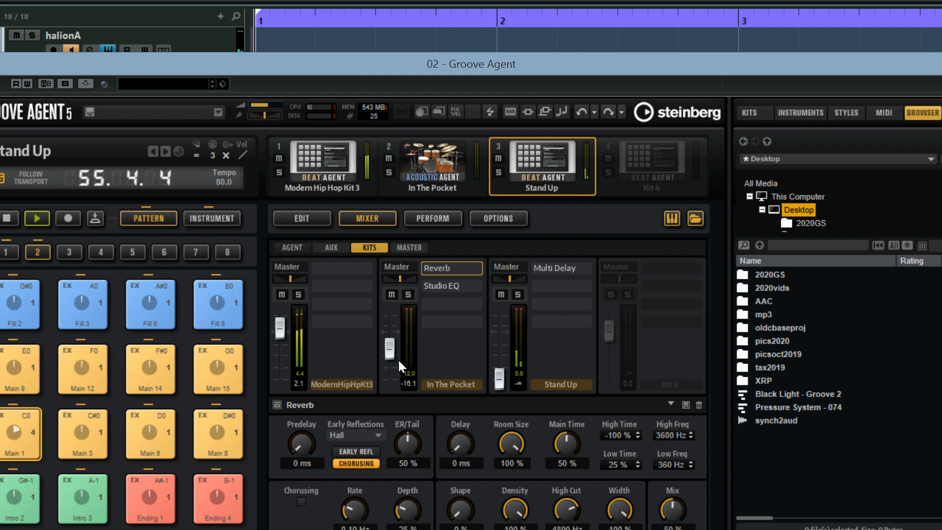
pyautogui.moveTo(397, 355); pyautogui.dragTo(399, 322)
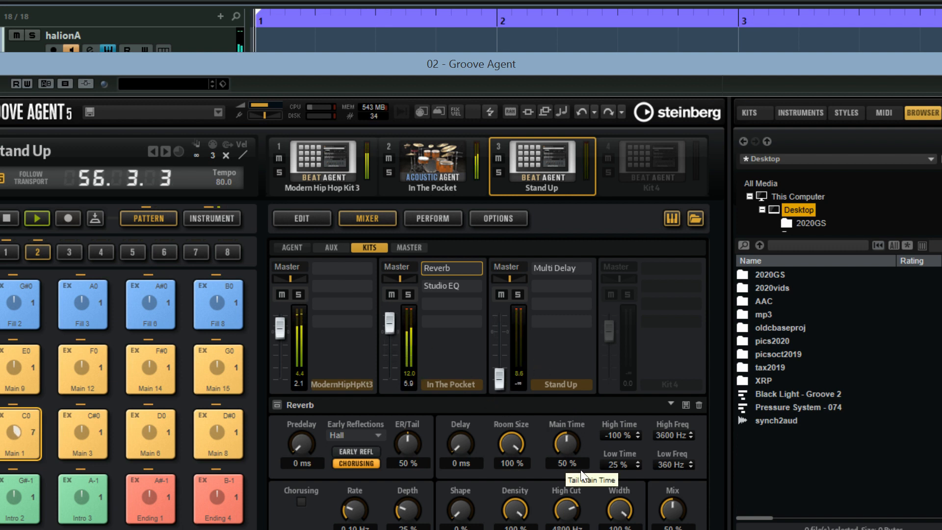
pyautogui.moveTo(675, 486); pyautogui.dragTo(701, 410)
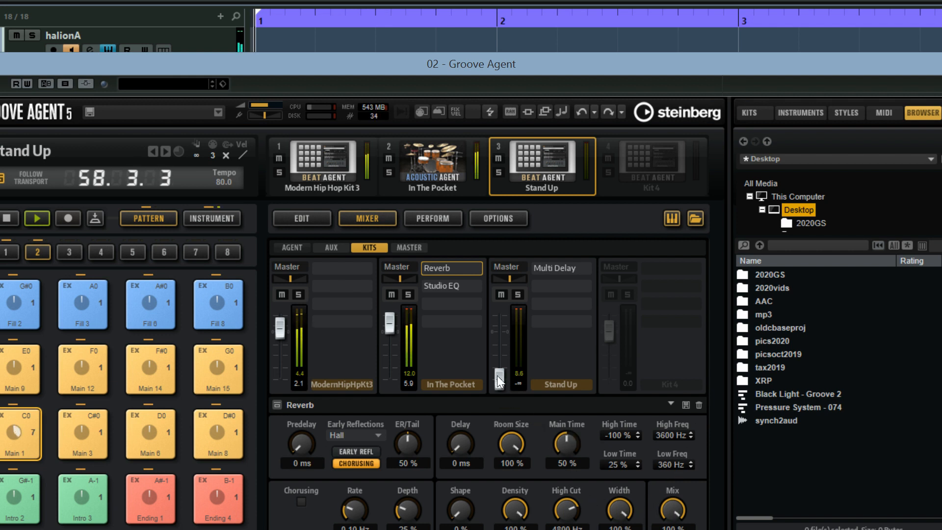
# Set the kit levels to 1.5 for Stand Up, 12.0 for Modern Hip Hop Kit 3 and 2.6 for In The Pocket, then select Modern Hip Hop Kit 3.
pyautogui.moveTo(496, 375); pyautogui.dragTo(499, 327)
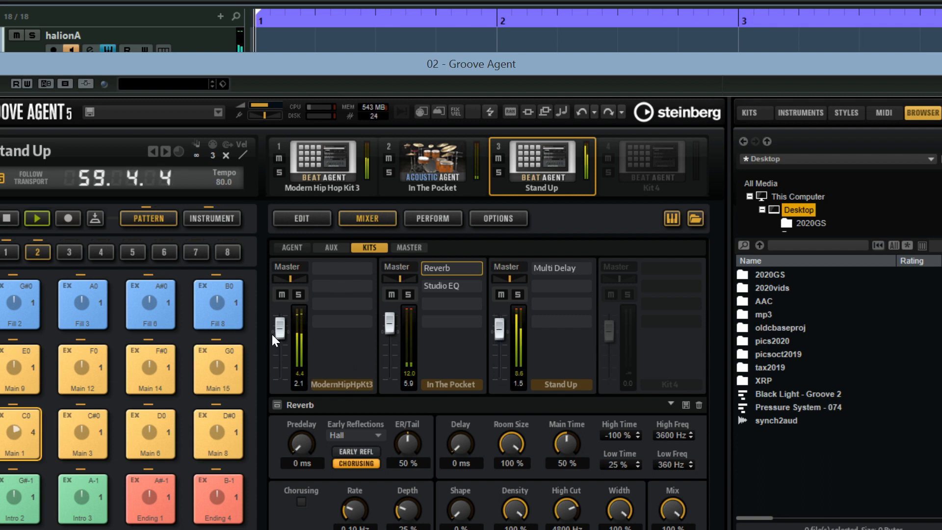
pyautogui.moveTo(280, 325); pyautogui.dragTo(288, 290)
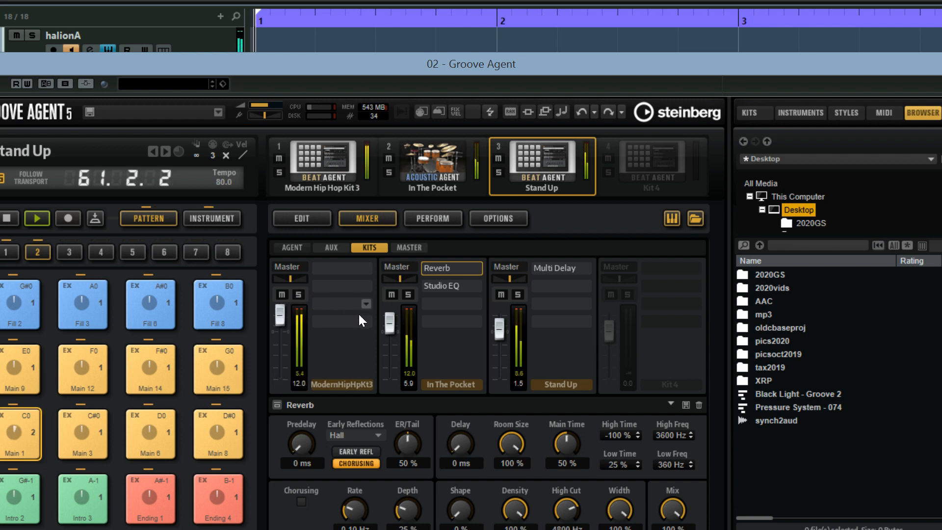
pyautogui.moveTo(388, 323)
pyautogui.mouseDown()
pyautogui.moveTo(390, 377)
pyautogui.moveTo(396, 326)
pyautogui.mouseUp()
pyautogui.rightClick(323, 163)
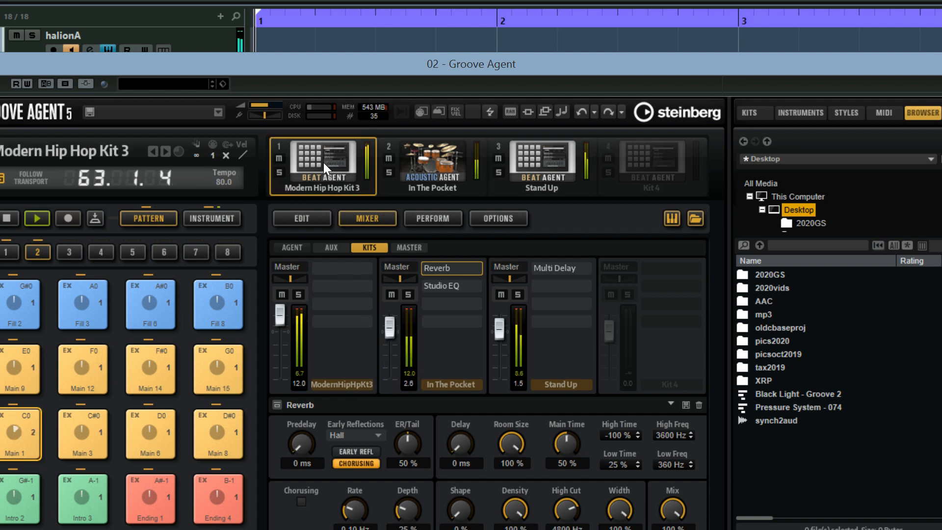
# Browse replacement programs for the Modern Hip Hop Kit 3 slot in the Groove Agent ONE set through Pop, Experimental, Electronica/Dance, Ambient/ChillOut and Alternative/Indie styles.
pyautogui.click(359, 174)
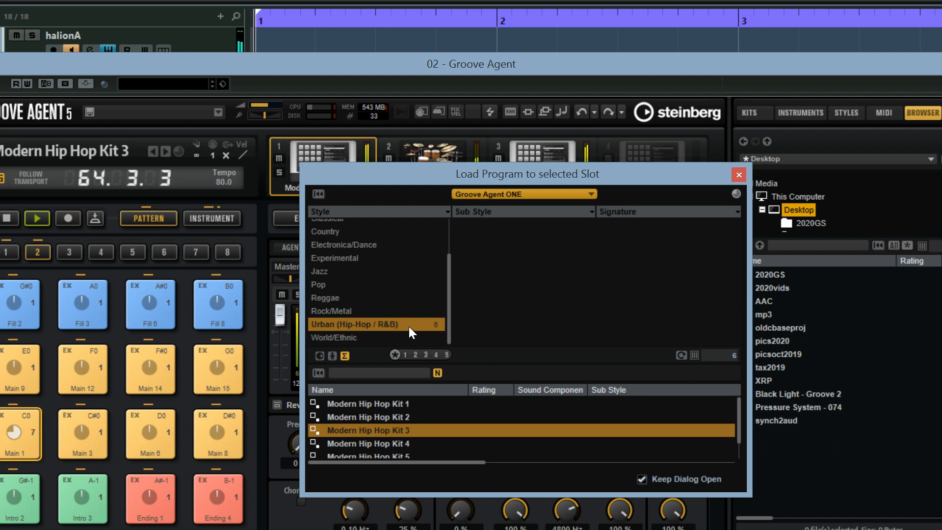
pyautogui.click(486, 194)
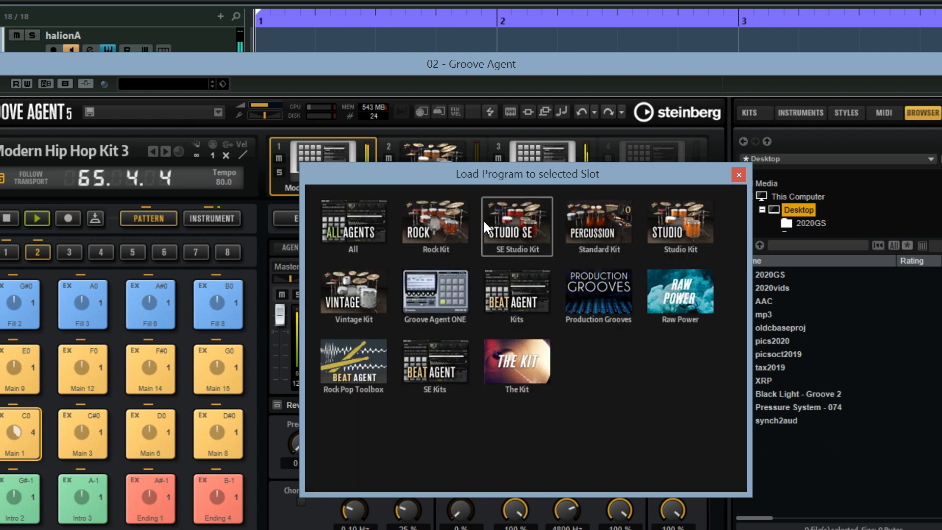
pyautogui.click(441, 290)
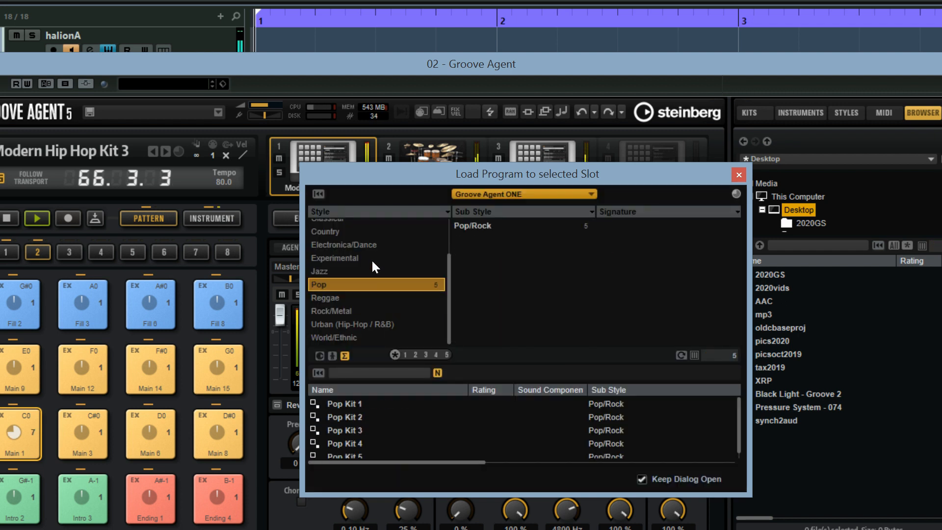
pyautogui.click(358, 258)
pyautogui.click(351, 244)
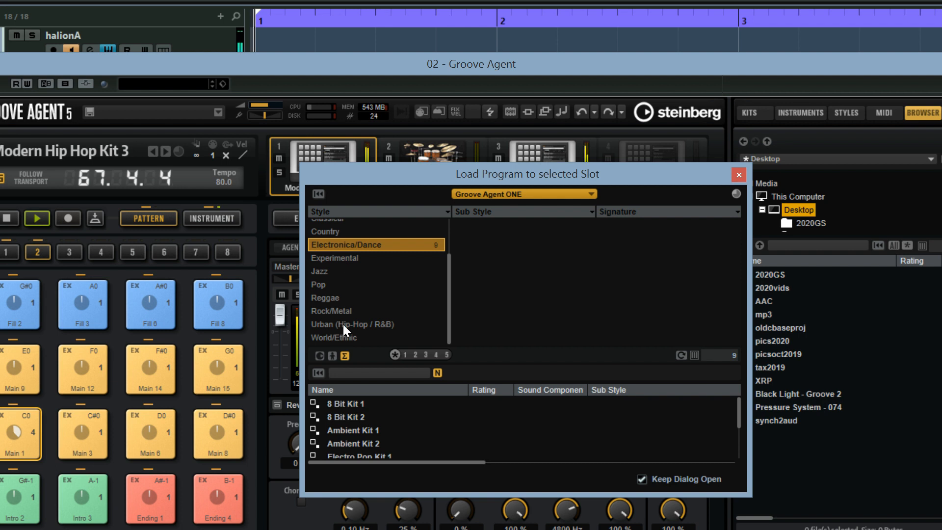
pyautogui.scroll(3, 341, 322)
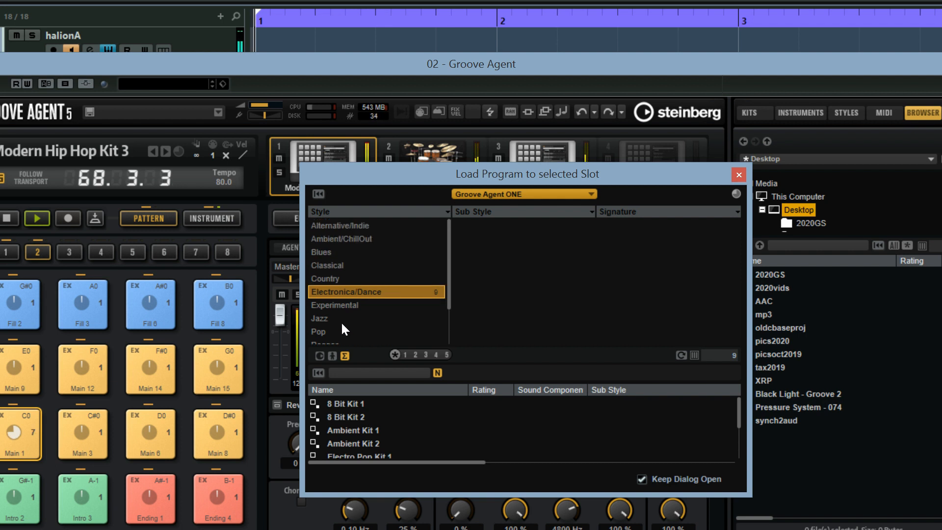
pyautogui.click(350, 239)
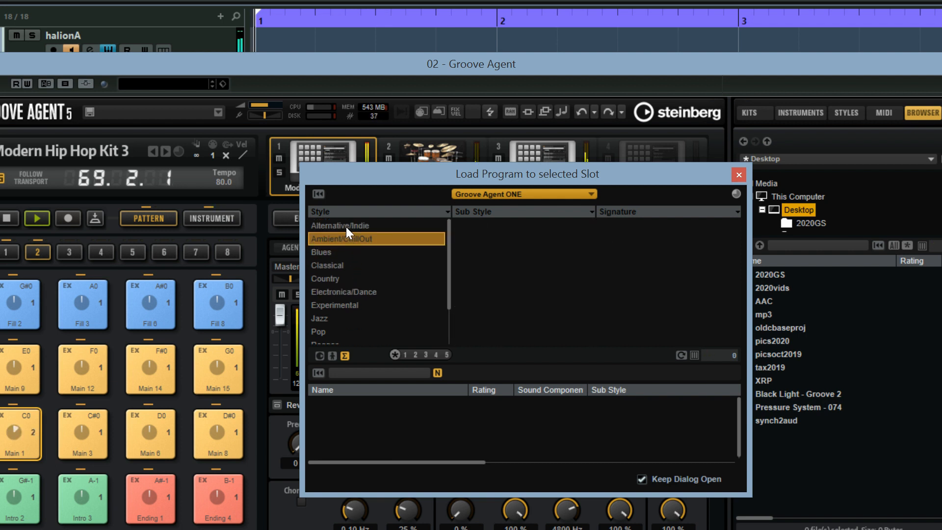
pyautogui.click(346, 227)
# Load Springlike into slot 1 from all instrument sets, filtered to Experimental style and Electronic Art Music sub style.
pyautogui.click(485, 193)
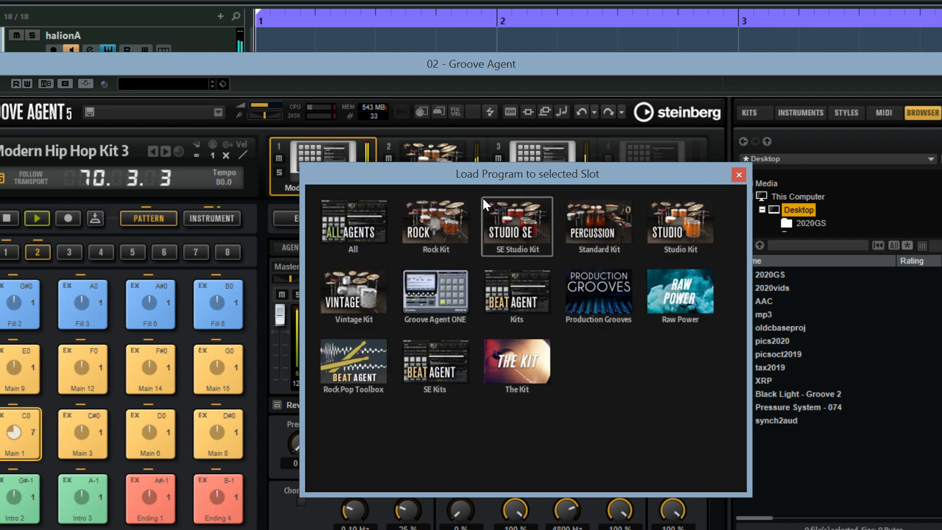
pyautogui.click(349, 221)
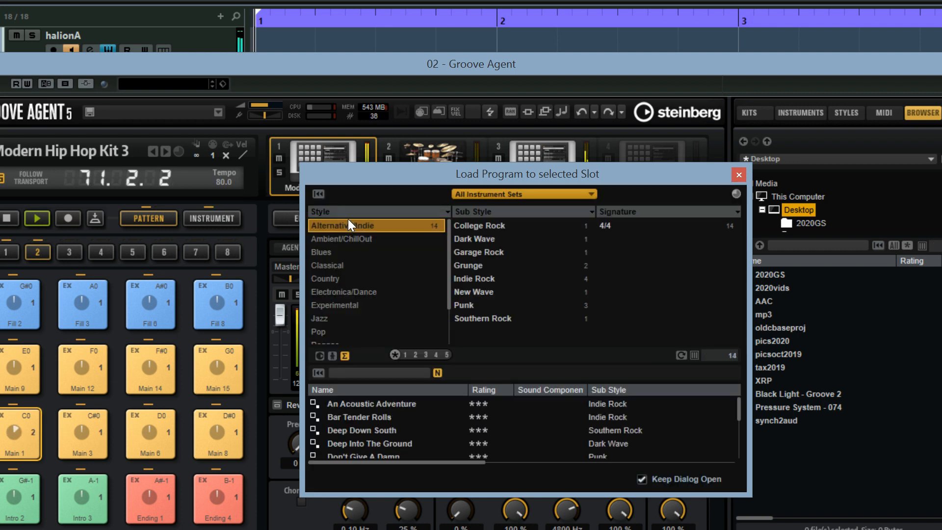
pyautogui.click(362, 292)
pyautogui.click(351, 302)
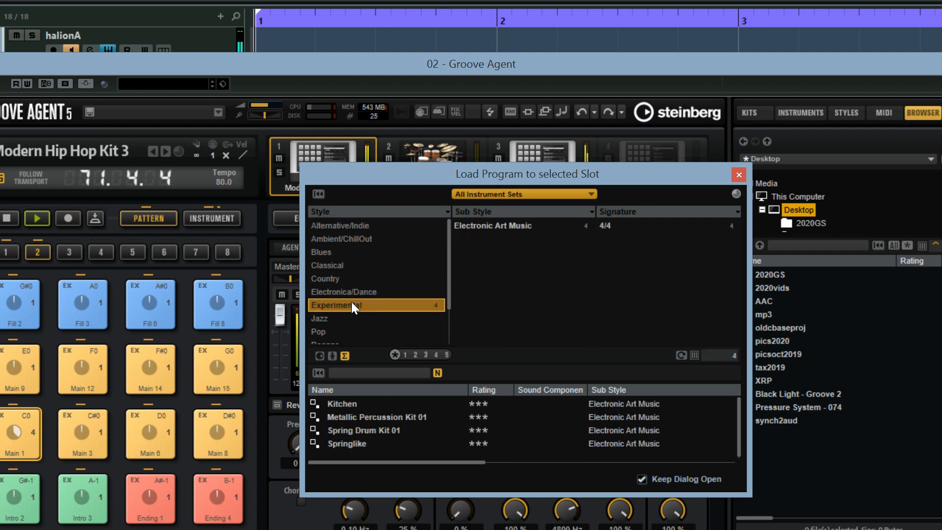
pyautogui.click(495, 226)
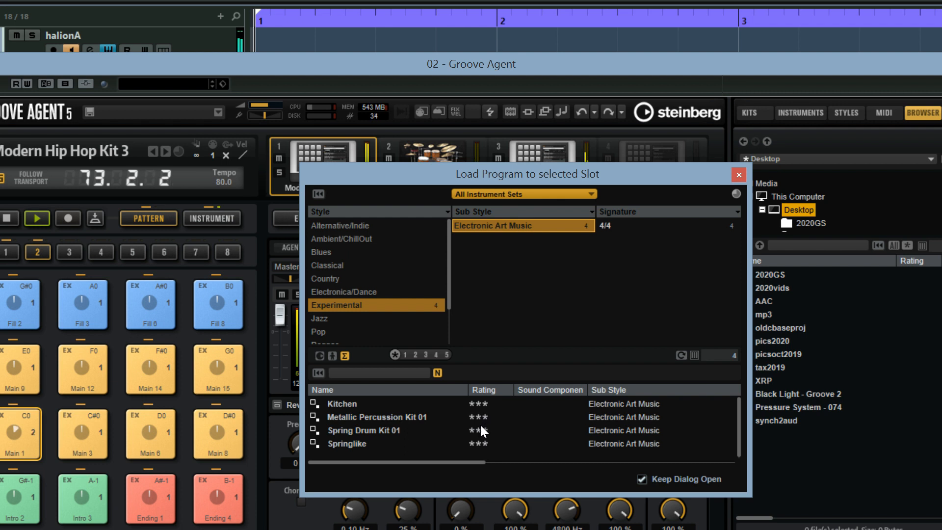
pyautogui.doubleClick(351, 441)
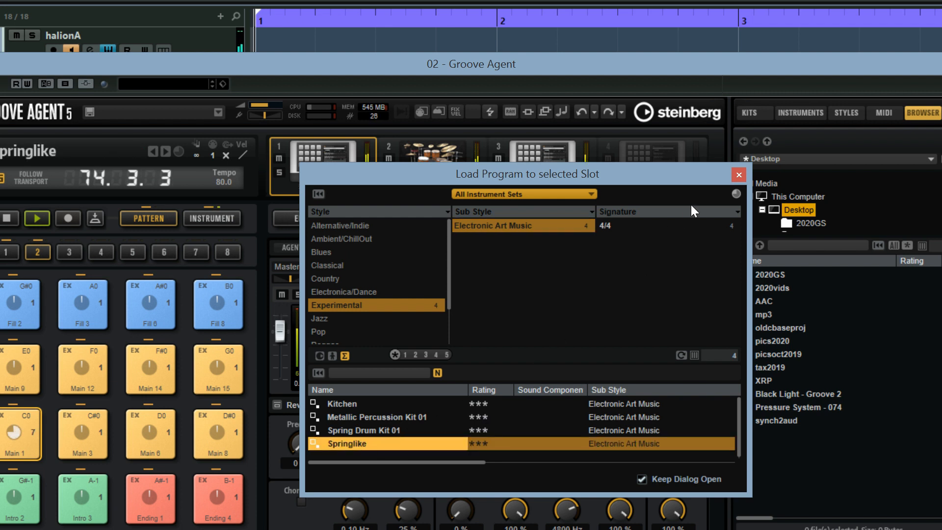
pyautogui.click(738, 175)
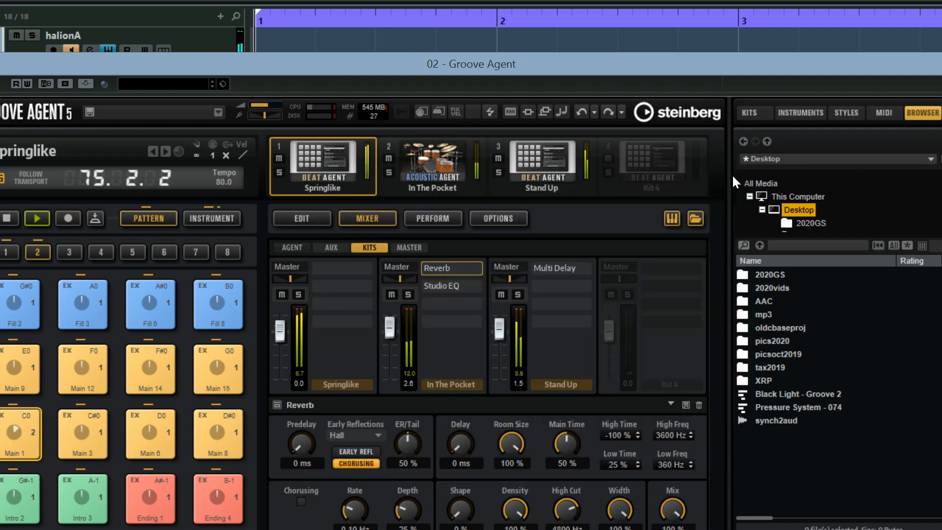
# Replace Springlike in slot 1 with Metallic Percussion Kit 01, loading only the kit without patterns.
pyautogui.rightClick(331, 172)
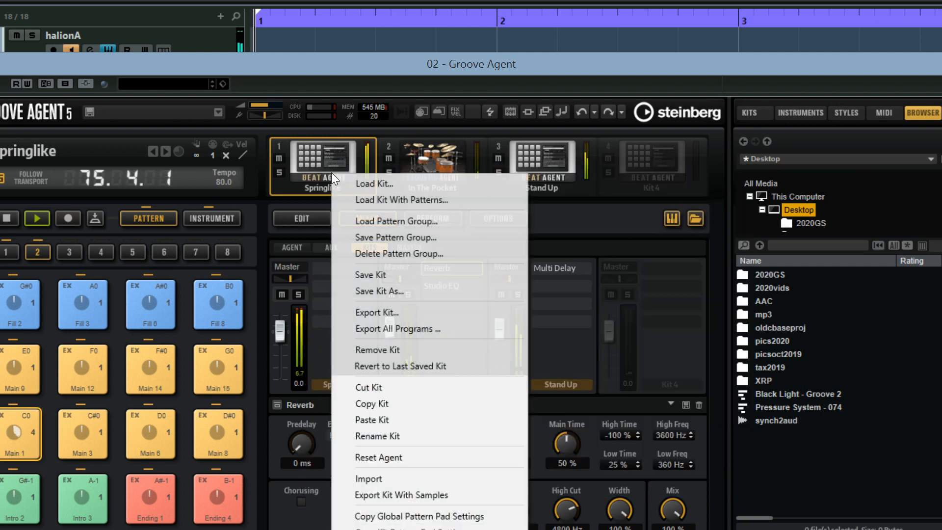
pyautogui.click(380, 184)
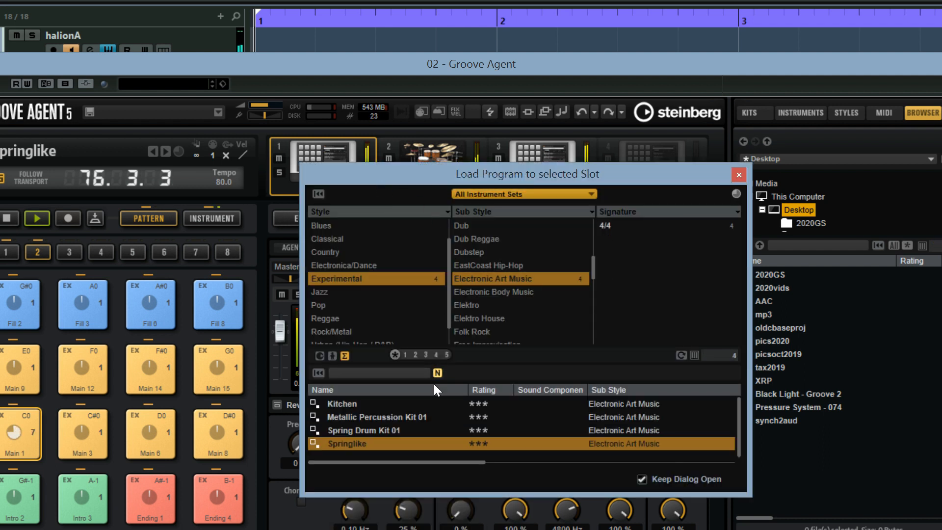
pyautogui.doubleClick(374, 415)
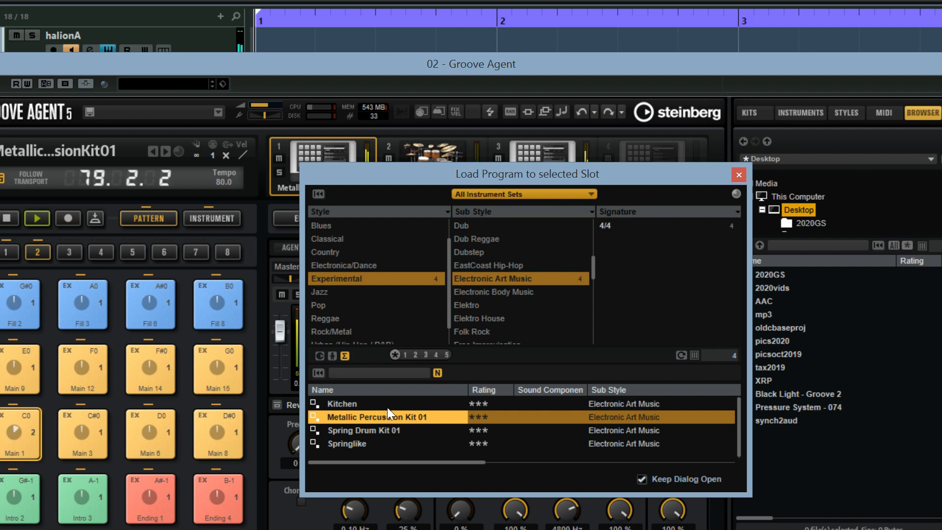
pyautogui.click(738, 174)
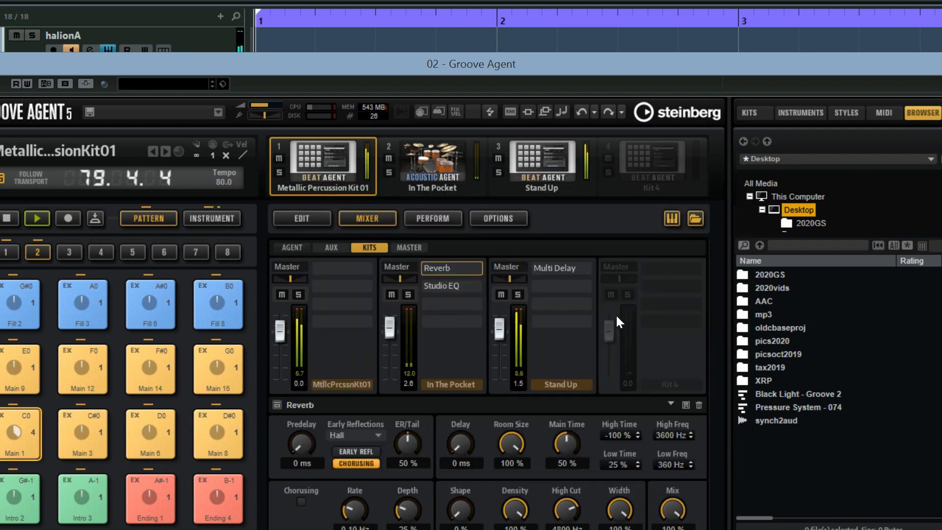
# Lower In The Pocket and Stand Up fully and raise Metallic Percussion Kit 01 to 7.6 in the kit mixer.
pyautogui.moveTo(390, 327); pyautogui.dragTo(389, 400)
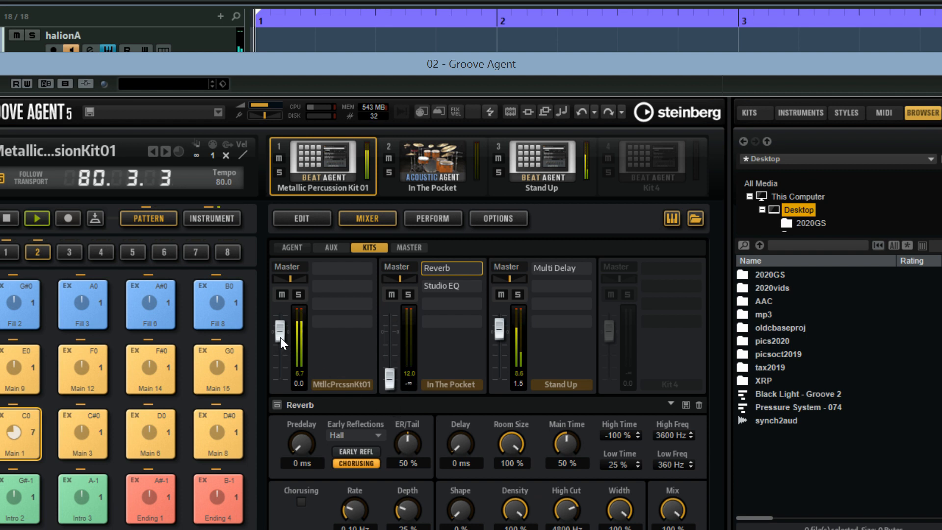
pyautogui.moveTo(281, 337)
pyautogui.mouseDown()
pyautogui.moveTo(287, 314)
pyautogui.moveTo(281, 320)
pyautogui.mouseUp()
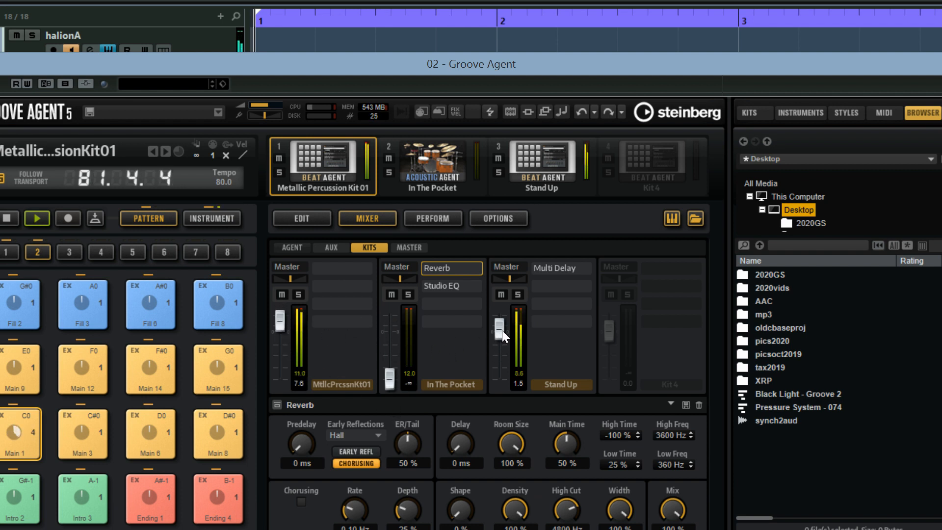
pyautogui.moveTo(497, 347); pyautogui.dragTo(499, 380)
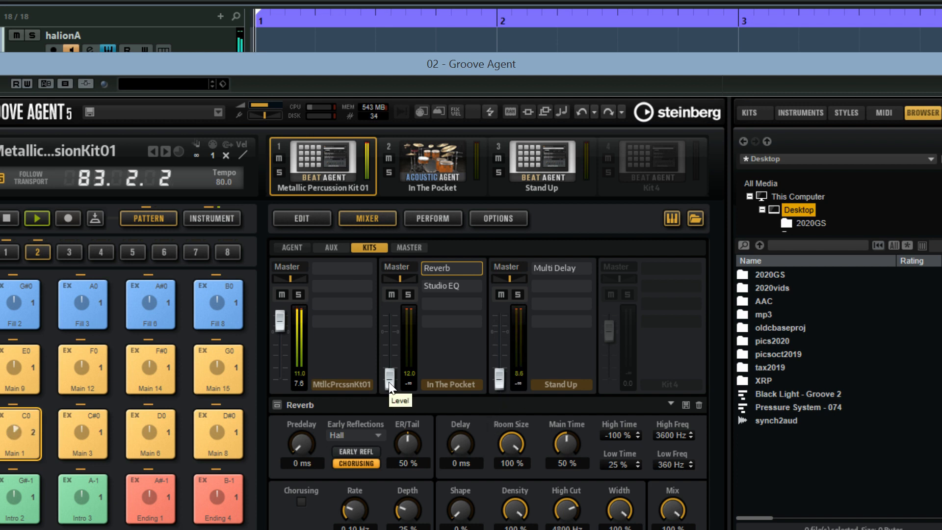
# Raise In The Pocket to 12.0, lower Metallic Percussion Kit 01 fully, and bring In The Pocket down to 1.5.
pyautogui.moveTo(389, 381); pyautogui.dragTo(388, 313)
pyautogui.moveTo(279, 321); pyautogui.dragTo(276, 423)
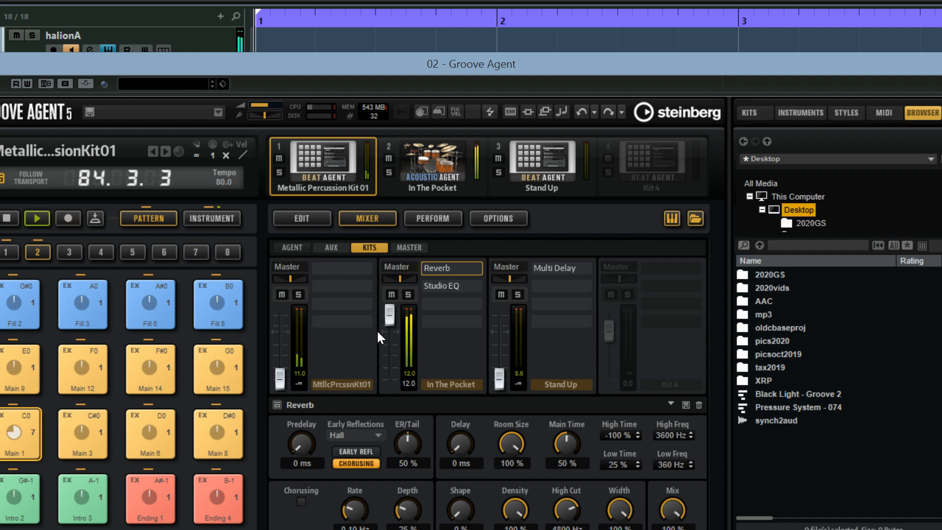
pyautogui.moveTo(386, 319); pyautogui.dragTo(389, 332)
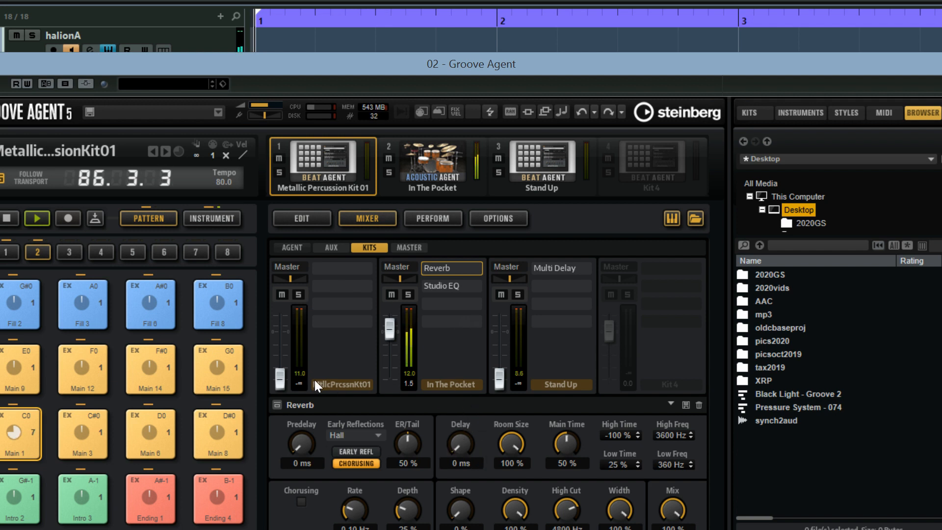
# Set the kit levels to -1.2 for Metallic Percussion Kit 01, 4.8 for Stand Up and -2.3 for In The Pocket, and stop playback.
pyautogui.moveTo(281, 377); pyautogui.dragTo(283, 330)
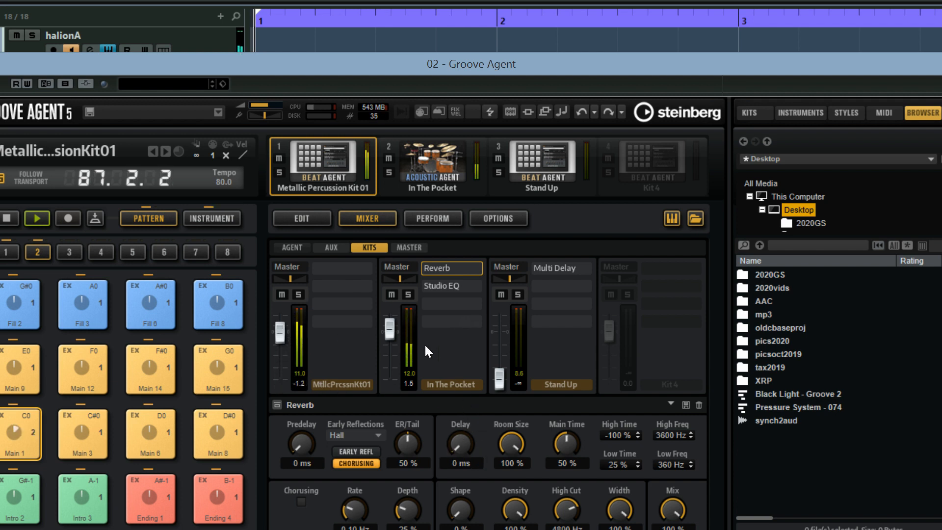
pyautogui.moveTo(503, 379); pyautogui.dragTo(502, 323)
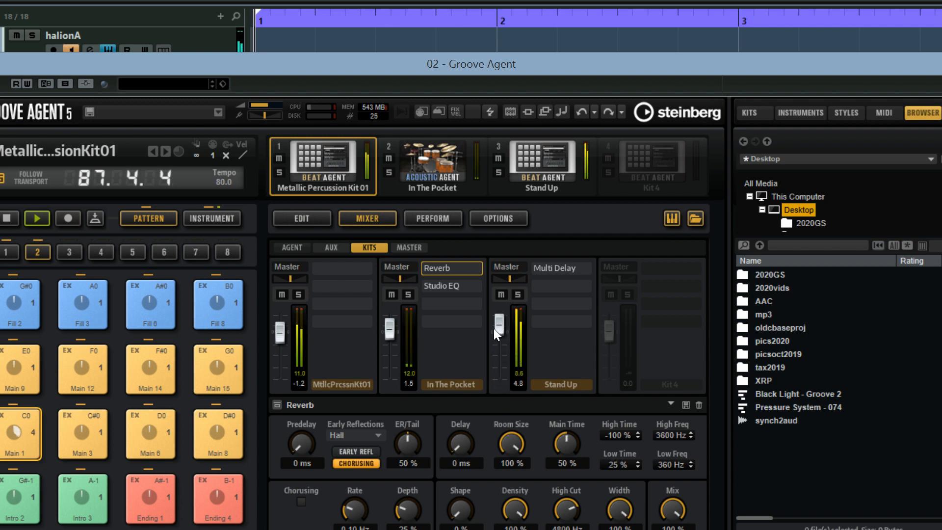
pyautogui.moveTo(386, 333); pyautogui.dragTo(390, 338)
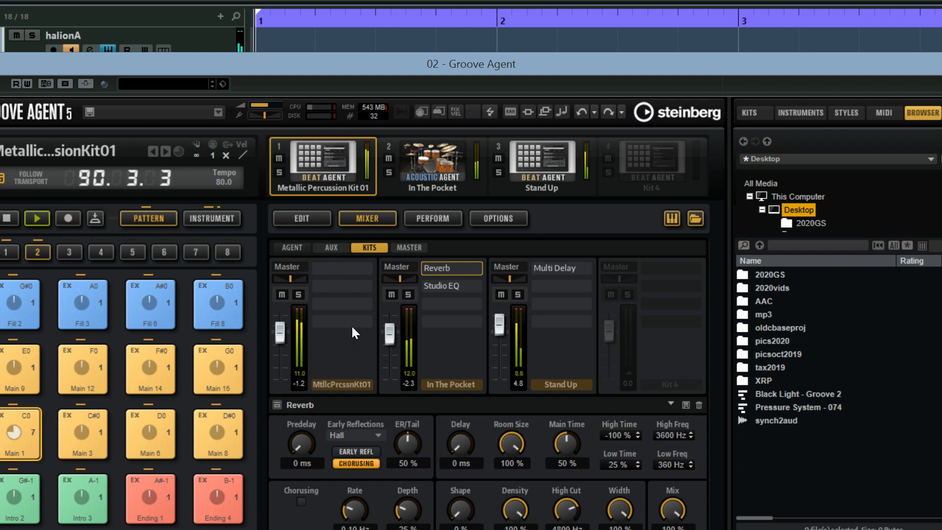
pyautogui.click(6, 216)
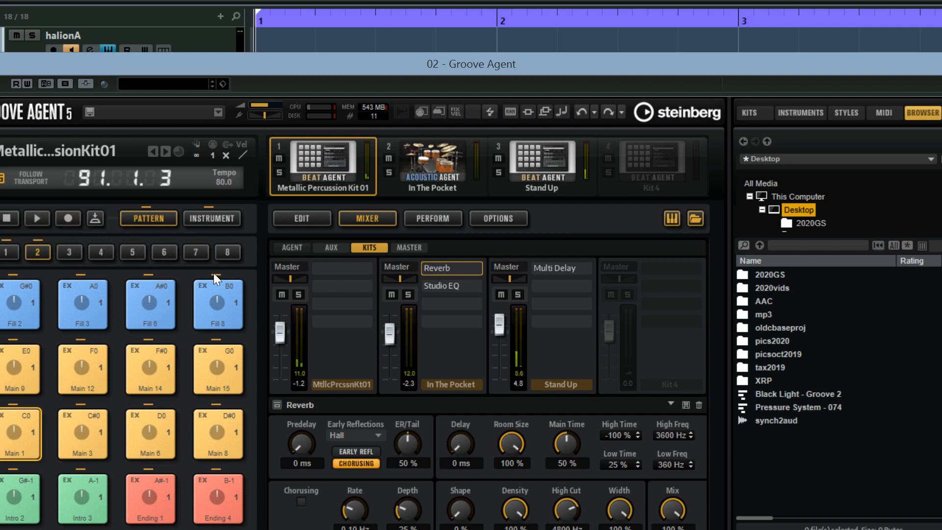
# Show the agent mixer buses of Metallic Percussion Kit 01 and open its 4am – Break – 128 pattern for editing.
pyautogui.click(325, 248)
pyautogui.click(293, 247)
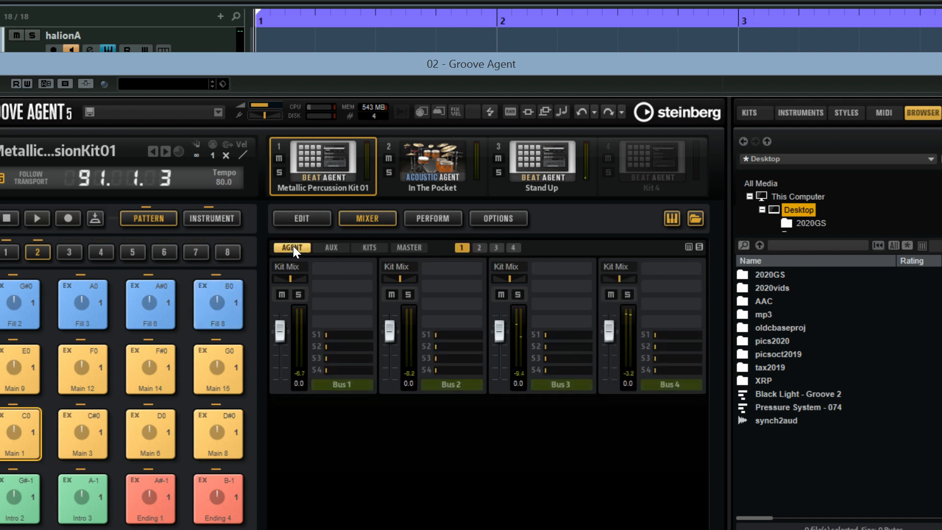
pyautogui.click(299, 216)
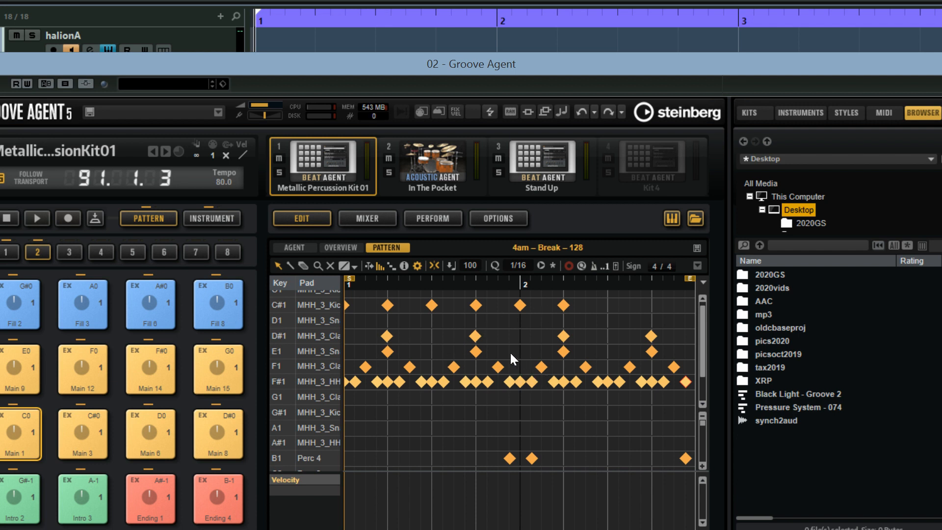
# Move the second D#1 note of the pattern slightly later and return it to its starting position.
pyautogui.moveTo(484, 338); pyautogui.dragTo(492, 336)
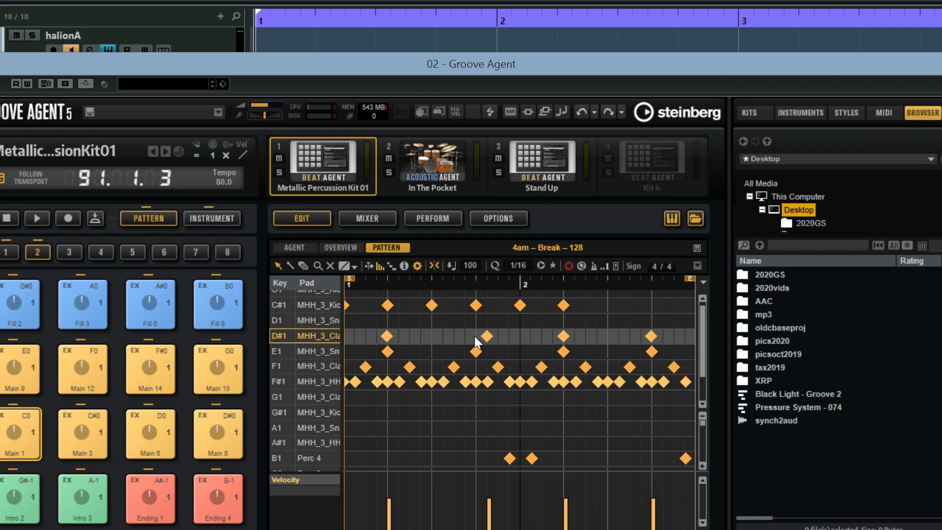
pyautogui.rightClick(508, 339)
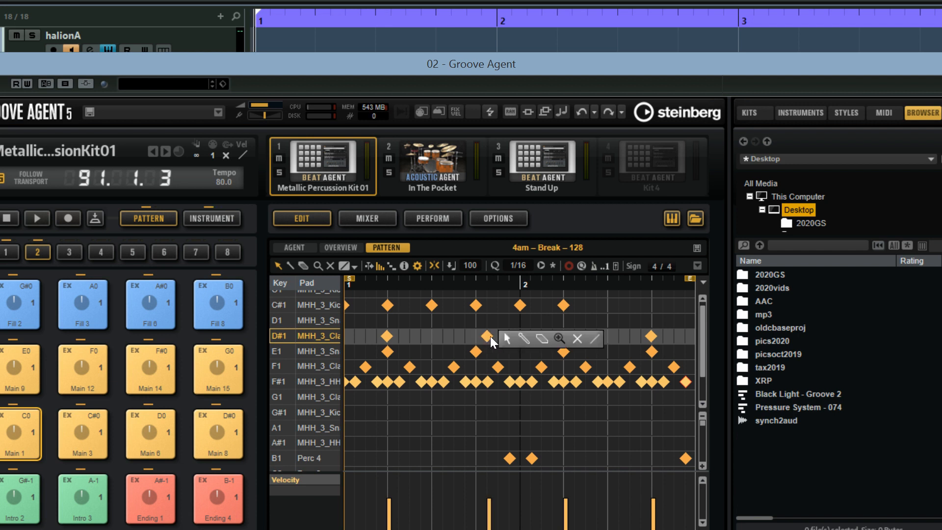
pyautogui.moveTo(492, 342)
pyautogui.mouseDown()
pyautogui.moveTo(469, 339)
pyautogui.moveTo(479, 339)
pyautogui.mouseUp()
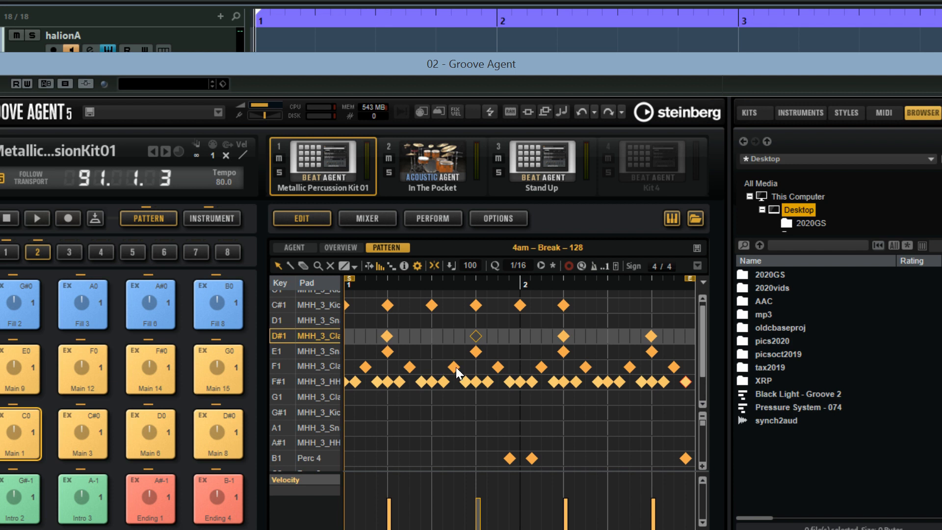
# Start and cancel saving a pattern group from the pattern overview, and select Stand Up's Bolero – Groove 03 – 098 pattern.
pyautogui.click(348, 246)
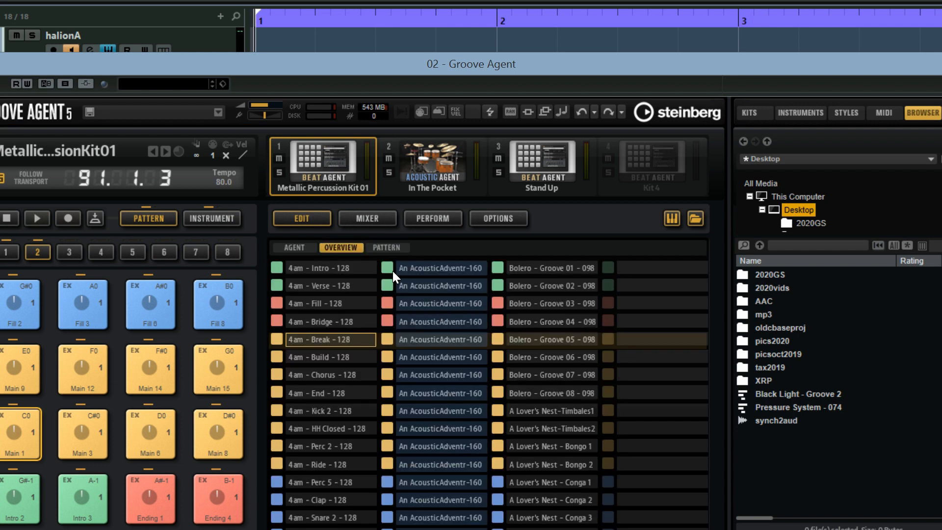
pyautogui.rightClick(543, 305)
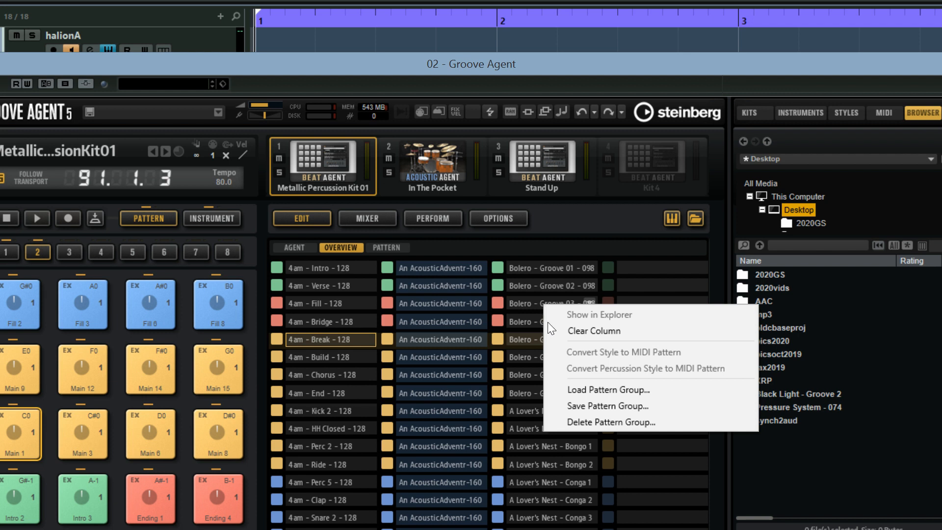
pyautogui.click(579, 406)
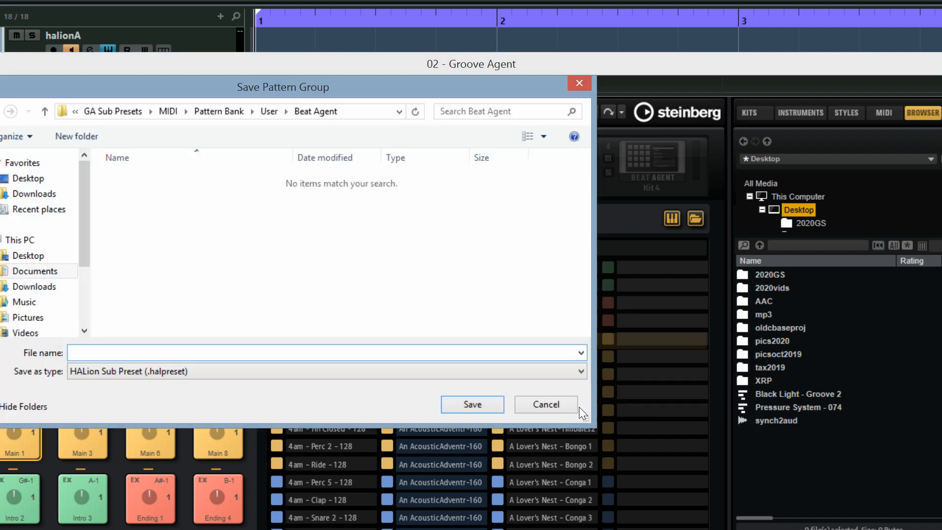
pyautogui.click(535, 402)
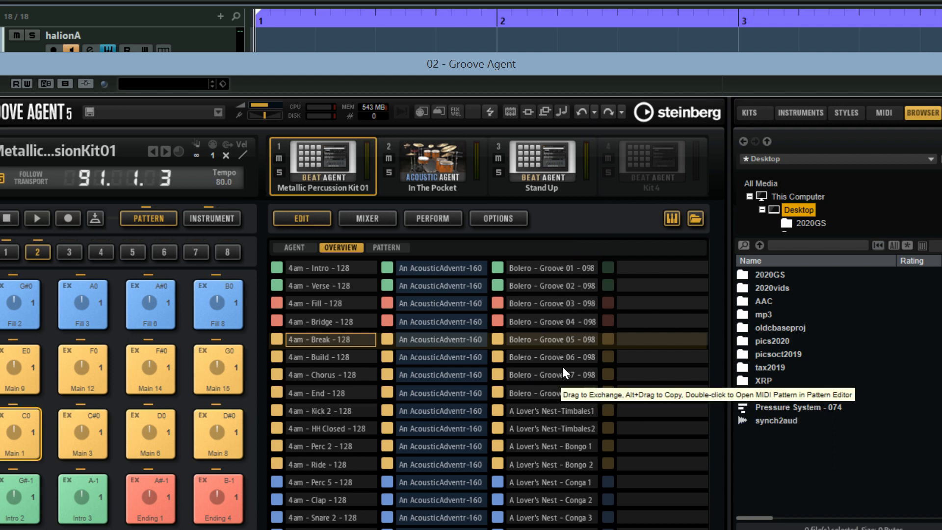
pyautogui.moveTo(544, 303)
pyautogui.mouseDown()
pyautogui.moveTo(731, 273)
pyautogui.moveTo(785, 251)
pyautogui.moveTo(783, 219)
pyautogui.moveTo(797, 204)
pyautogui.moveTo(598, 296)
pyautogui.moveTo(558, 301)
pyautogui.mouseUp()
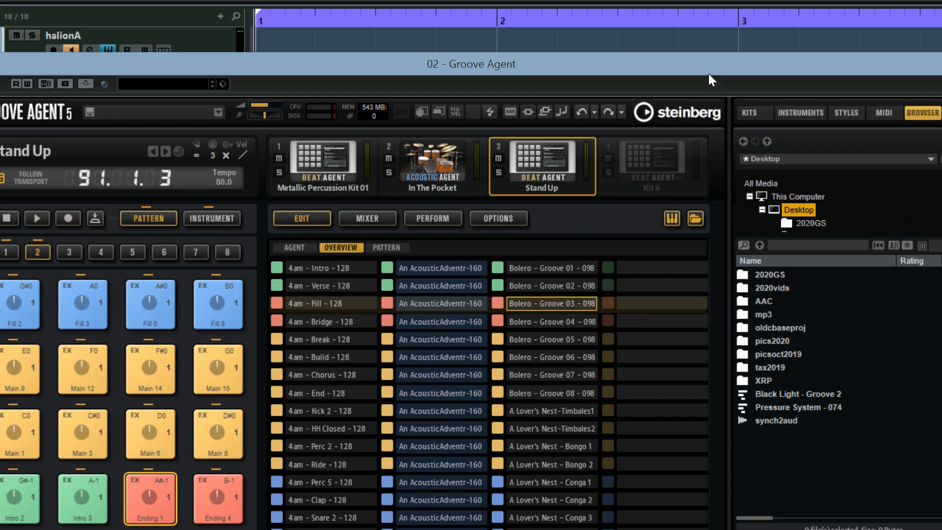
# View Stand Up's Bolero – Groove 03 – 098 pattern in the pattern editor, compare it with In The Pocket's agent page, and return to the overview.
pyautogui.moveTo(709, 74); pyautogui.dragTo(775, 50)
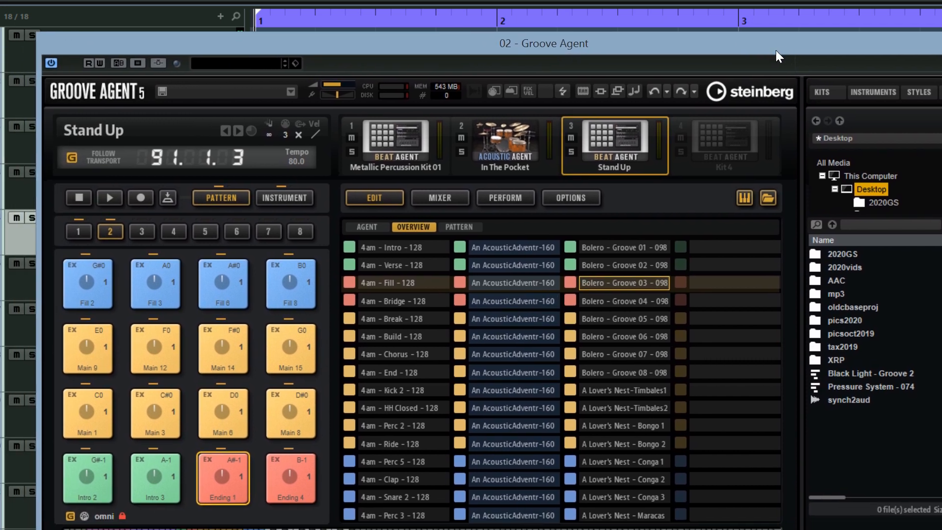
pyautogui.click(458, 225)
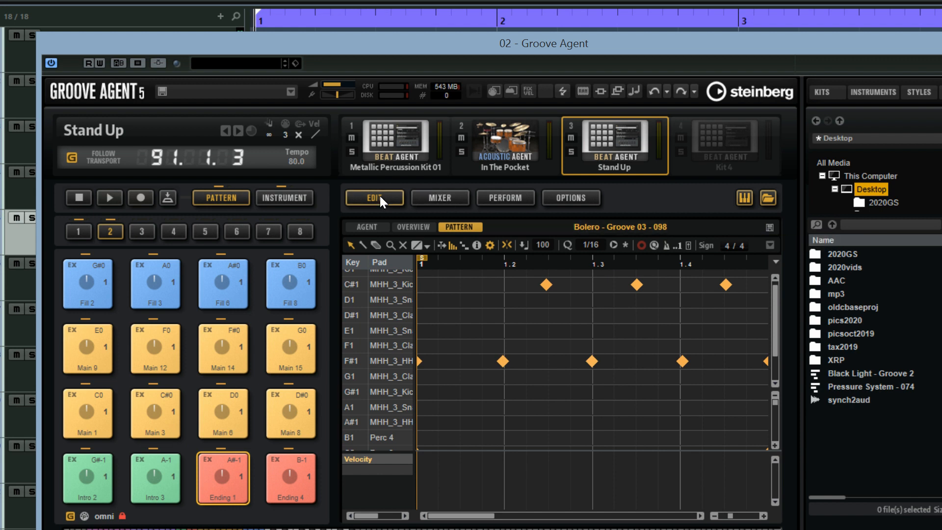
pyautogui.click(520, 137)
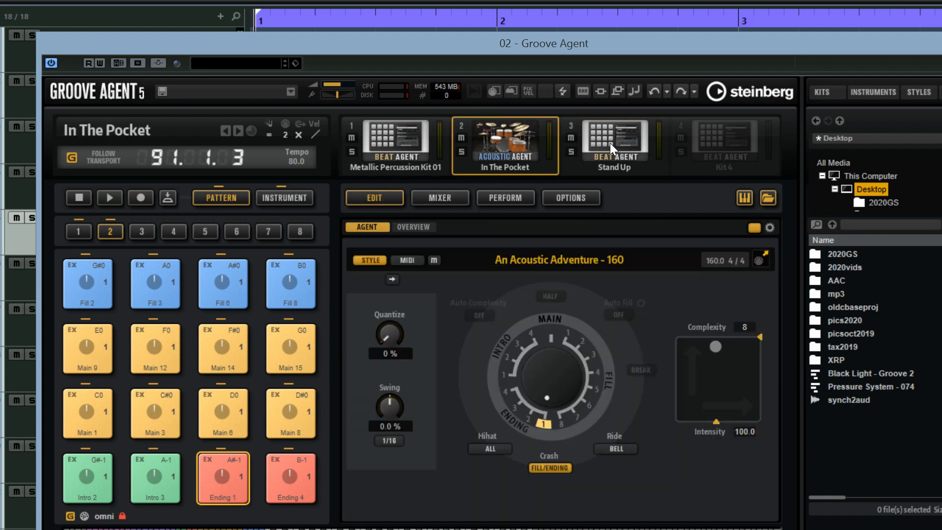
pyautogui.click(610, 143)
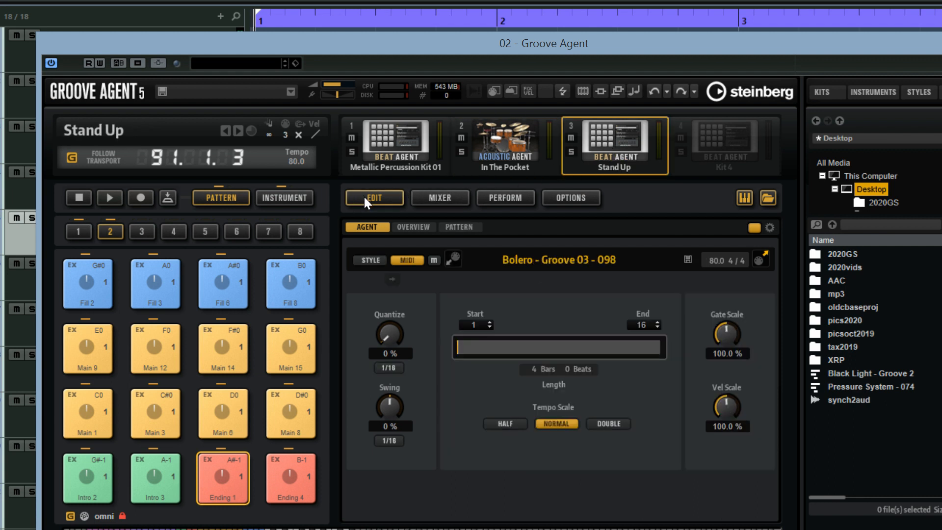
pyautogui.click(411, 227)
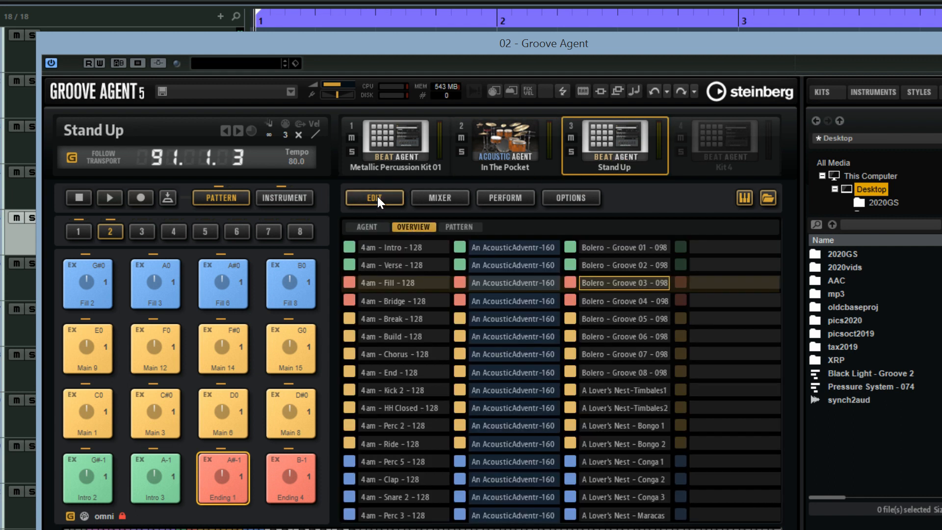
# Select In The Pocket's pattern in the first overview row and compare its style and MIDI modes, leaving it in style mode.
pyautogui.click(484, 247)
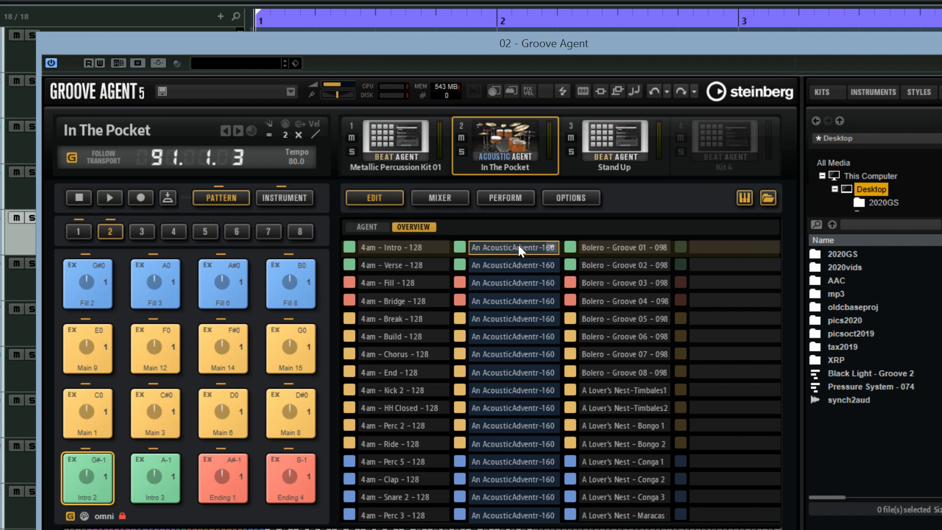
pyautogui.click(369, 226)
pyautogui.click(402, 257)
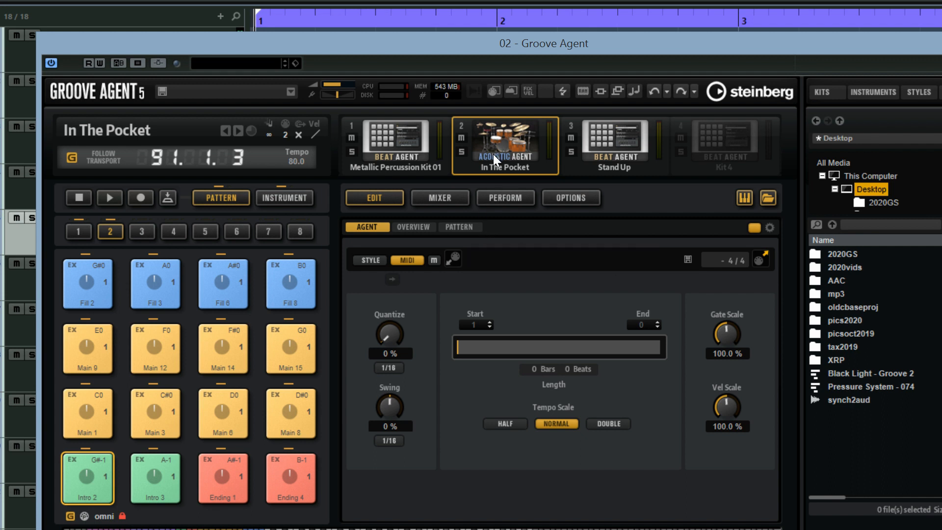
pyautogui.click(420, 224)
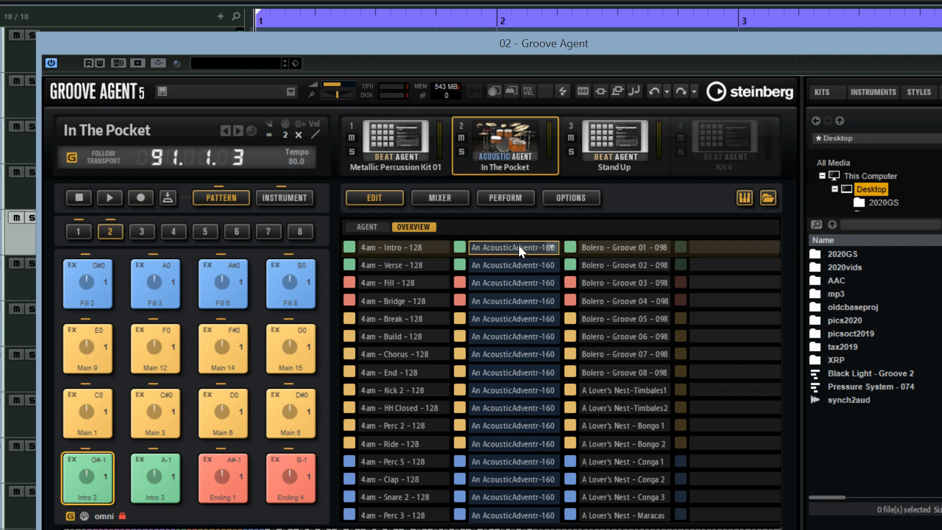
pyautogui.click(366, 226)
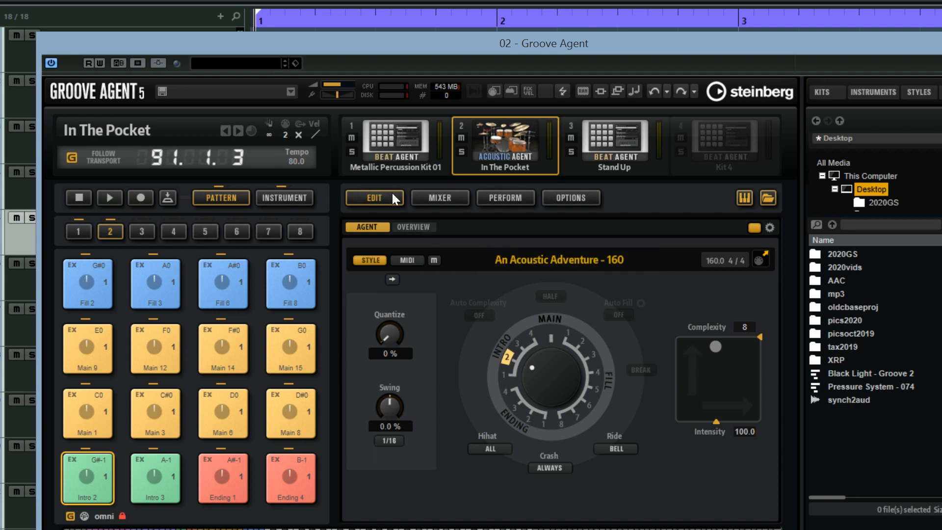
pyautogui.click(405, 224)
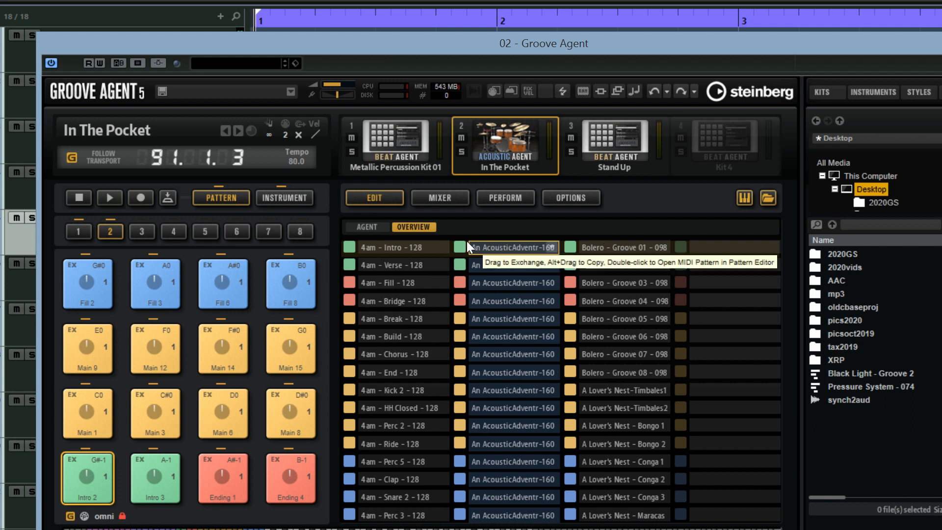
# Export In The Pocket's An Acoustic Adventure - 160 pattern as a MIDI file copied to the Desktop folder.
pyautogui.click(373, 227)
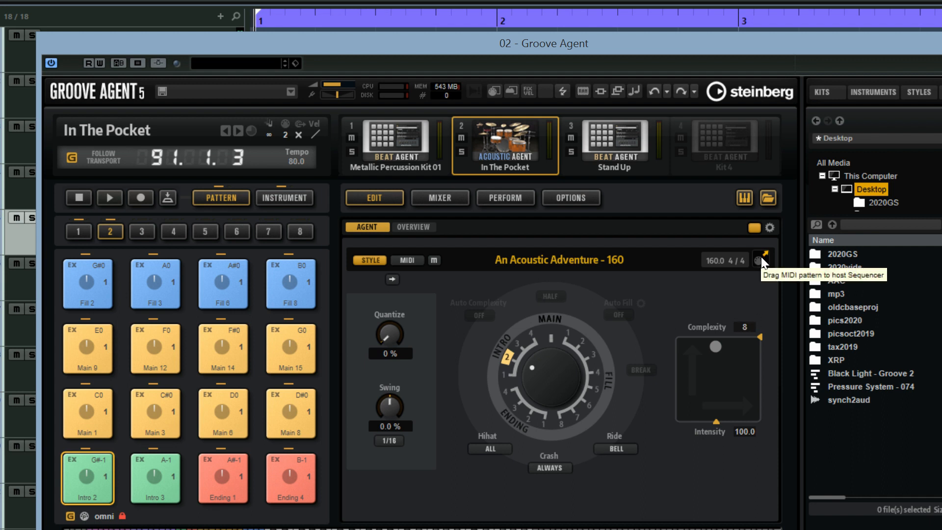
pyautogui.moveTo(758, 258); pyautogui.dragTo(875, 167)
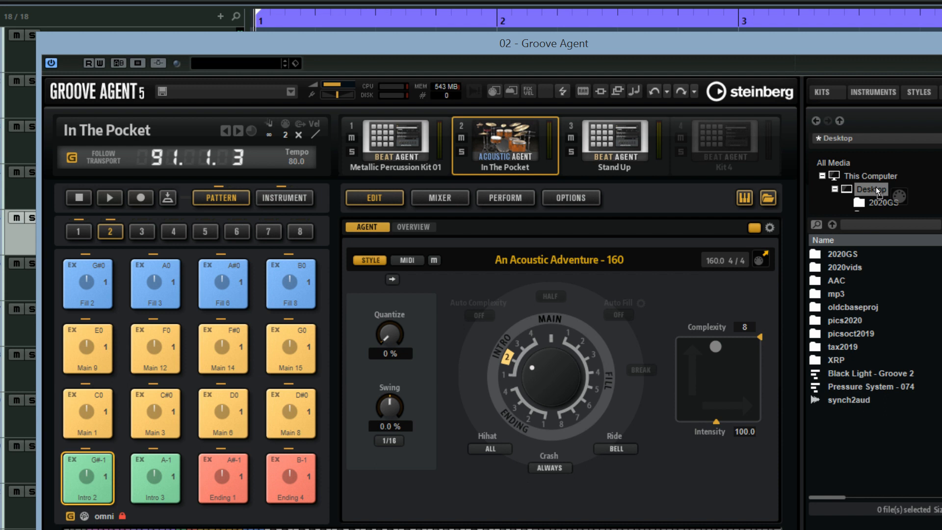
pyautogui.moveTo(875, 187); pyautogui.dragTo(875, 187)
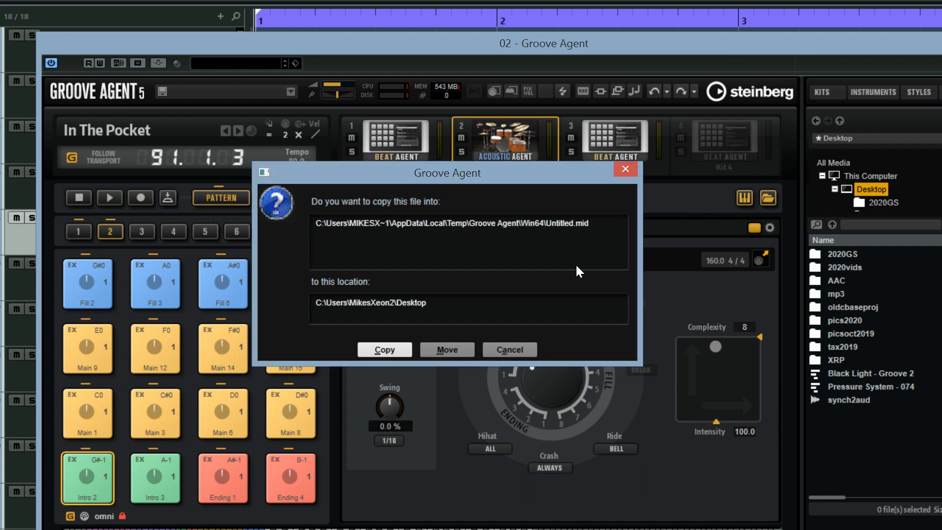
pyautogui.click(396, 348)
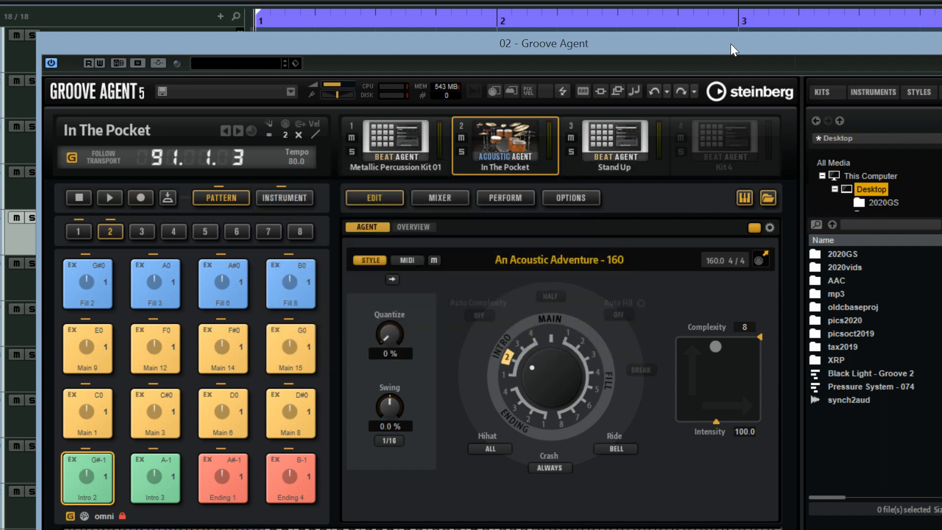
# Reposition the Groove Agent window and close it to reveal the project tracks.
pyautogui.moveTo(731, 43); pyautogui.dragTo(592, 52)
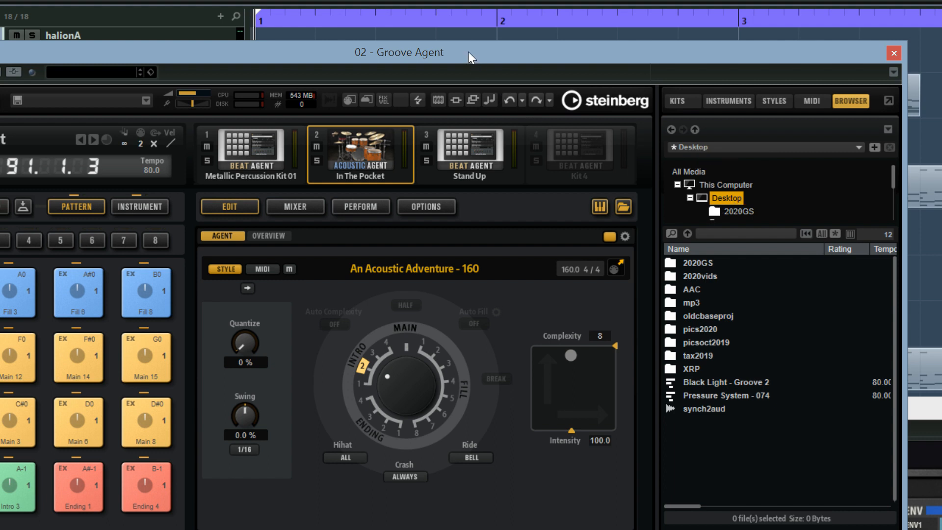
pyautogui.moveTo(468, 51); pyautogui.dragTo(555, 10)
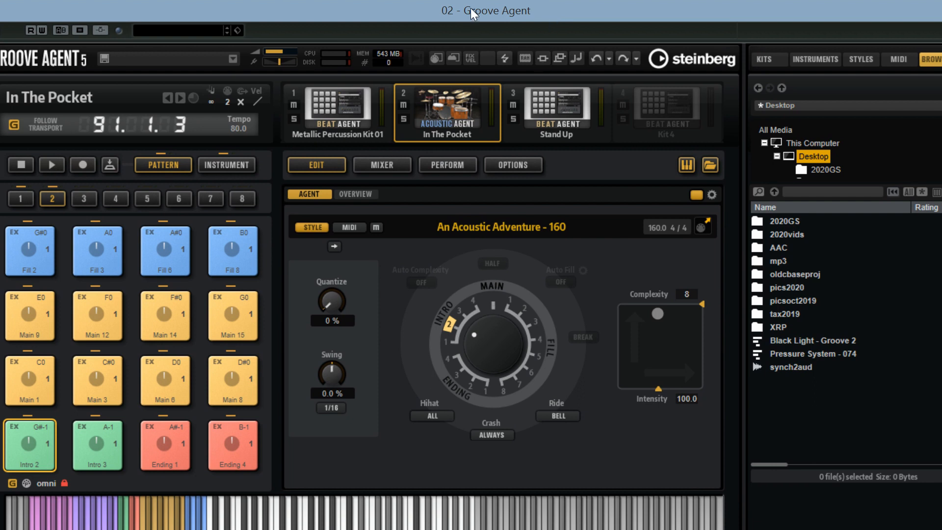
pyautogui.moveTo(470, 8); pyautogui.dragTo(410, 38)
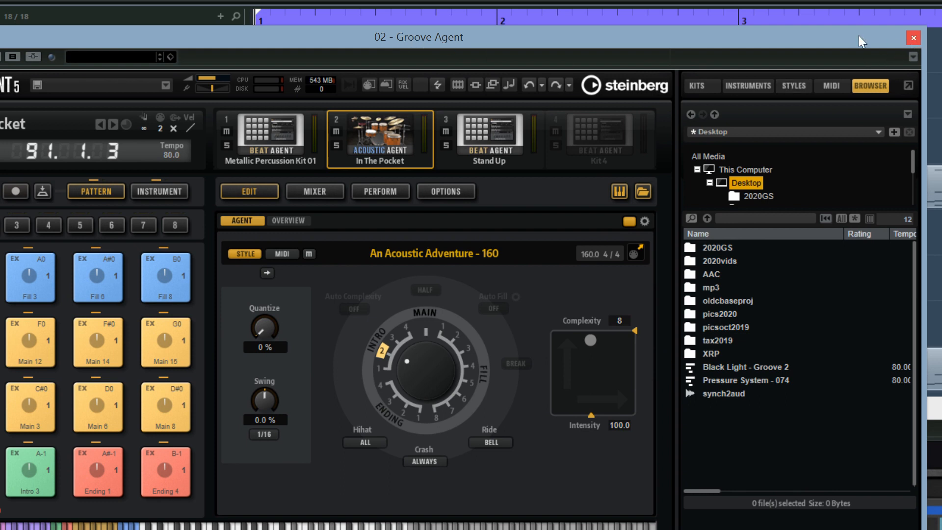
pyautogui.click(913, 38)
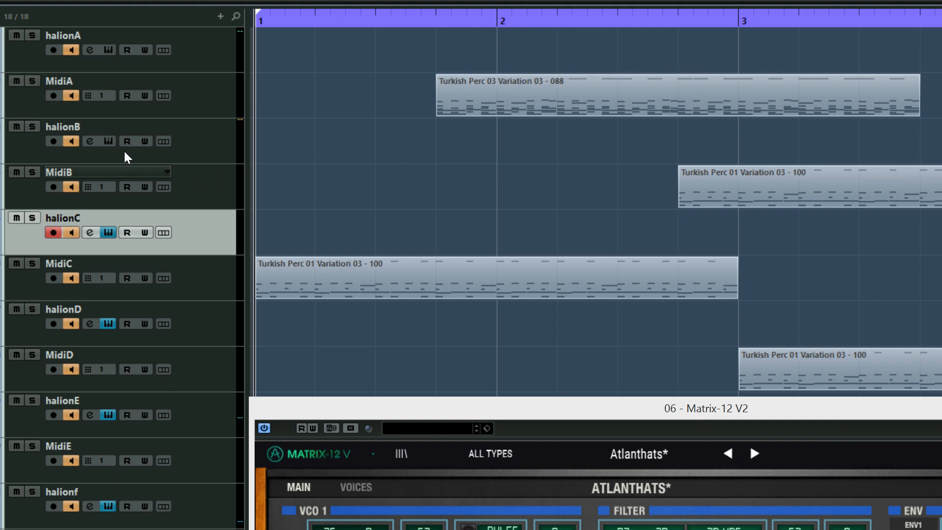
# Select the halionB track and switch to the Geist2 instrument, placing its window so the browser and engines show.
pyautogui.click(212, 104)
pyautogui.click(199, 64)
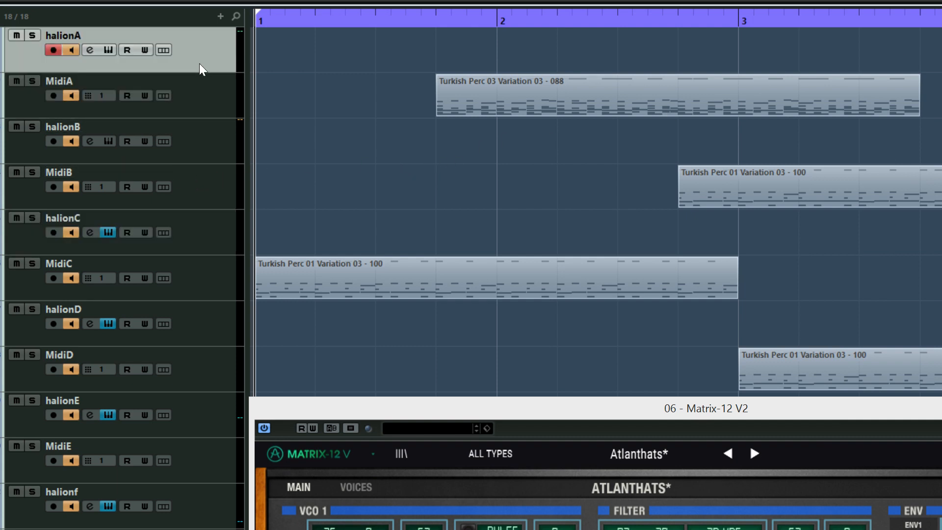
pyautogui.click(192, 141)
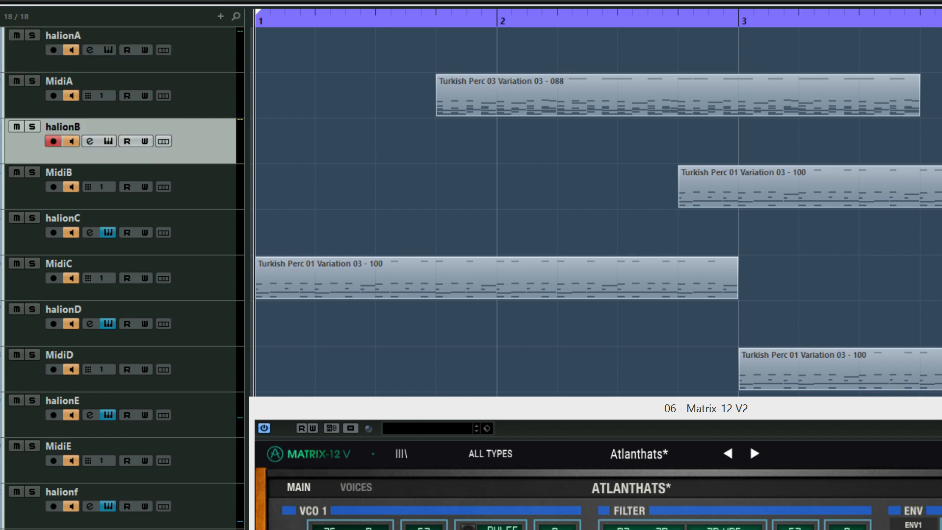
pyautogui.click(0, 196)
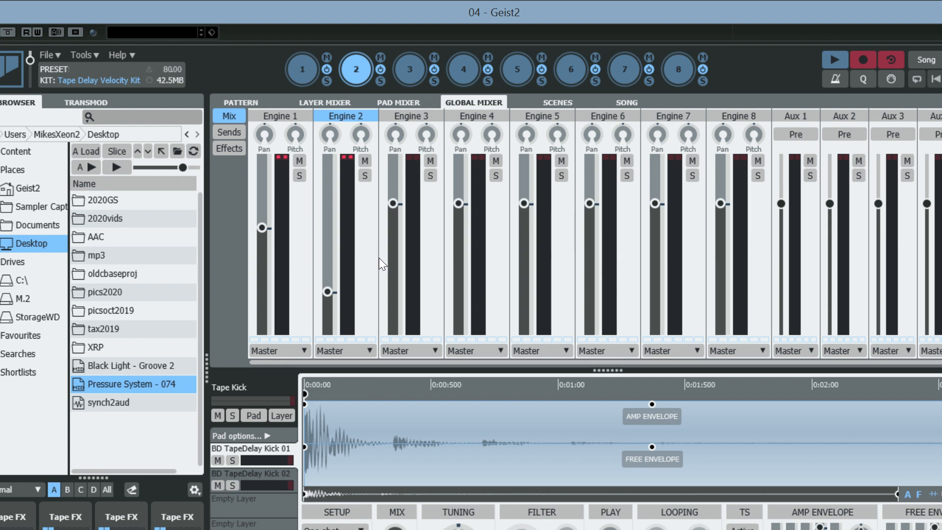
pyautogui.moveTo(438, 16); pyautogui.dragTo(486, 12)
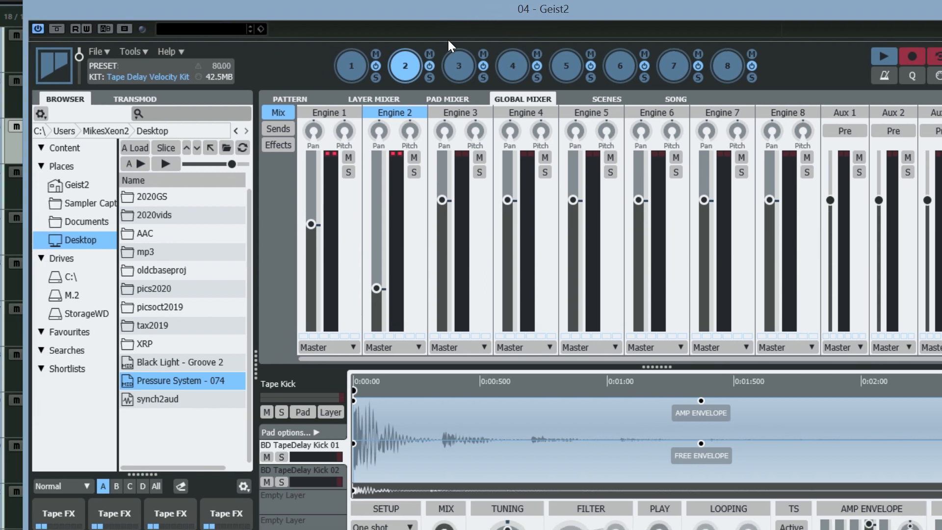
# Select Engine 1 in Geist2, look through its engine commands, and show its pattern grid.
pyautogui.click(343, 61)
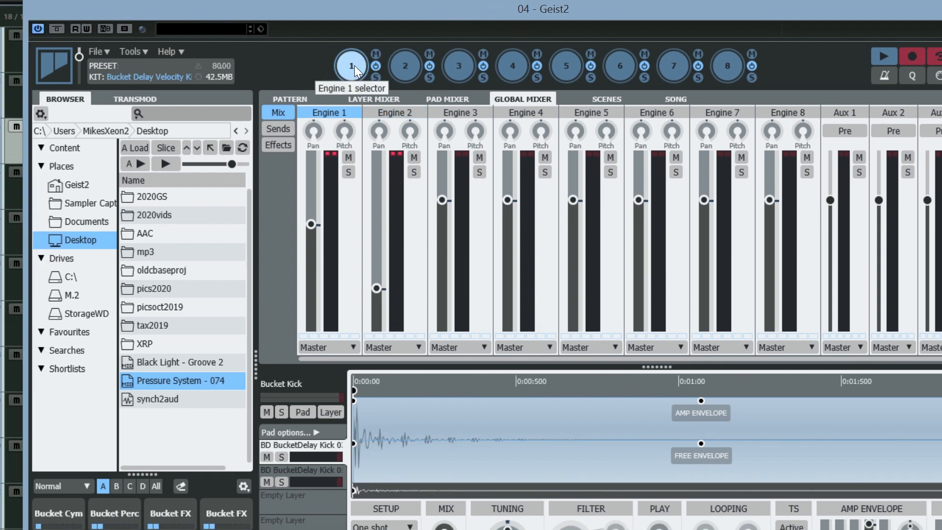
pyautogui.rightClick(355, 65)
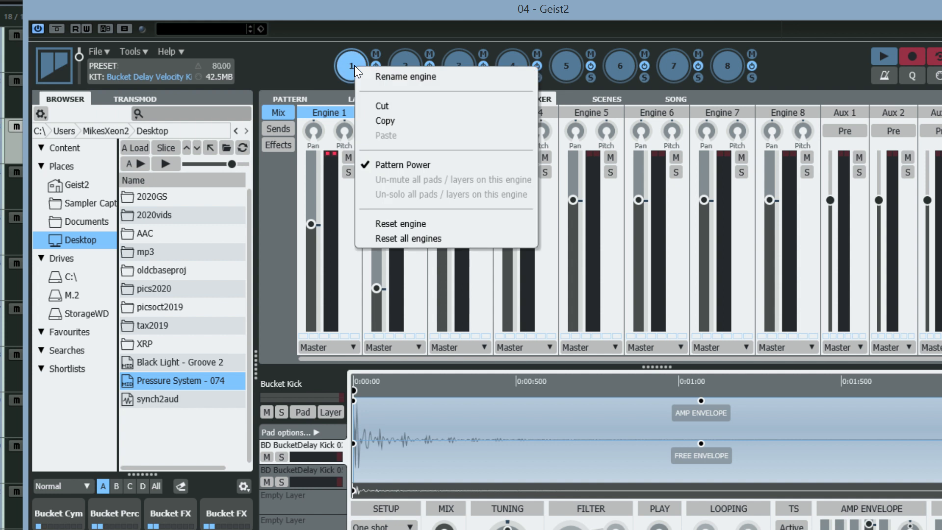
pyautogui.click(343, 64)
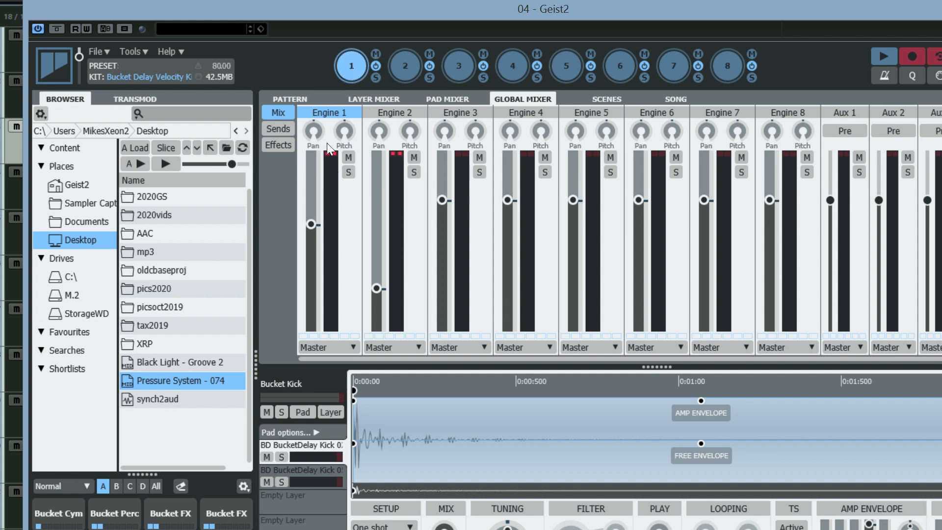
pyautogui.click(292, 98)
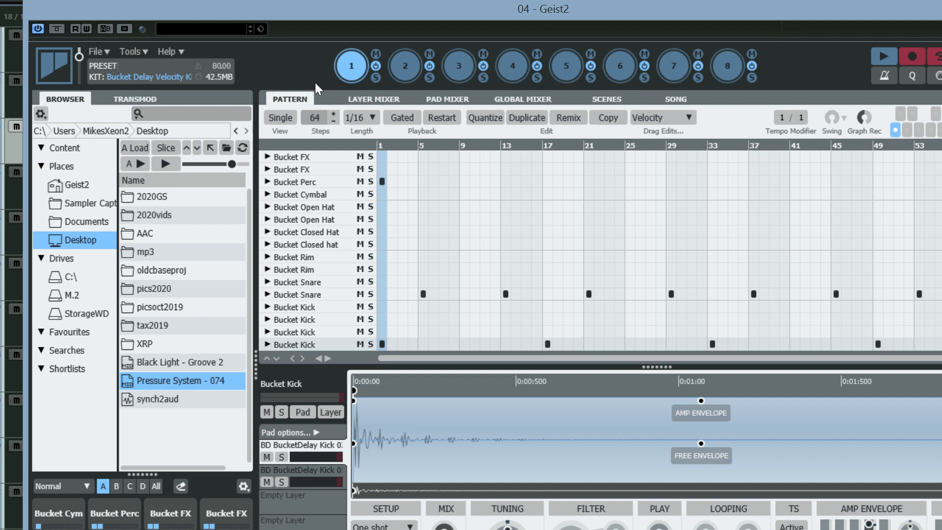
# Import the Untitled MIDI file from the Desktop folder into Engine 1's pattern grid.
pyautogui.click(349, 63)
pyautogui.click(83, 236)
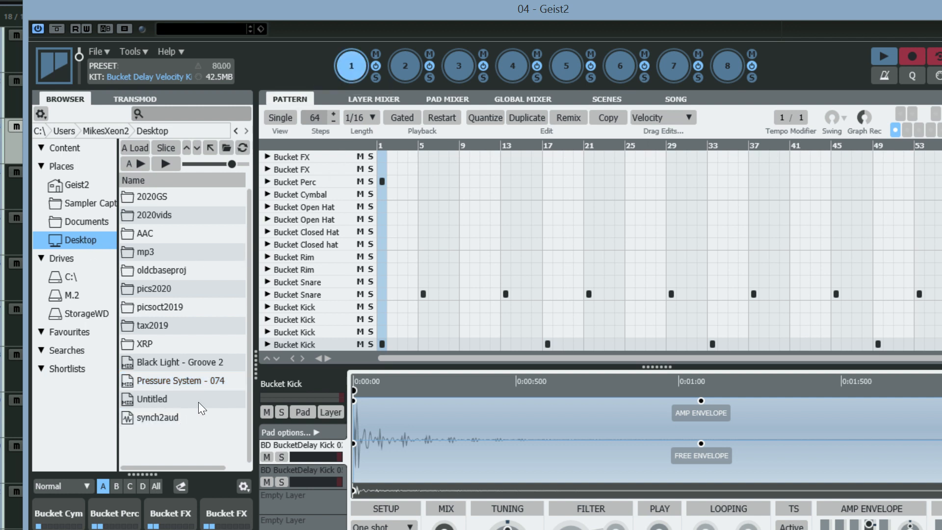
pyautogui.moveTo(161, 398); pyautogui.dragTo(521, 255)
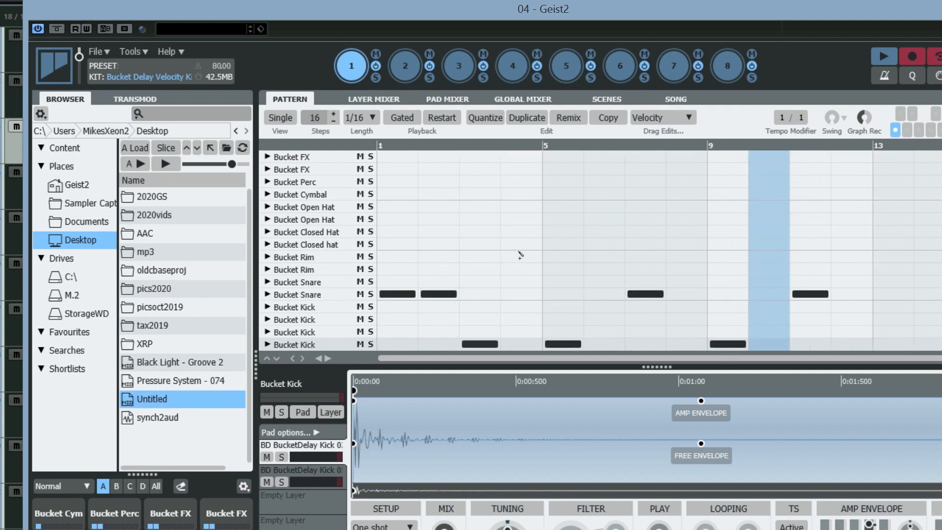
# Load the Pressure System - 074 MIDI file into Engine 2's pattern grid and return to Engine 1.
pyautogui.click(411, 67)
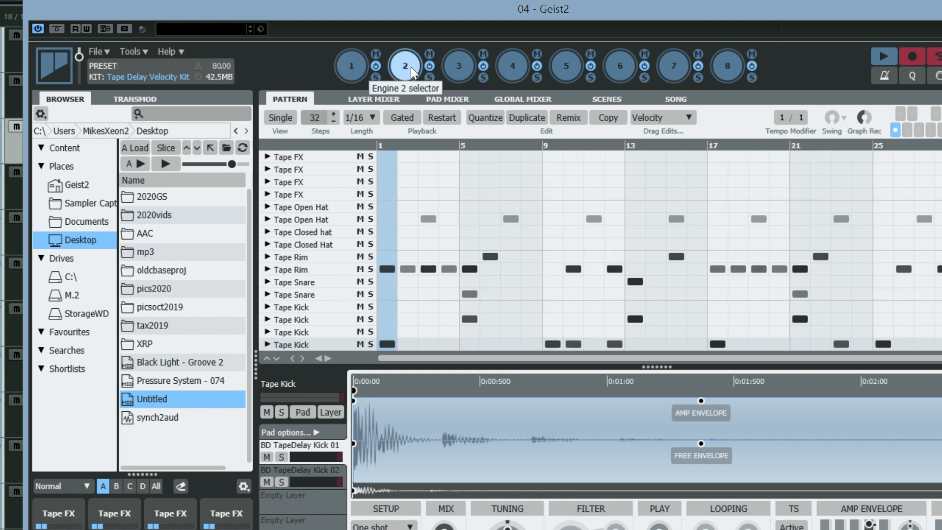
pyautogui.moveTo(177, 381); pyautogui.dragTo(554, 265)
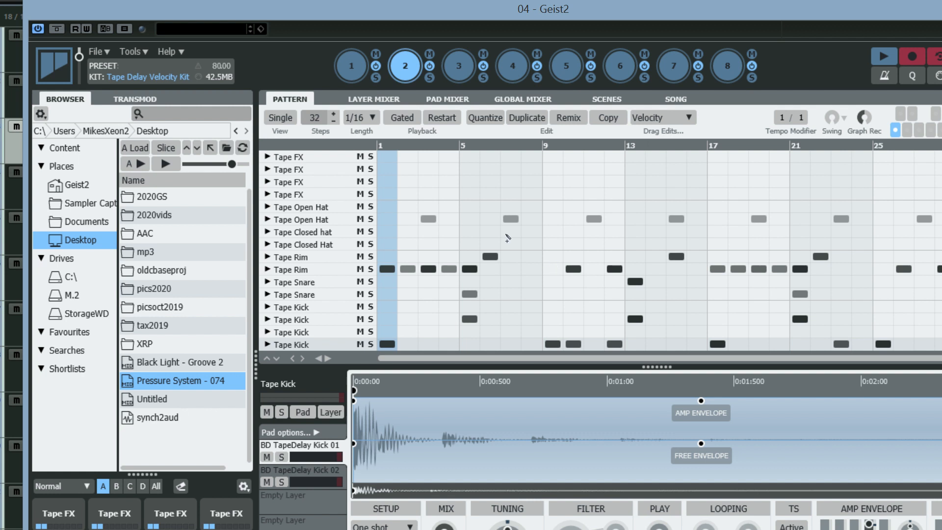
pyautogui.click(353, 66)
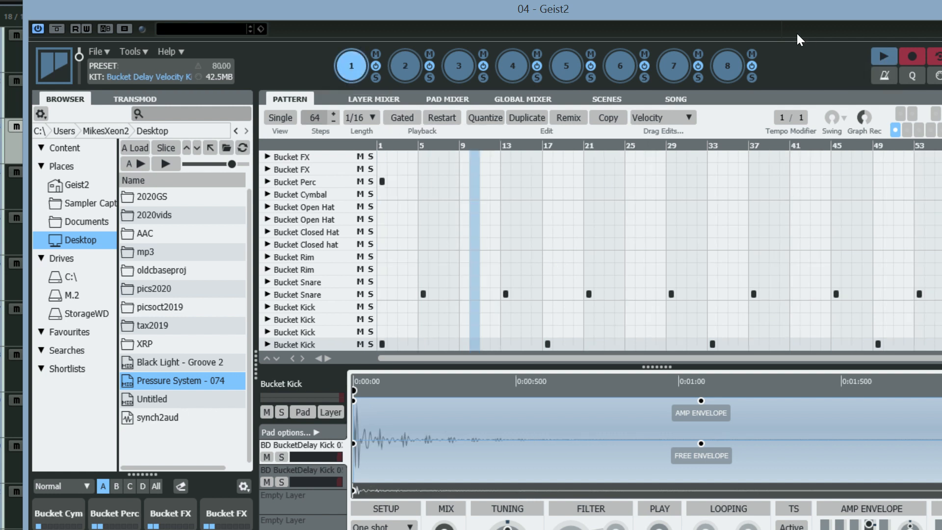
# Examine the commands available for Engine 1 and close the list without choosing one.
pyautogui.moveTo(737, 14); pyautogui.dragTo(716, 13)
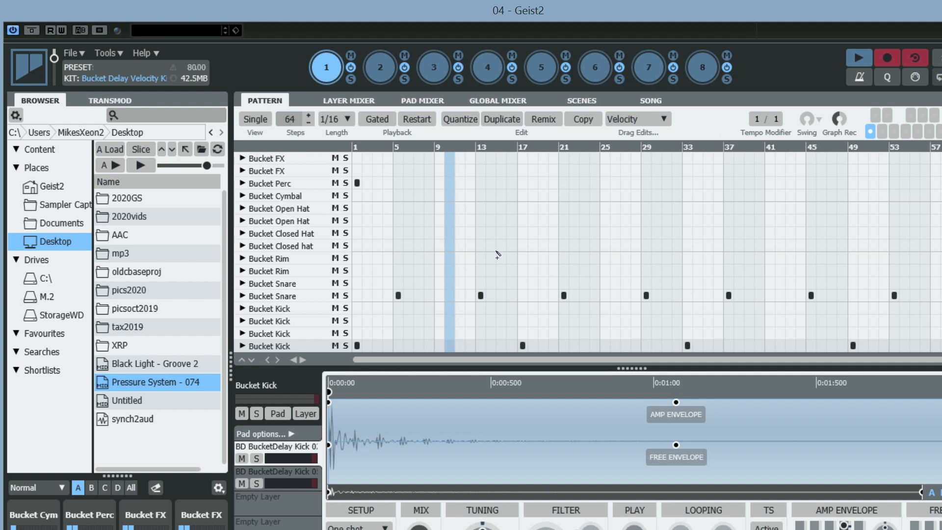
pyautogui.rightClick(327, 72)
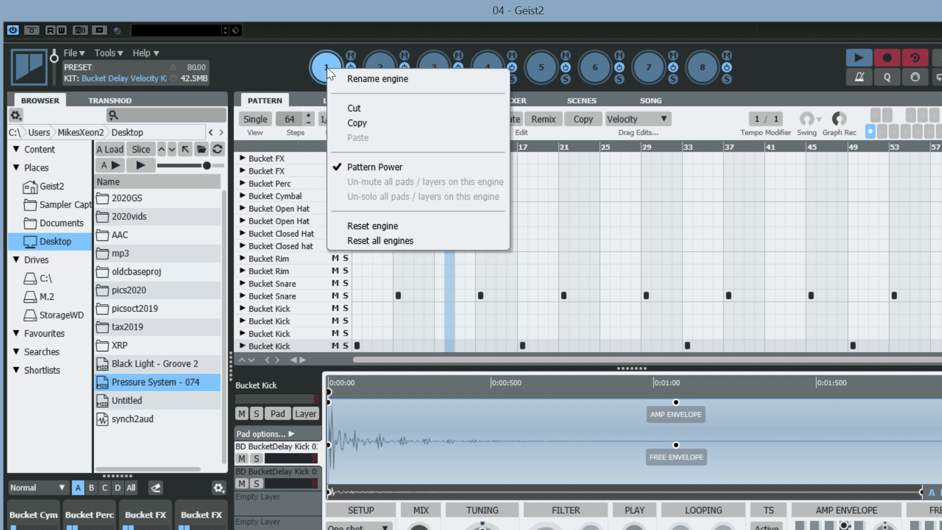
pyautogui.click(324, 69)
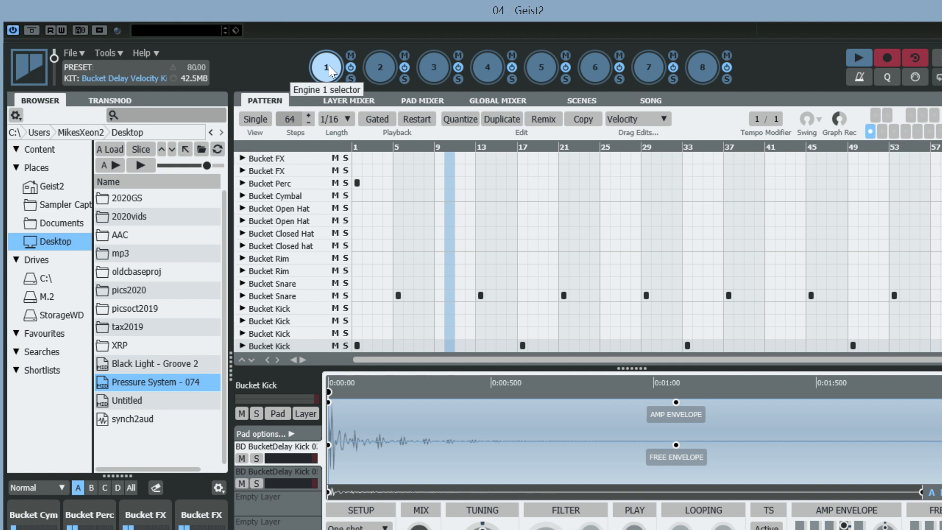
pyautogui.click(327, 67)
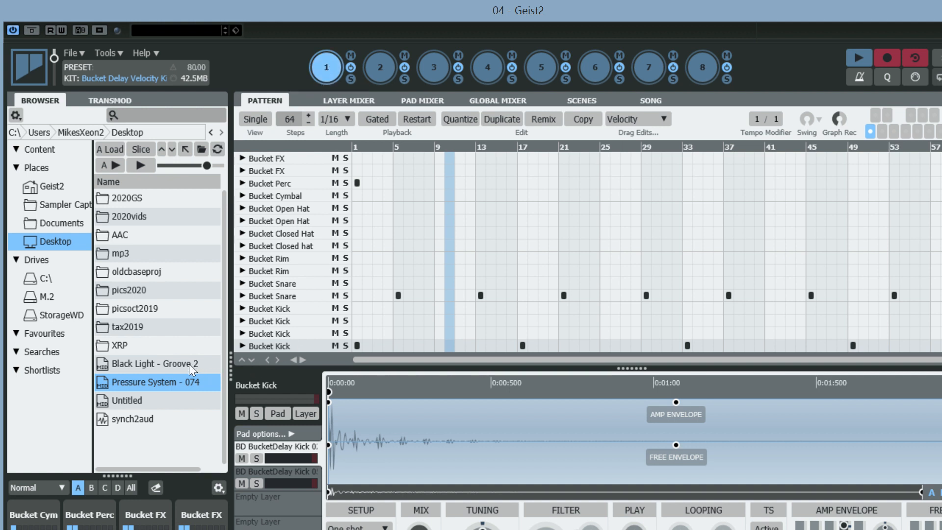
# Load the Black Light - Groove 2 MIDI file from the Desktop folder into Engine 1's pattern grid.
pyautogui.moveTo(189, 364); pyautogui.dragTo(546, 255)
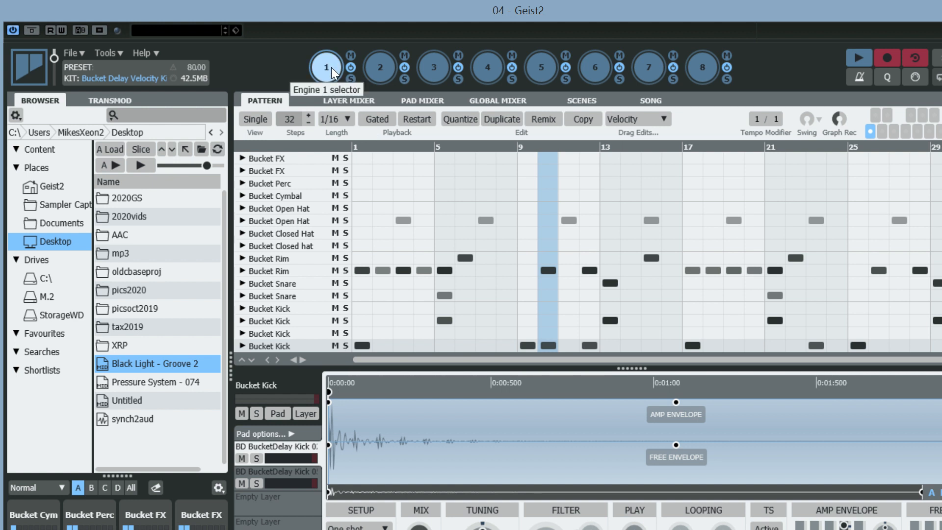
# Browse the Geist2 content to the Dub FX preset kits and show Engine 2's kit and pattern.
pyautogui.click(51, 184)
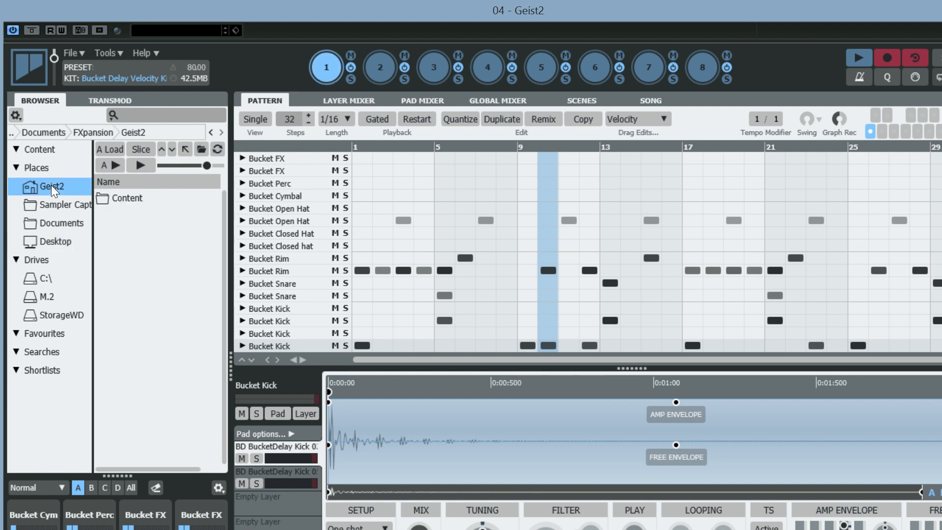
pyautogui.doubleClick(112, 199)
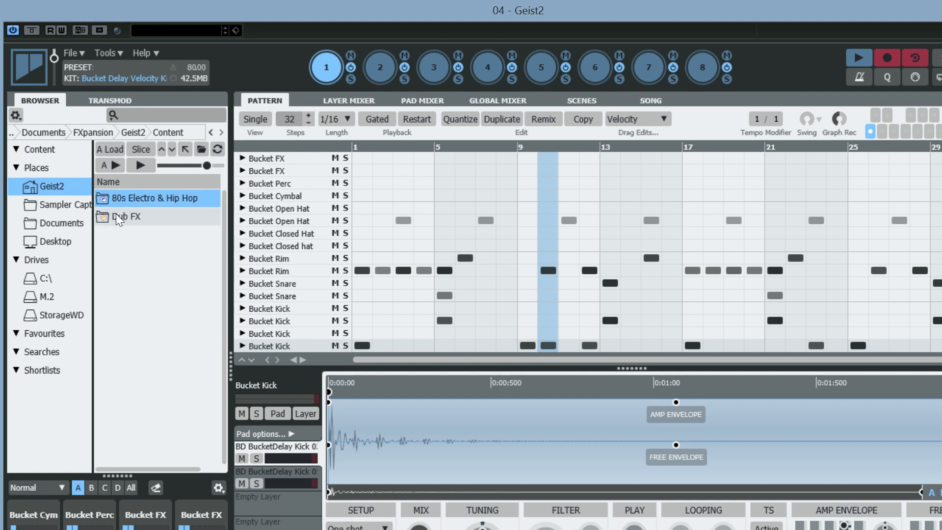
pyautogui.doubleClick(116, 215)
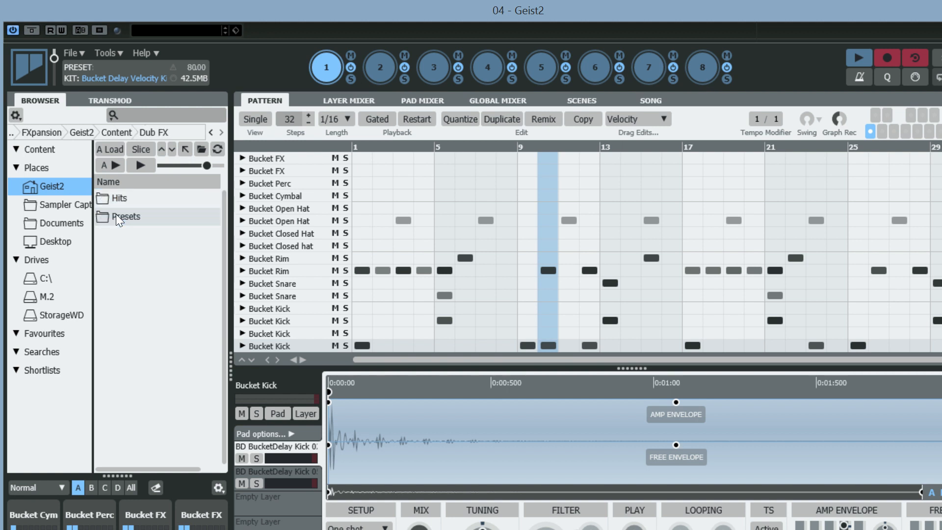
pyautogui.click(115, 215)
pyautogui.doubleClick(115, 213)
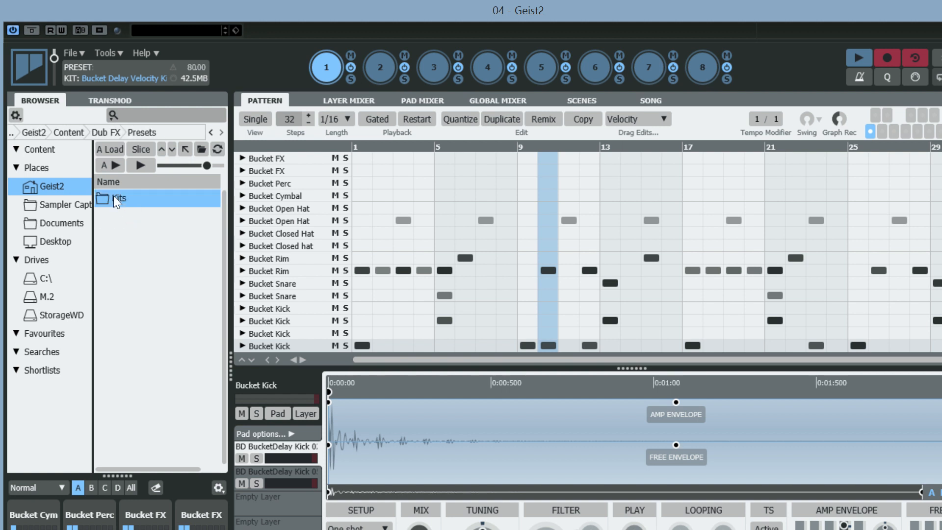
pyautogui.doubleClick(113, 196)
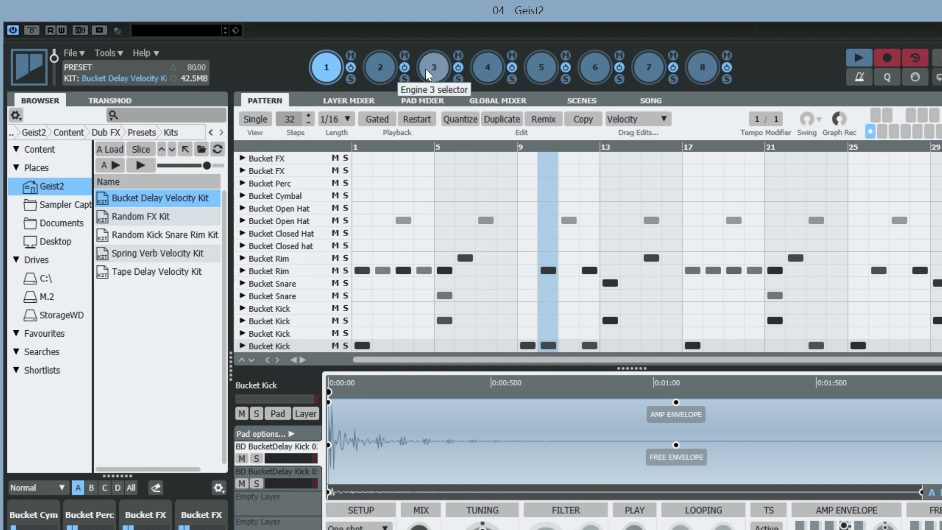
pyautogui.click(381, 67)
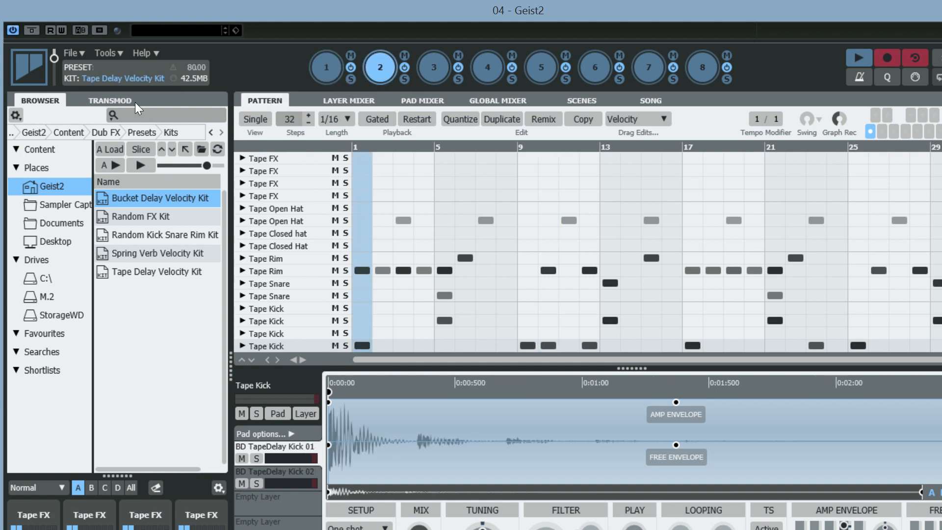
# Import the Untitled MIDI file from the Desktop as the pattern of the empty Engine 3.
pyautogui.click(429, 68)
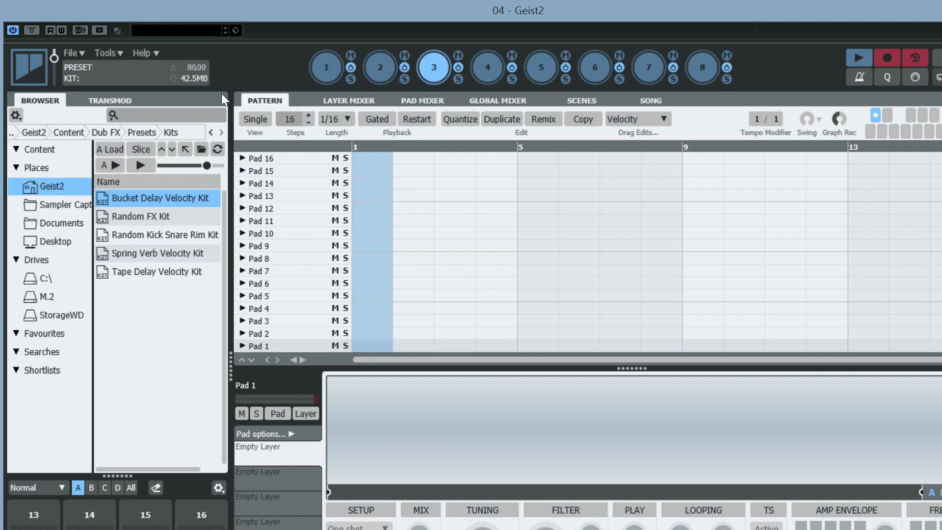
pyautogui.click(68, 52)
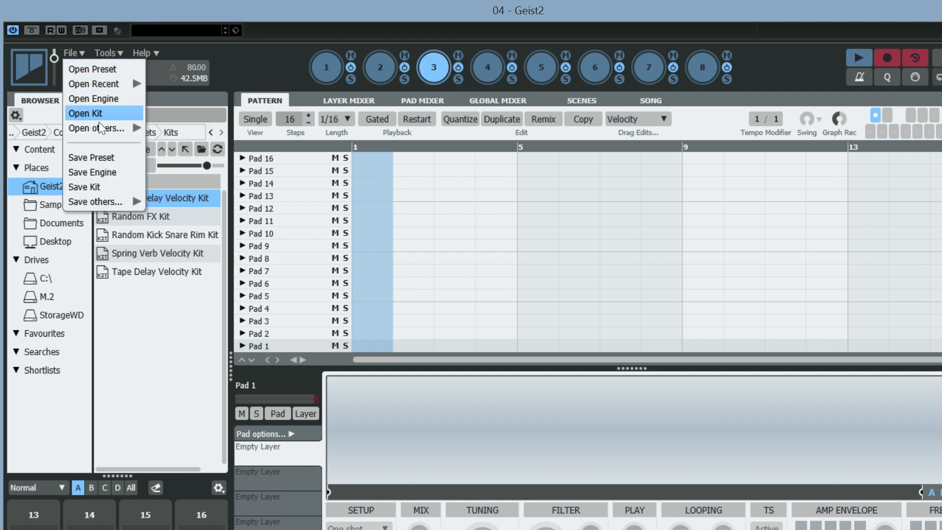
pyautogui.moveTo(98, 128)
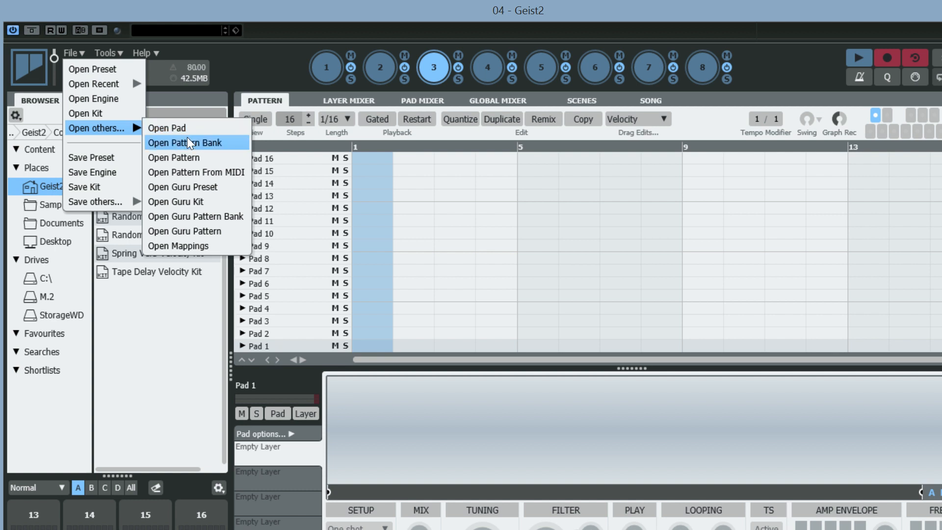
pyautogui.click(195, 173)
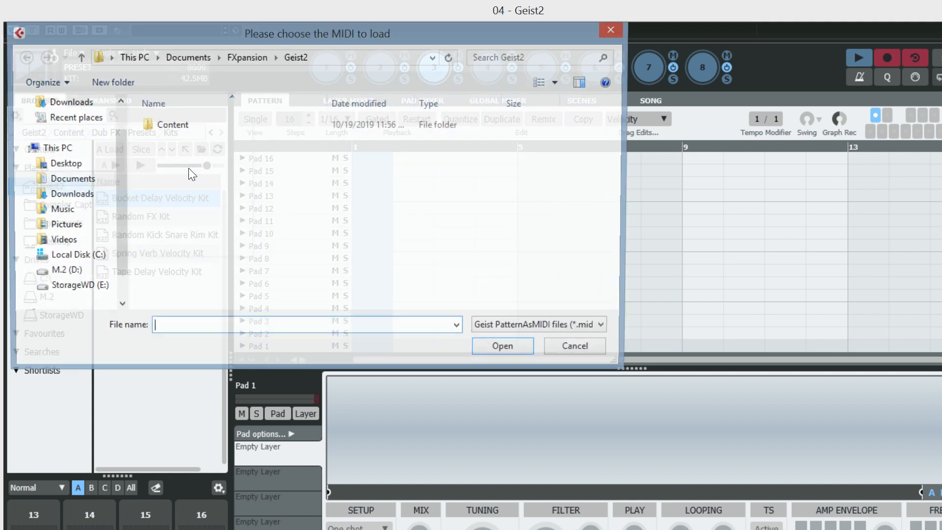
pyautogui.click(62, 164)
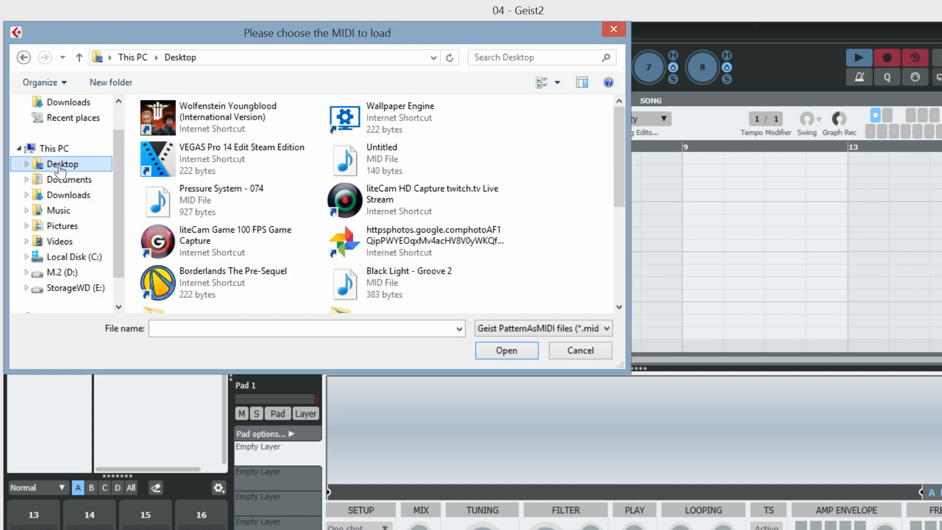
pyautogui.scroll(-4, 599, 246)
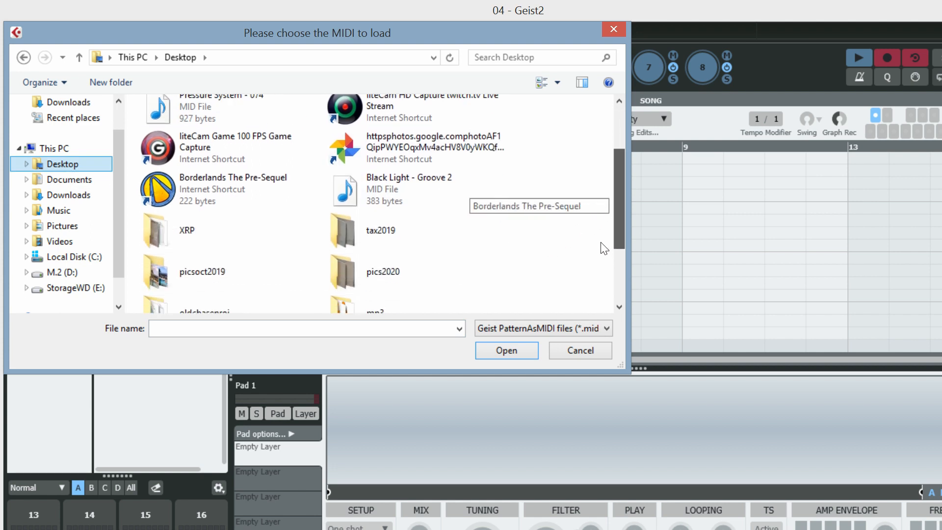
pyautogui.scroll(4, 596, 275)
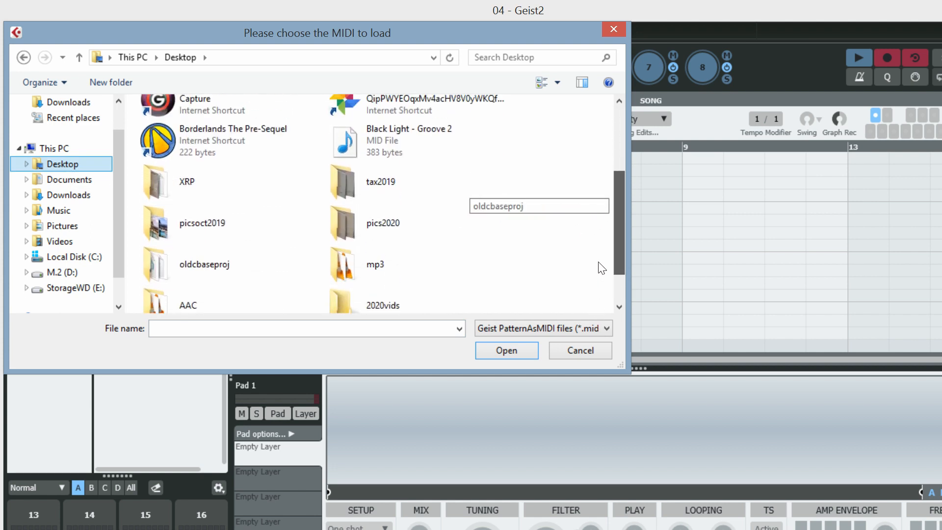
pyautogui.scroll(1, 599, 201)
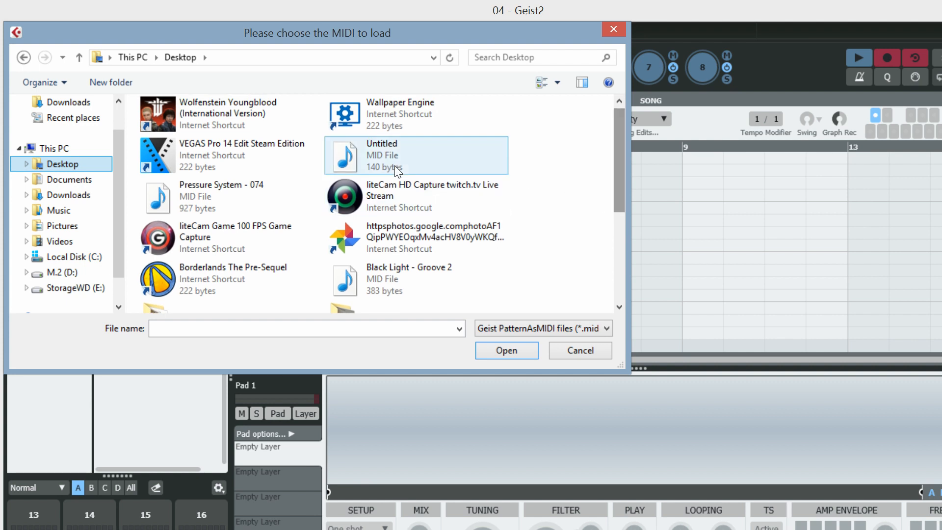
pyautogui.click(375, 160)
pyautogui.click(501, 350)
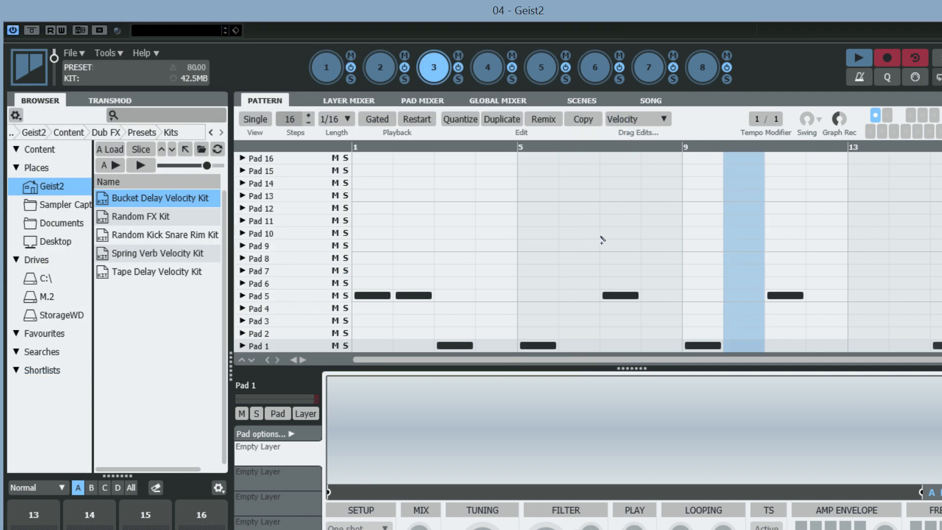
# Play the patterns, compare Engines 1 and 2 during playback, and stop playback with Engine 2 shown.
pyautogui.click(858, 58)
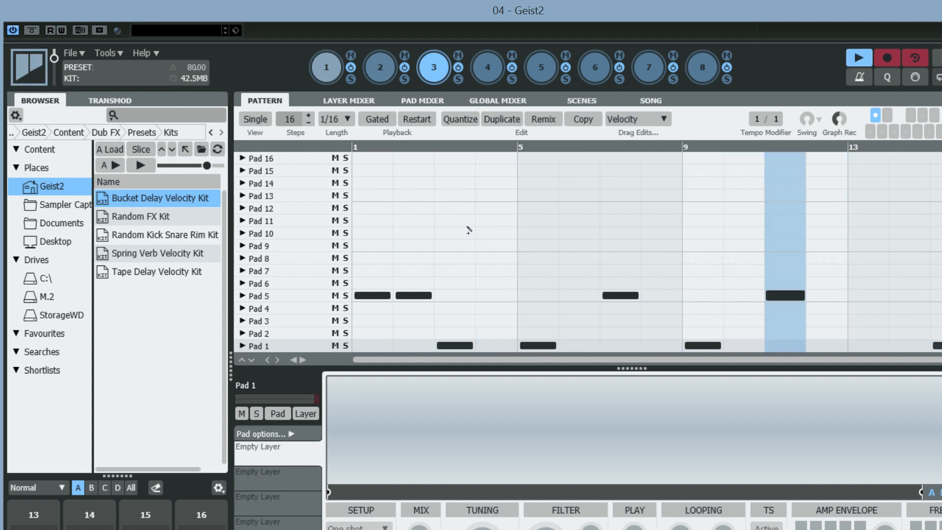
pyautogui.click(378, 66)
pyautogui.click(337, 66)
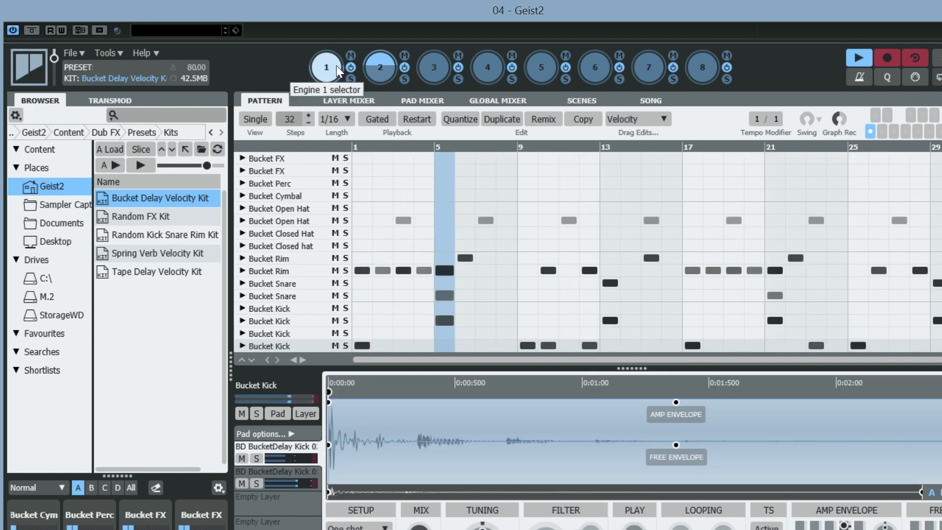
pyautogui.click(381, 68)
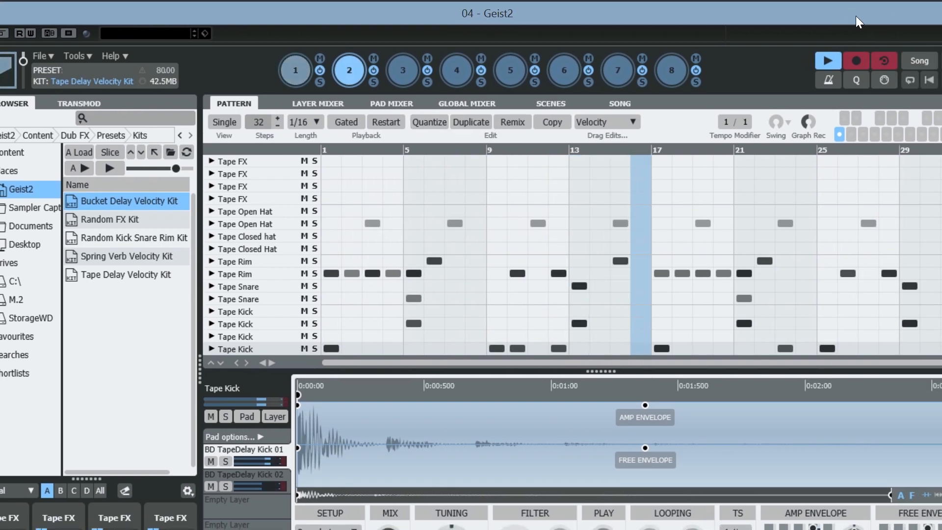
pyautogui.click(827, 60)
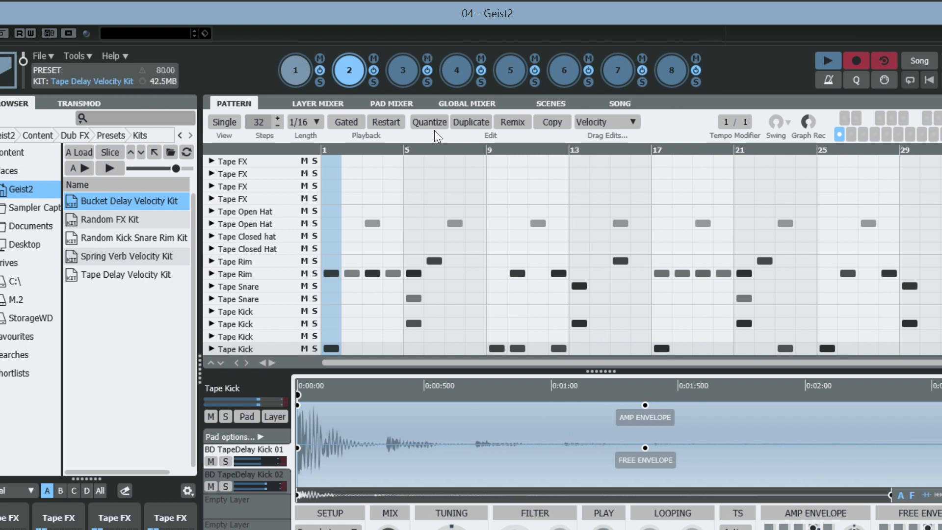
# Look through the engine commands for Engine 2 and dismiss them without choosing one.
pyautogui.click(312, 74)
pyautogui.click(346, 70)
pyautogui.rightClick(346, 71)
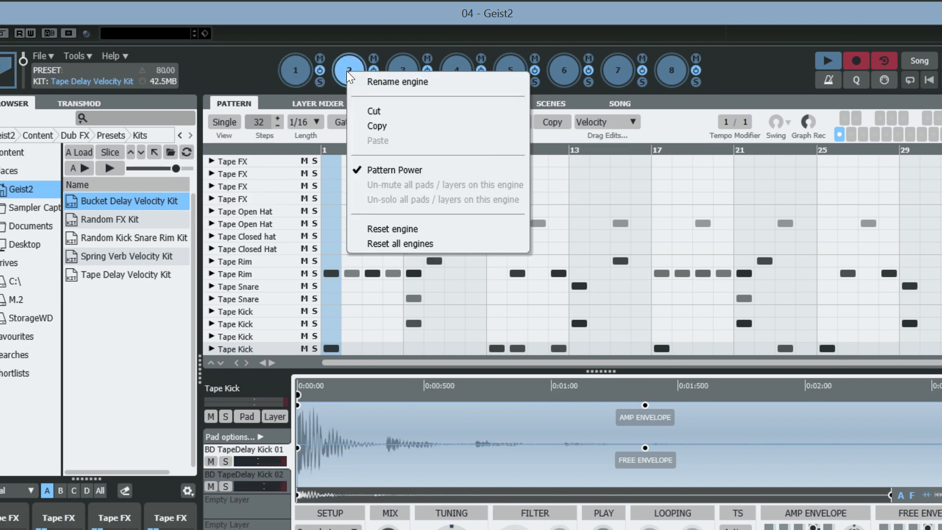
pyautogui.click(352, 64)
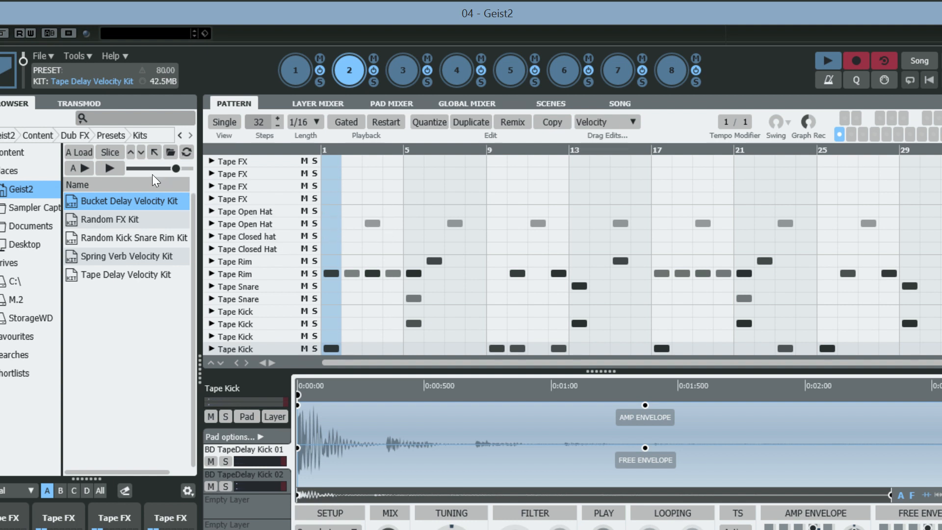
# Open the Black Light - Groove 2 MIDI file from the Desktop as Engine 2's pattern.
pyautogui.click(39, 53)
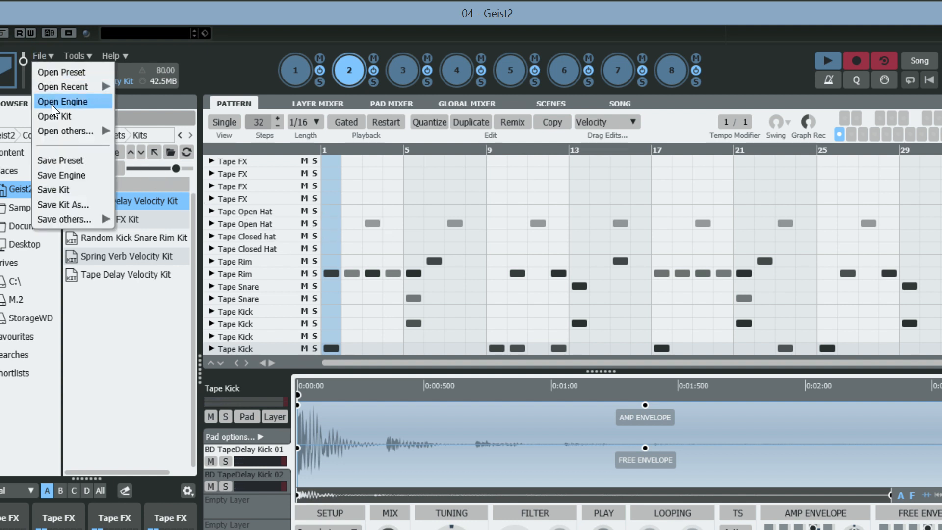
pyautogui.moveTo(55, 129)
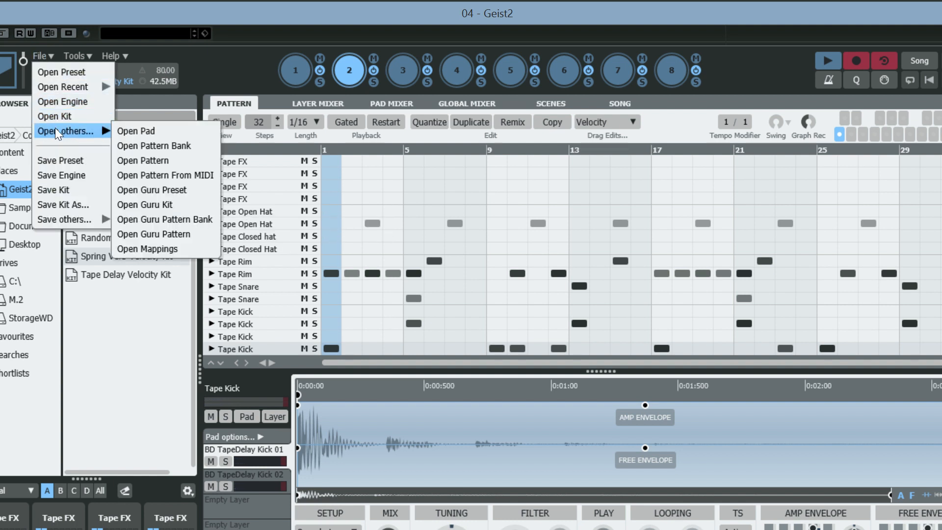
pyautogui.click(161, 175)
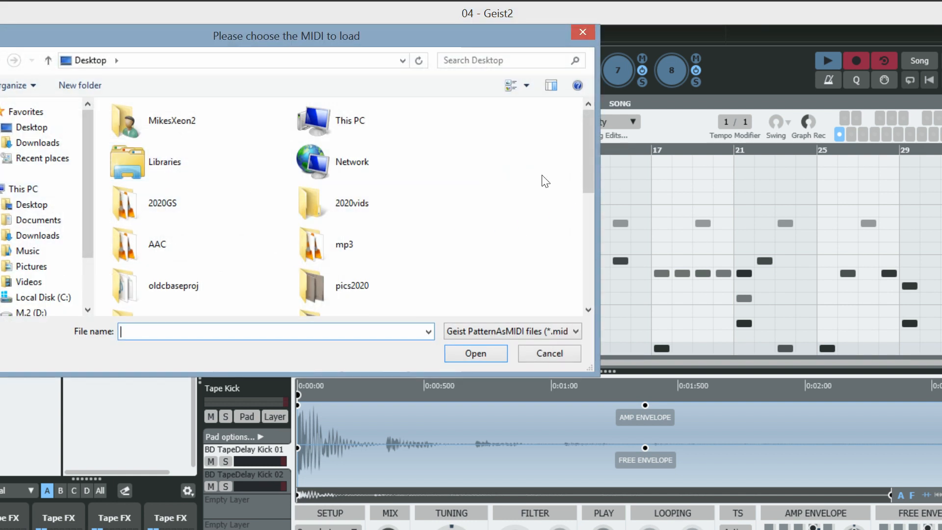
pyautogui.click(30, 129)
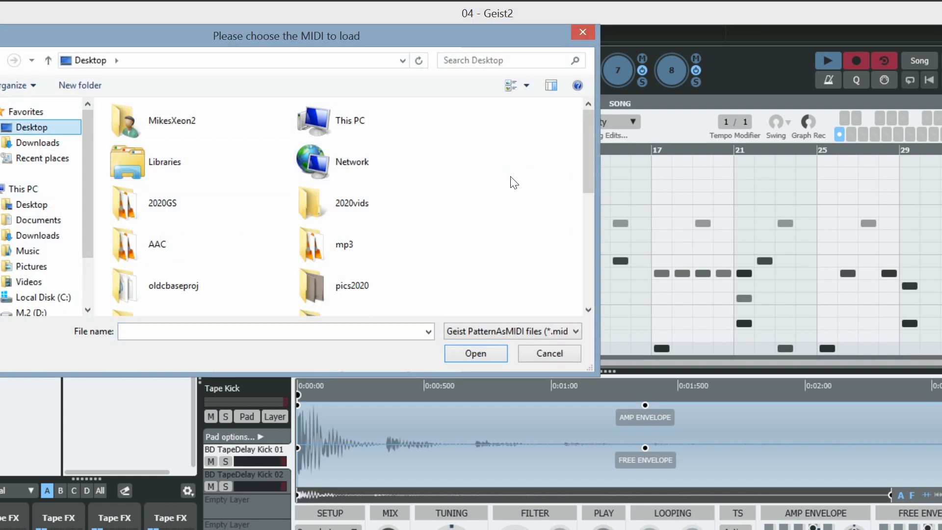
pyautogui.scroll(-5, 578, 167)
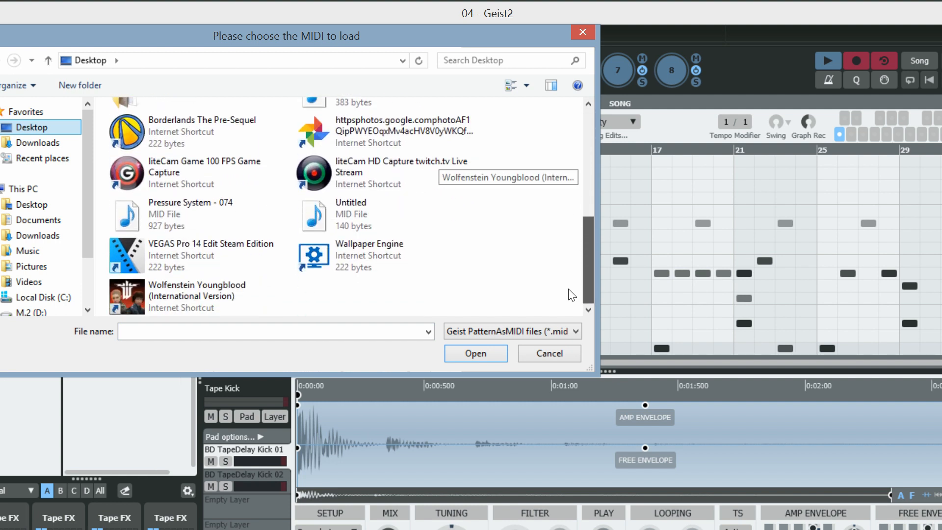
pyautogui.scroll(1, 571, 289)
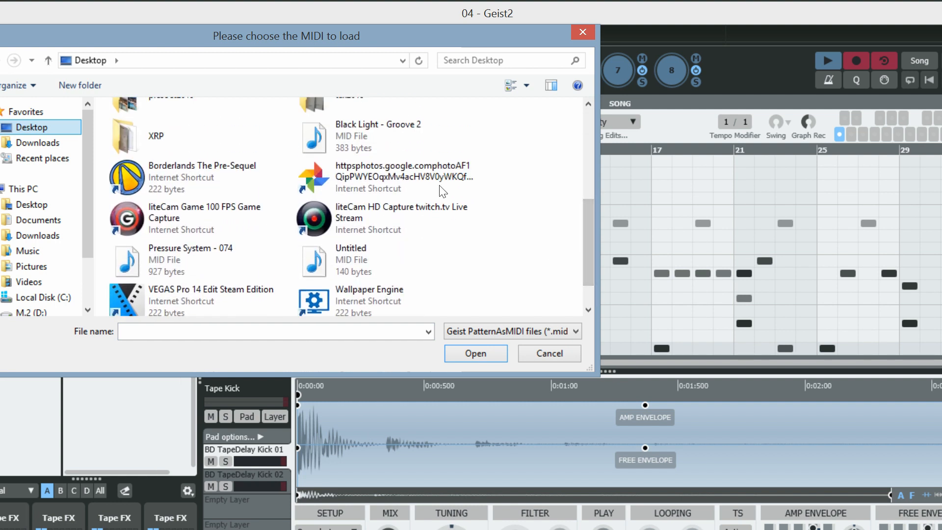
pyautogui.click(366, 131)
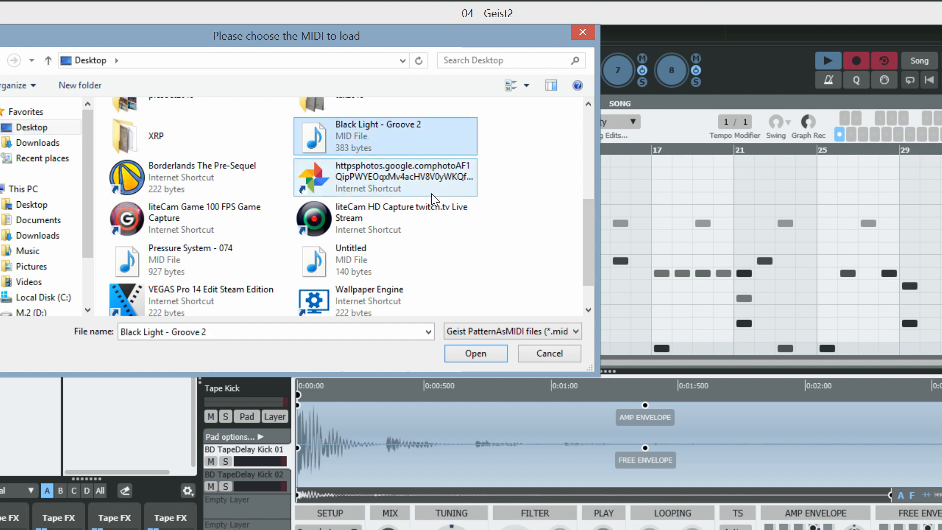
pyautogui.click(470, 353)
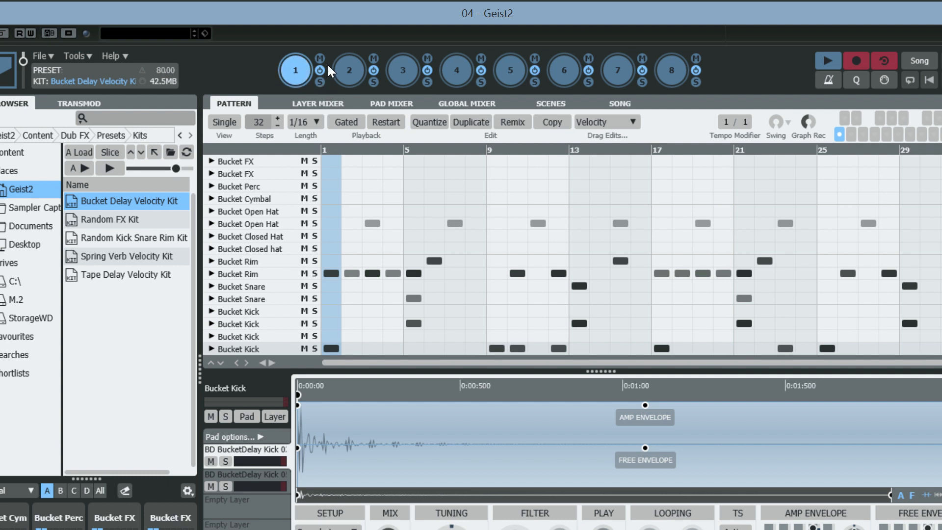
# Open the Pressure System - 074 MIDI file from the Desktop as Engine 2's pattern.
pyautogui.click(346, 70)
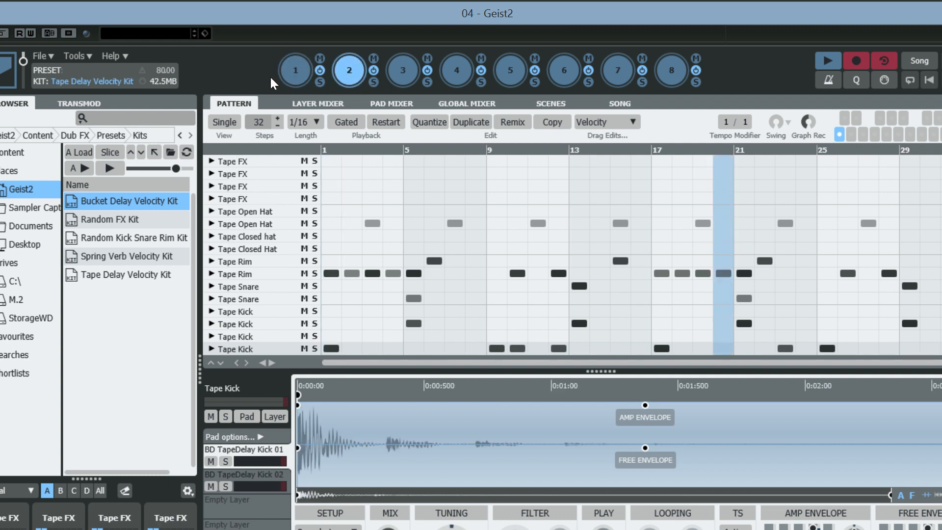
pyautogui.click(38, 56)
pyautogui.moveTo(58, 131)
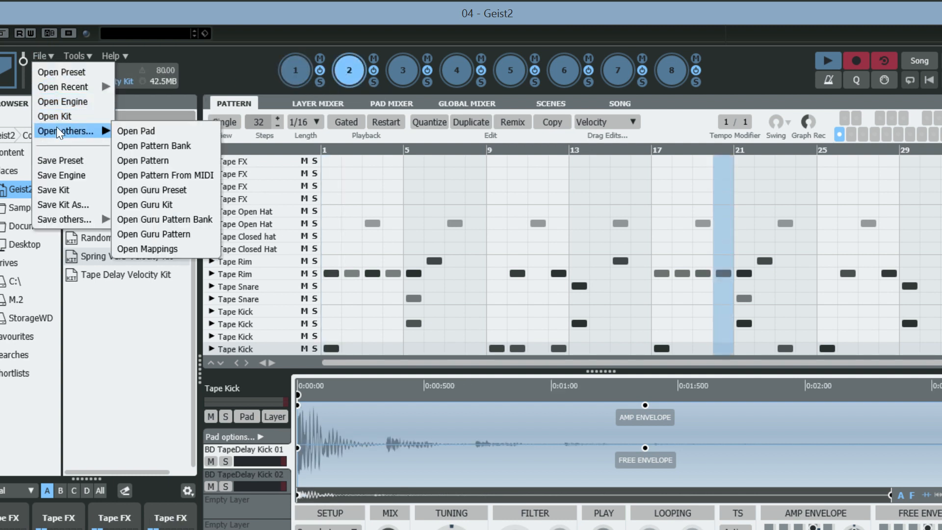
pyautogui.click(177, 176)
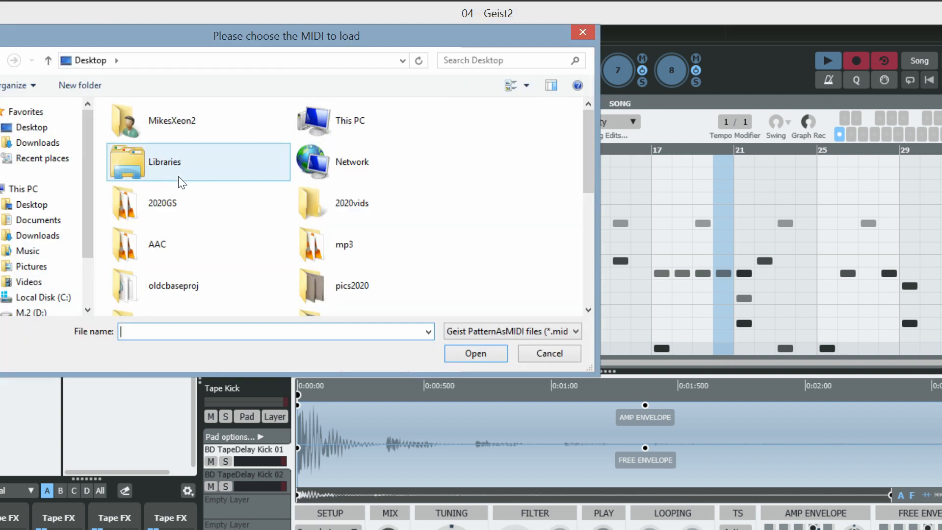
pyautogui.click(32, 127)
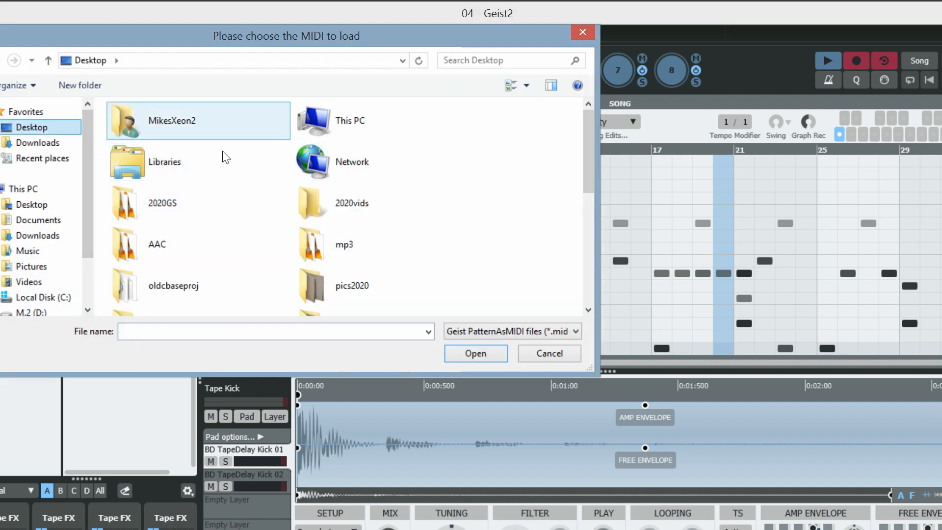
pyautogui.moveTo(587, 170); pyautogui.dragTo(582, 256)
pyautogui.click(166, 267)
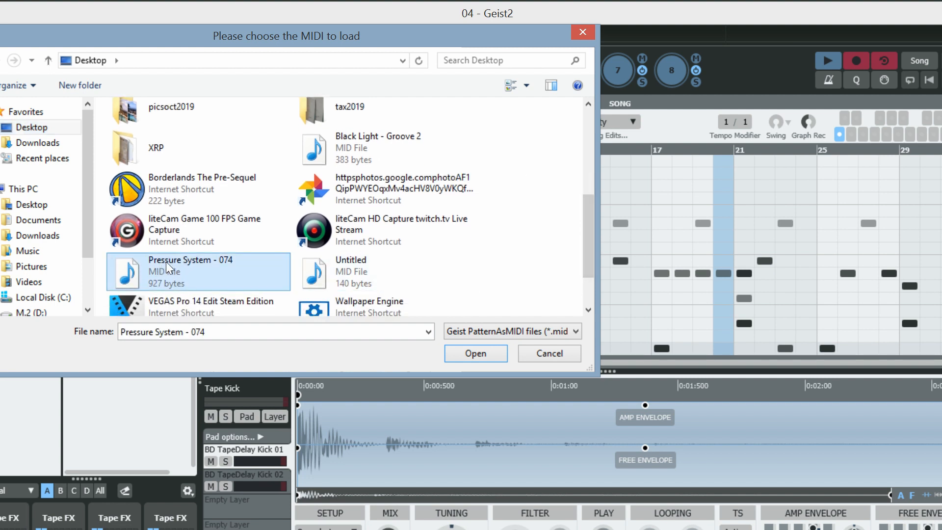
pyautogui.click(494, 355)
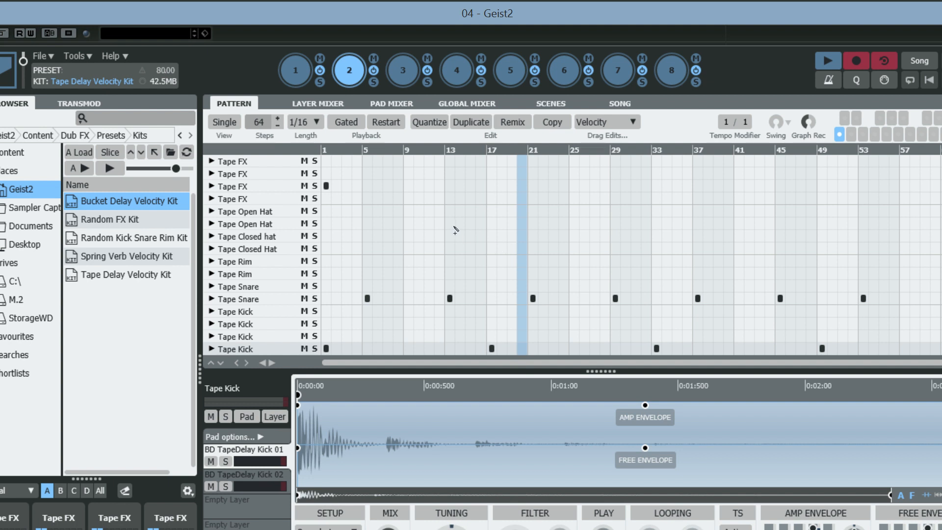
# Audition the patterns with the global mixer shown, select Engine 3 and slightly lower Engine 2's gain, ending with playback stopped.
pyautogui.click(827, 60)
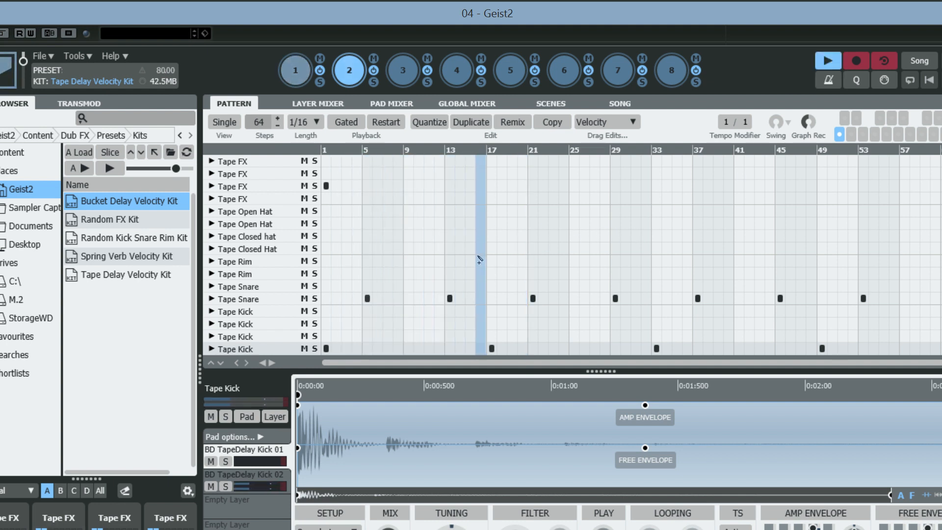
pyautogui.click(486, 102)
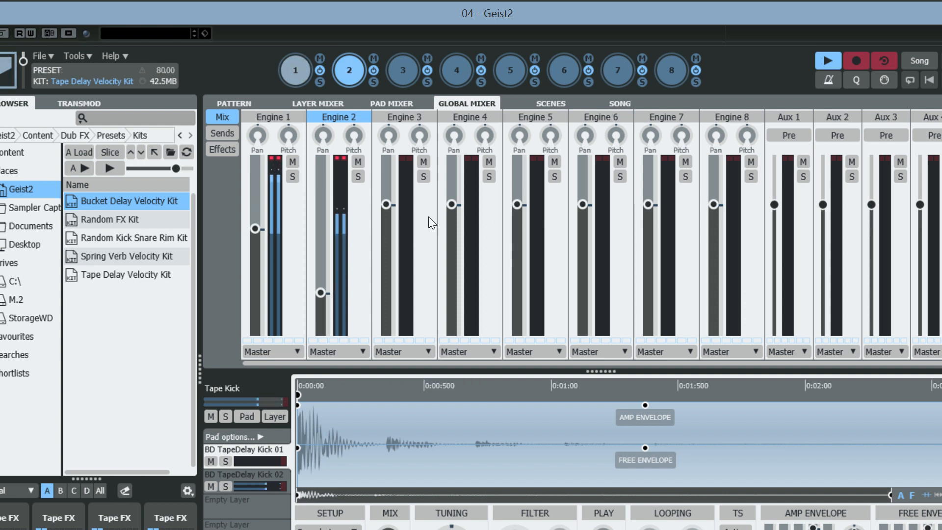
pyautogui.click(407, 73)
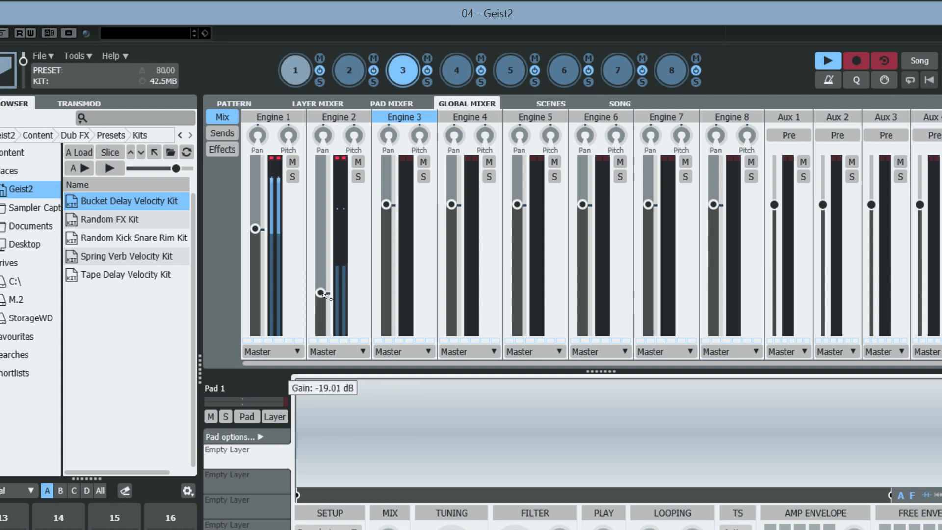
pyautogui.moveTo(325, 303)
pyautogui.mouseDown()
pyautogui.moveTo(326, 317)
pyautogui.moveTo(325, 304)
pyautogui.mouseUp()
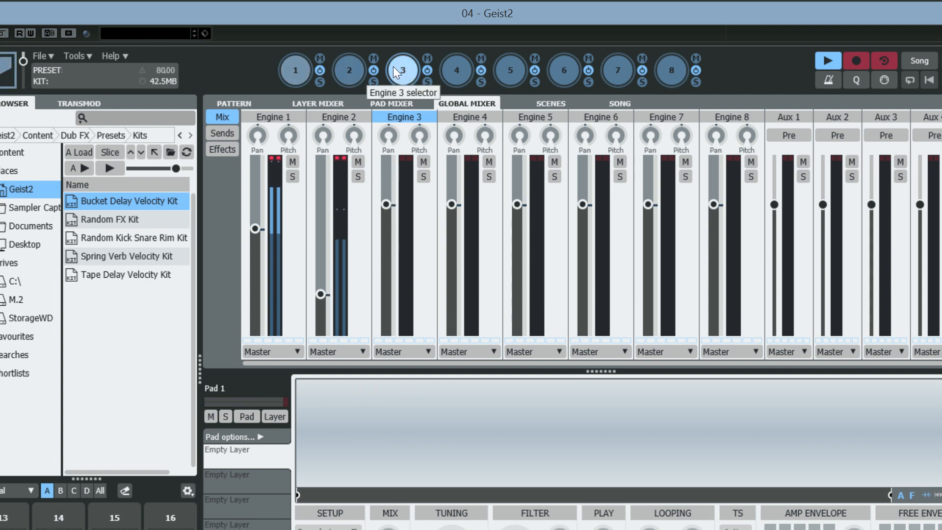
pyautogui.click(827, 61)
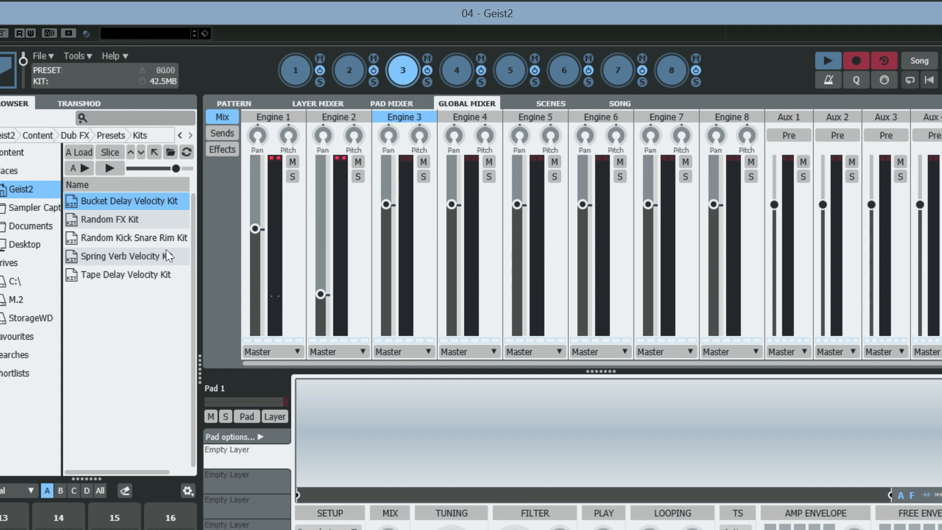
# Load the Random FX Kit into Engine 3 and lower the gains of Engines 1, 2 and 3 during playback.
pyautogui.doubleClick(130, 219)
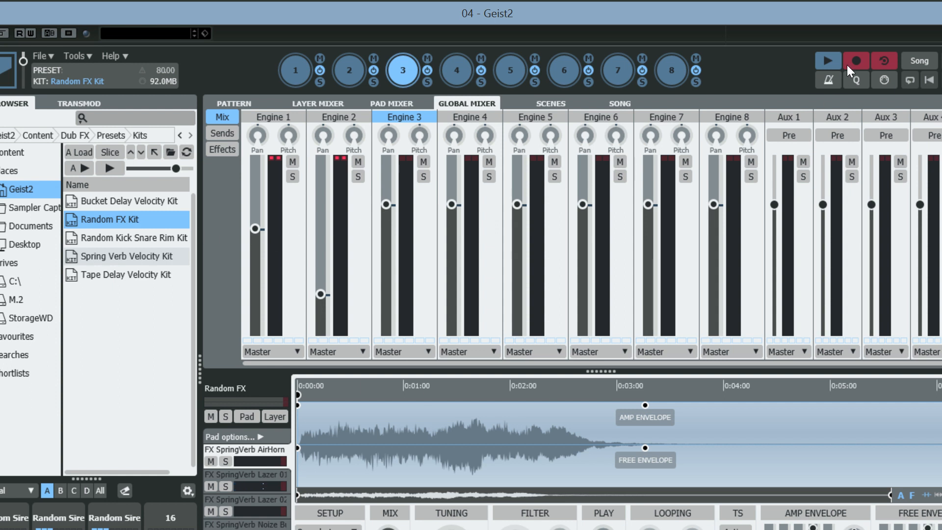
pyautogui.click(827, 58)
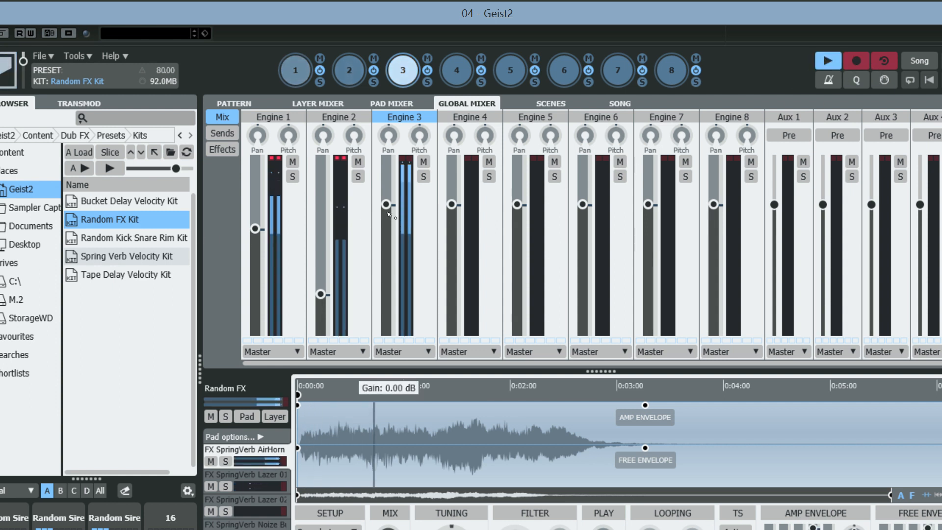
pyautogui.moveTo(388, 213); pyautogui.dragTo(387, 258)
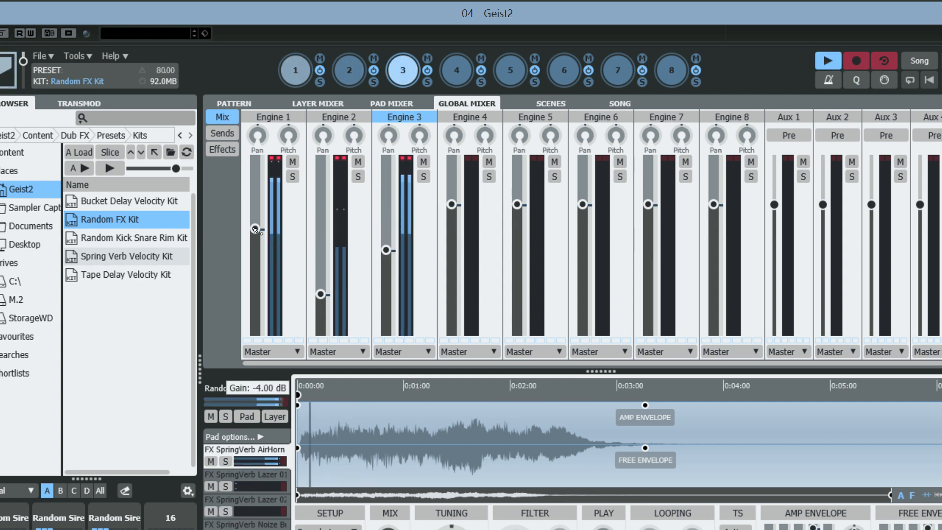
pyautogui.moveTo(255, 229); pyautogui.dragTo(321, 309)
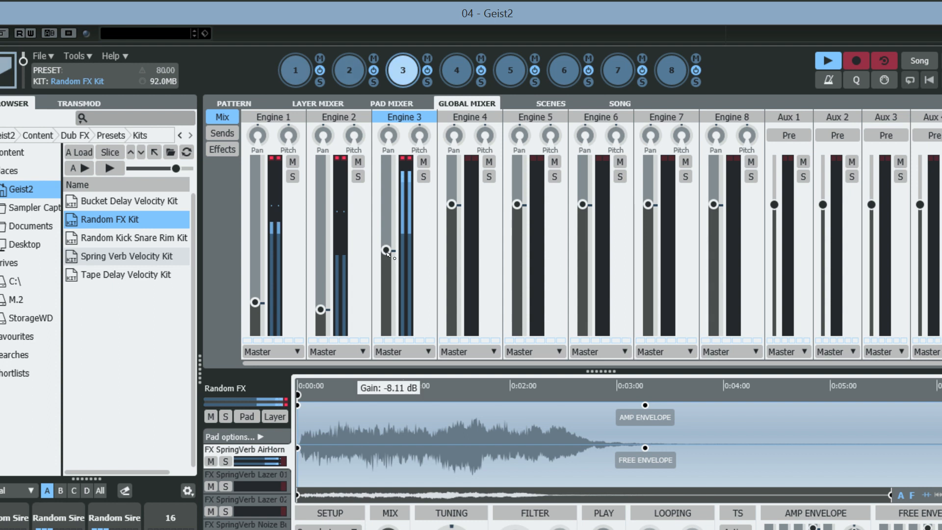
pyautogui.moveTo(387, 251); pyautogui.dragTo(387, 290)
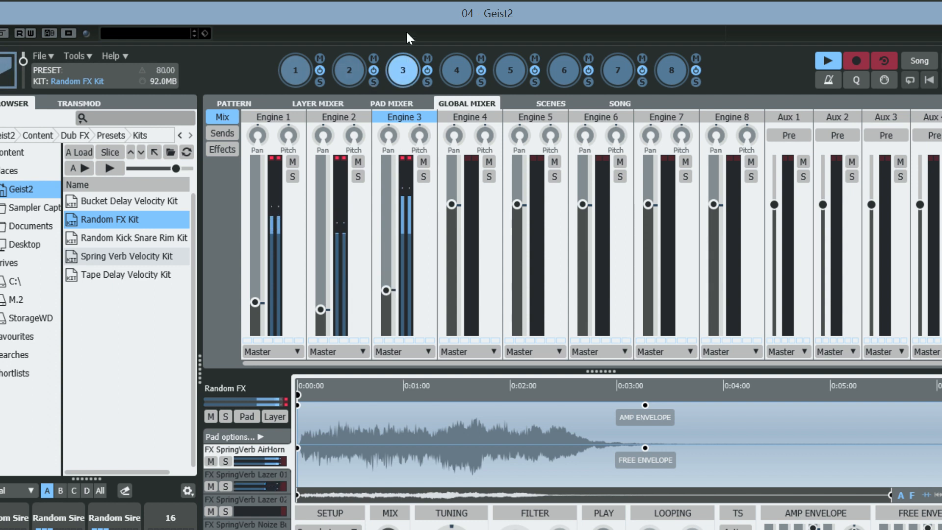
# Select the halionA track, move the Groove Agent window down to uncover Geist2, and stop Geist2's playback.
pyautogui.moveTo(415, 15); pyautogui.dragTo(769, 47)
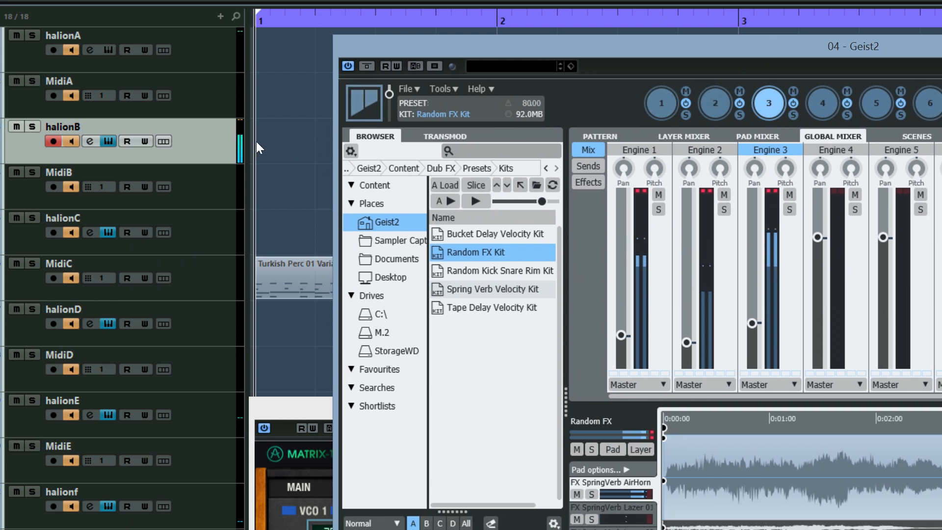
pyautogui.click(210, 85)
pyautogui.click(214, 42)
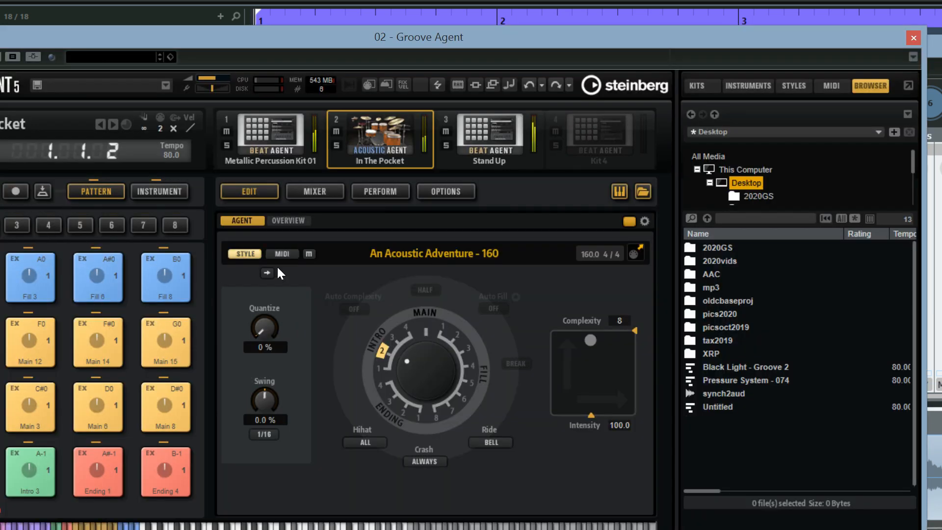
pyautogui.moveTo(425, 40); pyautogui.dragTo(470, 479)
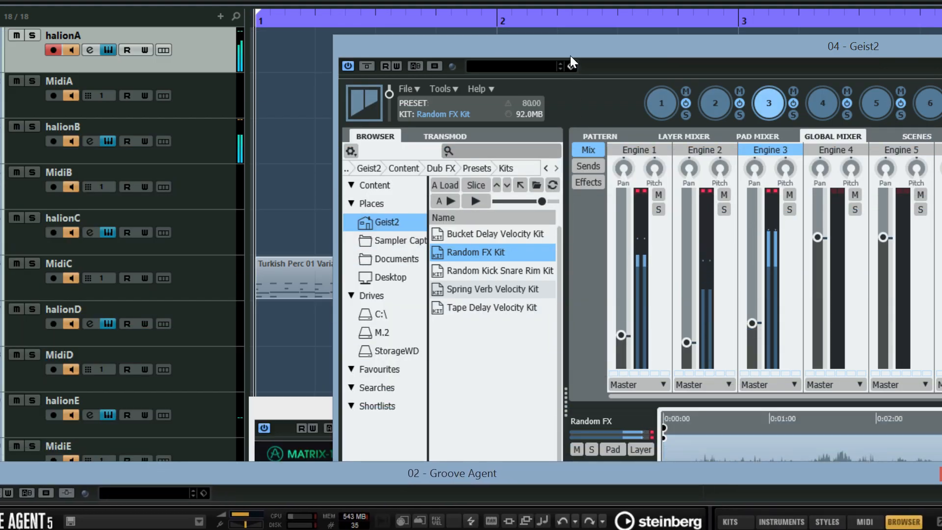
pyautogui.moveTo(570, 55); pyautogui.dragTo(111, 6)
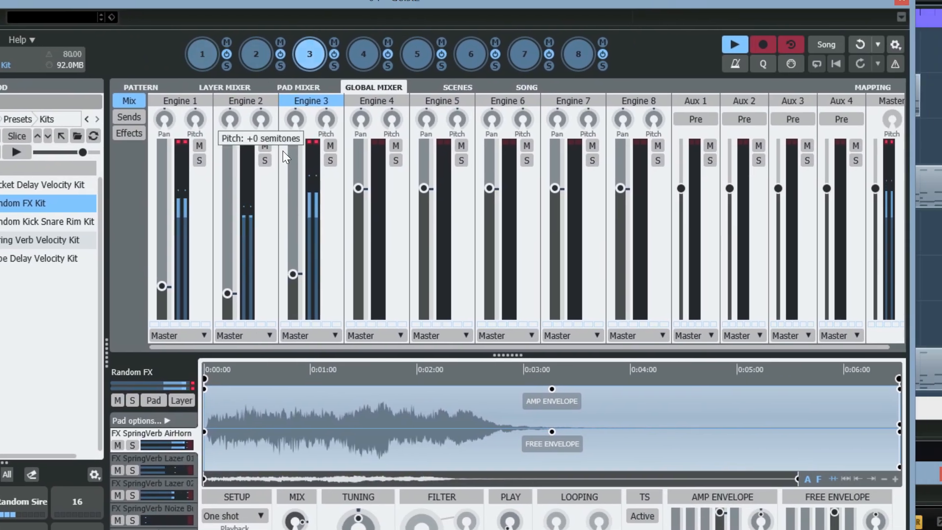
pyautogui.click(729, 44)
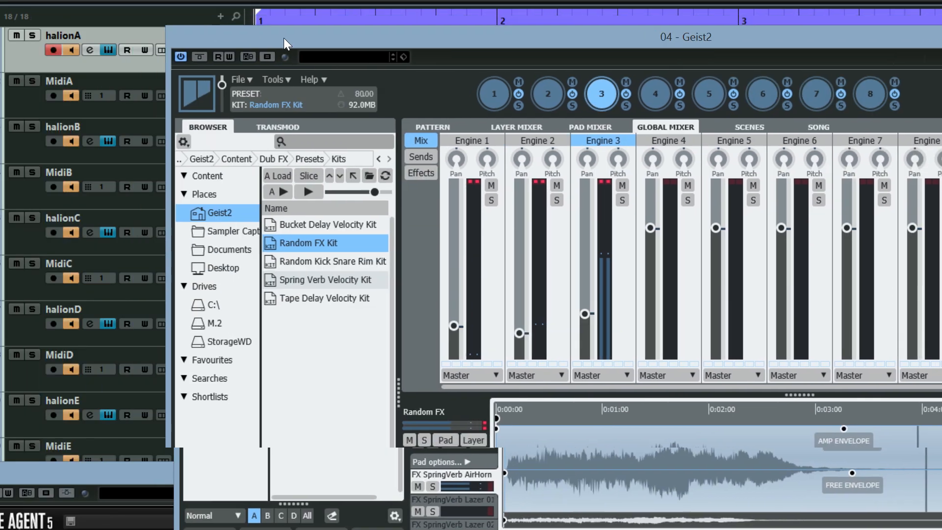
# Switch between the halionB and halionA tracks to compare Geist2 and Groove Agent, ending on halionB with the Geist2 mixer in view.
pyautogui.moveTo(283, 37); pyautogui.dragTo(493, 58)
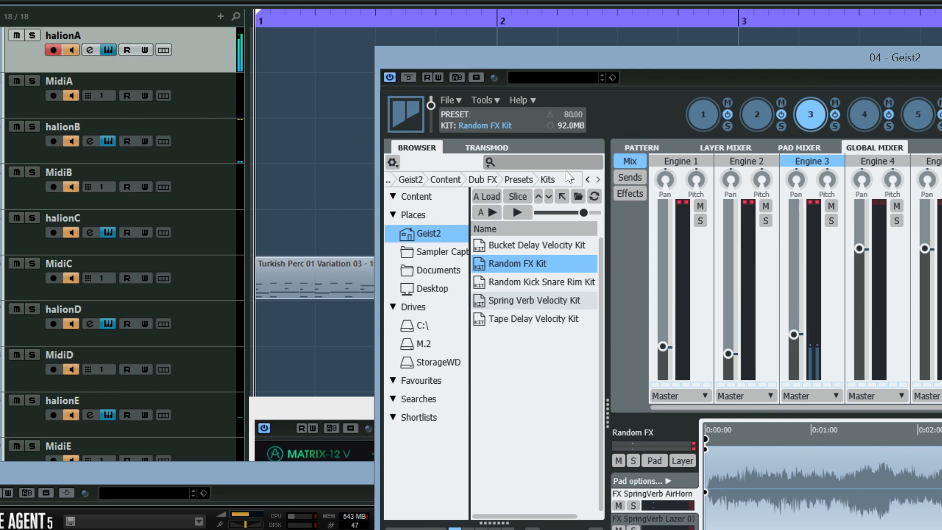
pyautogui.moveTo(658, 61); pyautogui.dragTo(552, 40)
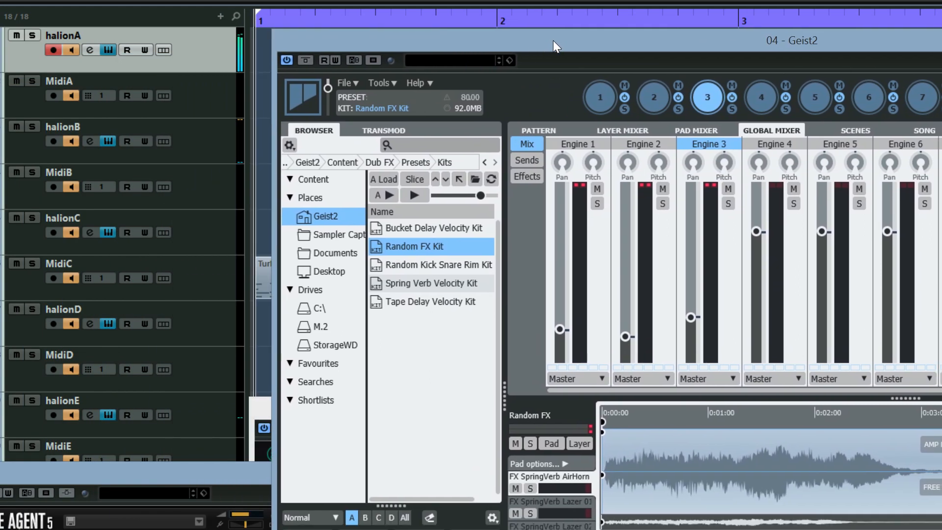
pyautogui.moveTo(752, 40); pyautogui.dragTo(346, 59)
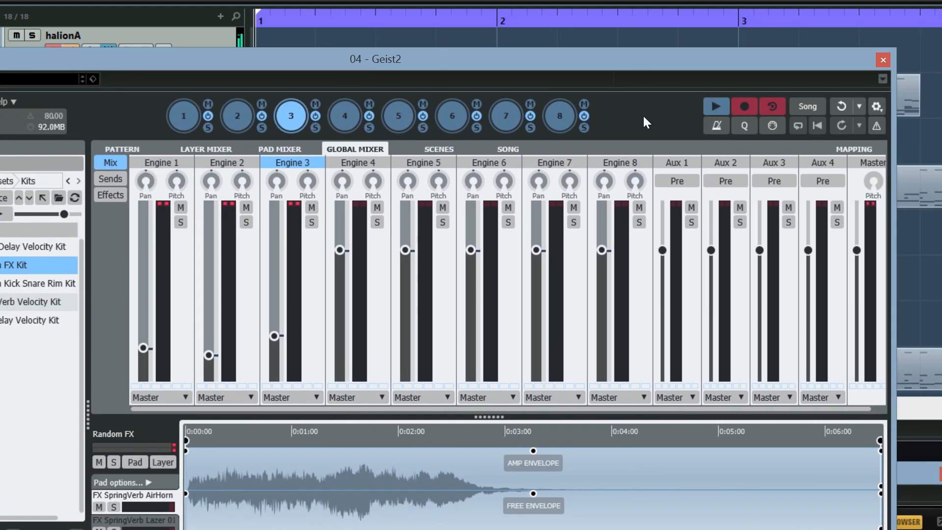
pyautogui.moveTo(207, 58); pyautogui.dragTo(730, 84)
pyautogui.click(207, 138)
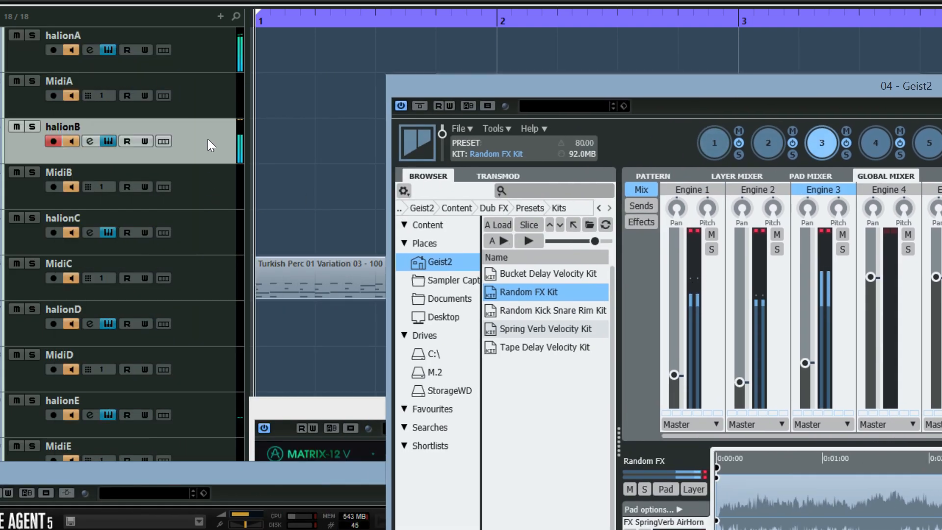
pyautogui.click(202, 52)
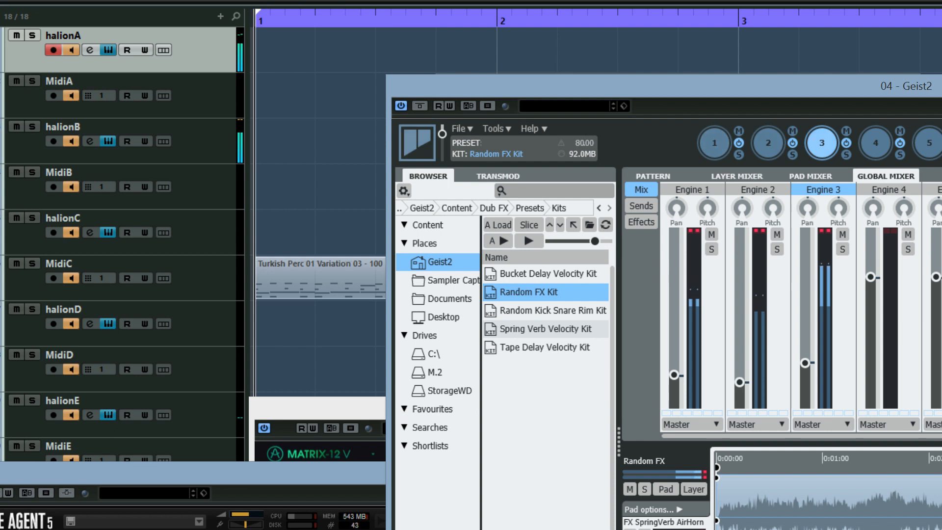
pyautogui.click(175, 151)
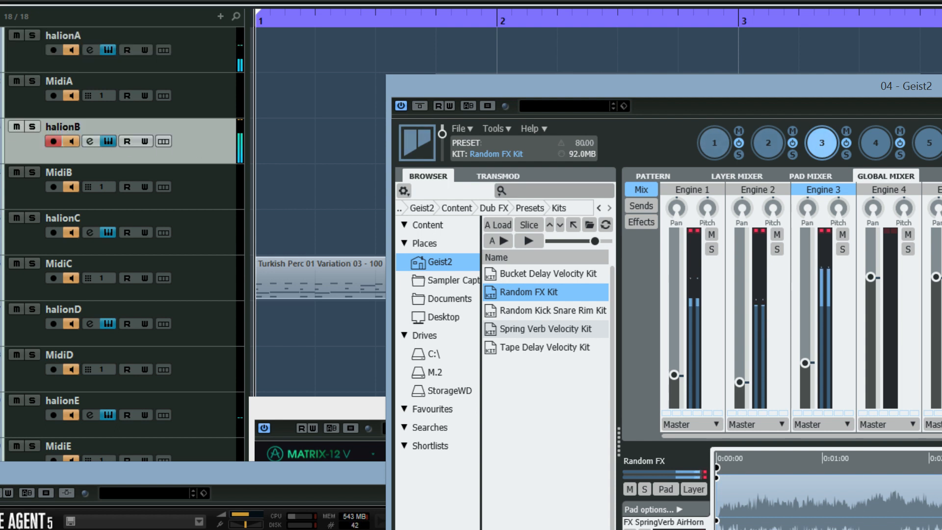
pyautogui.moveTo(431, 88); pyautogui.dragTo(0, 38)
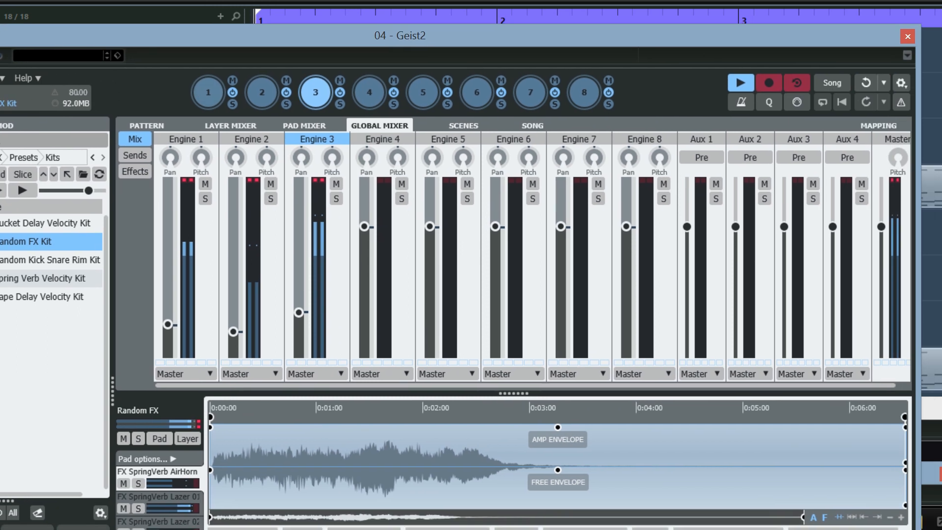
# Vary the engine gains during playback, ending with Engines 2 and 3 fully down and Engine 1 at a reduced level, and stop playback.
pyautogui.moveTo(231, 331); pyautogui.dragTo(232, 216)
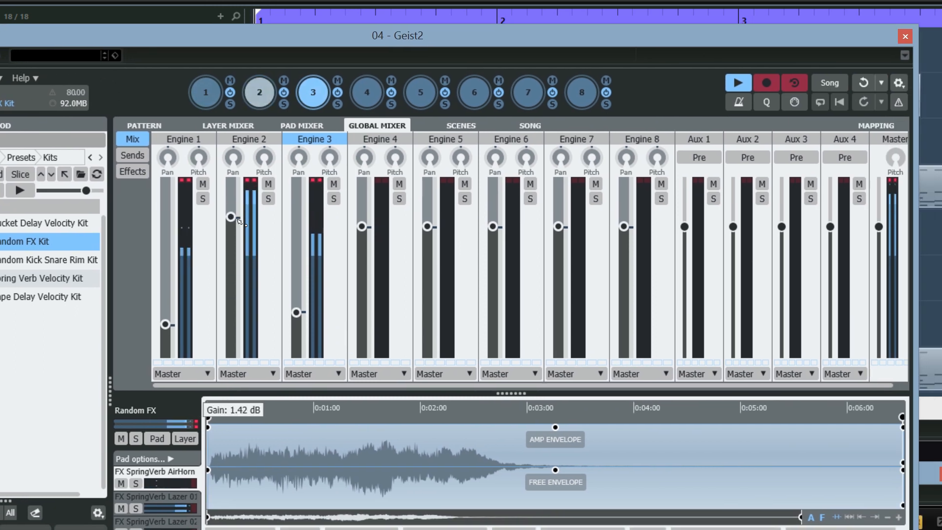
pyautogui.moveTo(301, 317); pyautogui.dragTo(300, 360)
pyautogui.moveTo(166, 325); pyautogui.dragTo(168, 193)
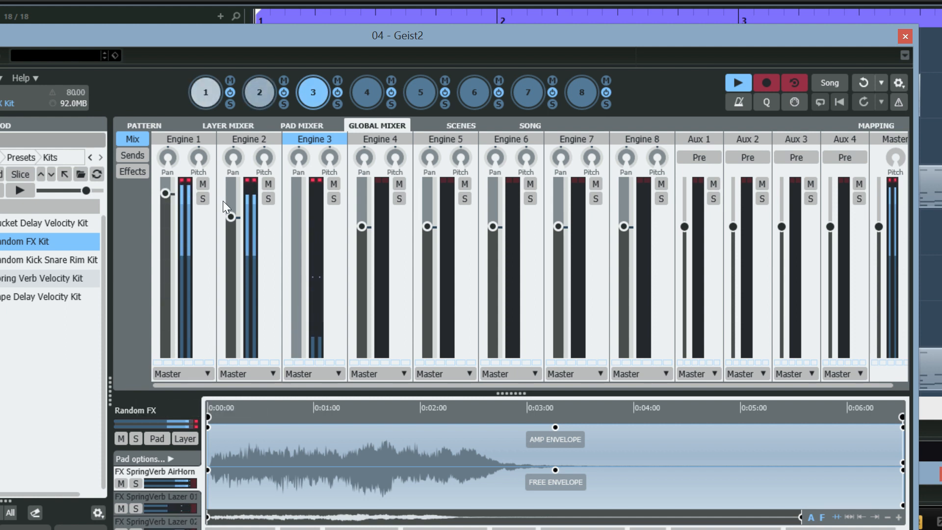
pyautogui.moveTo(230, 216); pyautogui.dragTo(227, 361)
pyautogui.moveTo(166, 194); pyautogui.dragTo(172, 290)
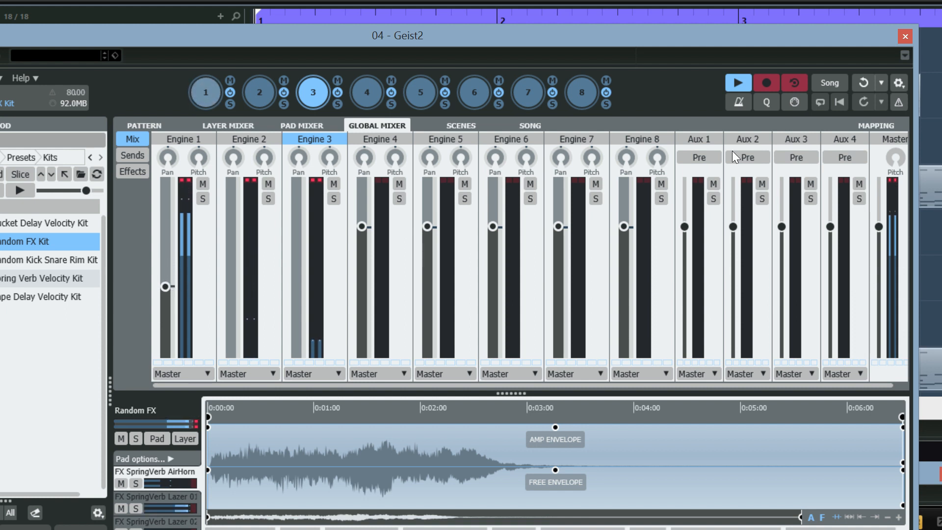
pyautogui.click(740, 84)
pyautogui.moveTo(558, 34); pyautogui.dragTo(863, 352)
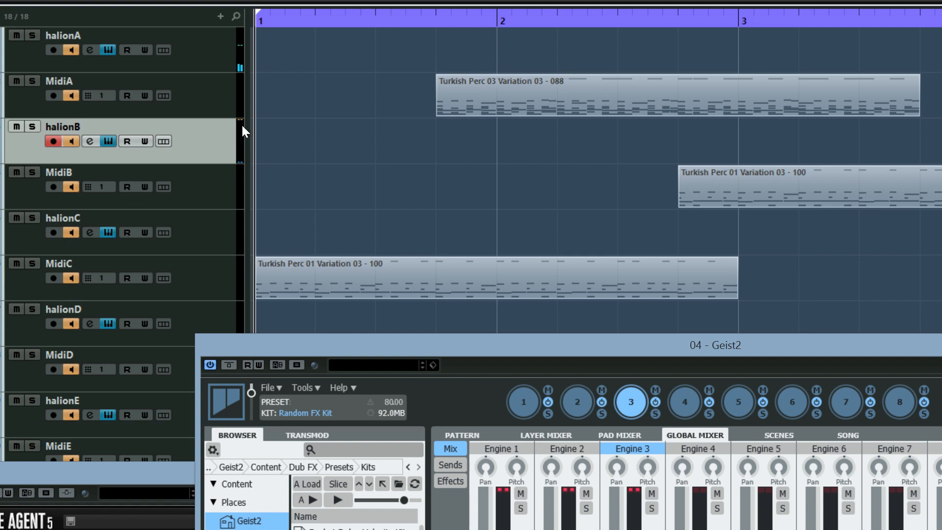
pyautogui.moveTo(383, 344); pyautogui.dragTo(139, 31)
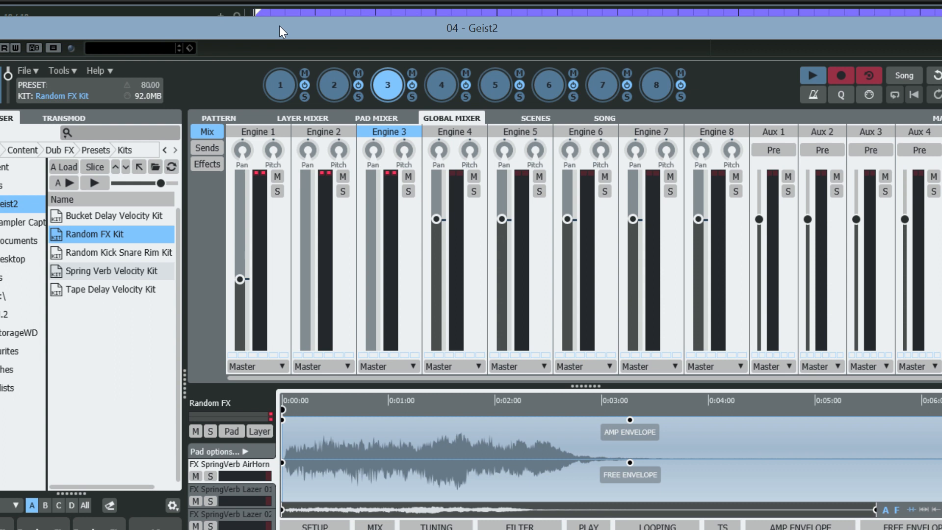
pyautogui.moveTo(279, 25); pyautogui.dragTo(464, 74)
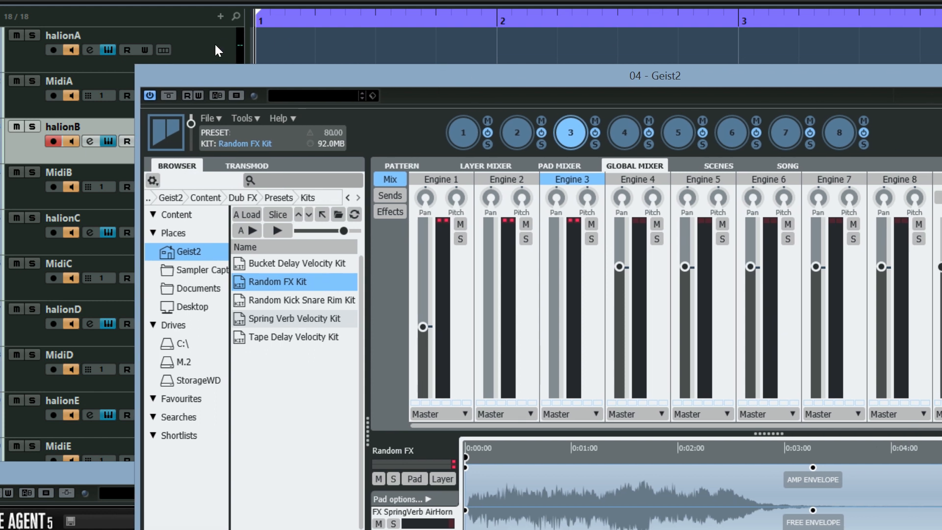
pyautogui.moveTo(304, 72); pyautogui.dragTo(132, 55)
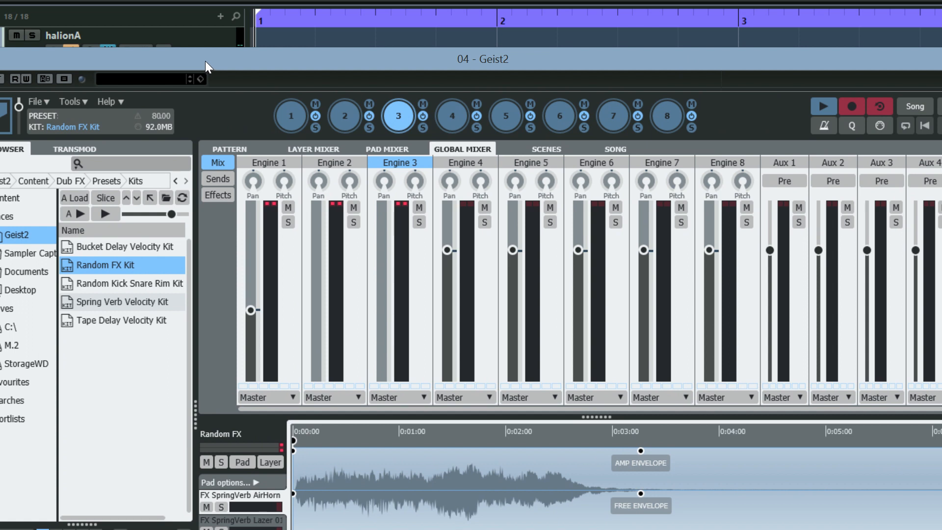
pyautogui.moveTo(223, 57)
pyautogui.mouseDown()
pyautogui.moveTo(264, 35)
pyautogui.moveTo(219, 39)
pyautogui.moveTo(228, 40)
pyautogui.mouseUp()
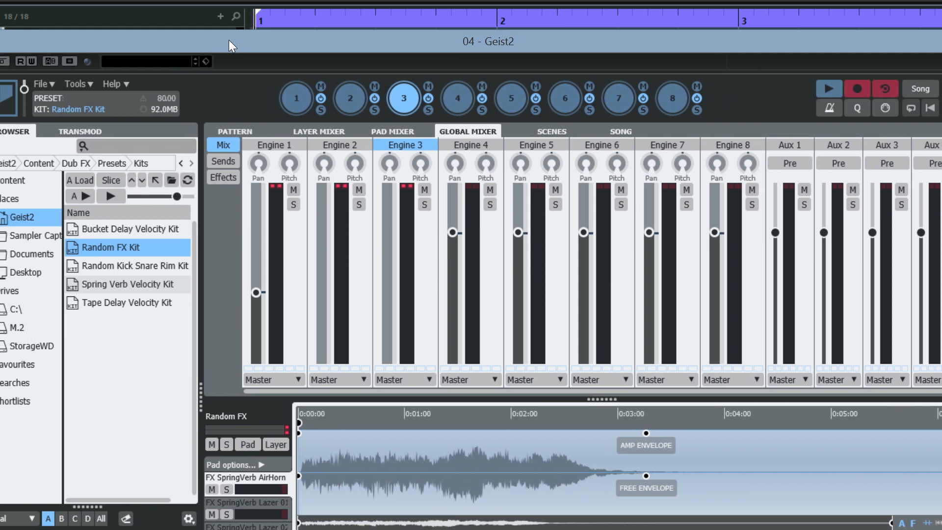
pyautogui.moveTo(228, 40)
pyautogui.mouseDown()
pyautogui.moveTo(182, 45)
pyautogui.moveTo(241, 27)
pyautogui.mouseUp()
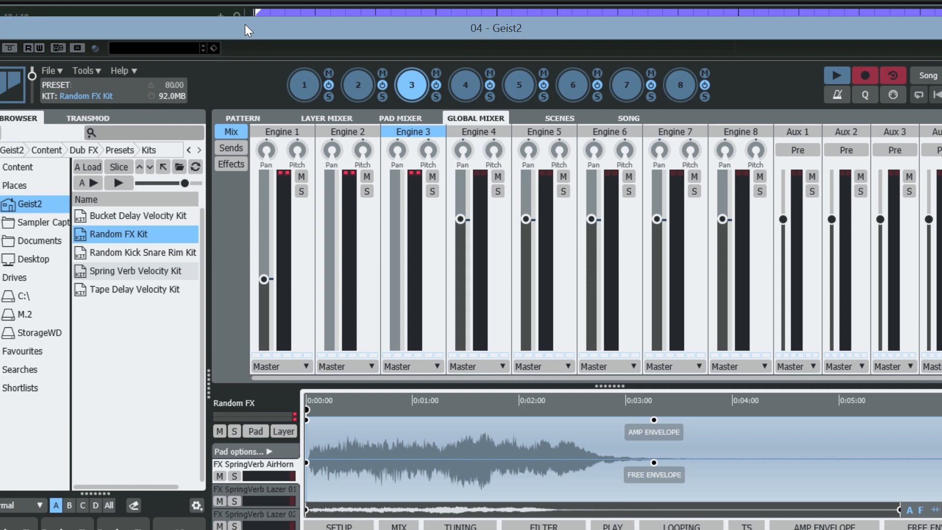
pyautogui.moveTo(245, 26); pyautogui.dragTo(243, 35)
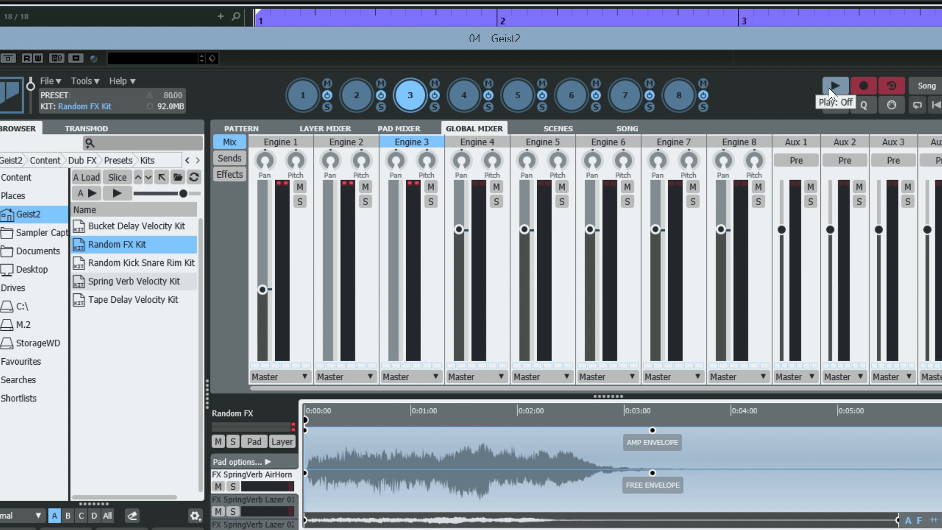
# Move the Geist2 window down to uncover the track list, select and mute the halionA track, and bring Geist2 back up.
pyautogui.moveTo(623, 46); pyautogui.dragTo(742, 400)
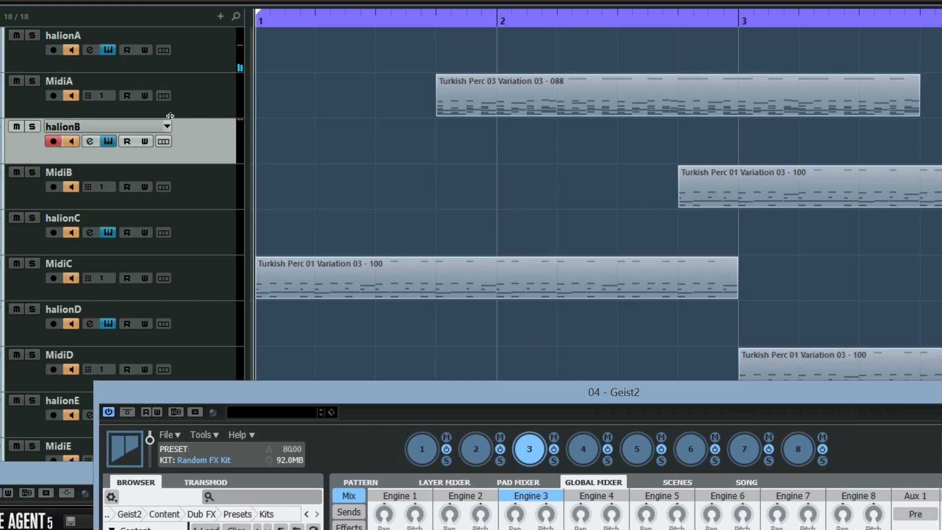
pyautogui.click(217, 41)
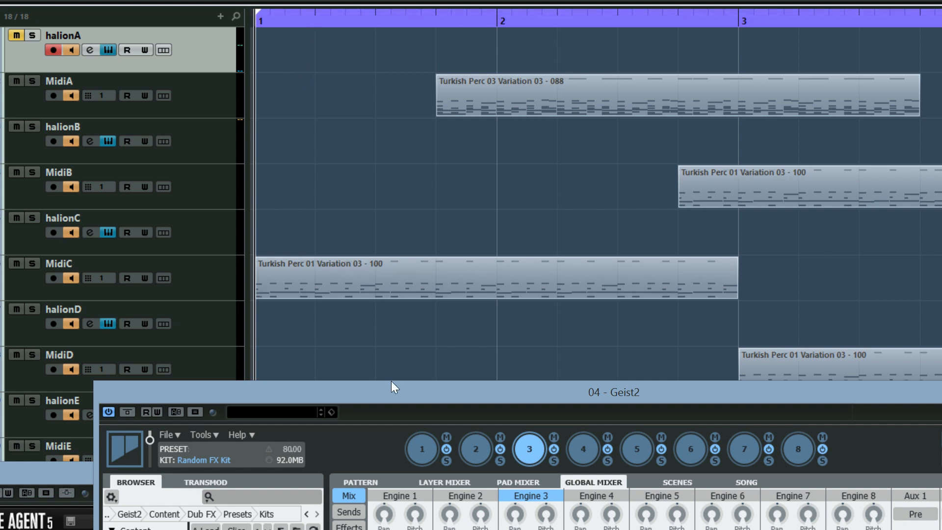
pyautogui.moveTo(391, 380); pyautogui.dragTo(247, 1)
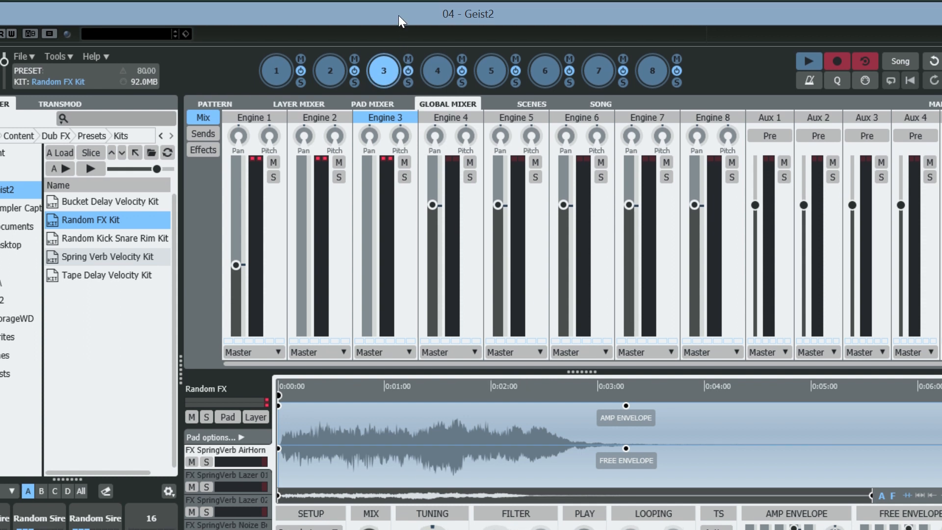
pyautogui.moveTo(398, 8)
pyautogui.mouseDown()
pyautogui.moveTo(416, 19)
pyautogui.moveTo(416, 0)
pyautogui.moveTo(404, 6)
pyautogui.mouseUp()
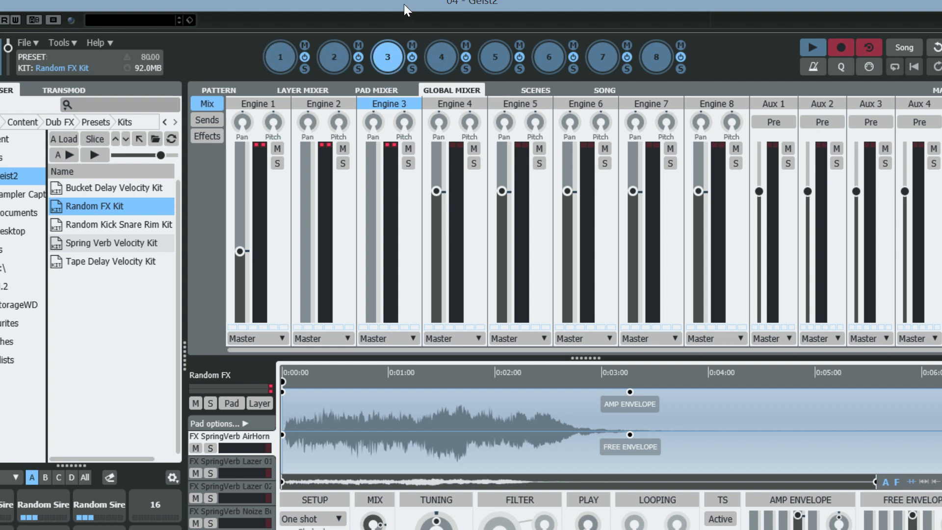
pyautogui.moveTo(404, 4)
pyautogui.mouseDown()
pyautogui.moveTo(409, 28)
pyautogui.moveTo(420, 4)
pyautogui.moveTo(405, 3)
pyautogui.mouseUp()
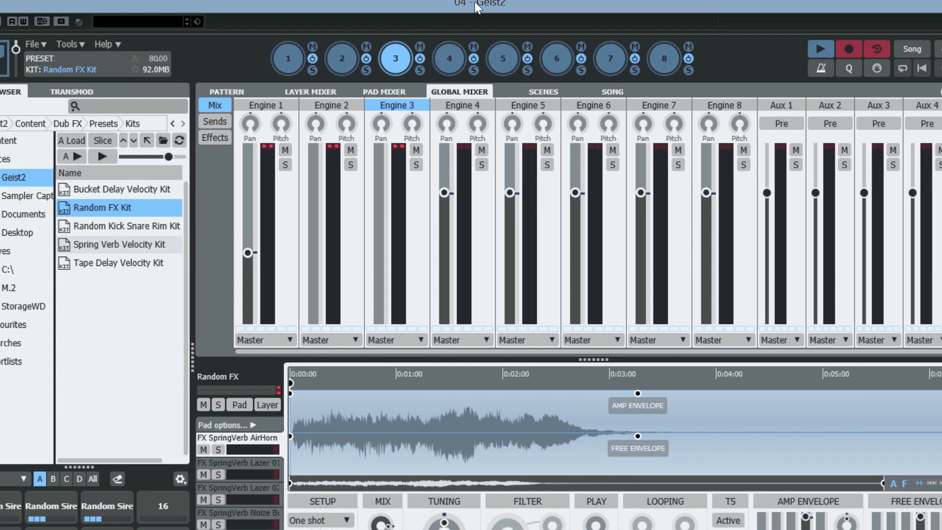
pyautogui.moveTo(422, 4); pyautogui.dragTo(432, 2)
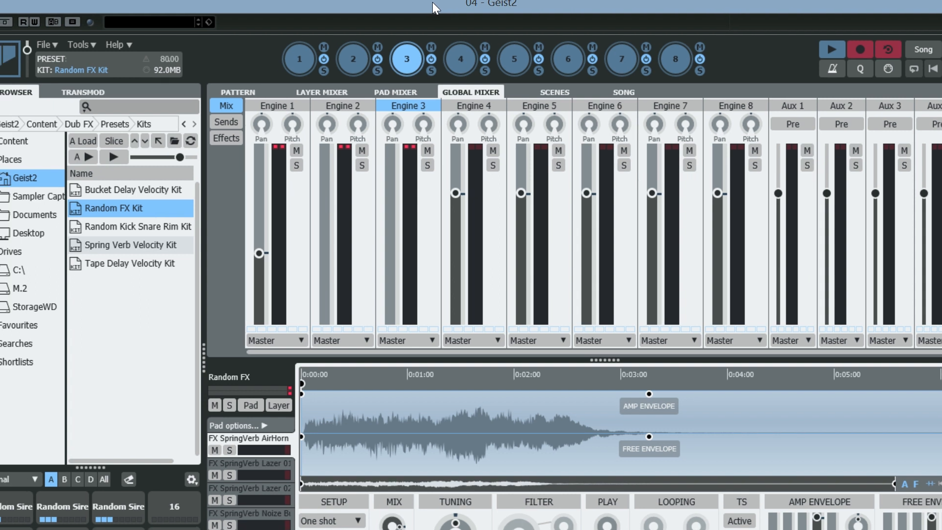
pyautogui.moveTo(166, 11); pyautogui.dragTo(144, 0)
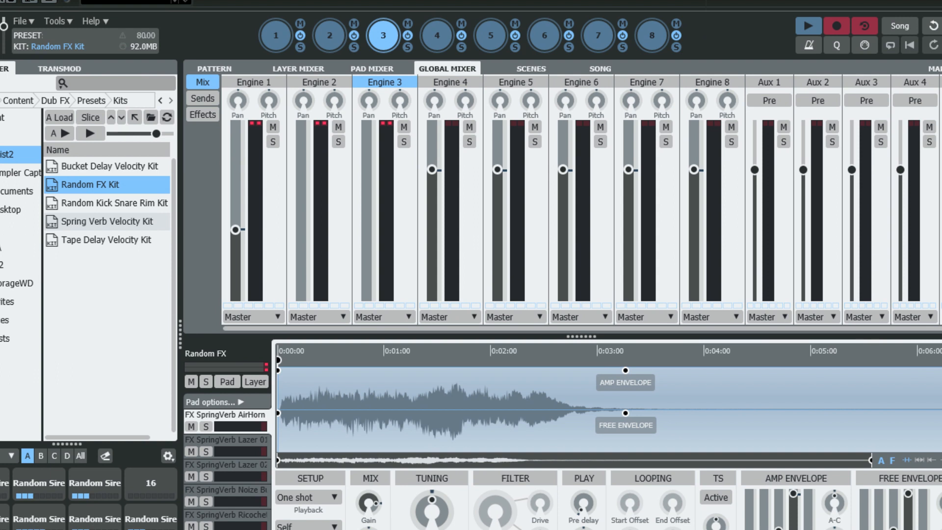
pyautogui.moveTo(284, 0)
pyautogui.mouseDown()
pyautogui.moveTo(285, 34)
pyautogui.moveTo(307, 25)
pyautogui.moveTo(277, 15)
pyautogui.mouseUp()
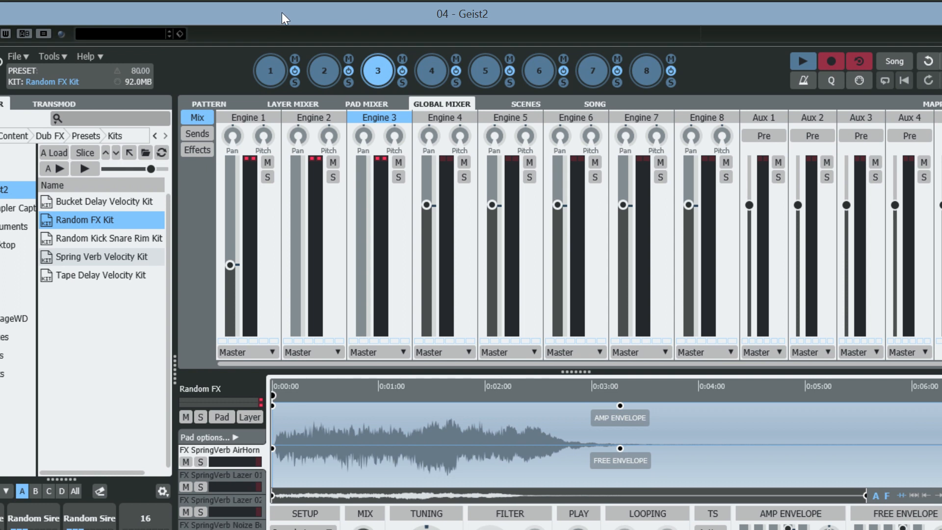
pyautogui.moveTo(510, 20); pyautogui.dragTo(519, 3)
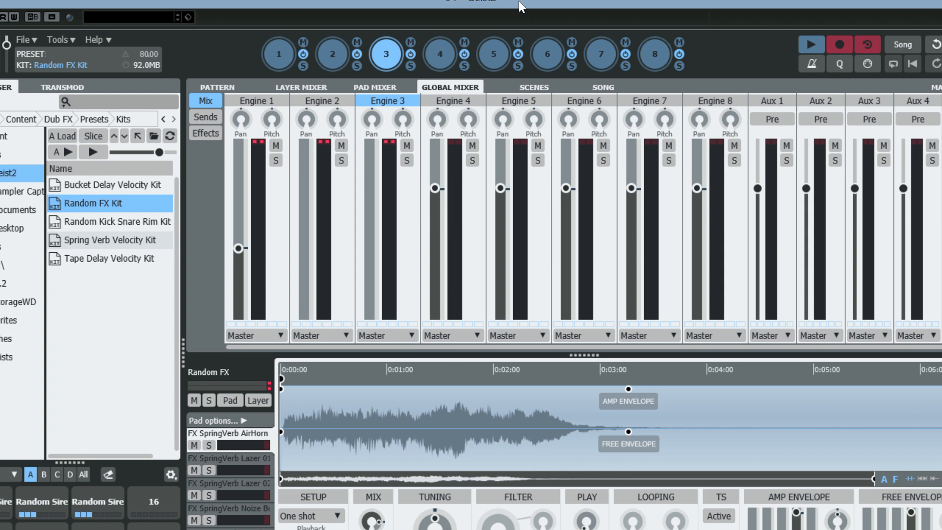